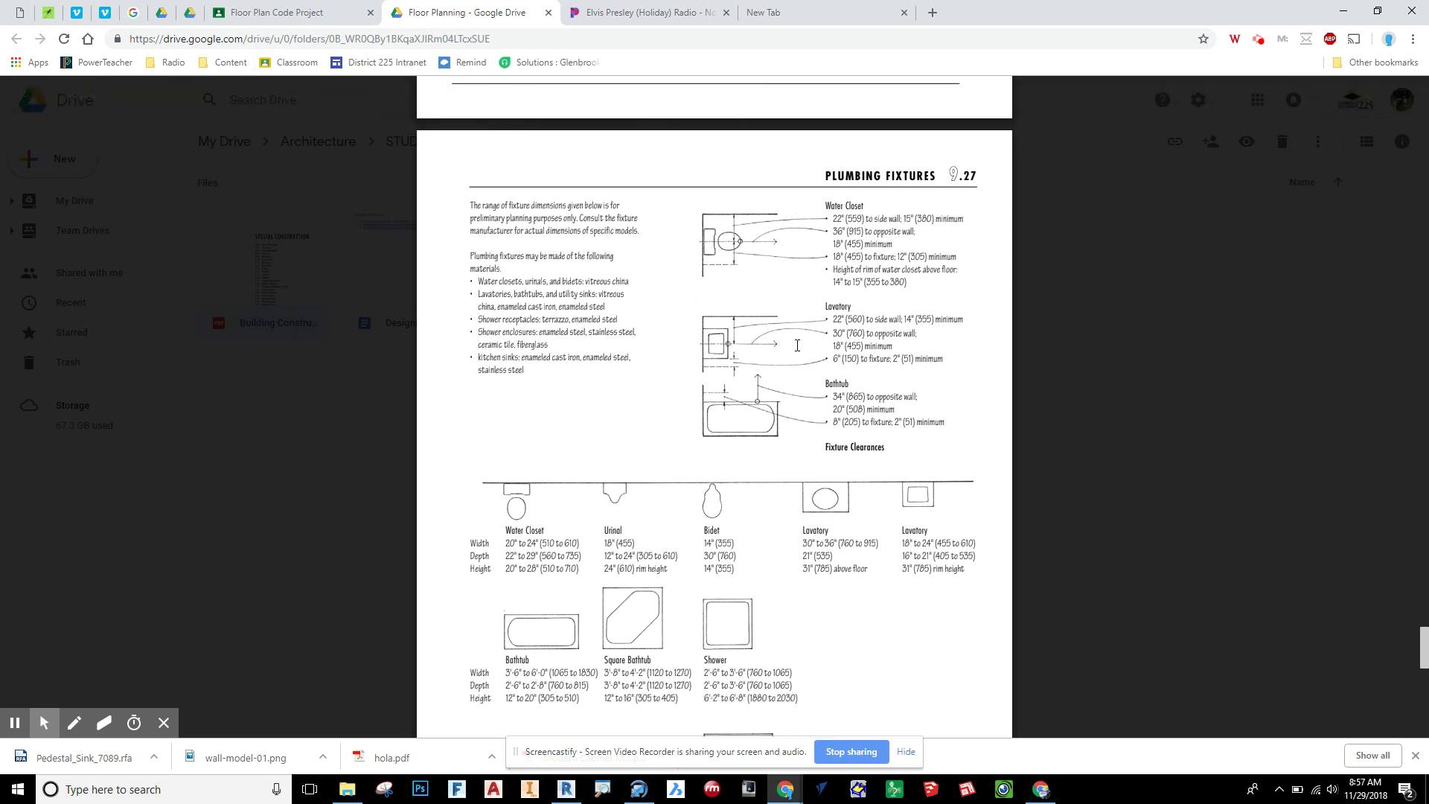
Step: Check the lavatory's side-wall and fixture clearances on the Plumbing Fixtures page, and switch to the bathroom floor plan in Revit
left_click_drag(905, 319, 964, 320)
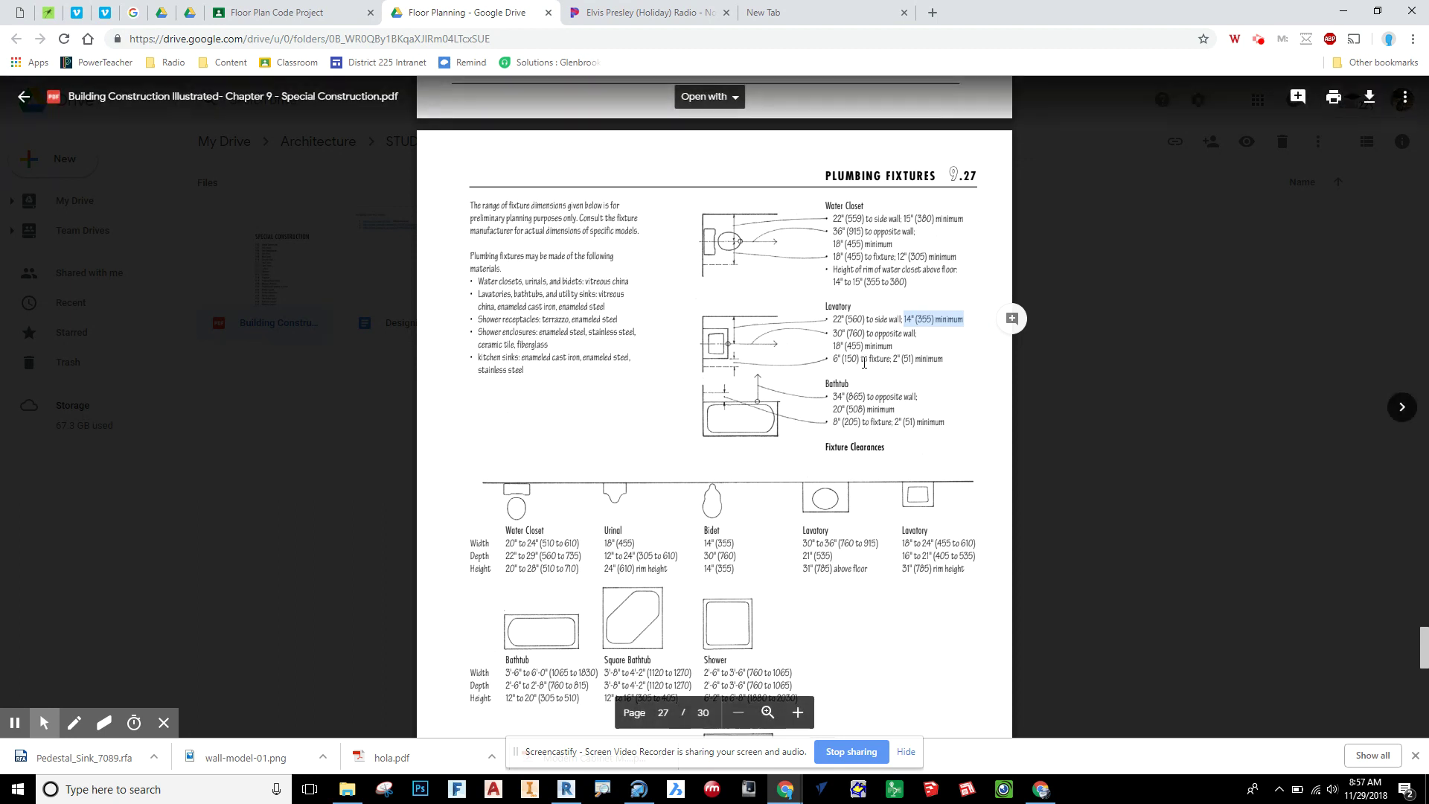
left_click(898, 361)
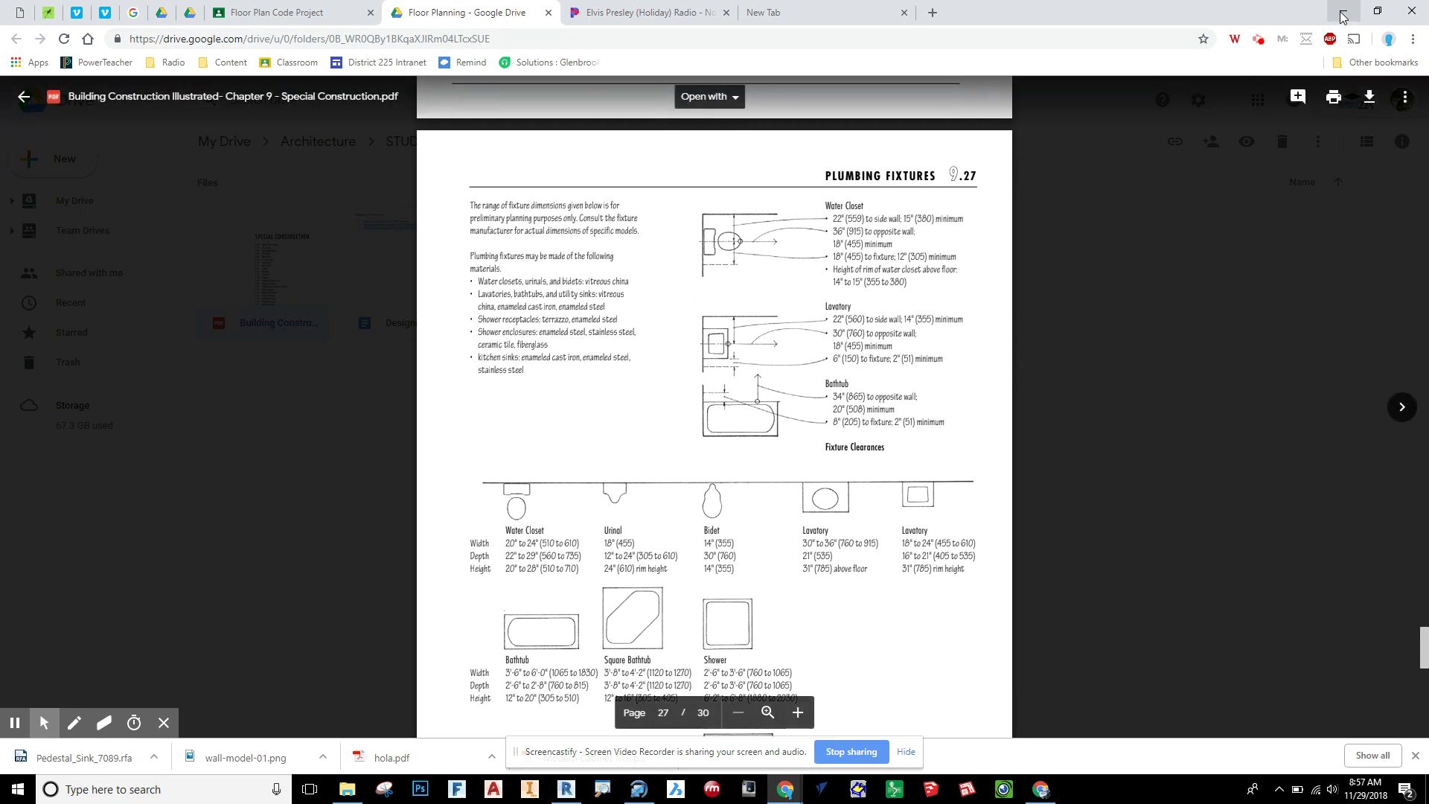
left_click(581, 786)
scroll(790, 489, "down", 3)
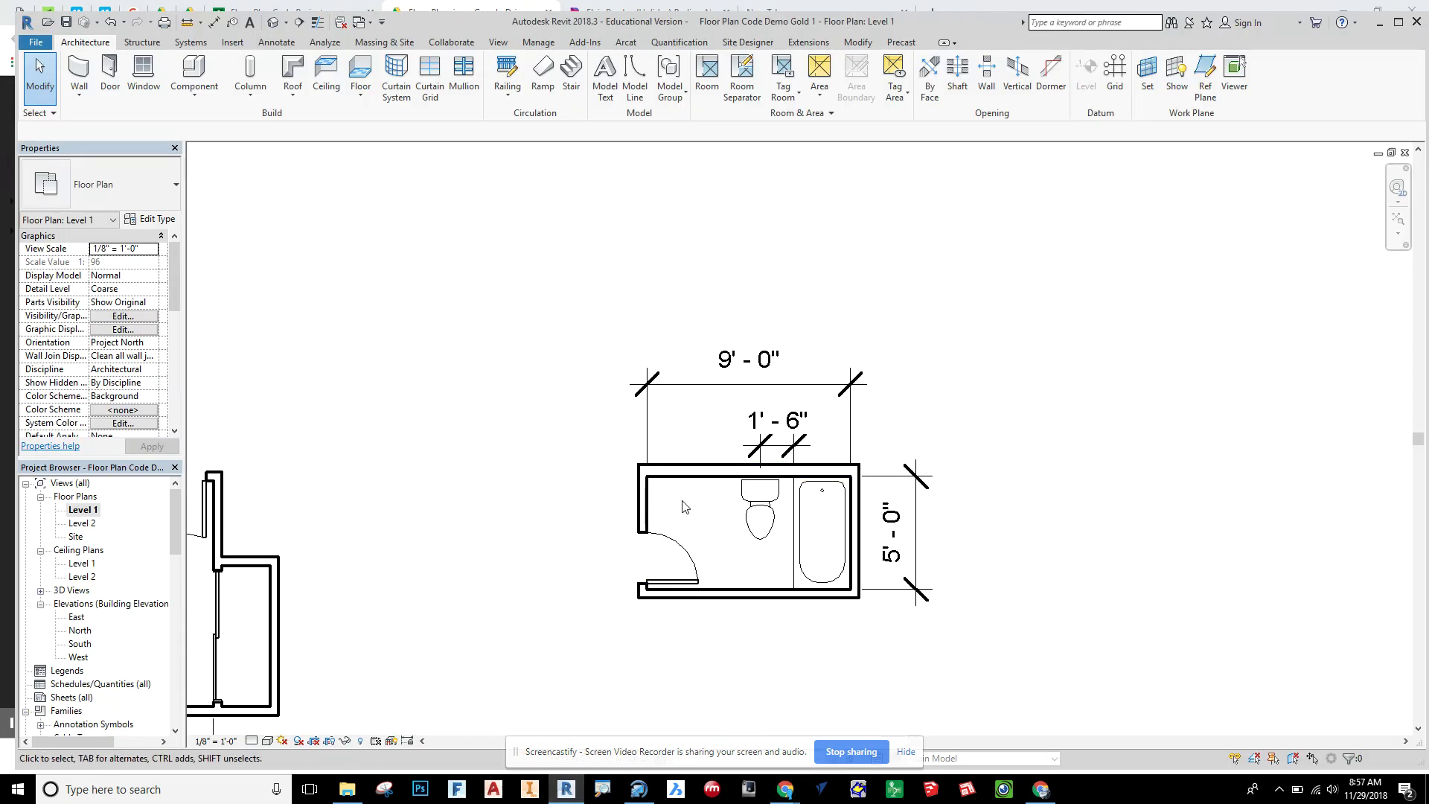
scroll(697, 510, "up", 4)
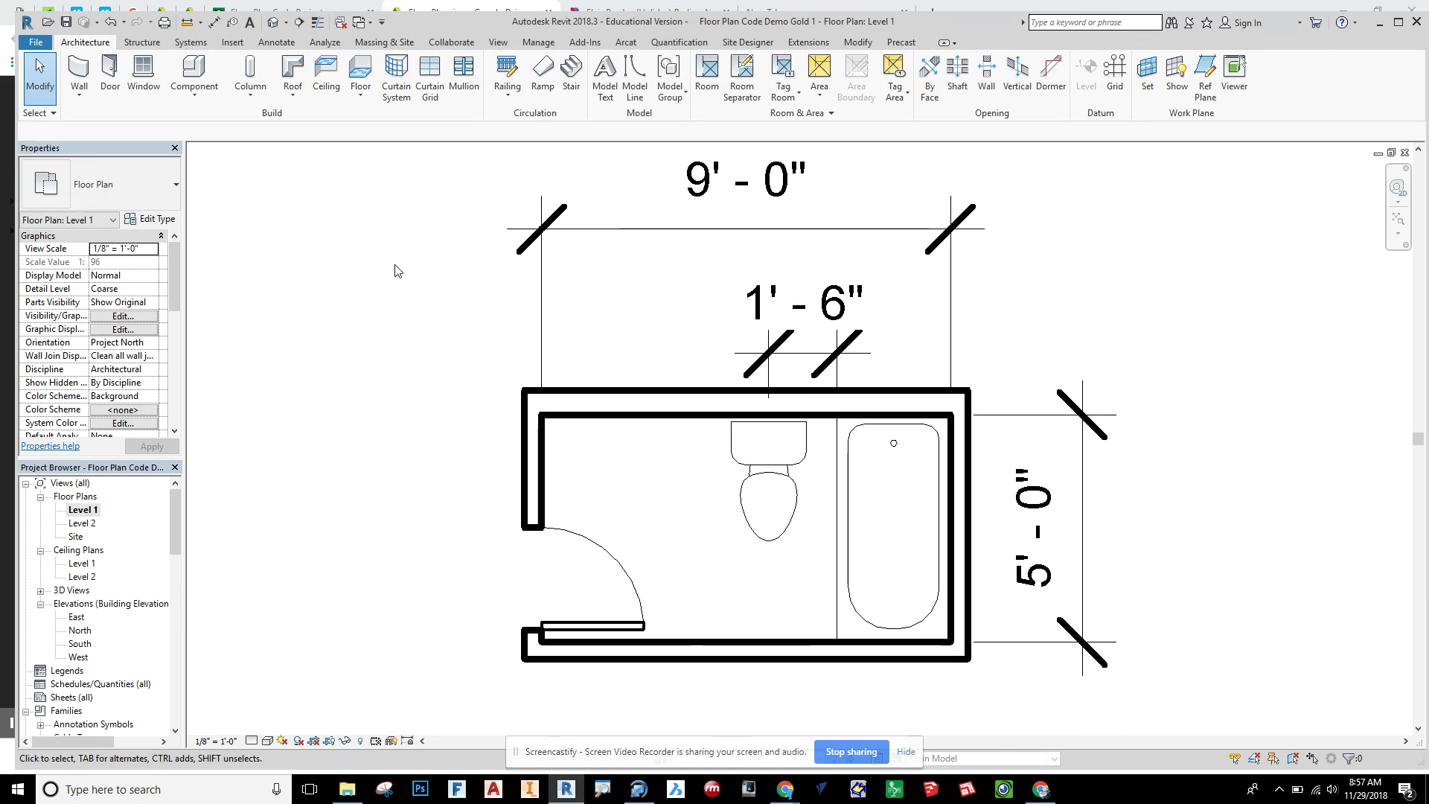
Step: Start loading a family and browse the US Imperial library to the Base Cabinets folder under Casework
left_click(232, 43)
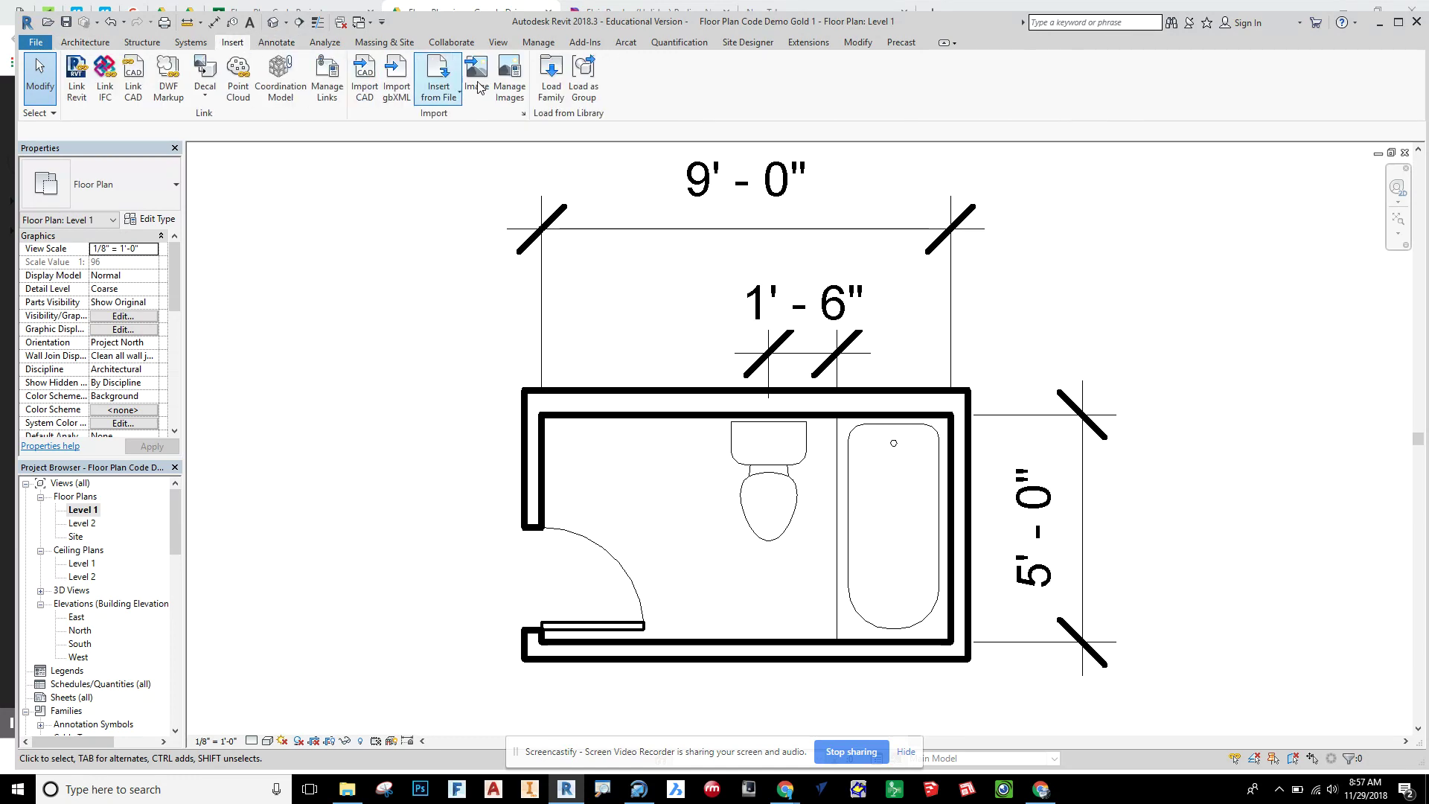
left_click(551, 78)
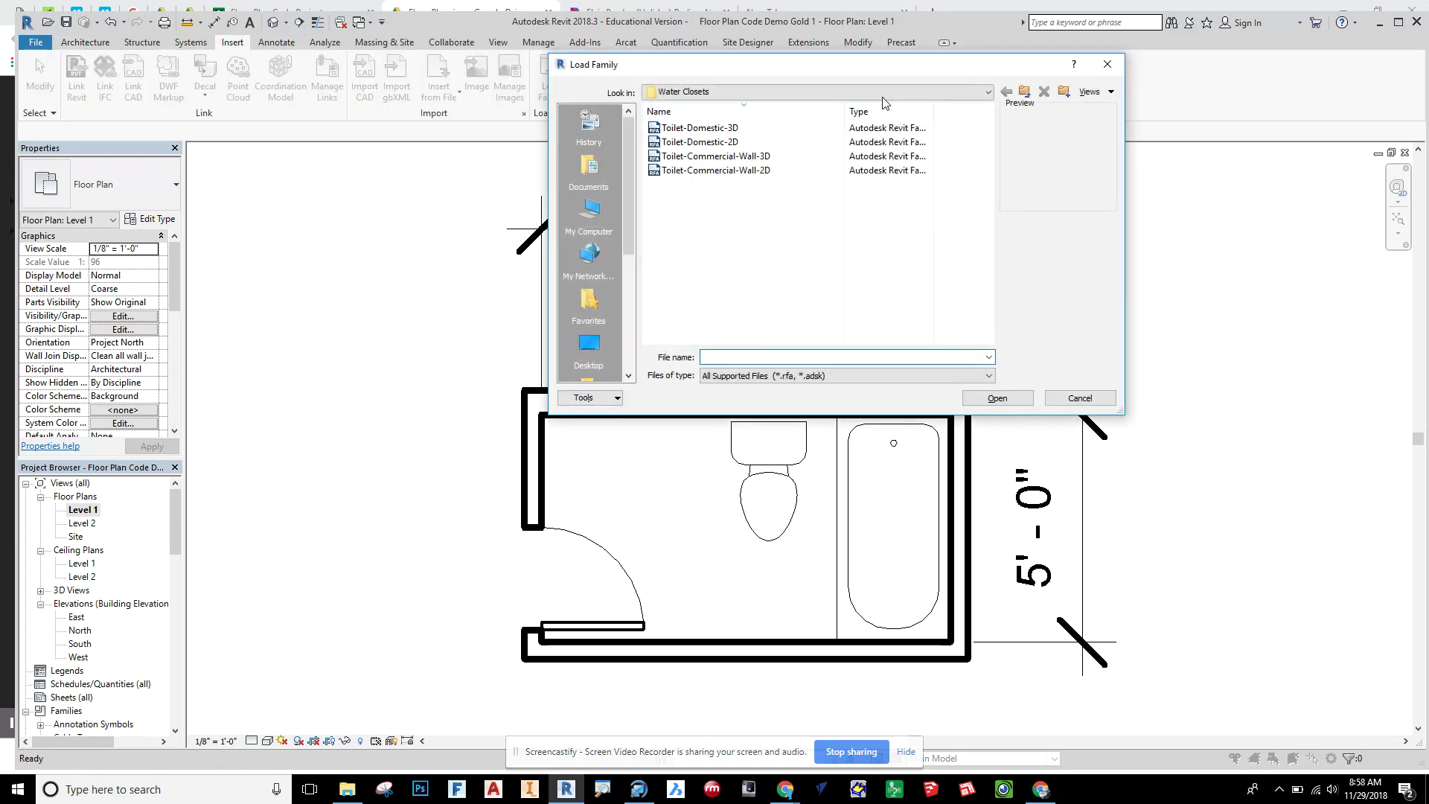
left_click(883, 94)
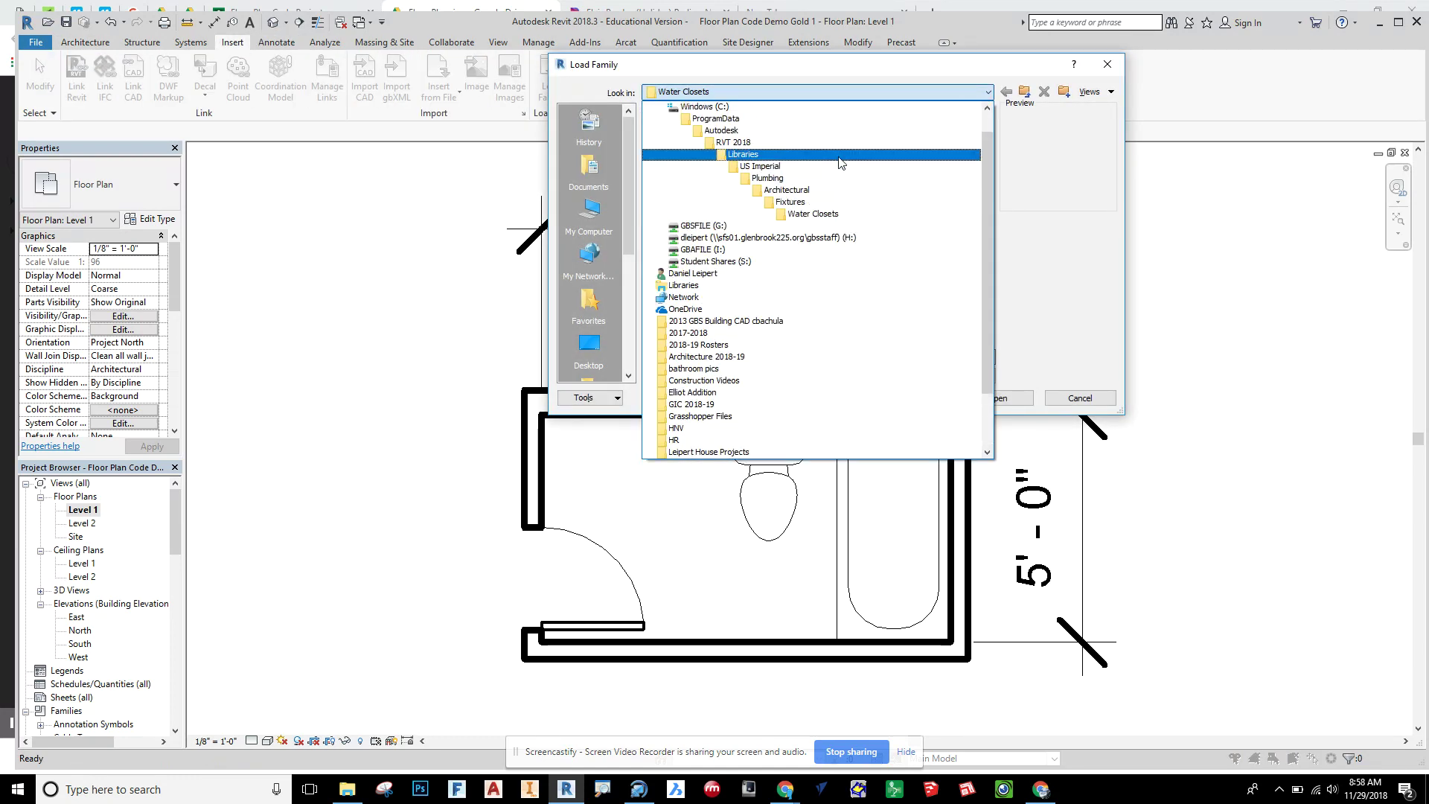
left_click(823, 166)
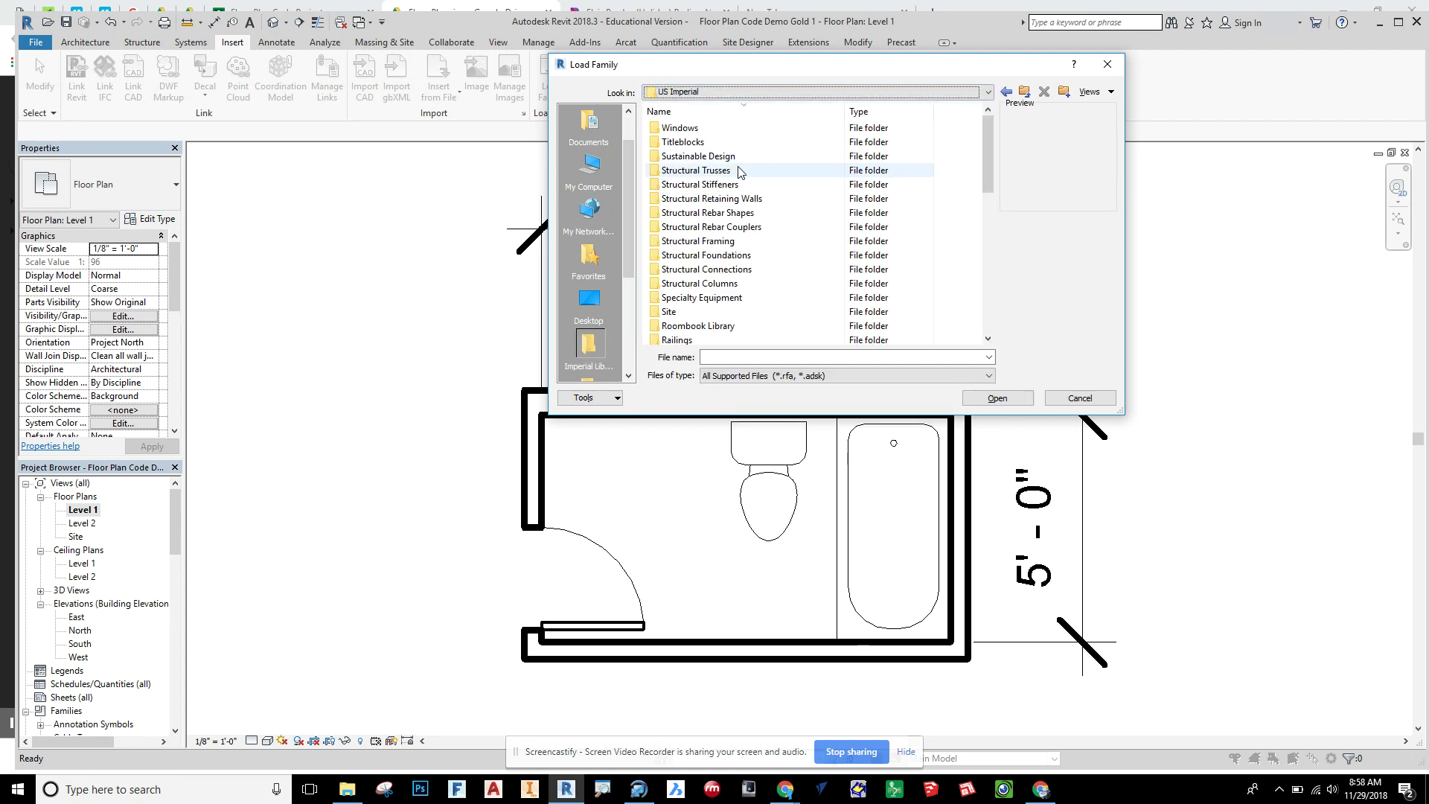
scroll(725, 216, "down", 3)
scroll(719, 238, "down", 2)
scroll(719, 234, "up", 5)
scroll(719, 232, "down", 10)
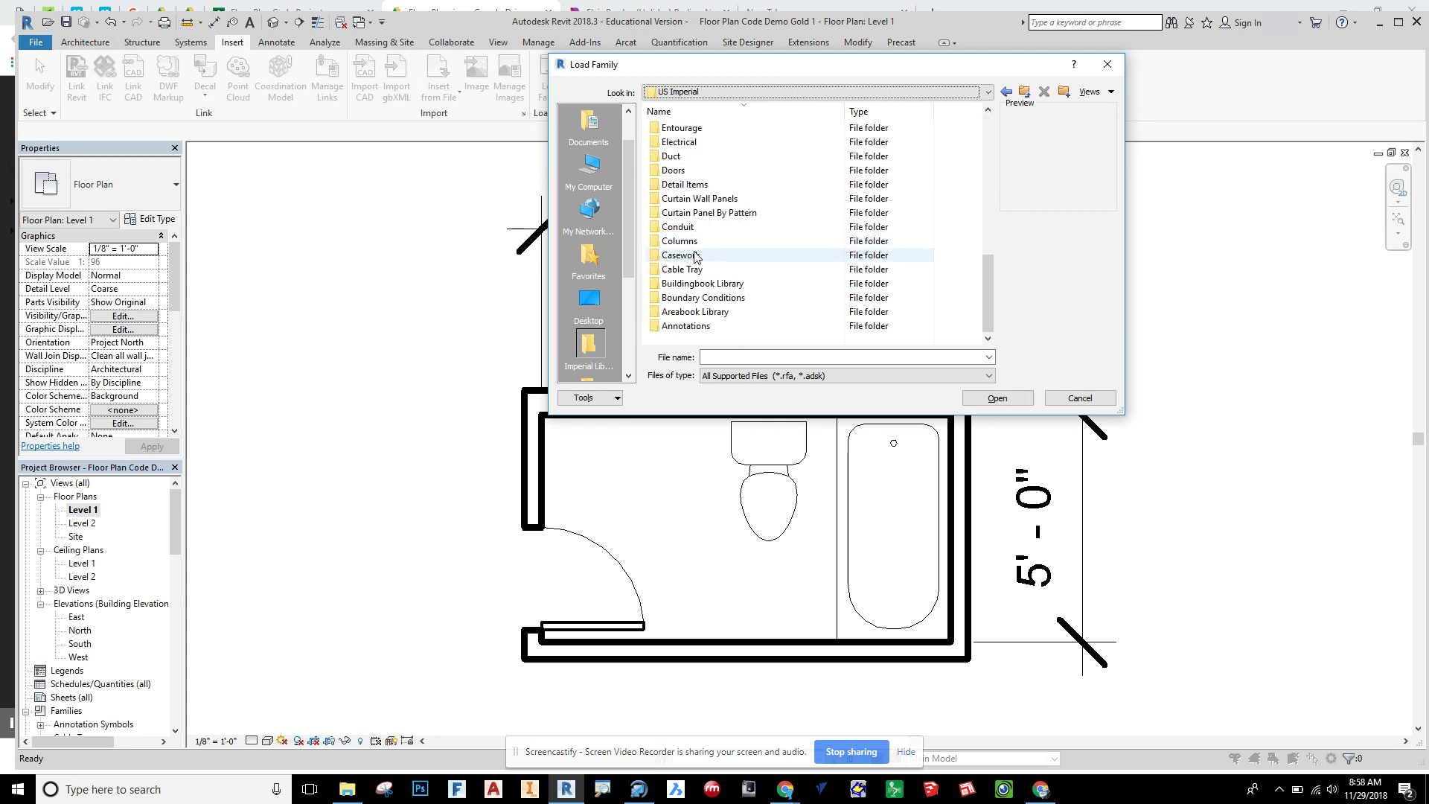
left_click(688, 255)
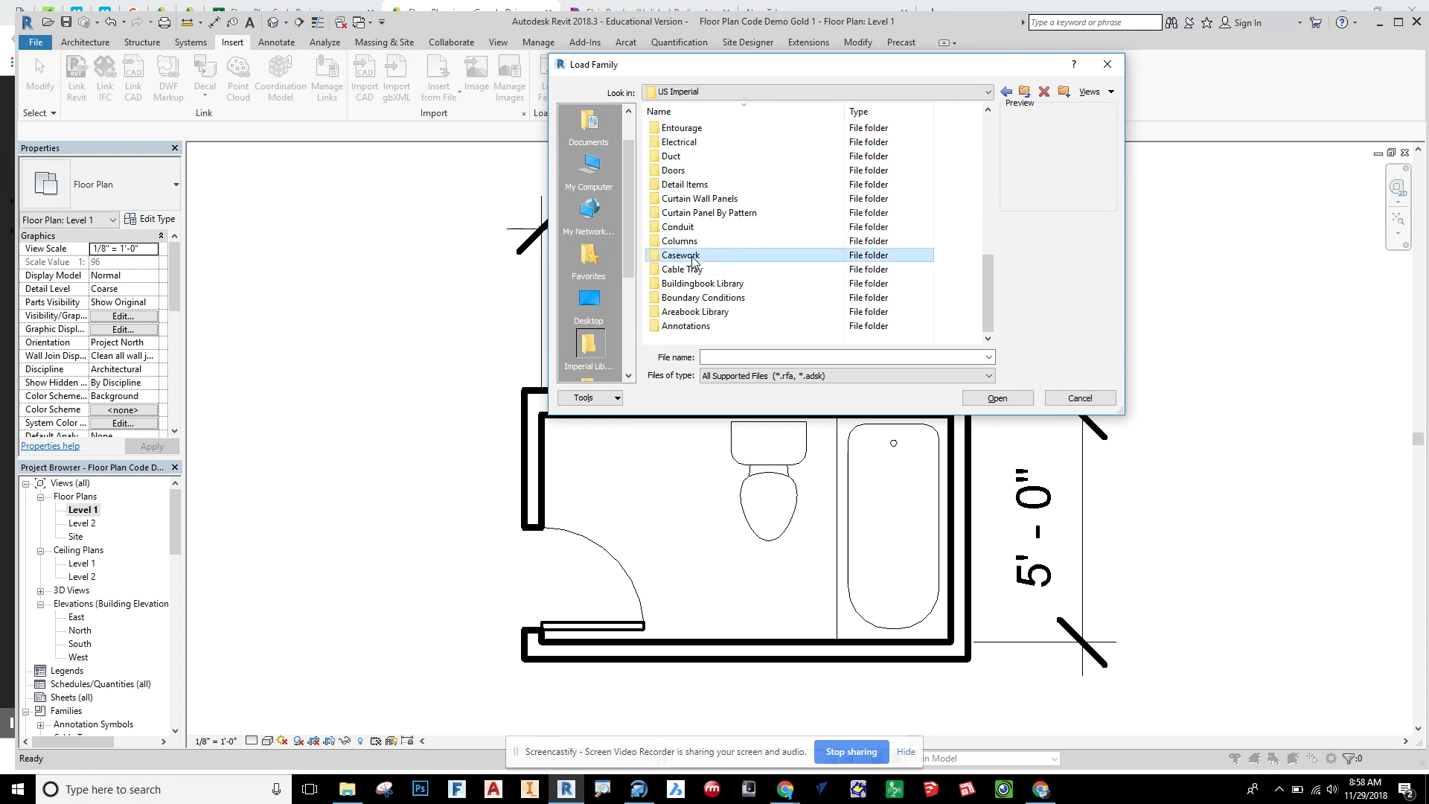
double_click(690, 256)
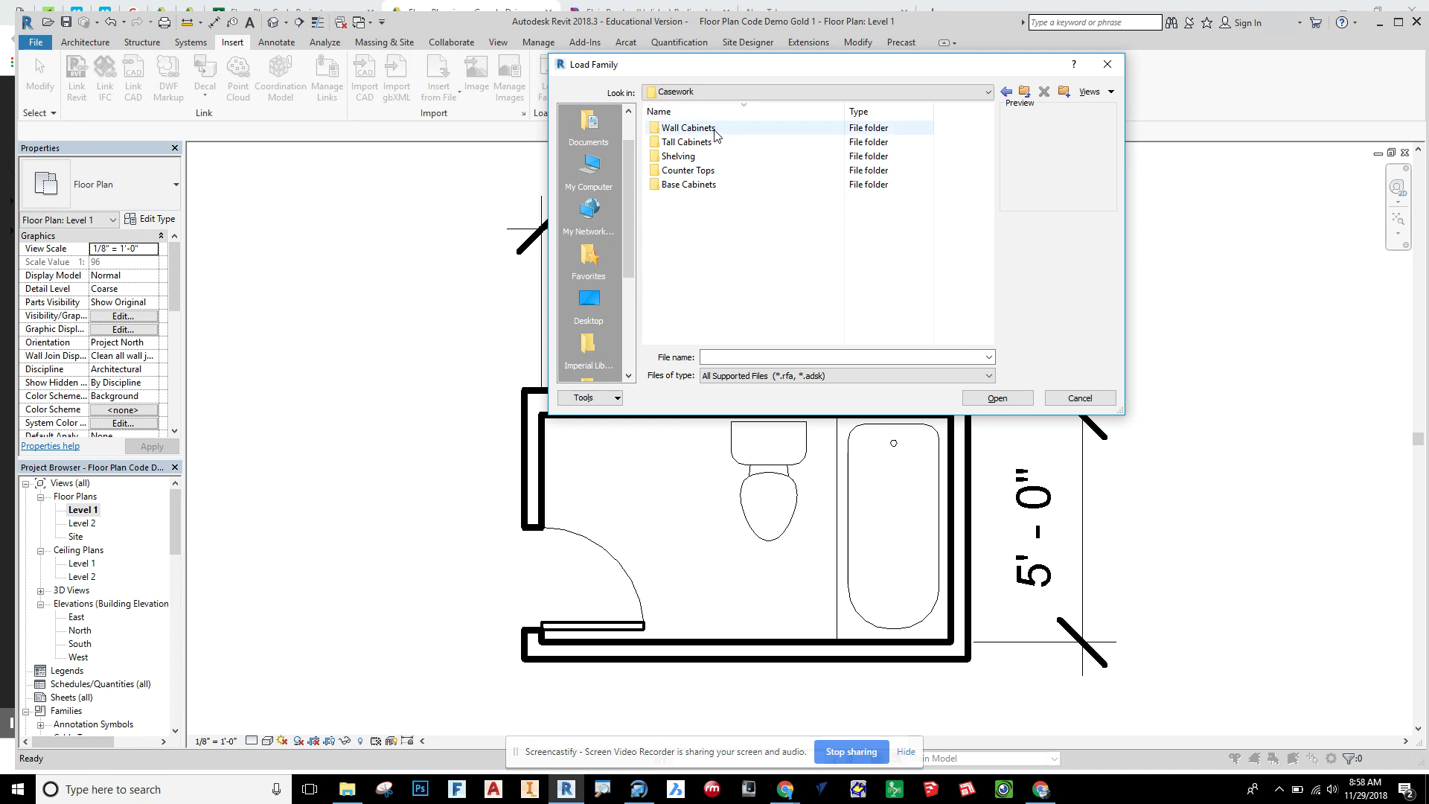
left_click(710, 186)
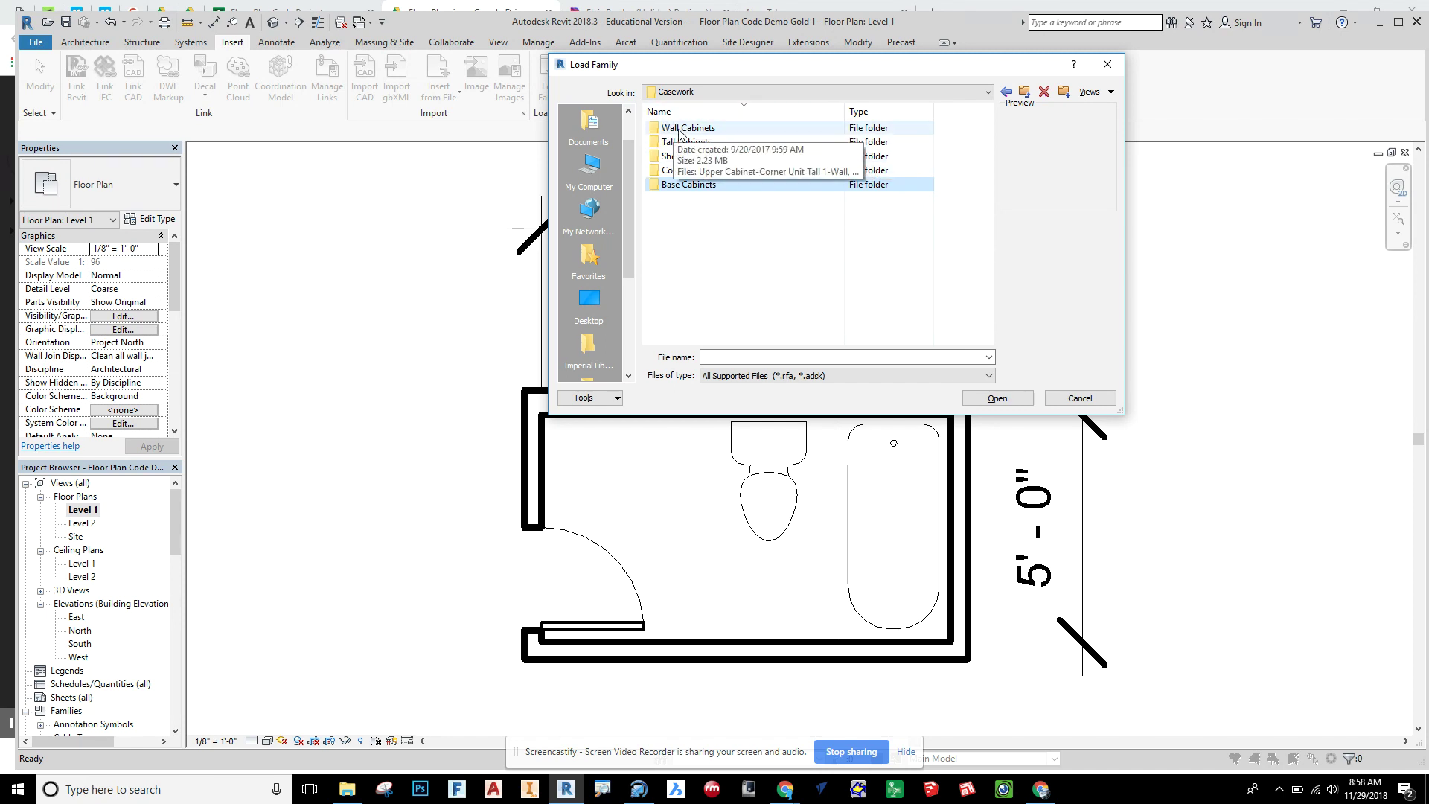
double_click(682, 185)
Step: Compare the previews of the vanity and base cabinet families in the Base Cabinets folder
left_click(722, 128)
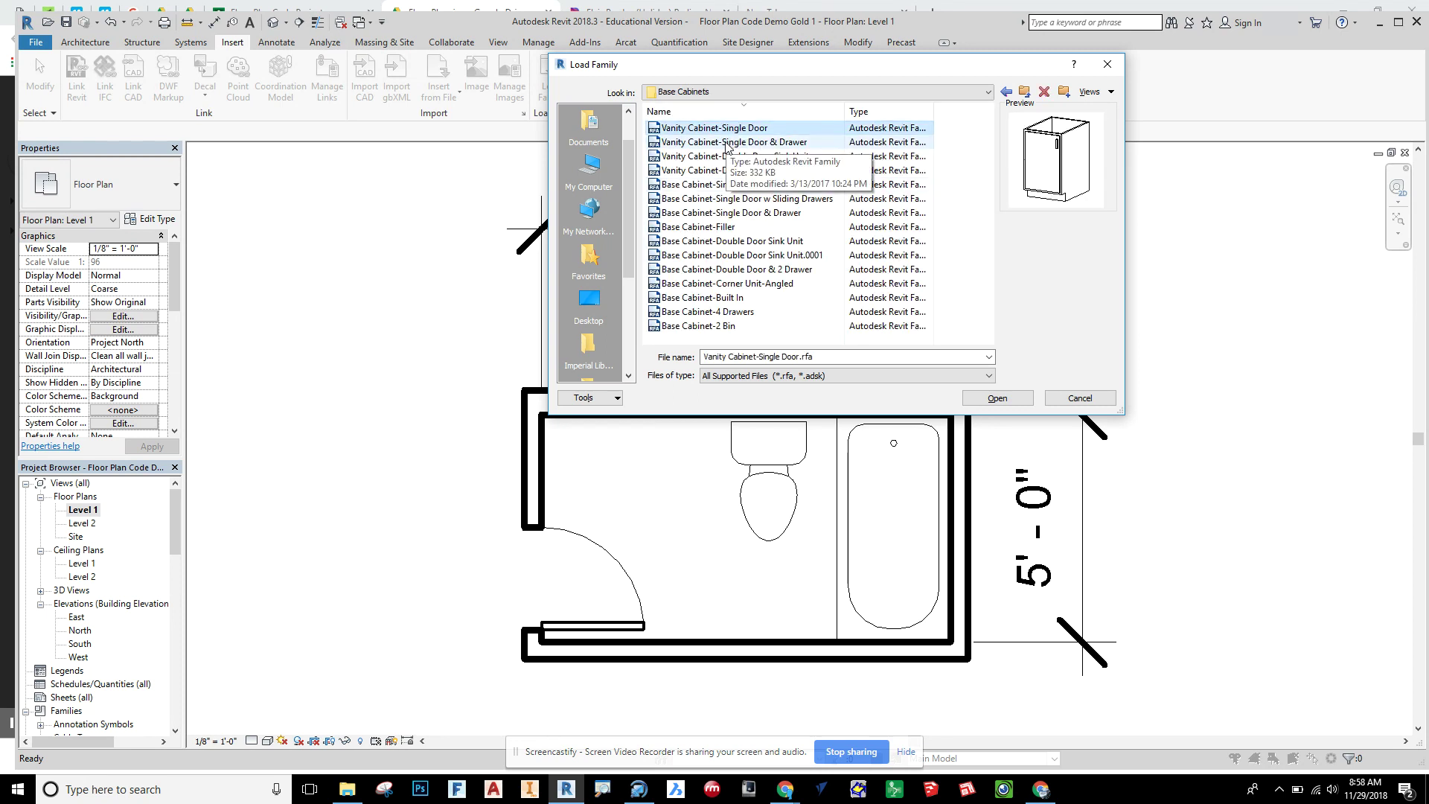
left_click(733, 144)
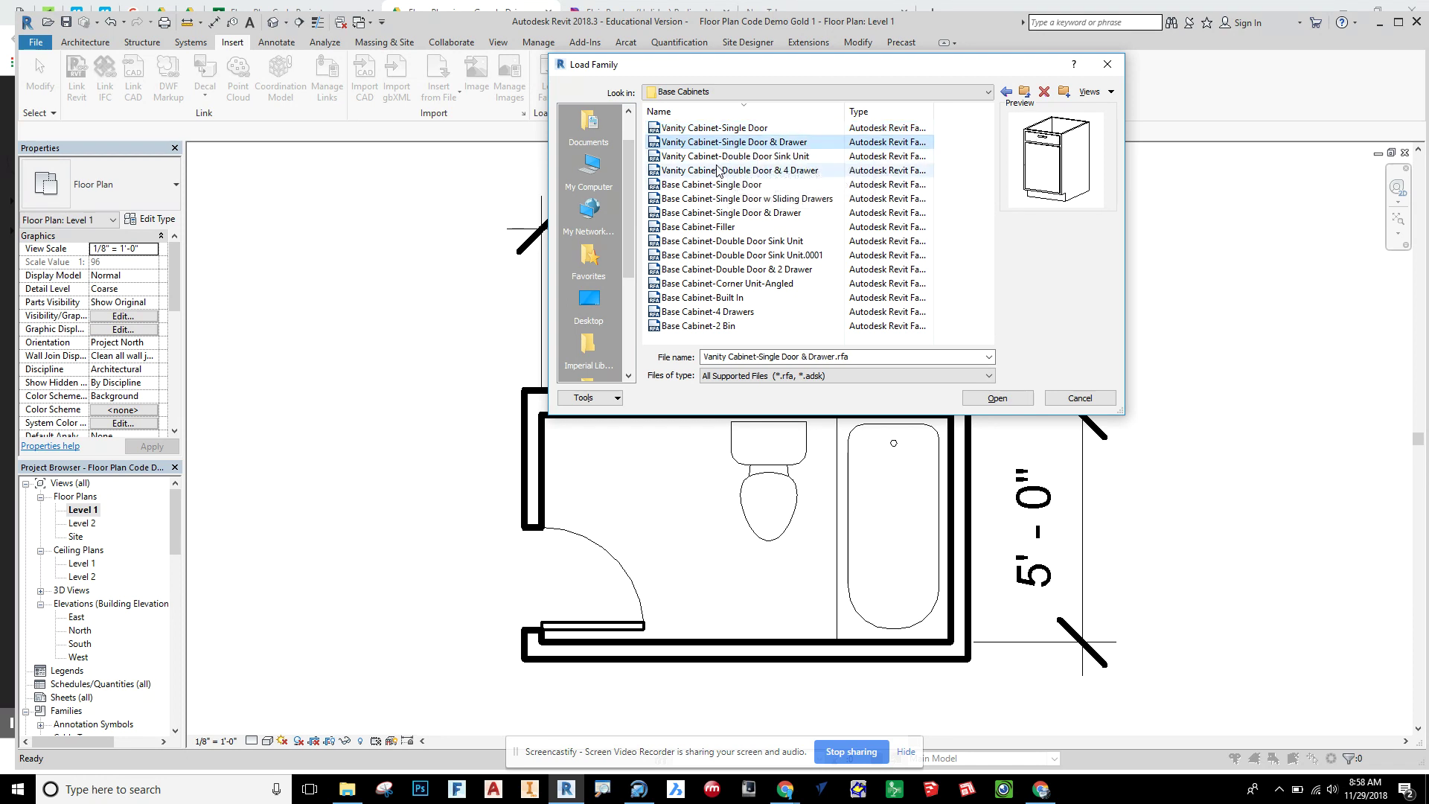
left_click(726, 157)
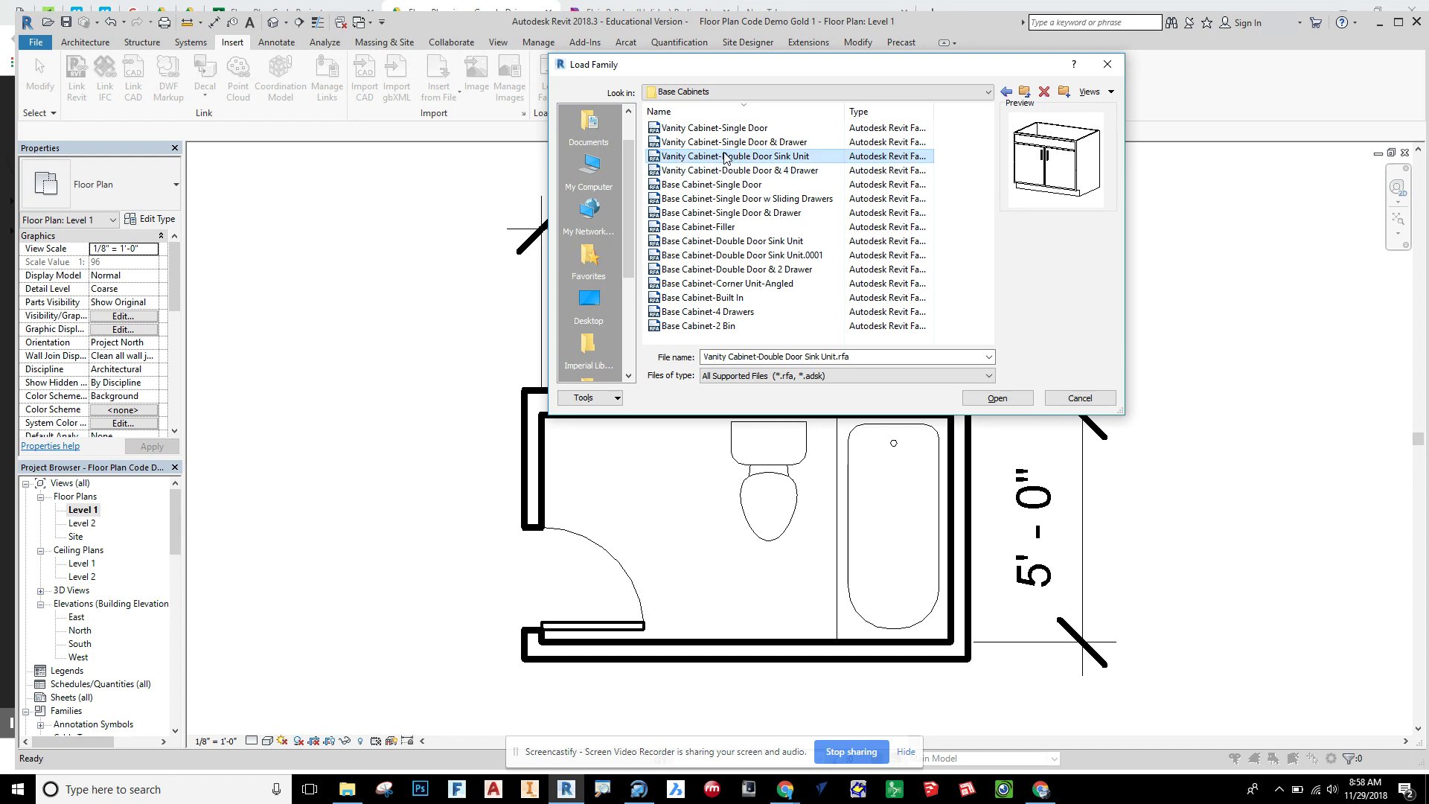
left_click(725, 146)
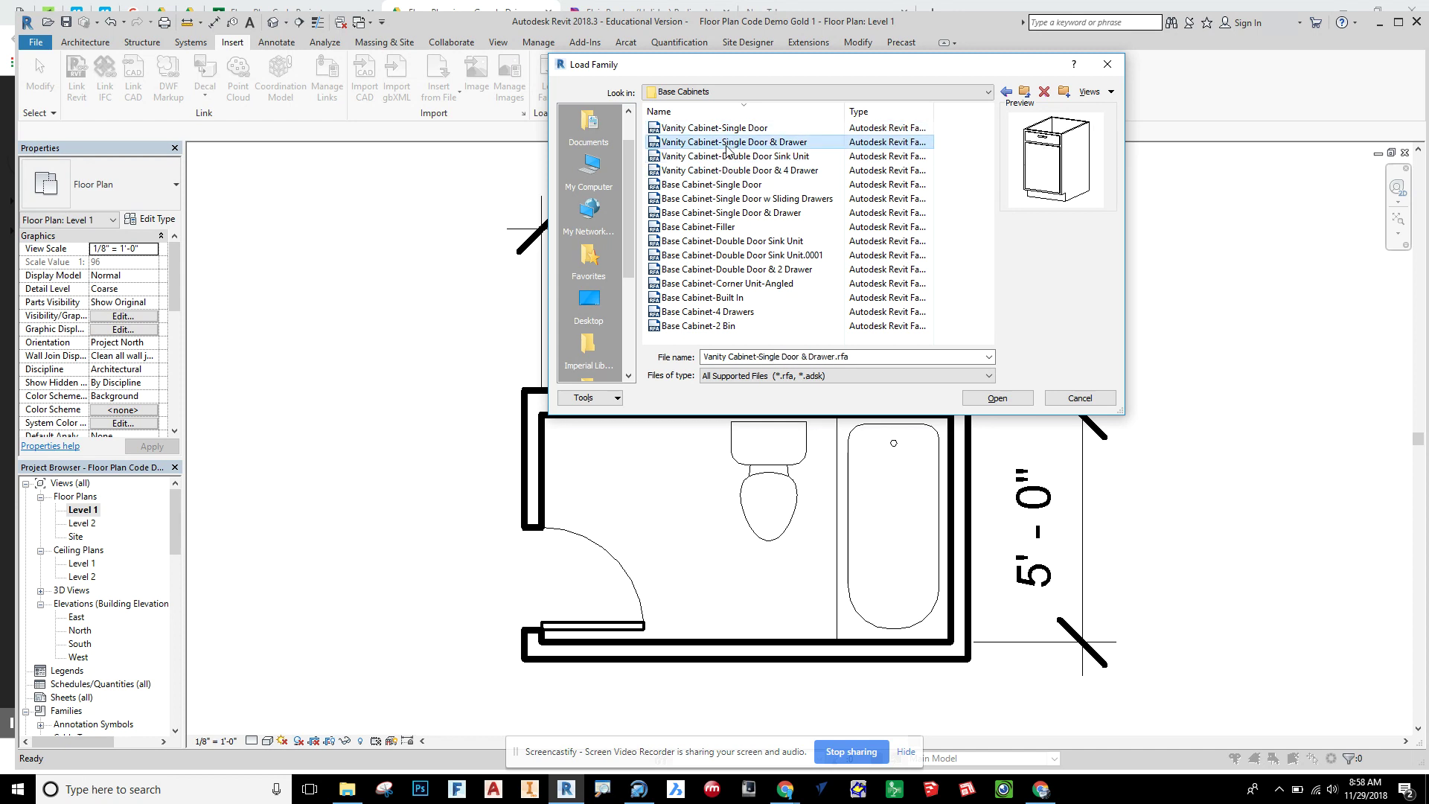
left_click(727, 156)
left_click(727, 145)
left_click(727, 186)
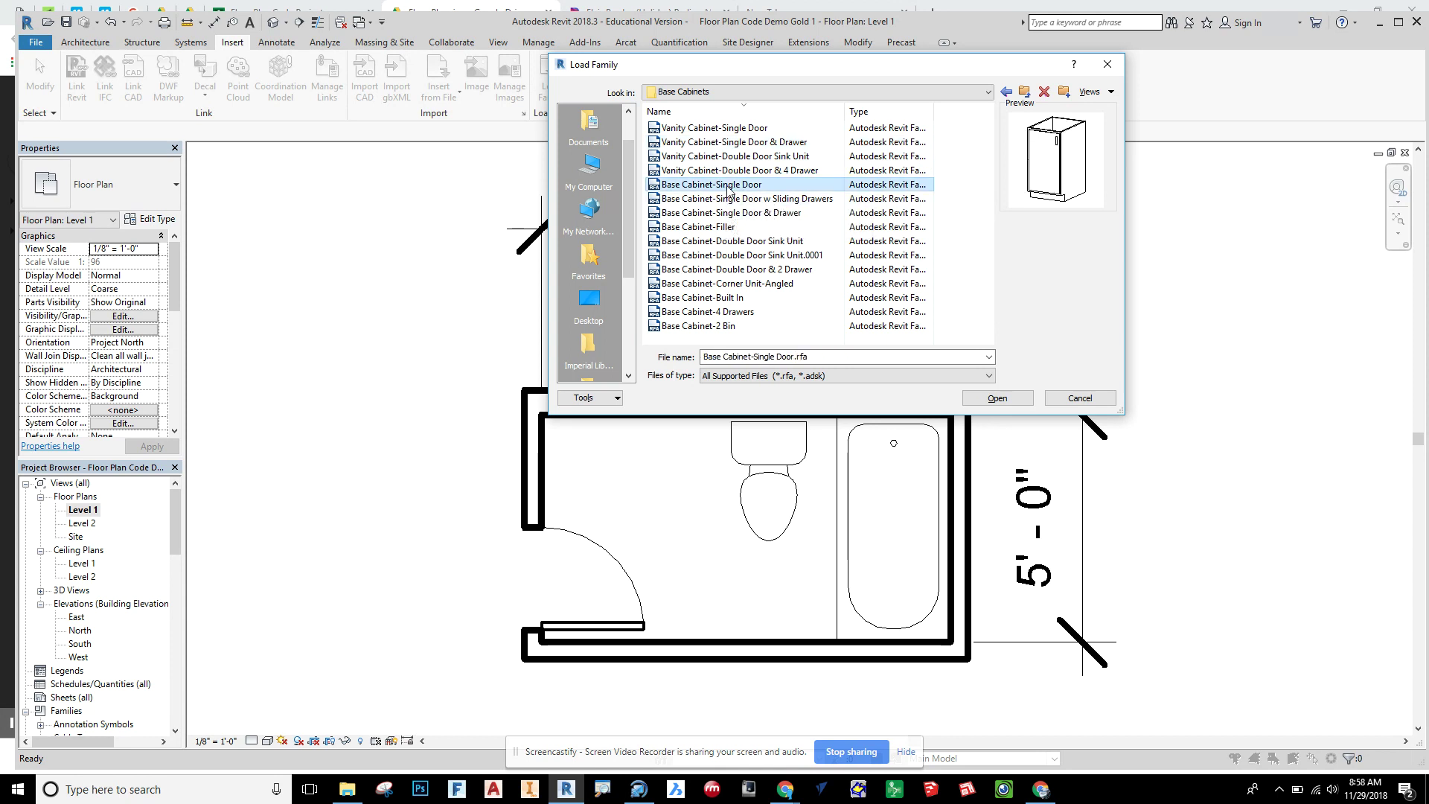
left_click(696, 327)
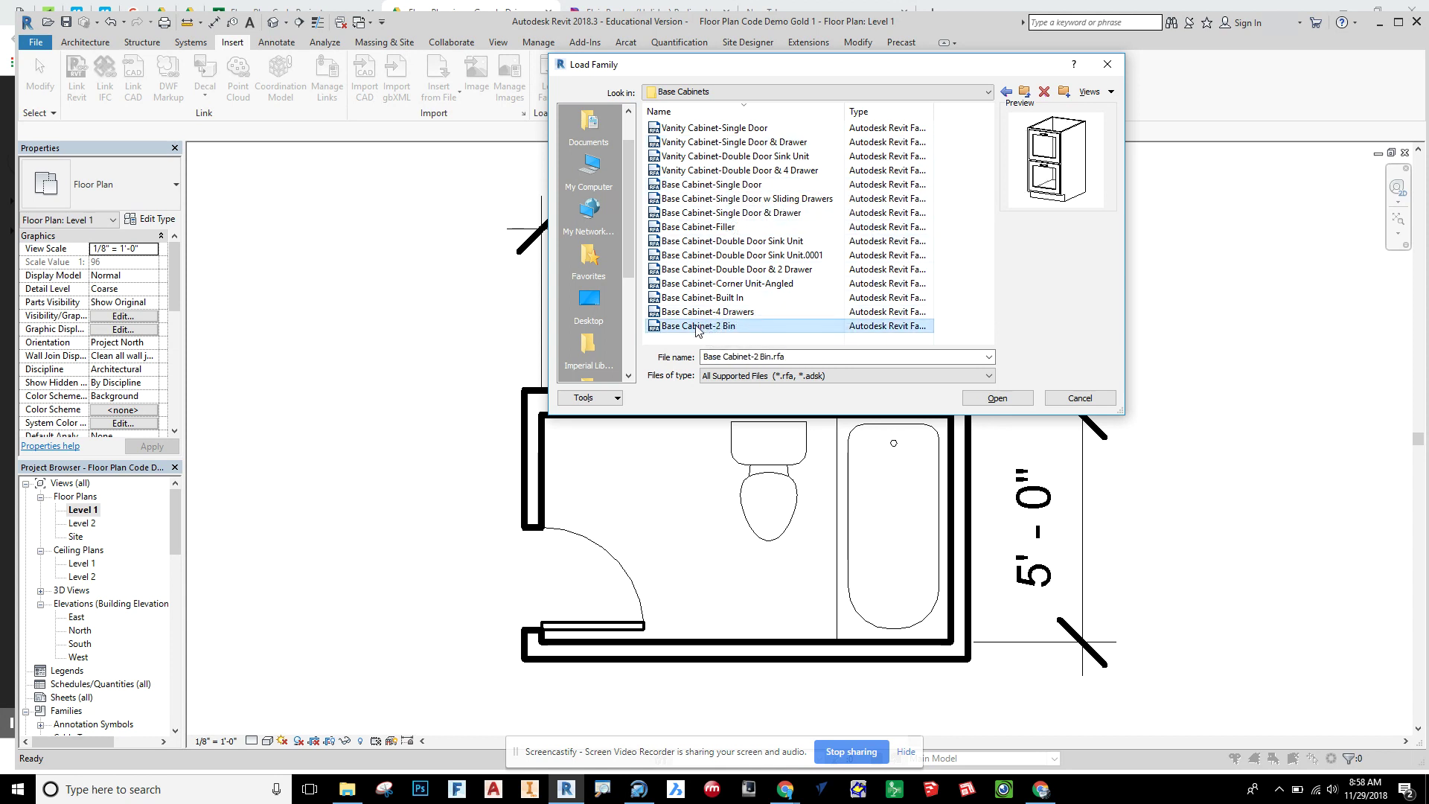
left_click(709, 186)
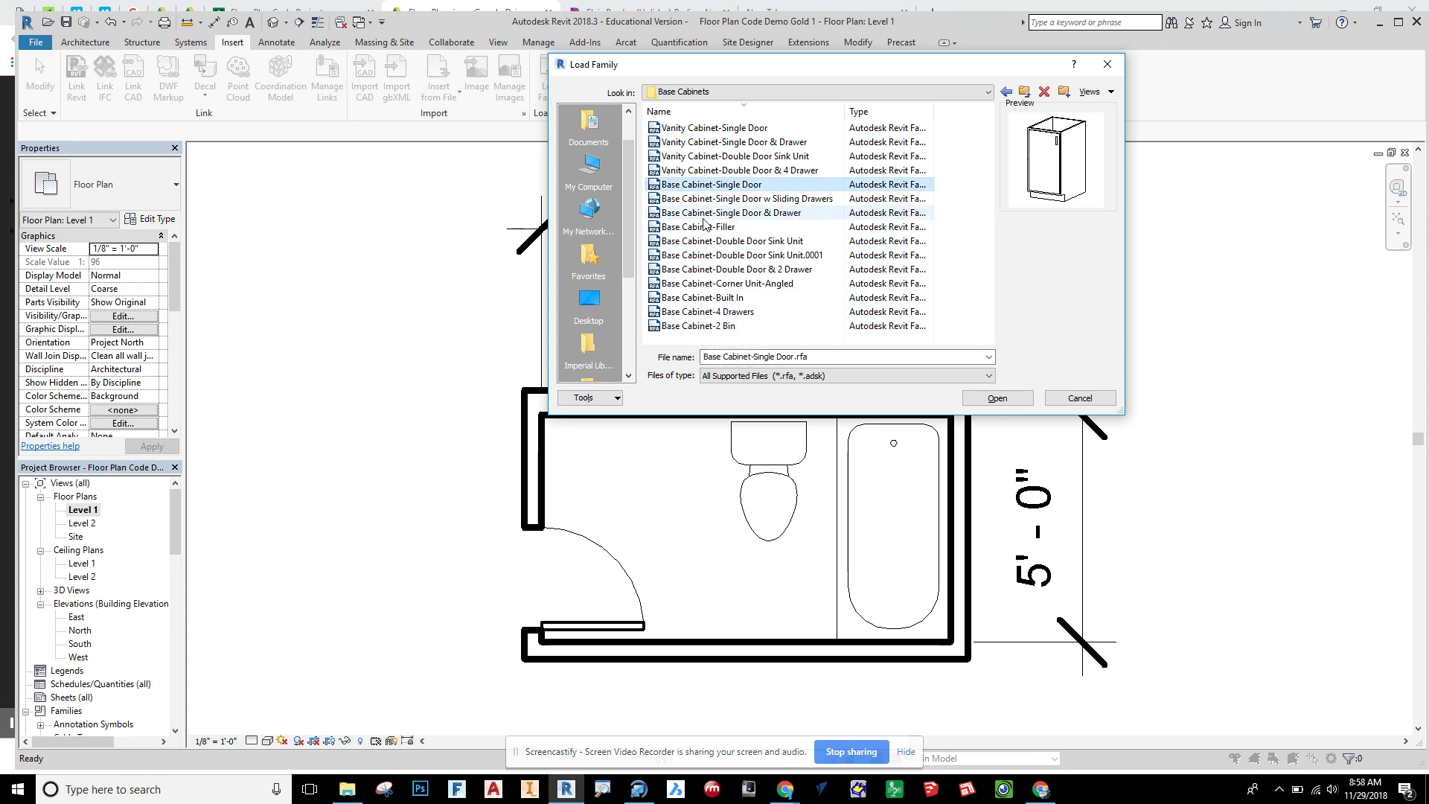
left_click(687, 171)
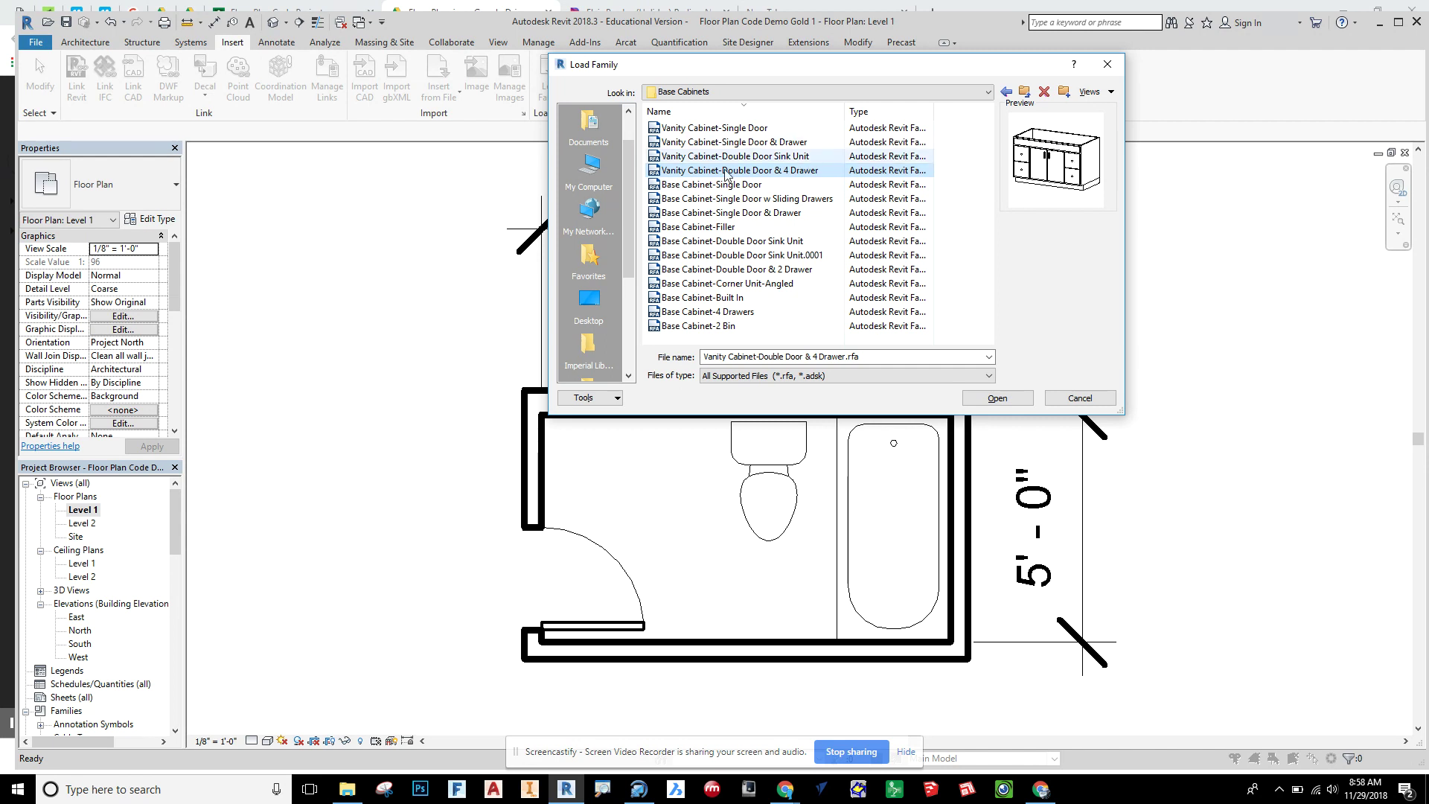
left_click(778, 157)
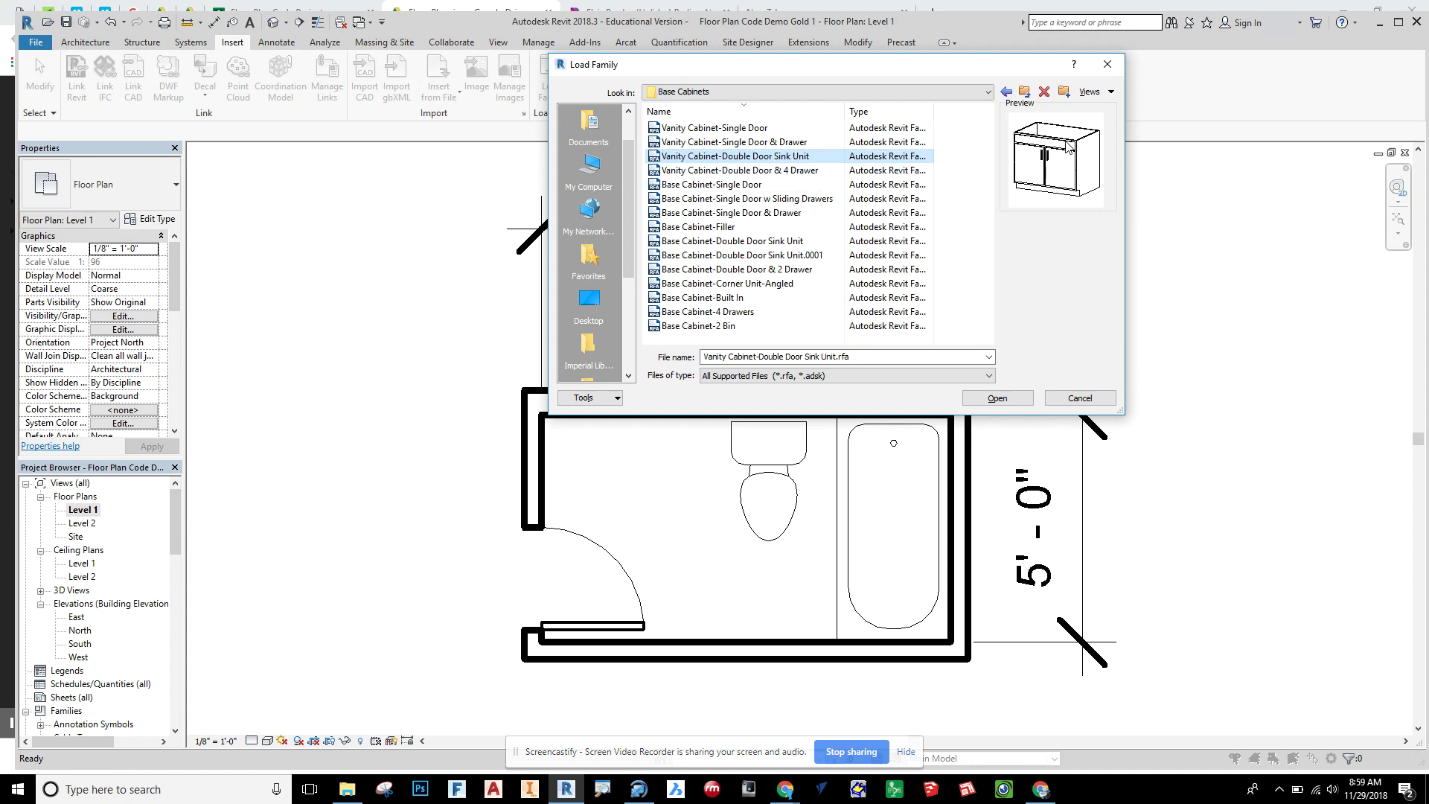
Step: Load the Vanity Cabinet-Double Door Sink Unit family into the project
key("Up")
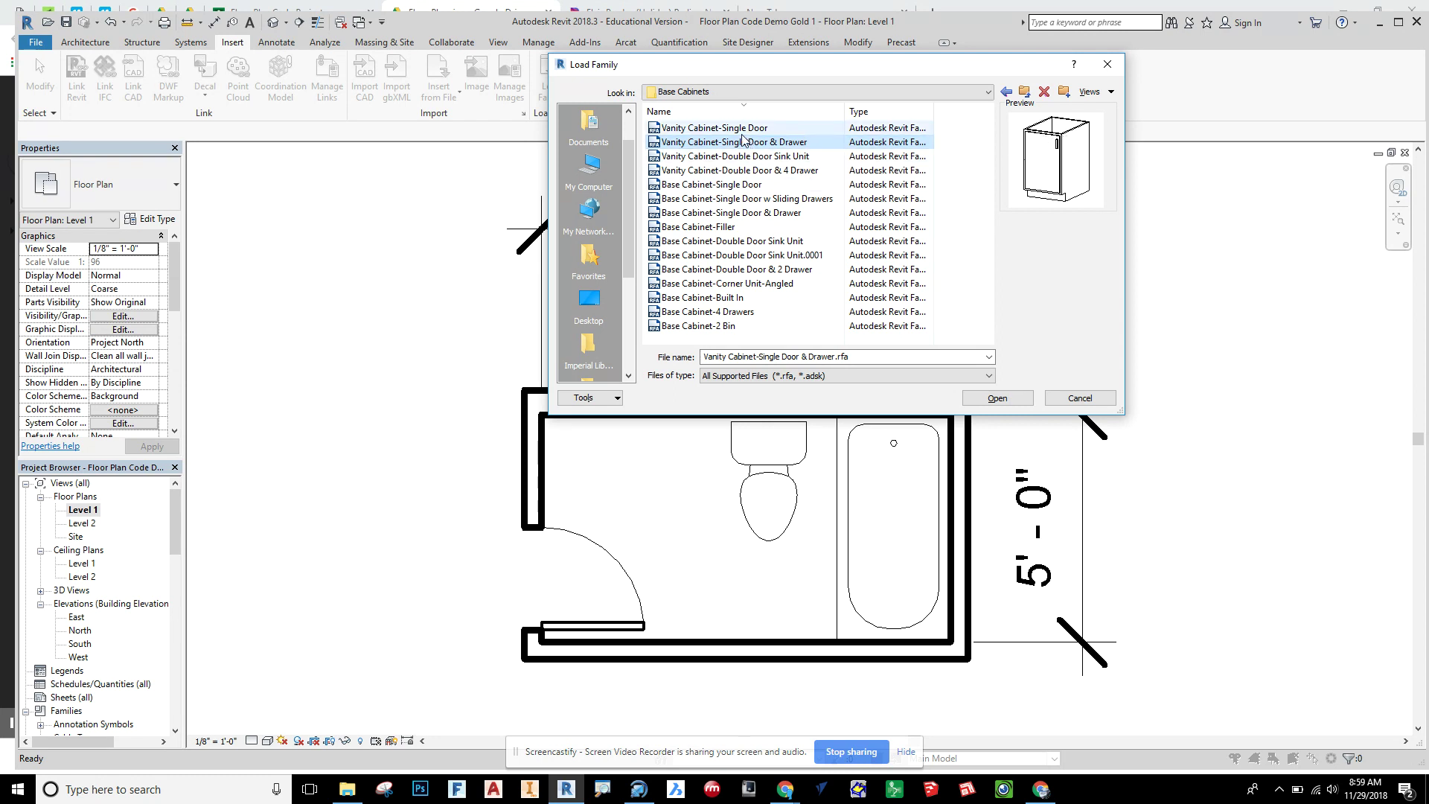
left_click(715, 128)
left_click(734, 157)
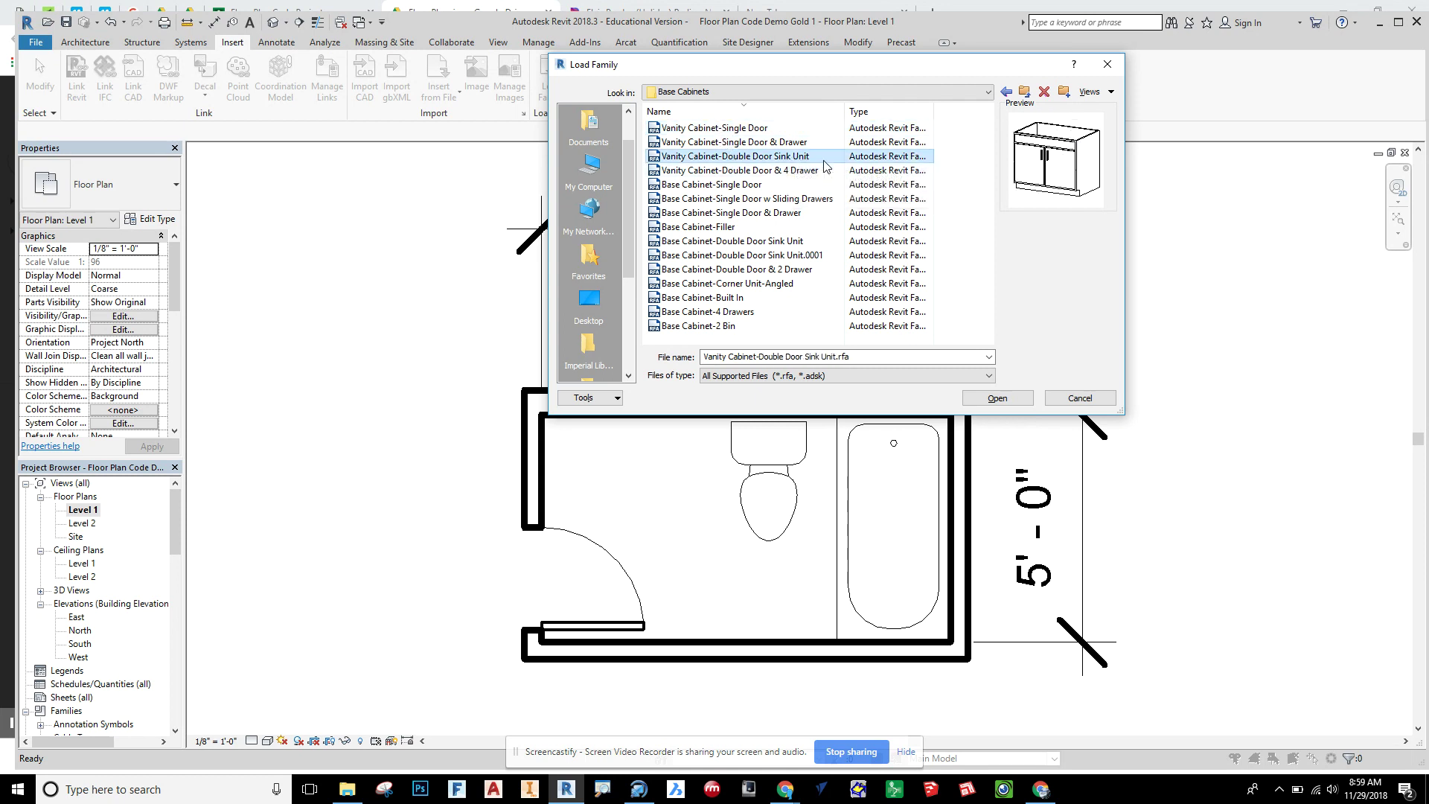
left_click(998, 400)
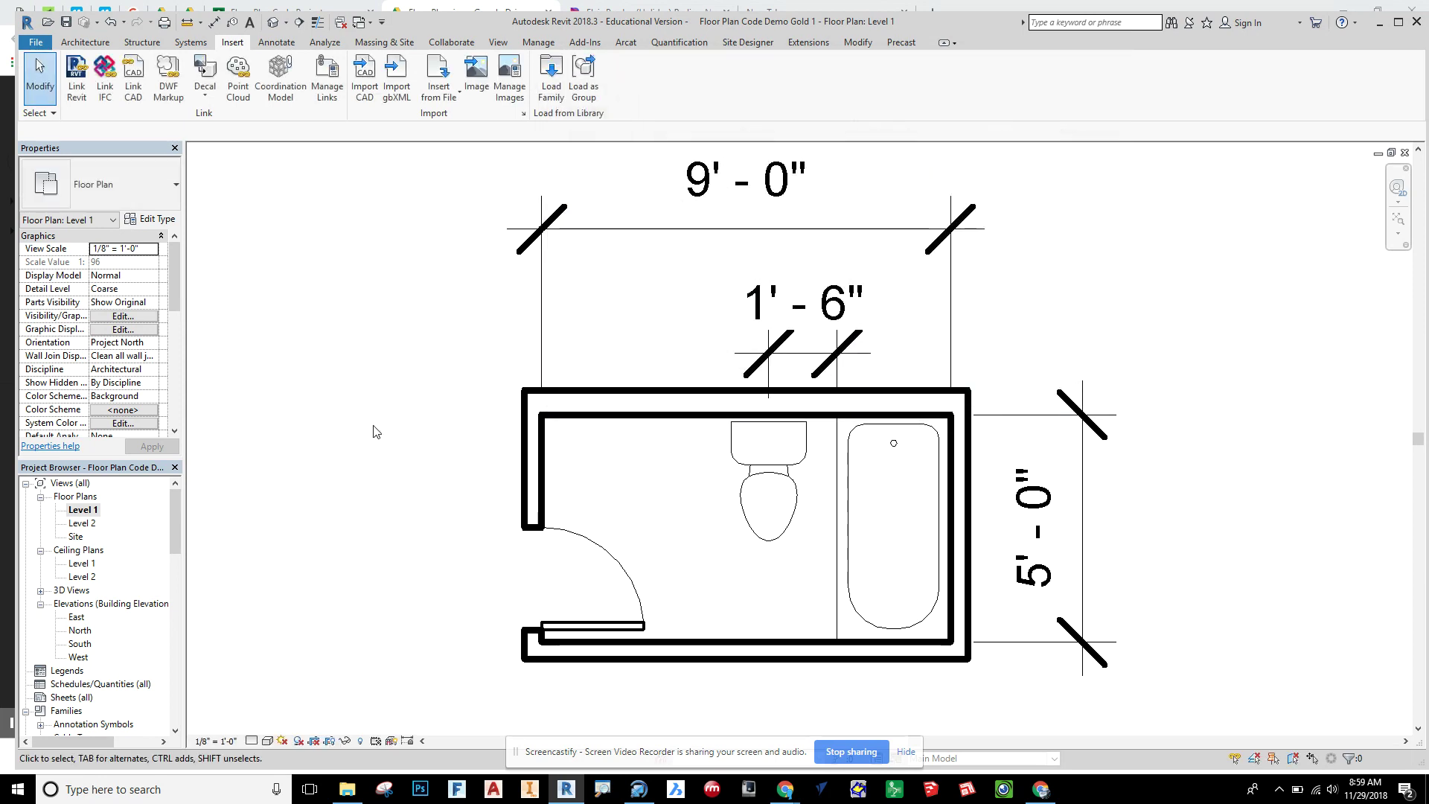
Step: Expand the Casework families in the project to list the sizes of the double-door vanity sink cabinet
scroll(119, 533, "down", 2)
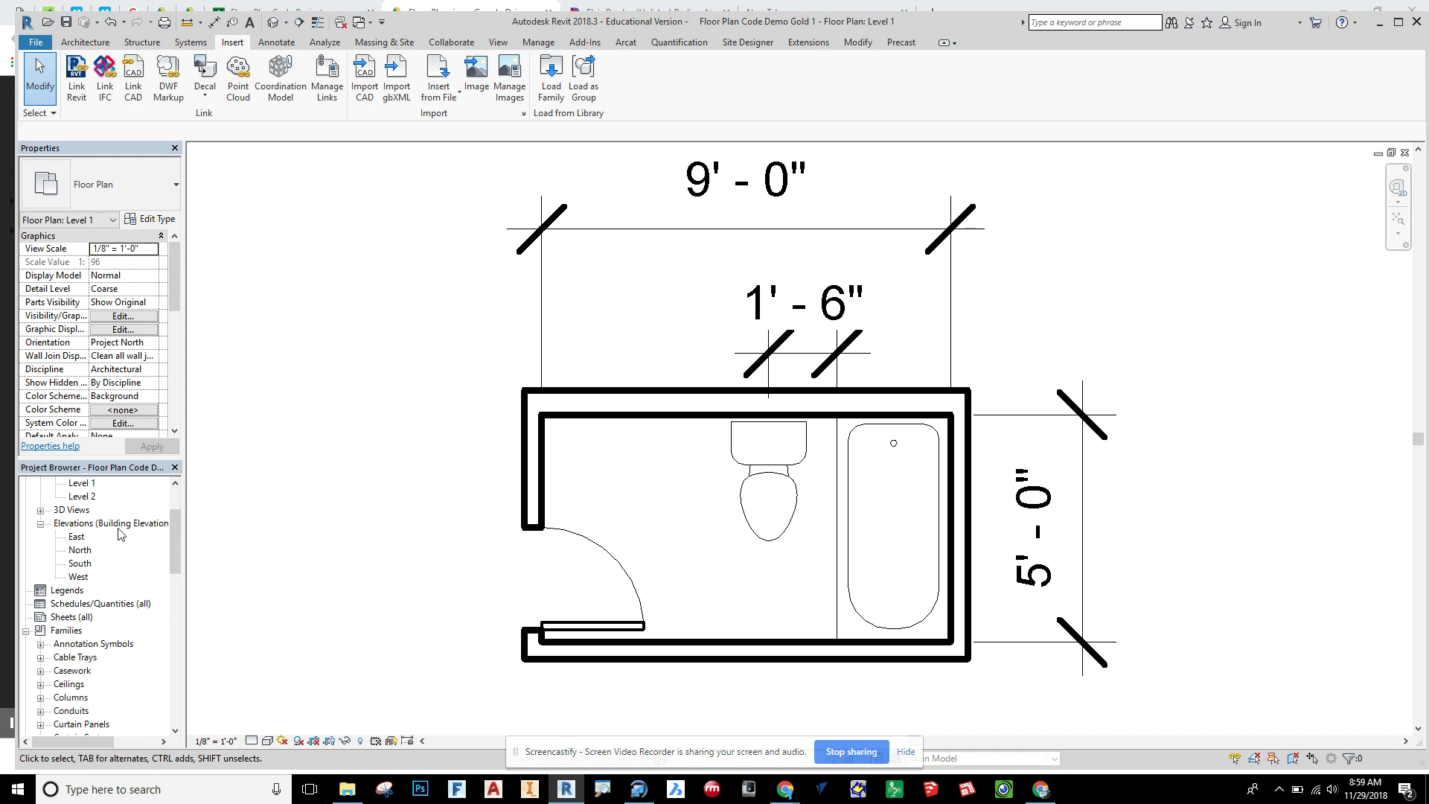
left_click(56, 631)
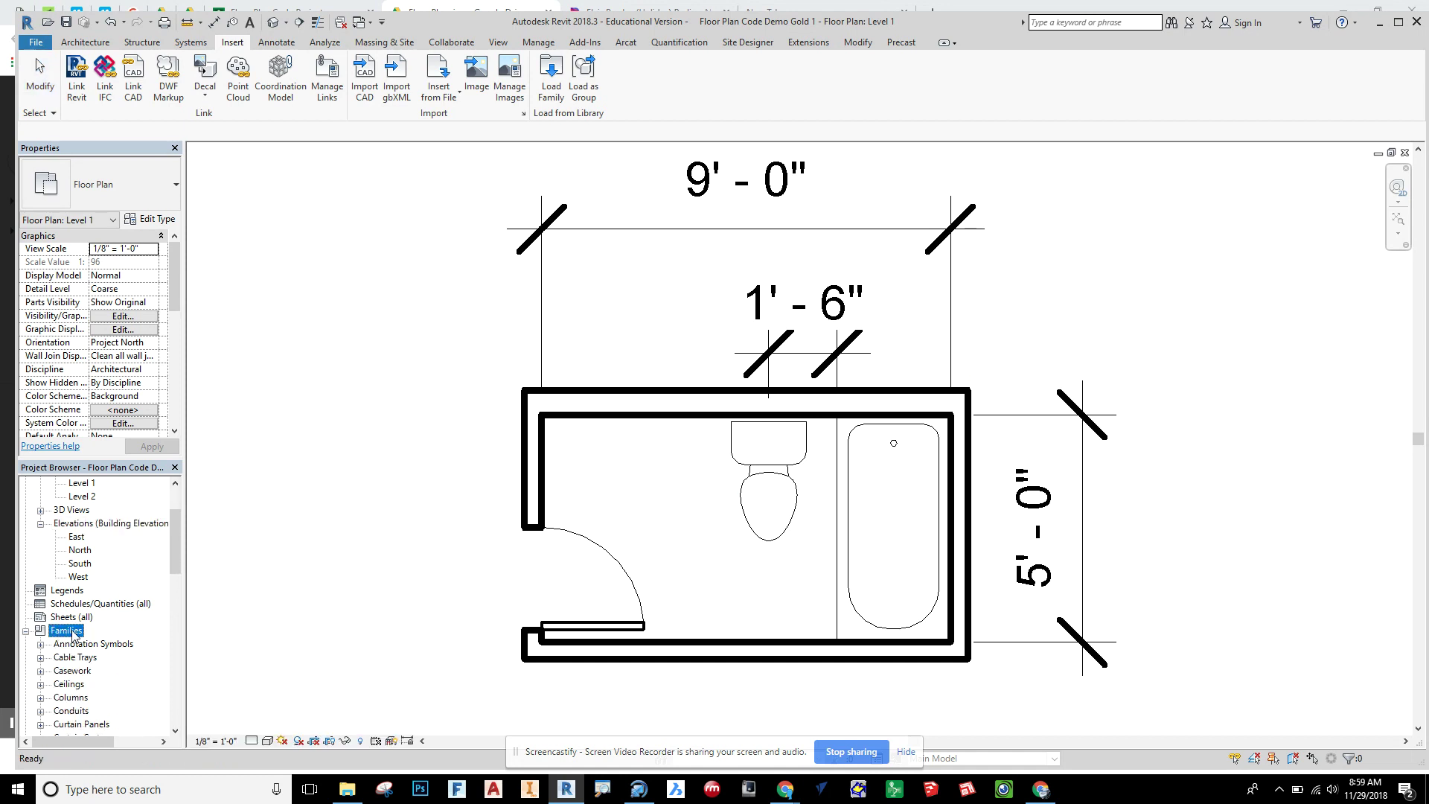
scroll(75, 631, "down", 3)
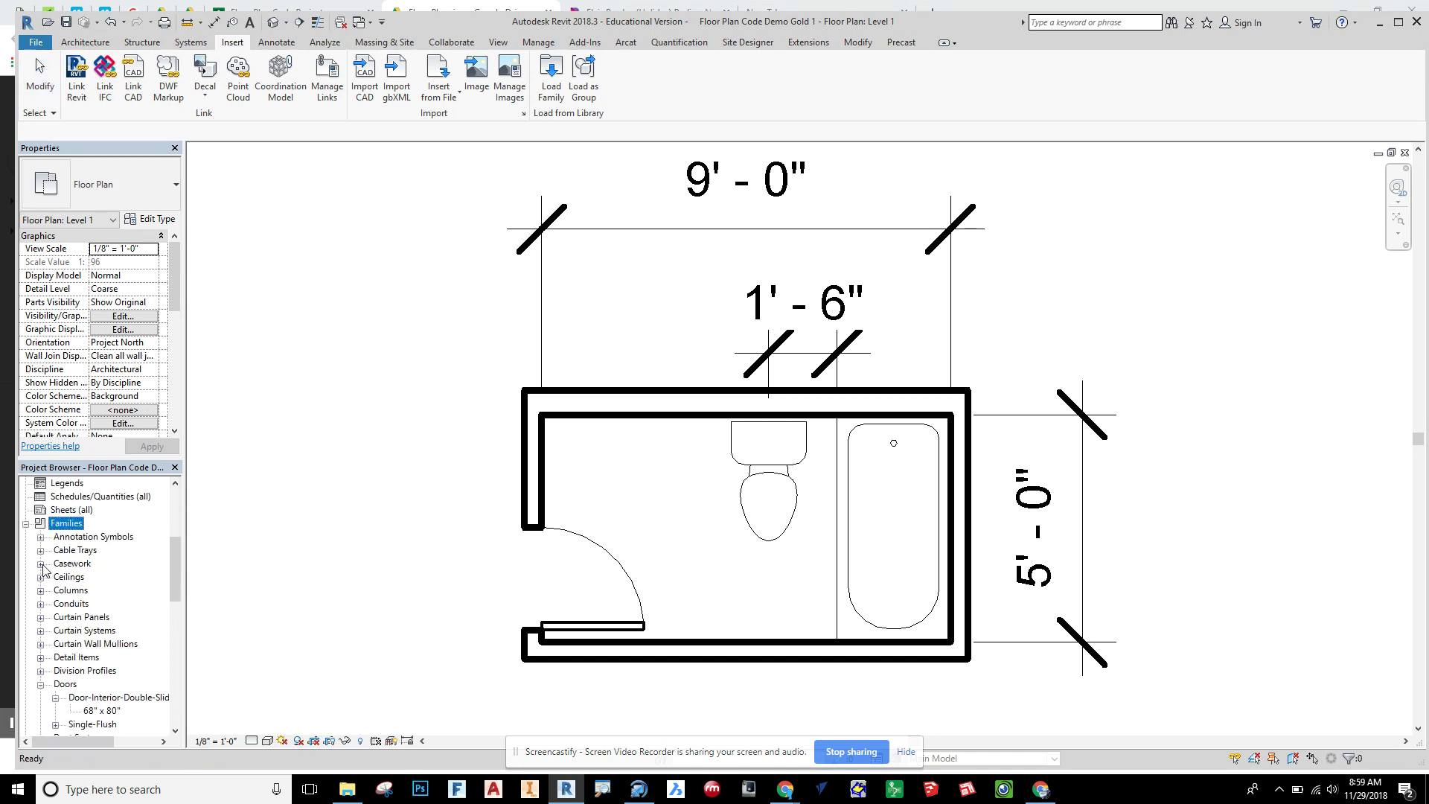
left_click(41, 564)
left_click(71, 578)
left_click(55, 577)
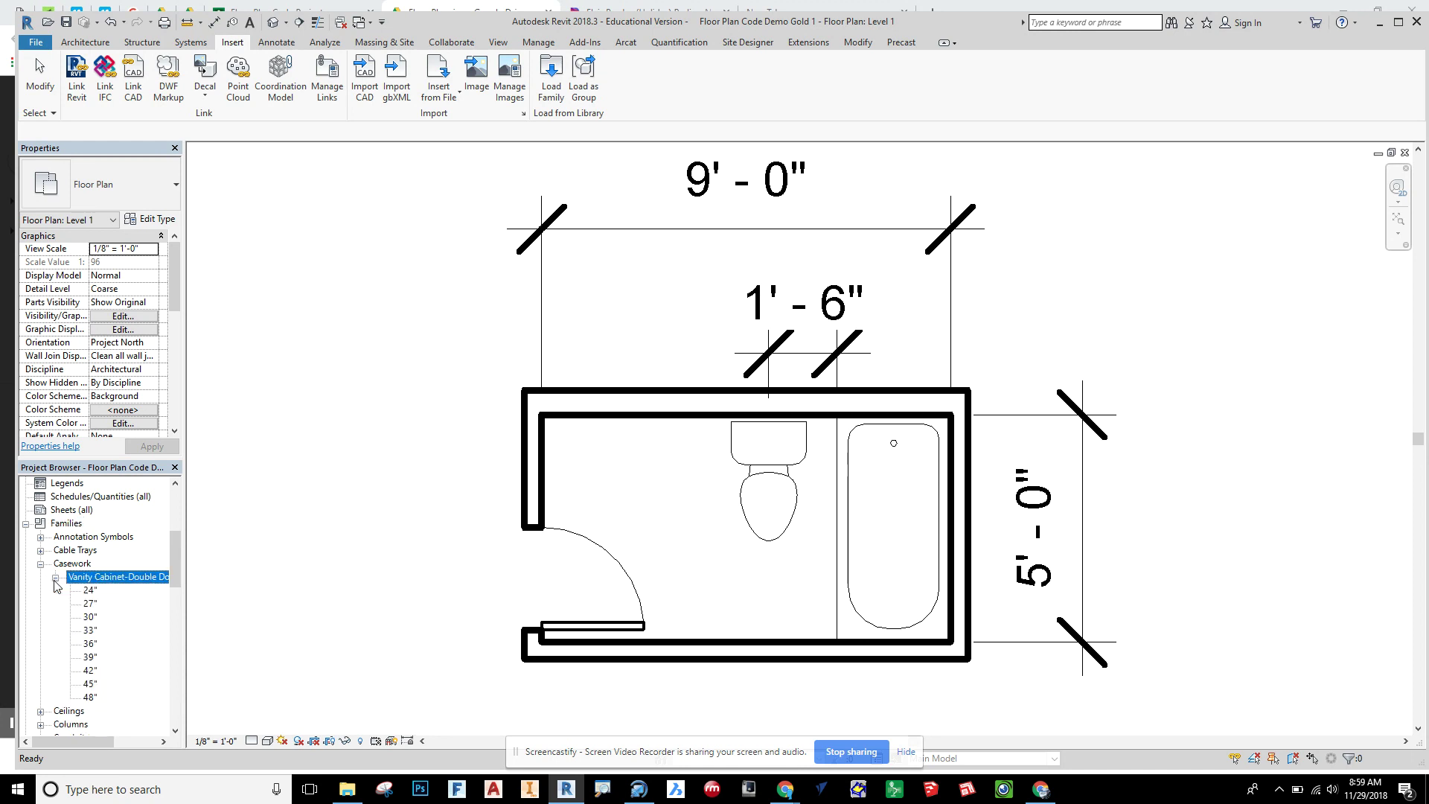
Step: Place the 24" double-door vanity cabinet against the bathroom's upper wall, between the door-side wall and the toilet
left_click(90, 591)
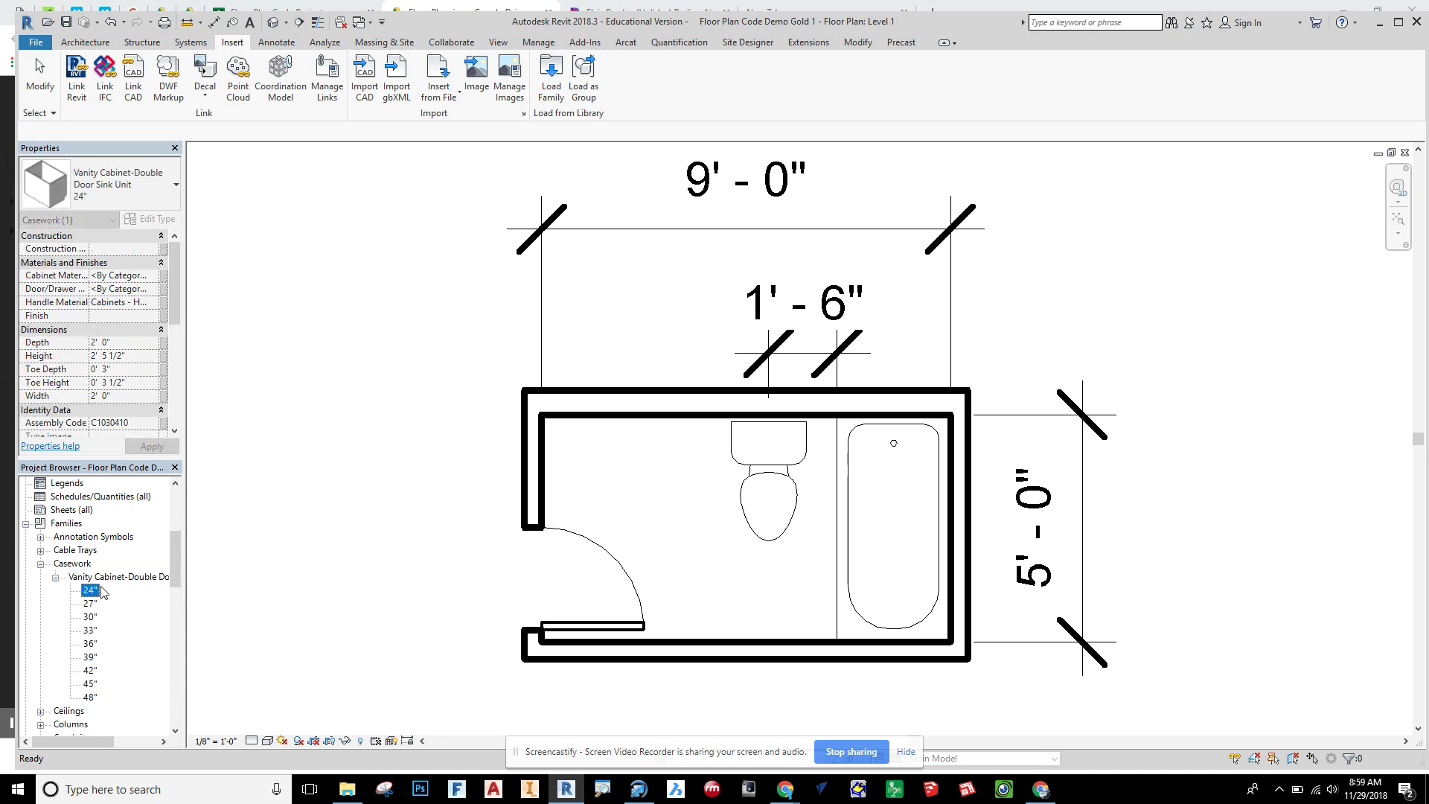
scroll(104, 594, "down", 1)
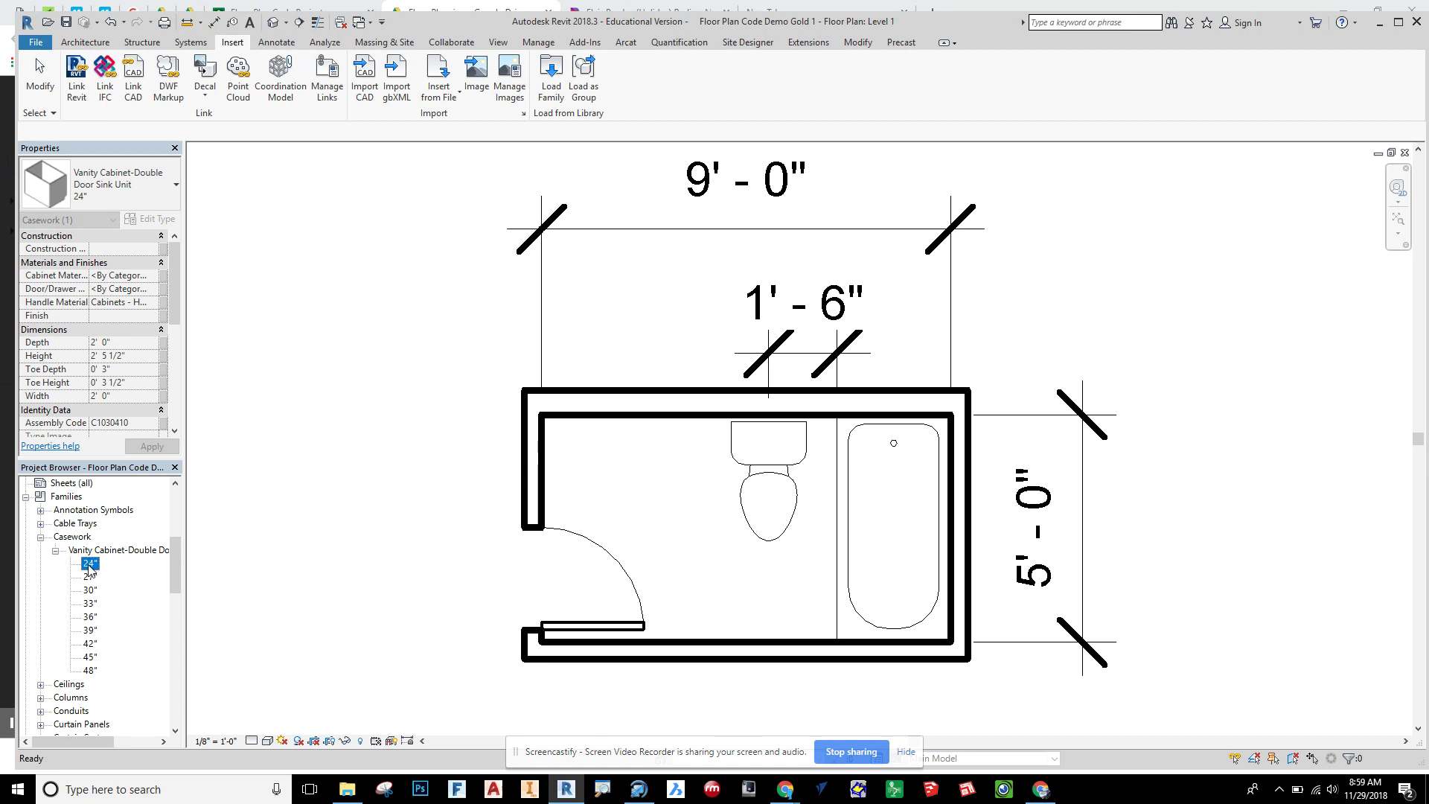
left_click_drag(90, 569, 614, 435)
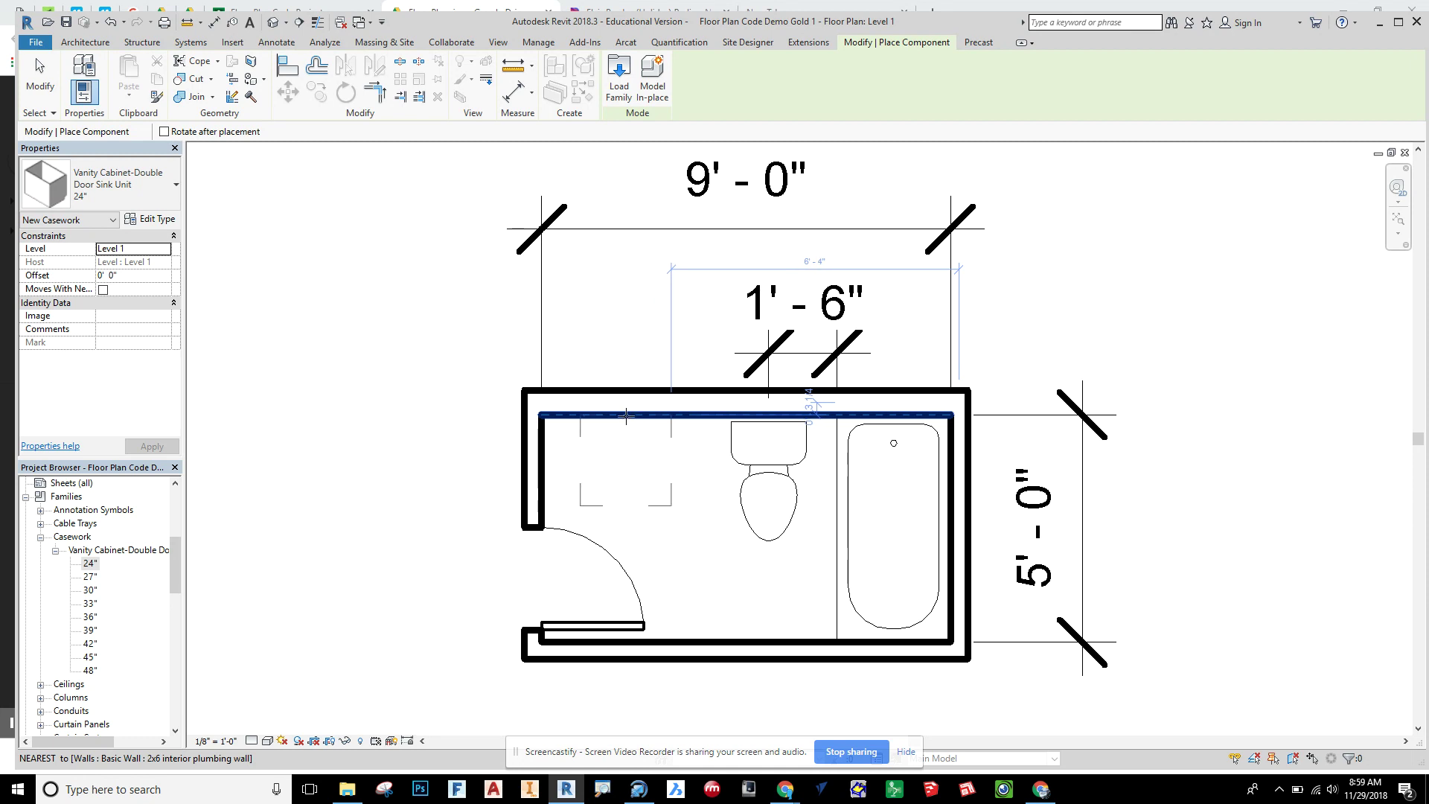
left_click(626, 414)
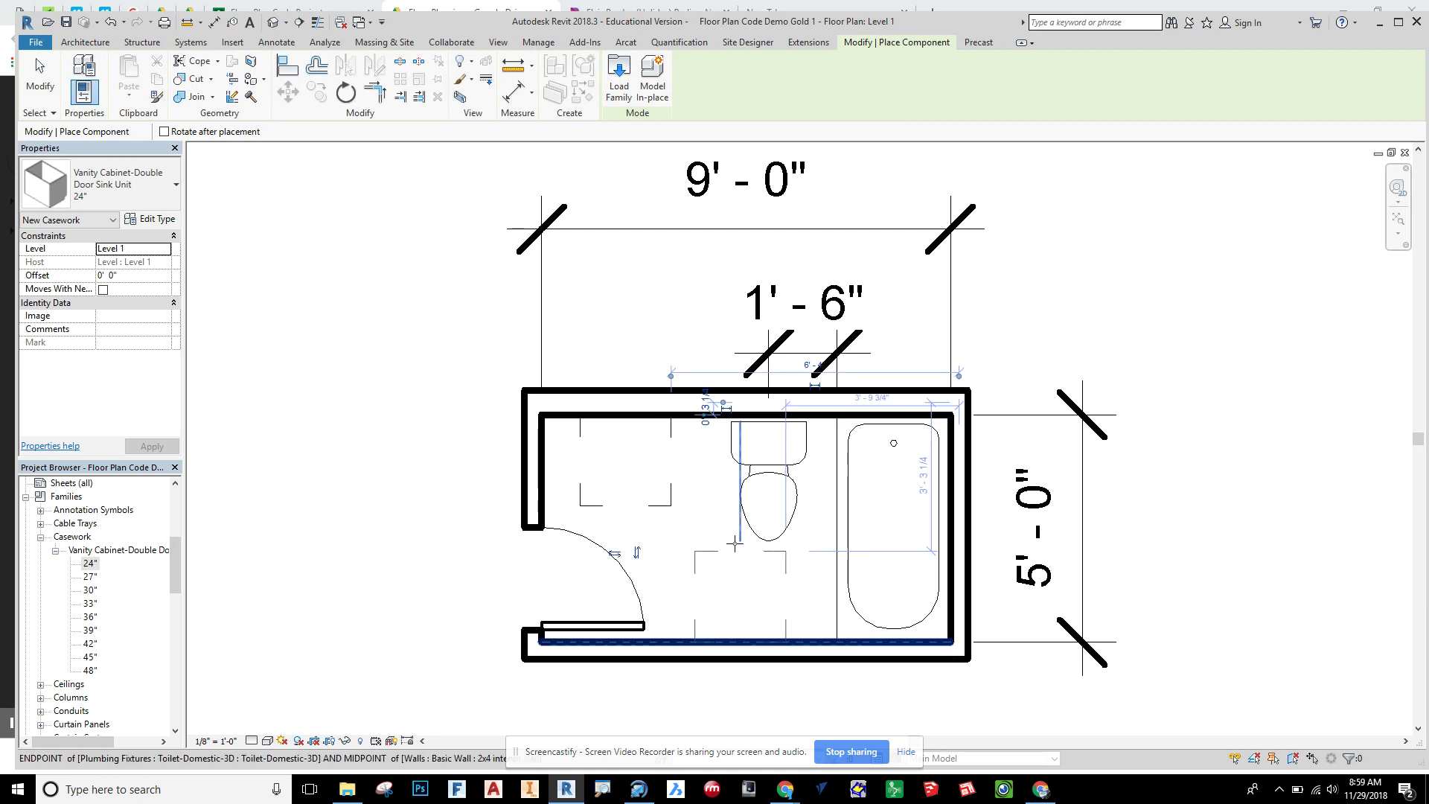
key("Escape")
key("Escape")
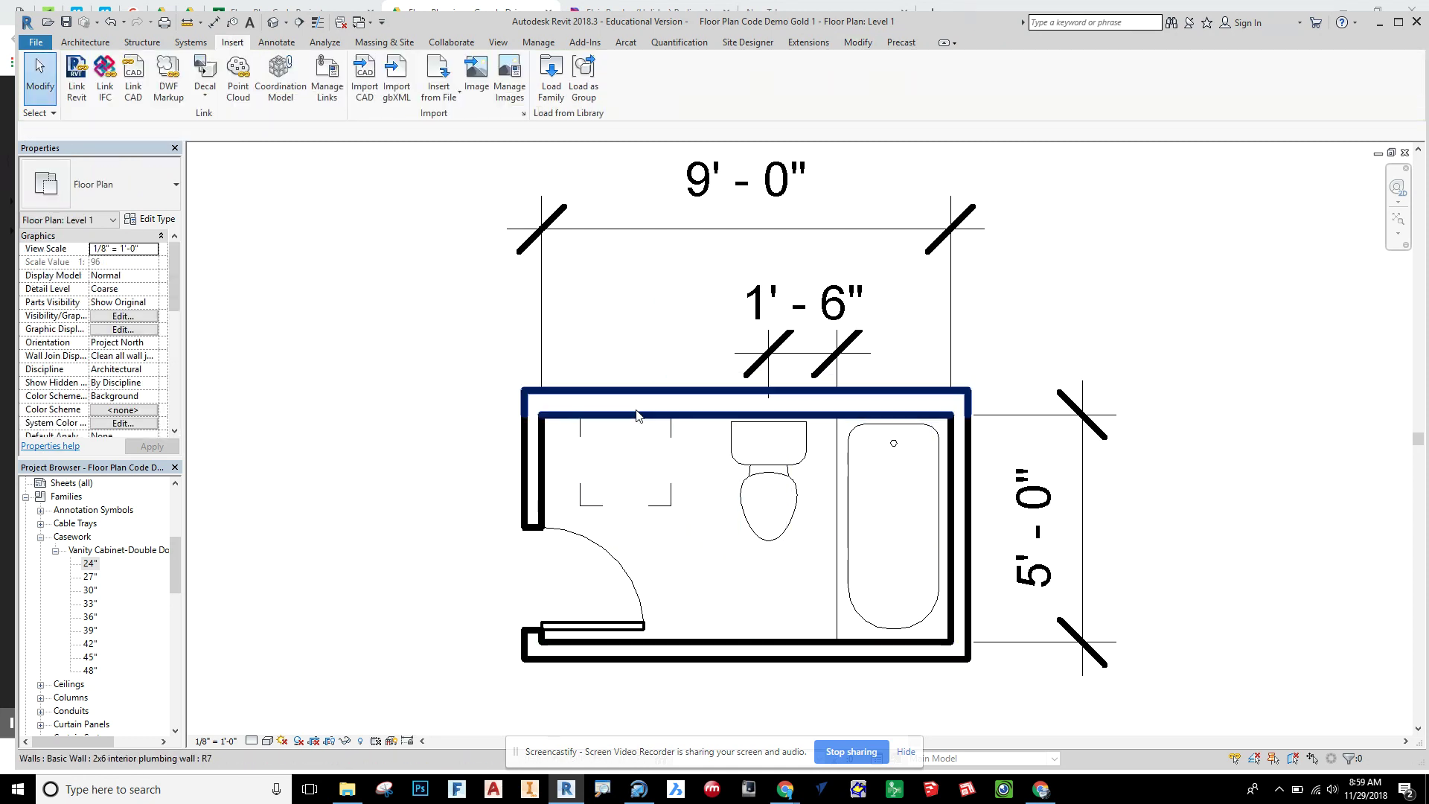
Step: Nudge the vanity cabinet slightly down from the upper wall and leave it selected
left_click(658, 509)
key("Down")
left_click(653, 530)
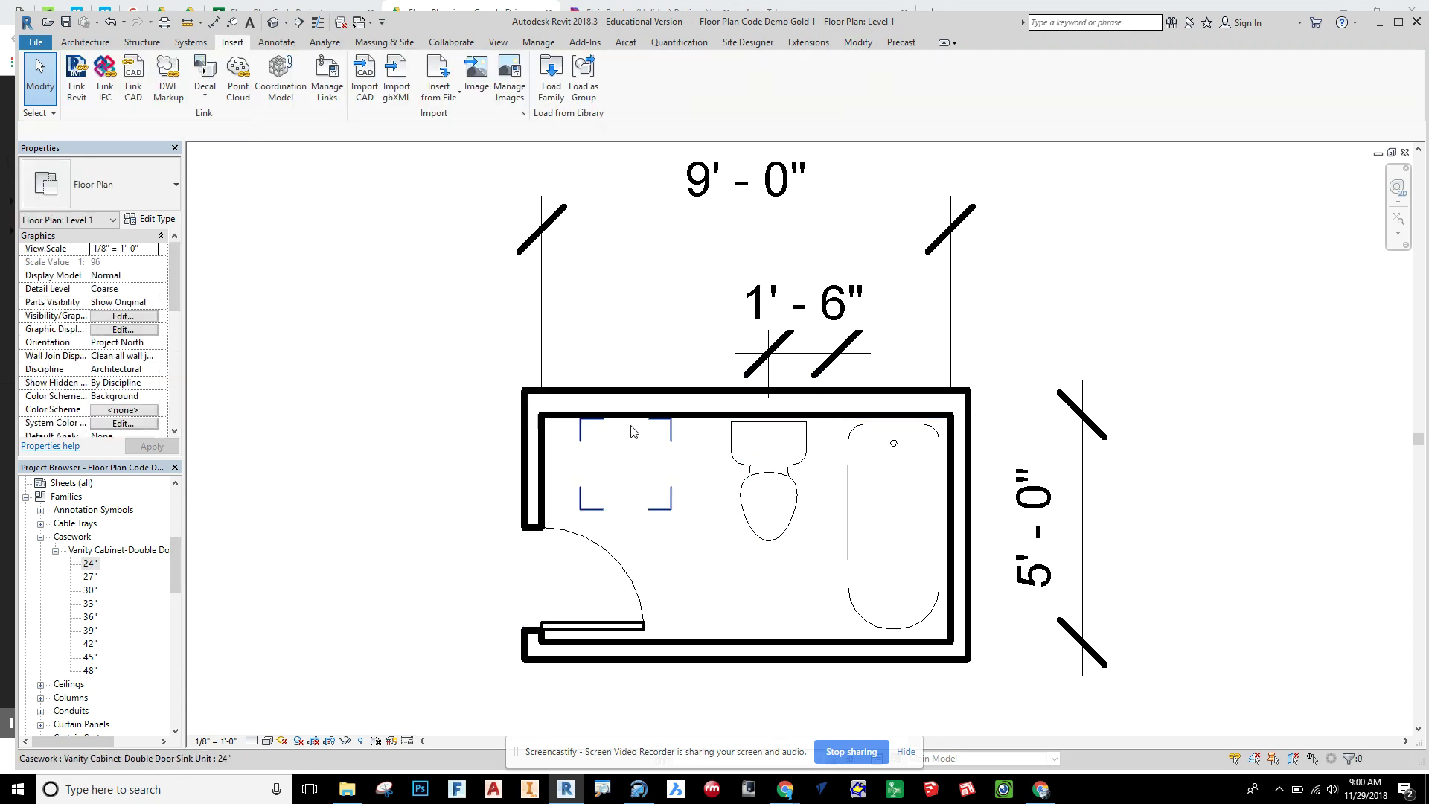
left_click(600, 510)
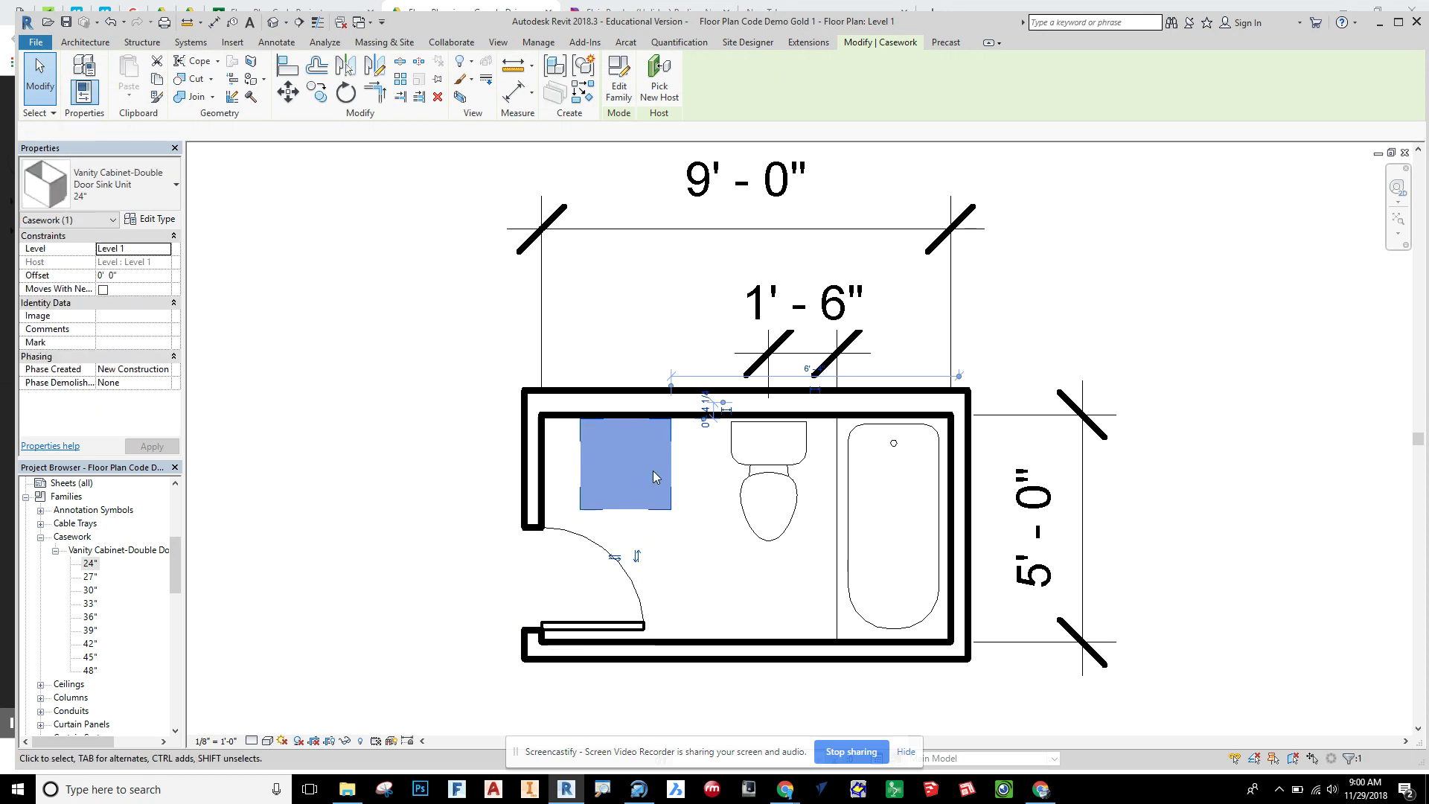
Step: Open the default 3D view and hide the bathroom's near wall that blocks the view of the fixtures
left_click(694, 530)
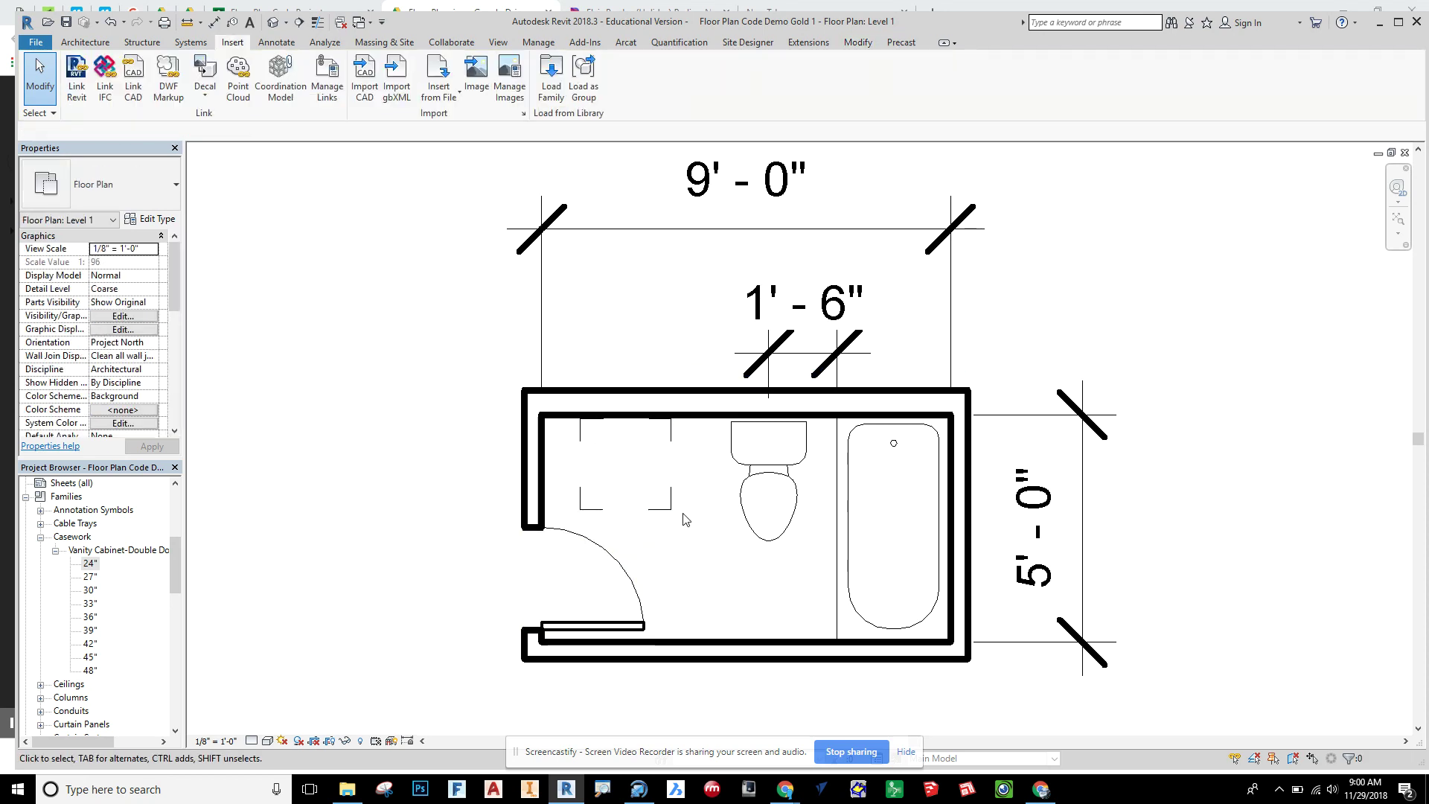
left_click(273, 22)
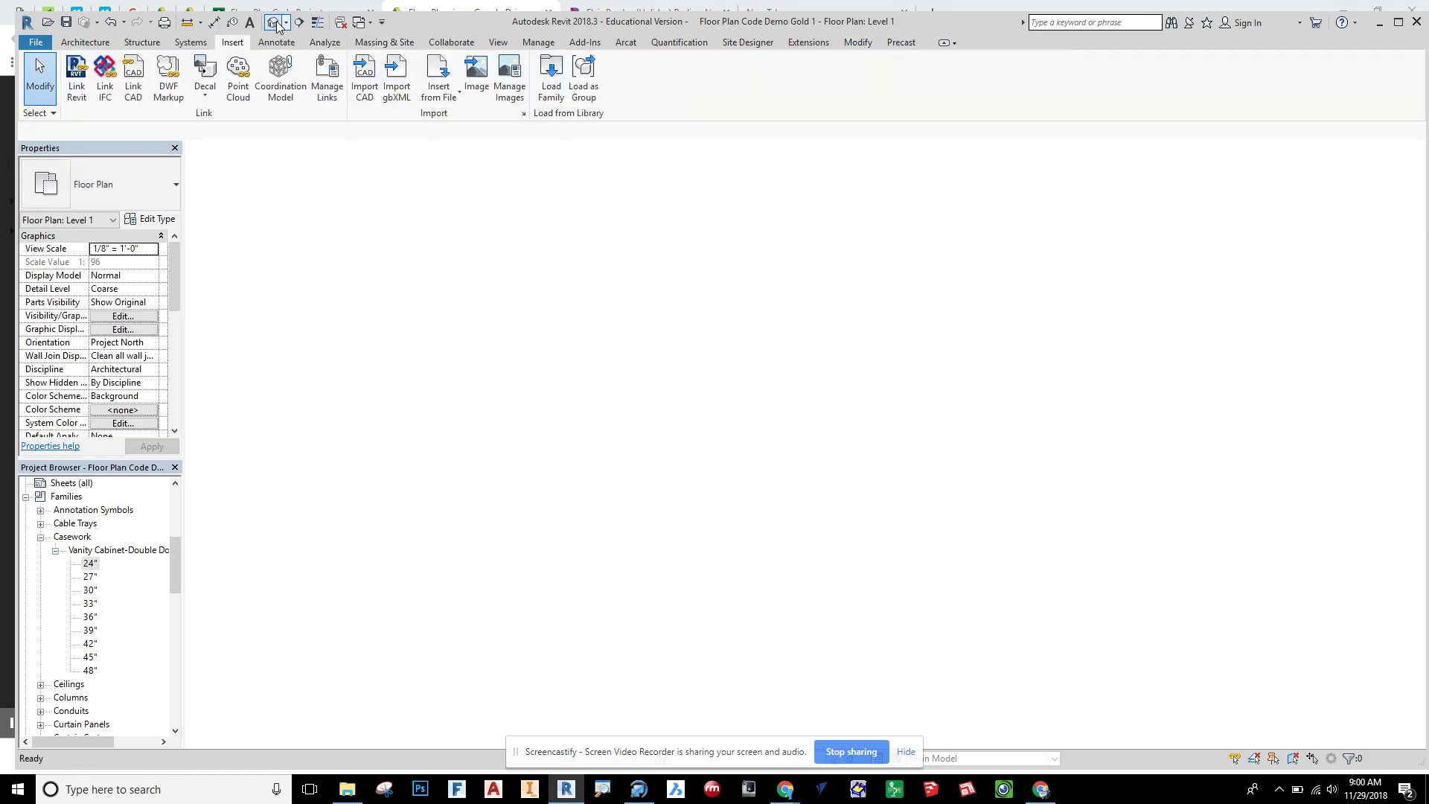
left_click(880, 337)
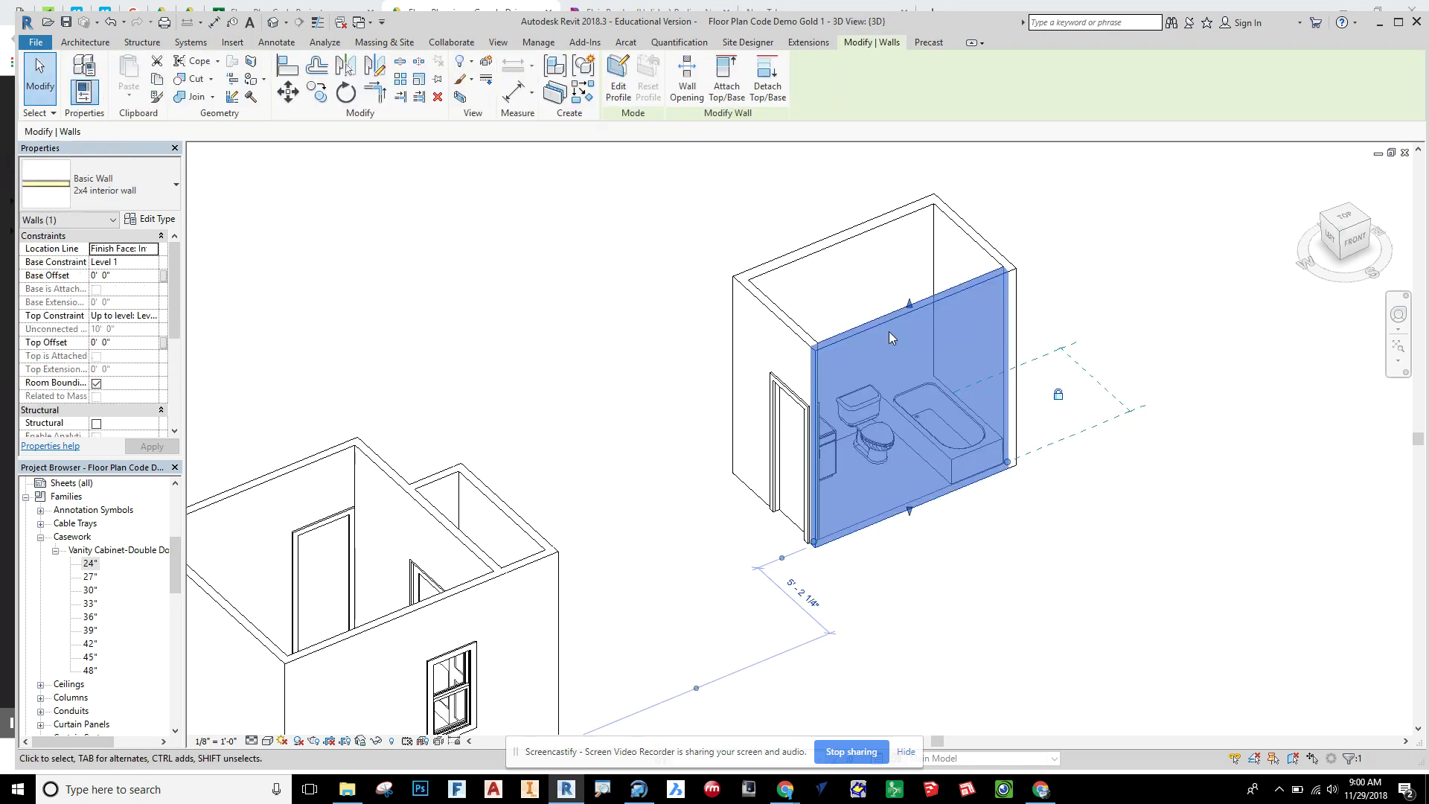
right_click(888, 331)
mouse_move(983, 444)
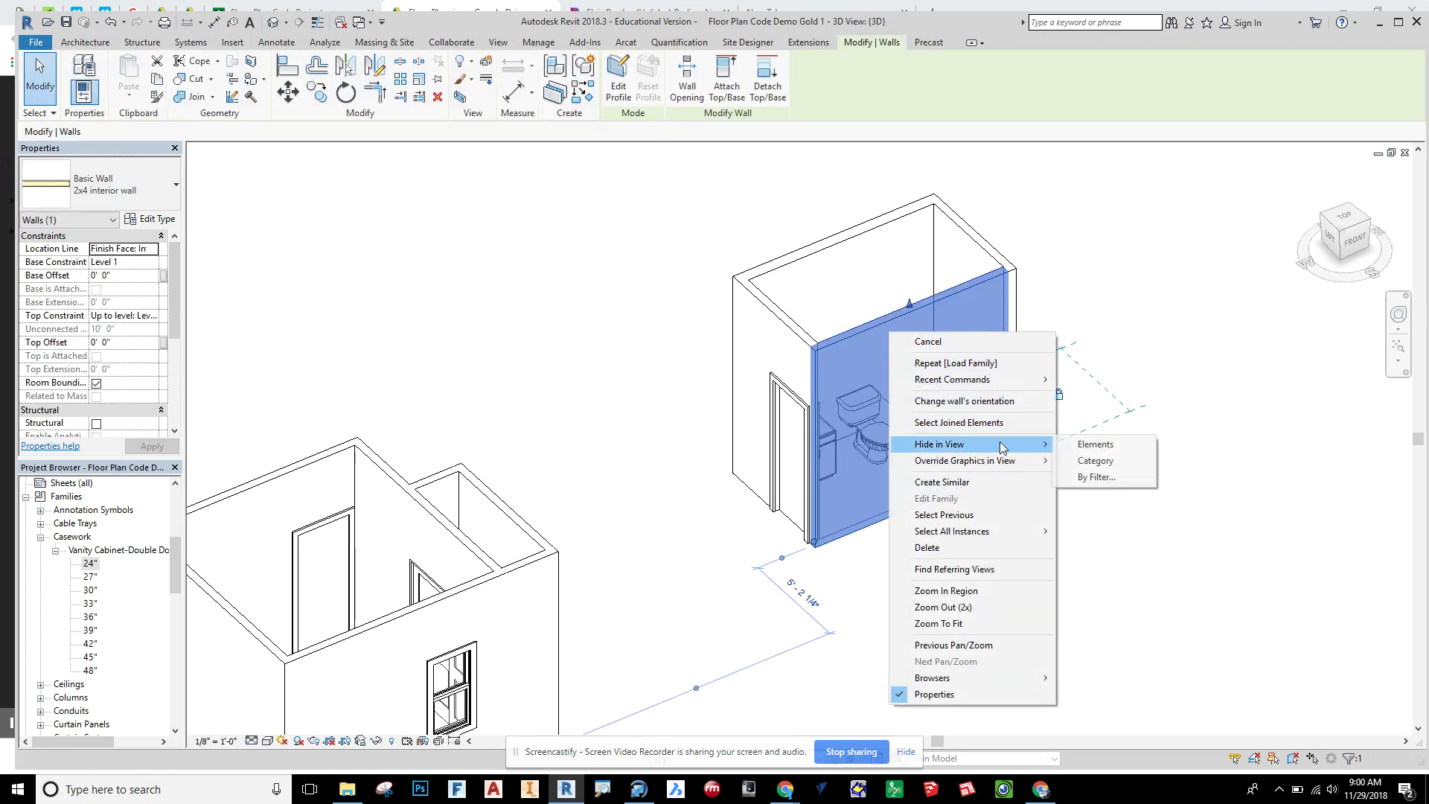
left_click(1088, 445)
Step: Set the height of the 24" double-door vanity cabinet type to 2' 10 1/2"
middle_click_drag(1061, 497, 917, 495, "shift")
scroll(929, 577, "up", 5)
middle_click_drag(988, 552, 967, 365)
left_click(981, 270)
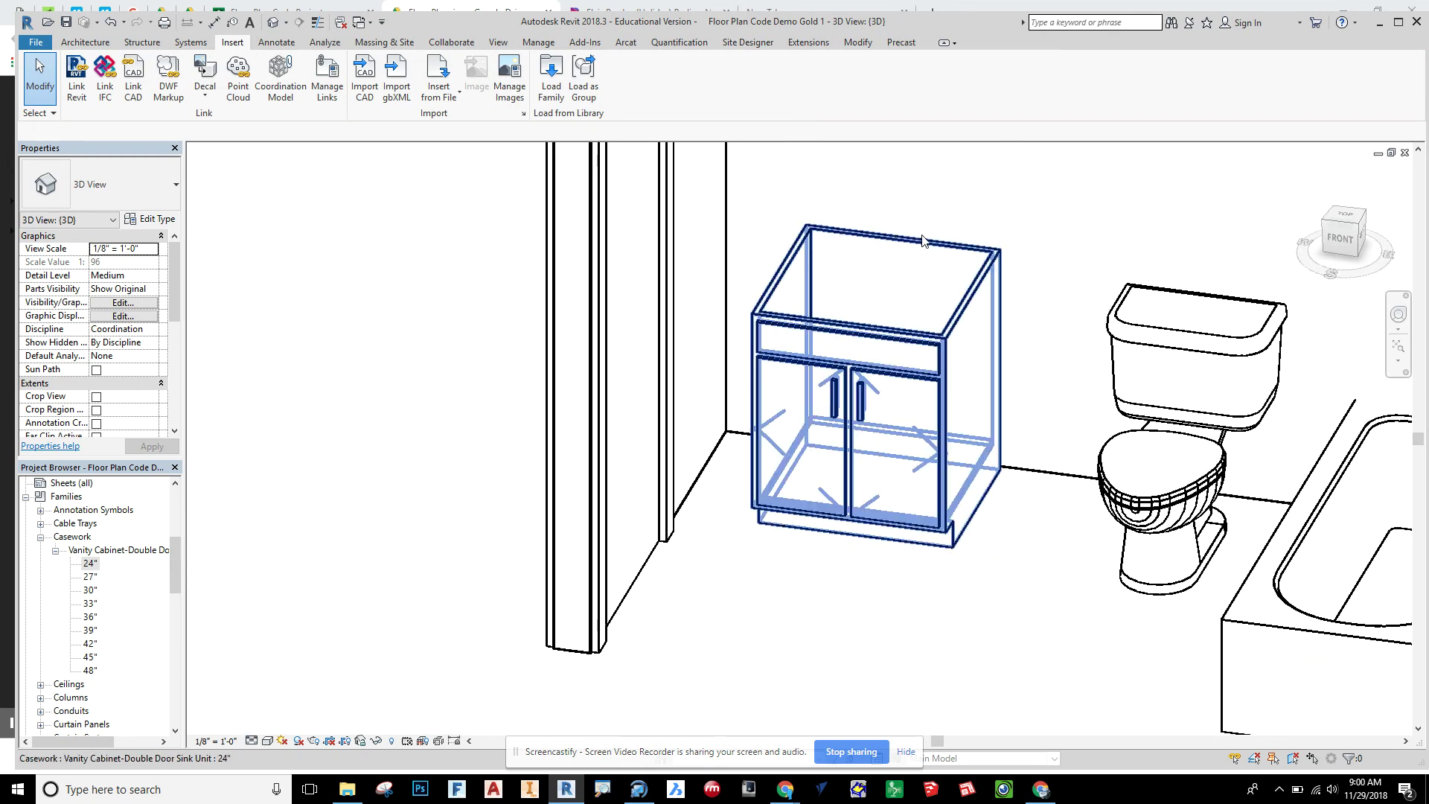
middle_click_drag(955, 395, 1008, 399, "shift")
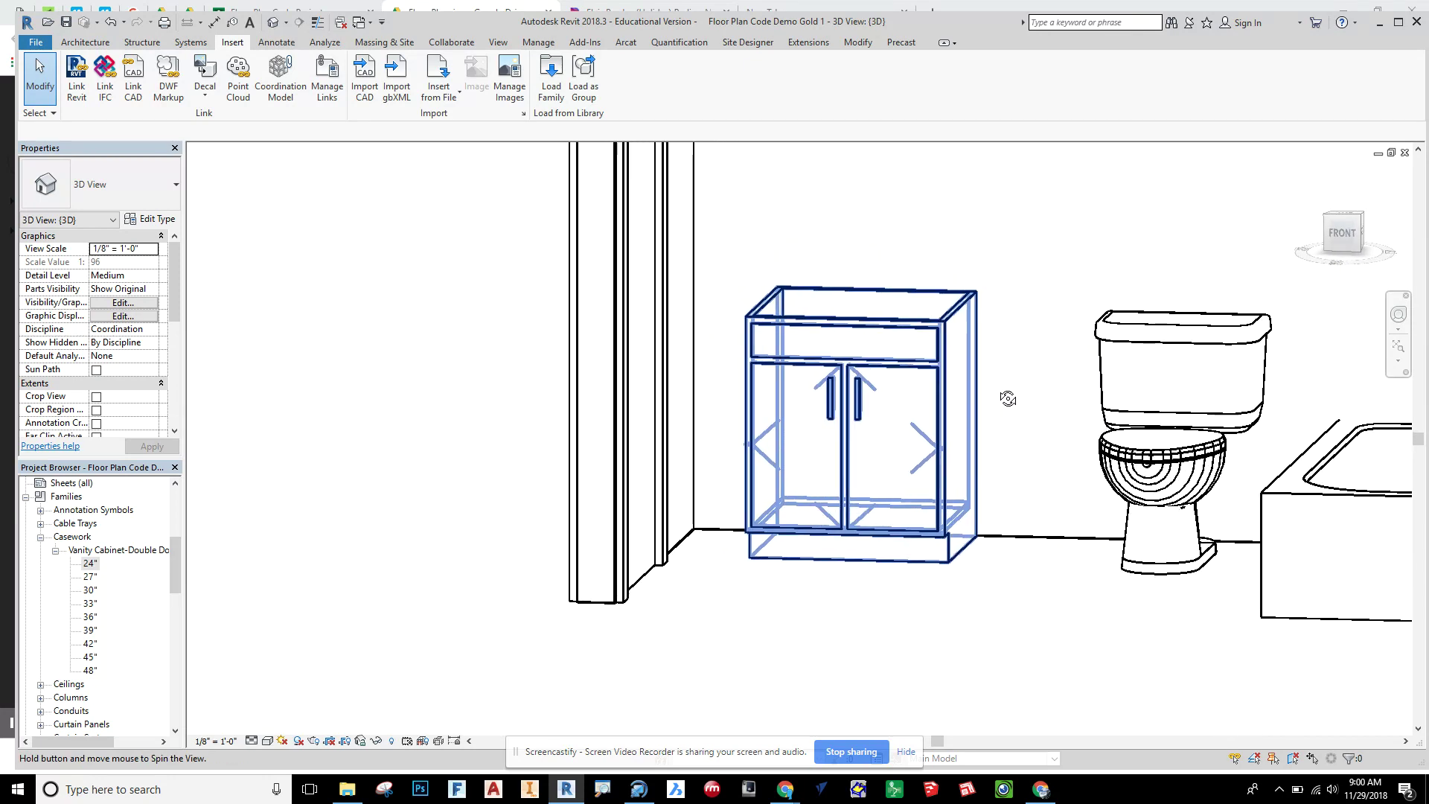
left_click(934, 309)
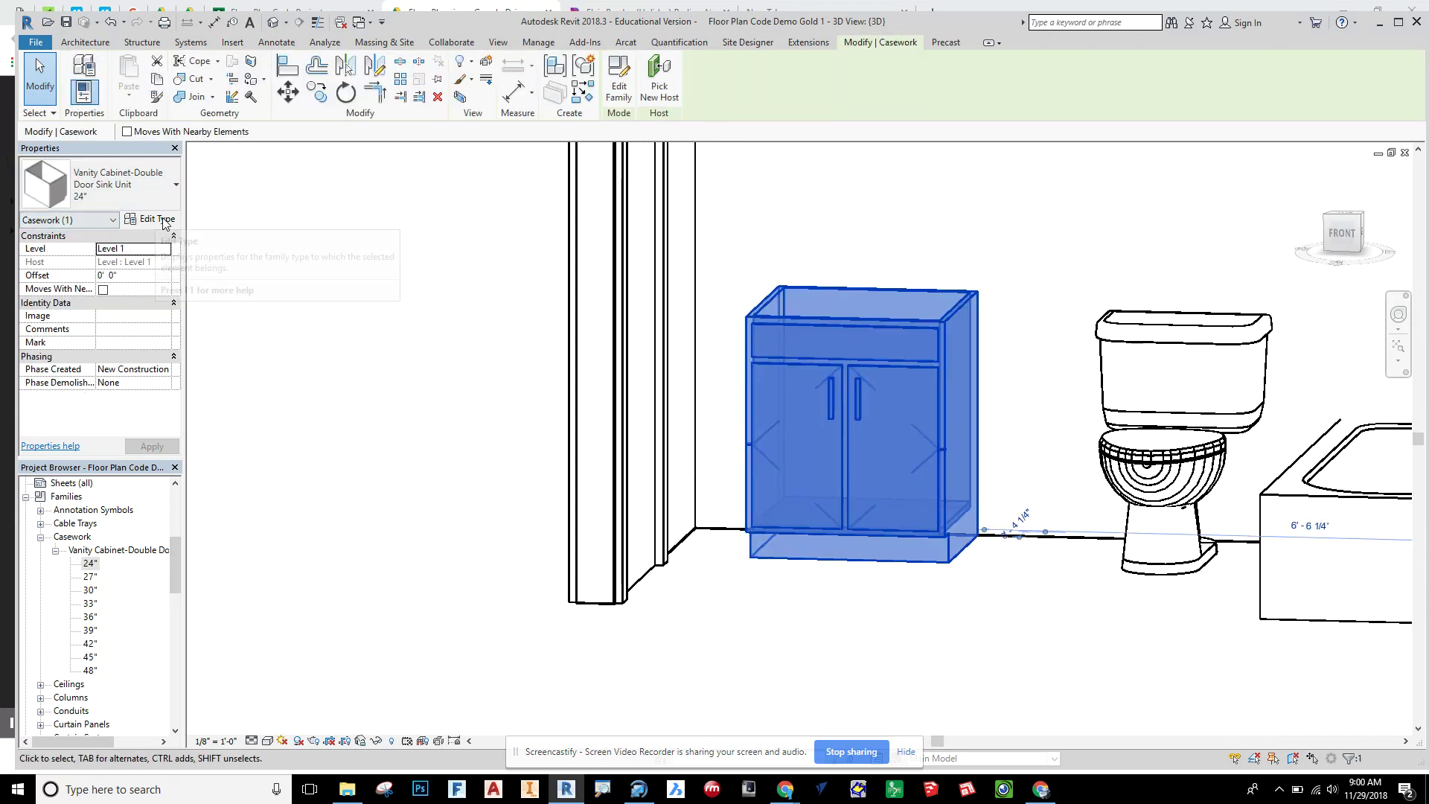
left_click(148, 219)
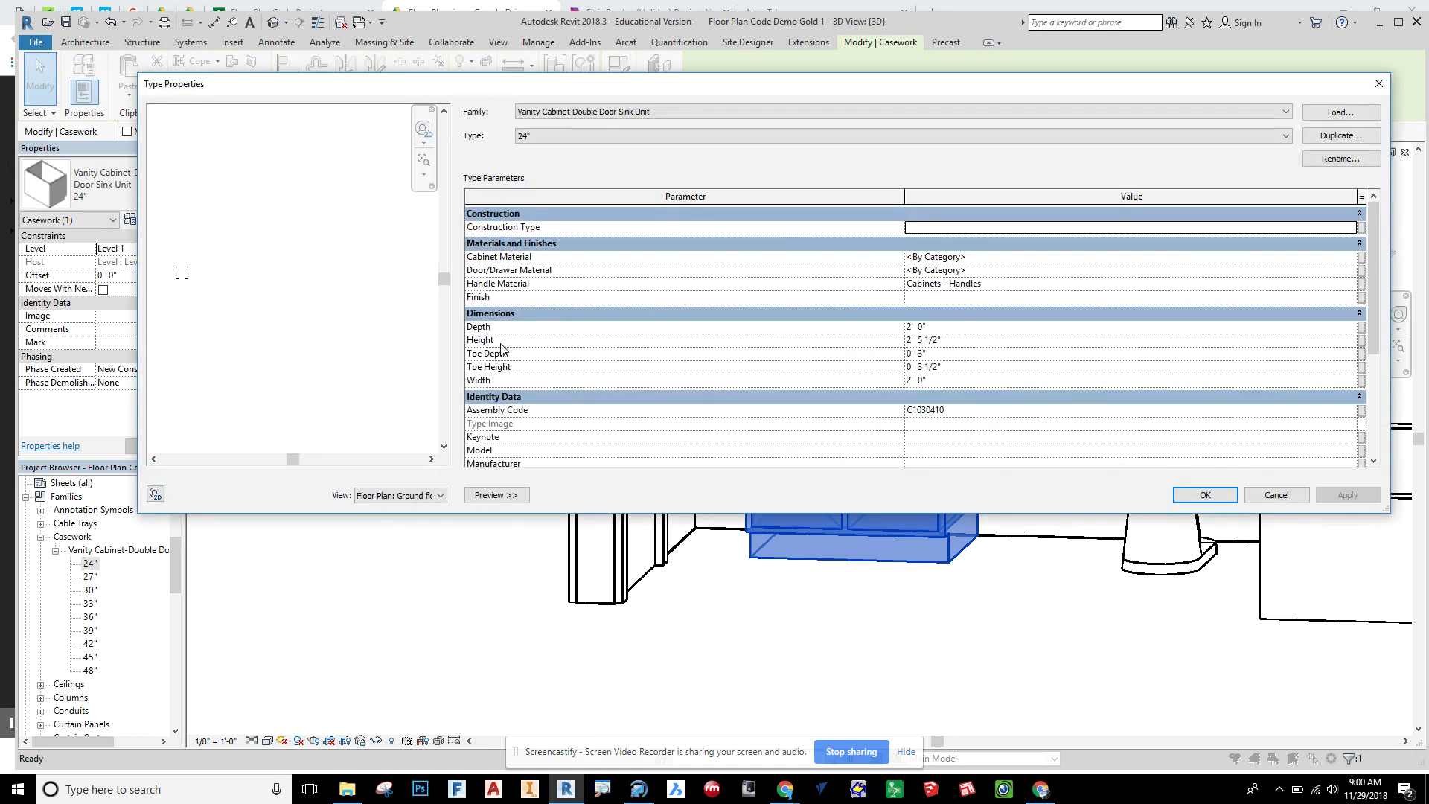
left_click(917, 341)
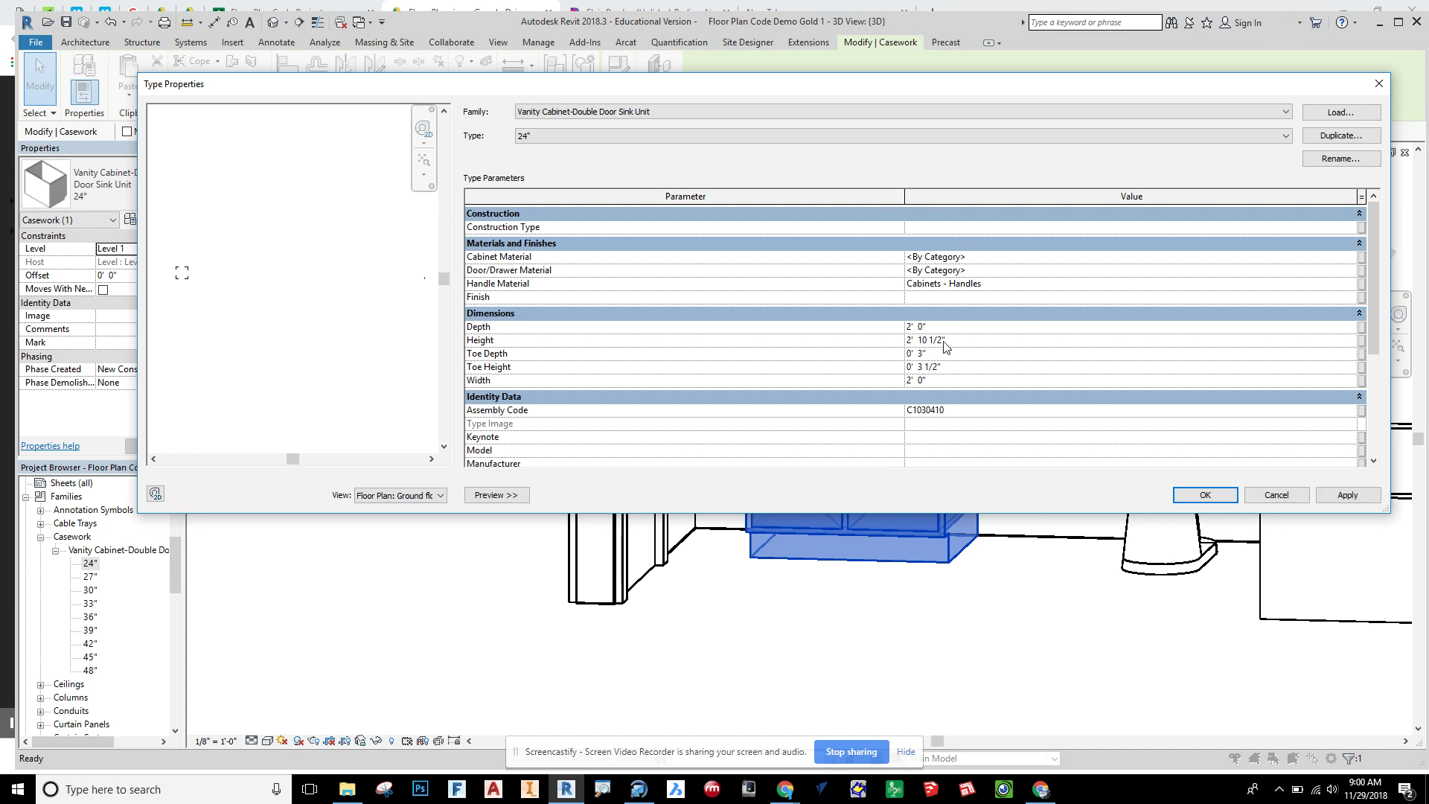
left_click_drag(984, 93, 930, 107)
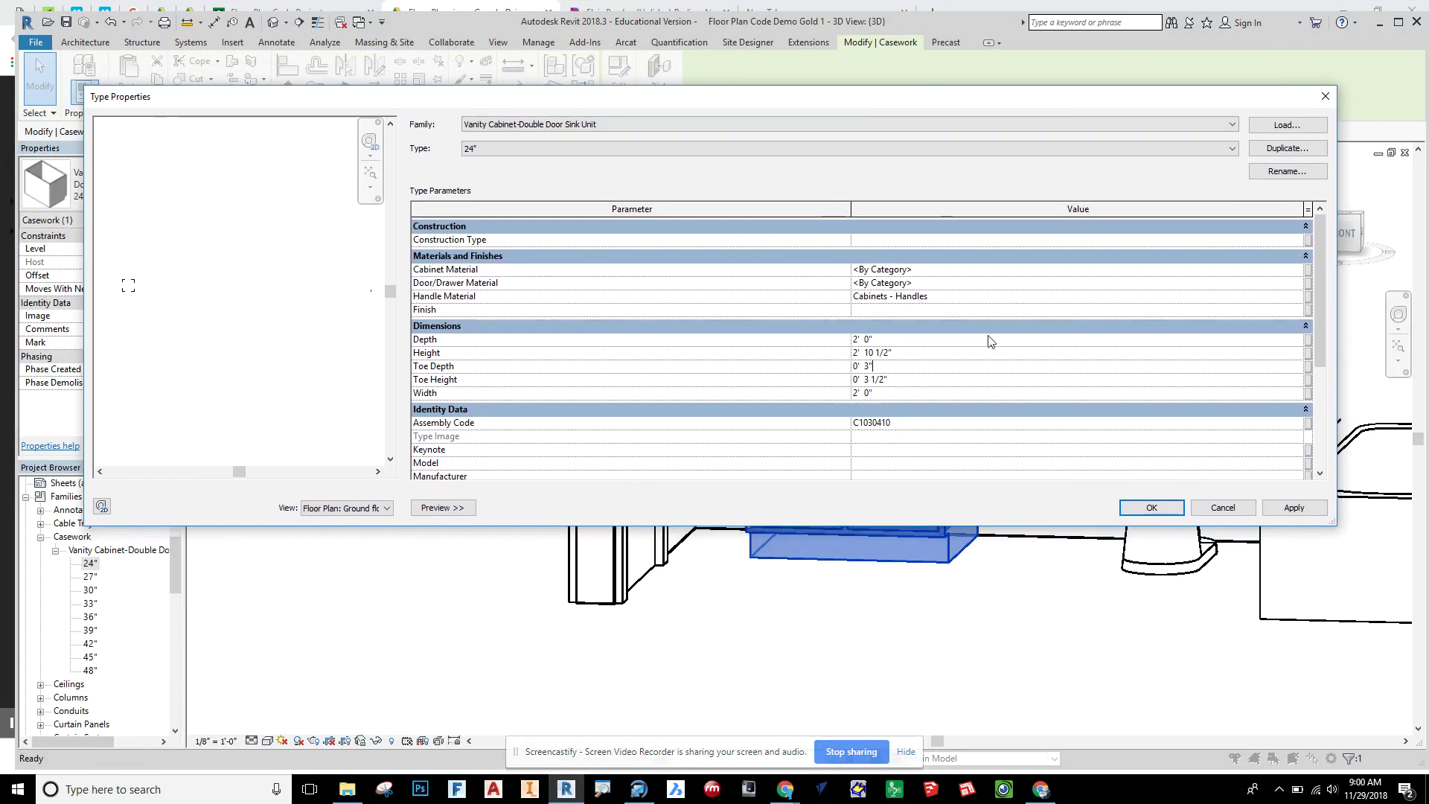
left_click(1295, 508)
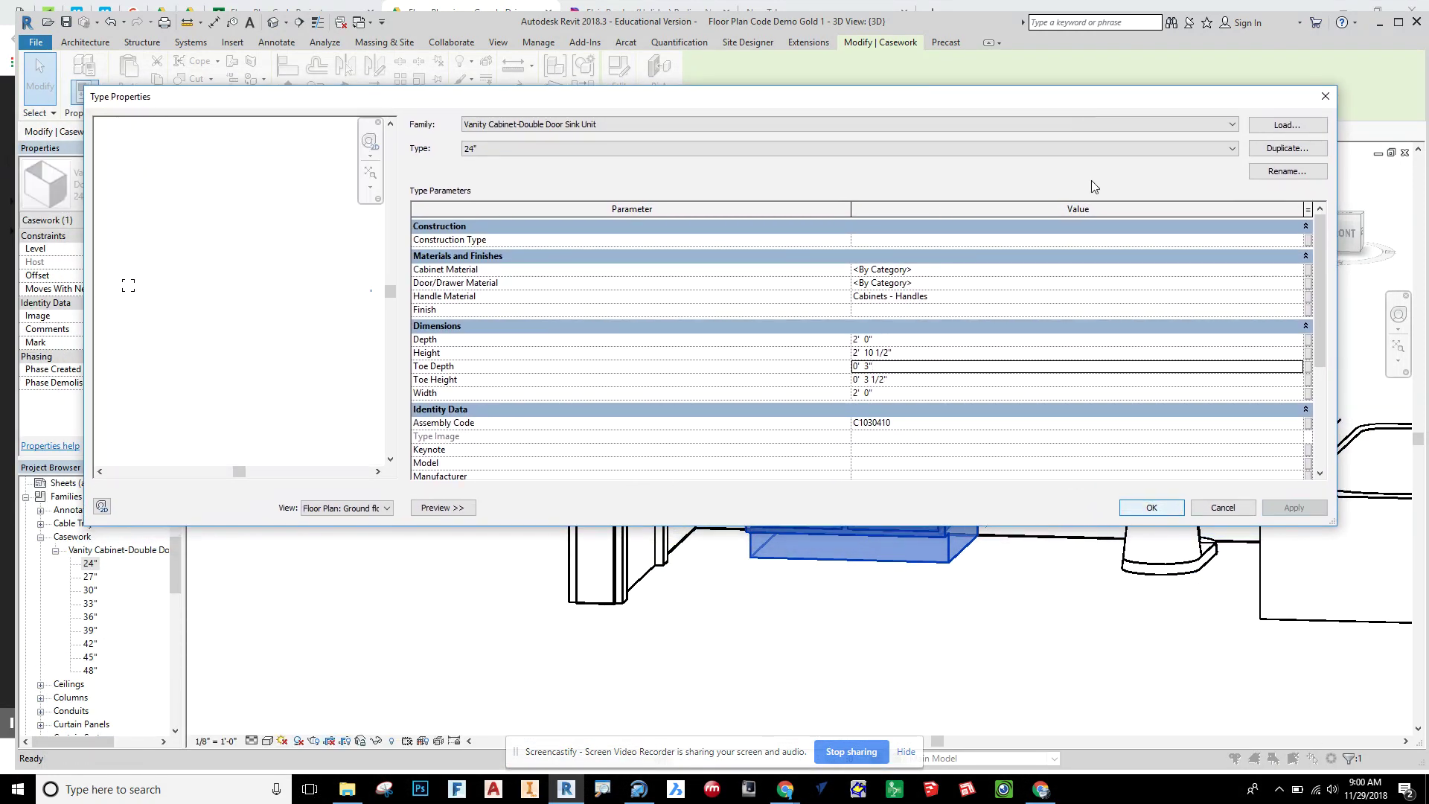
left_click_drag(1080, 106, 1008, 100)
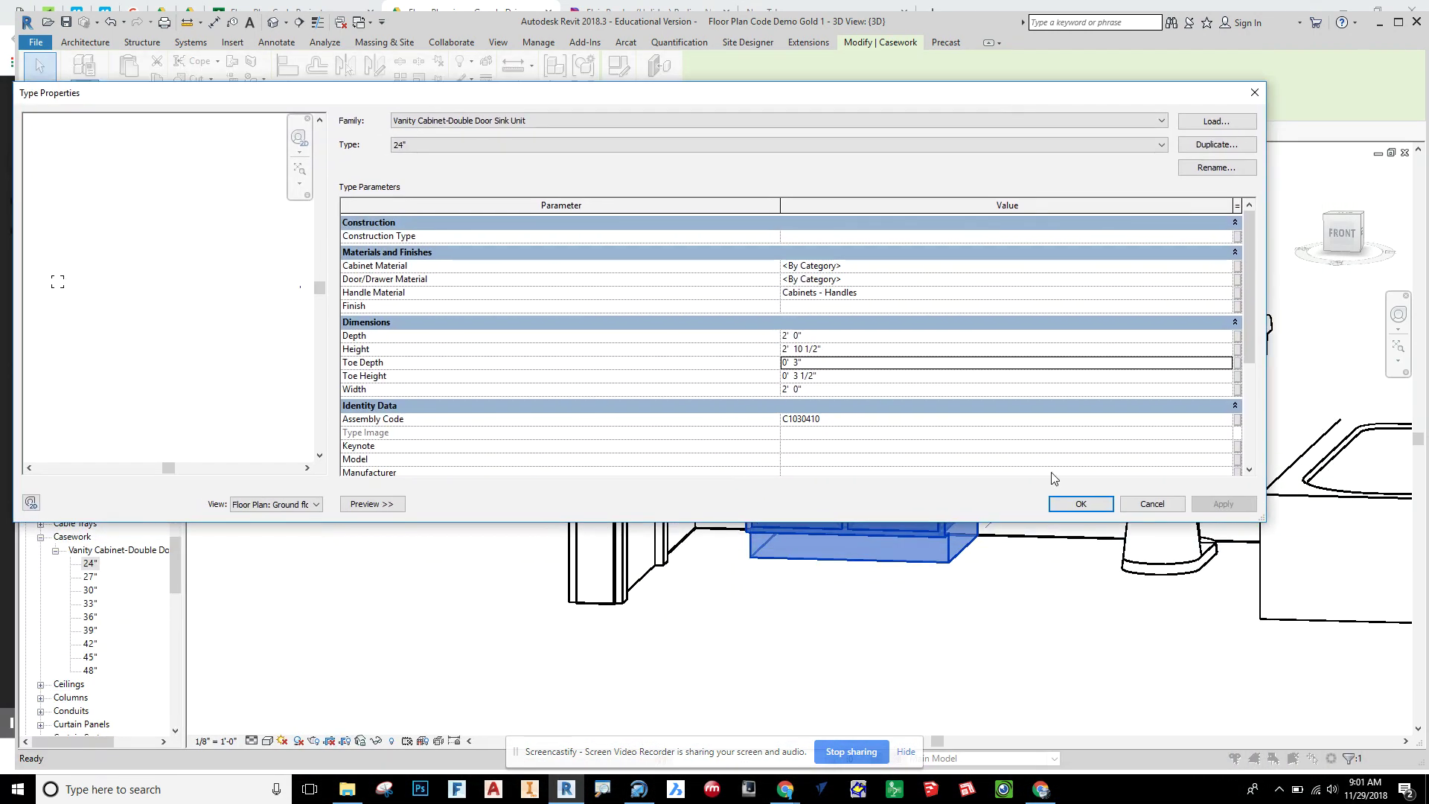
left_click(1082, 503)
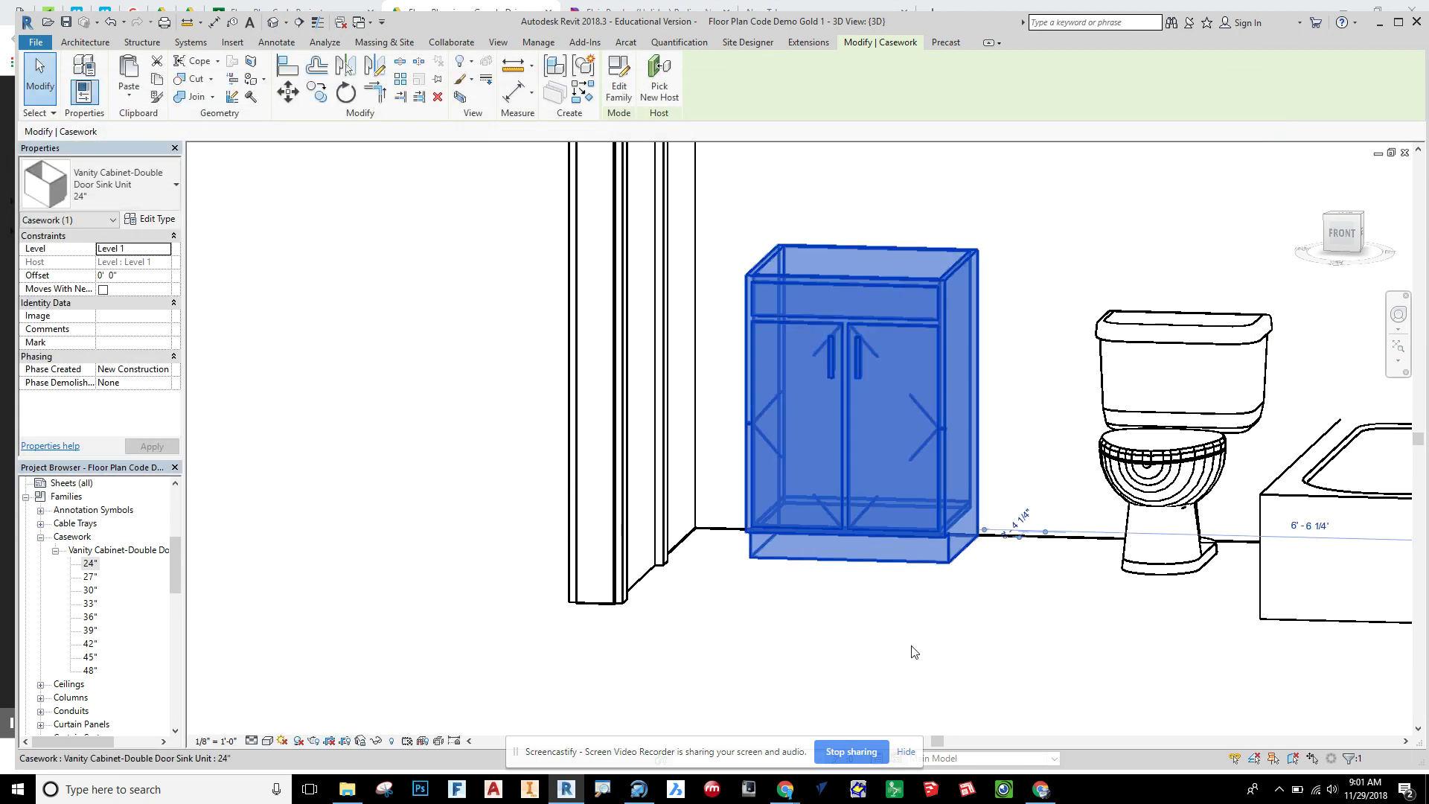
left_click(911, 638)
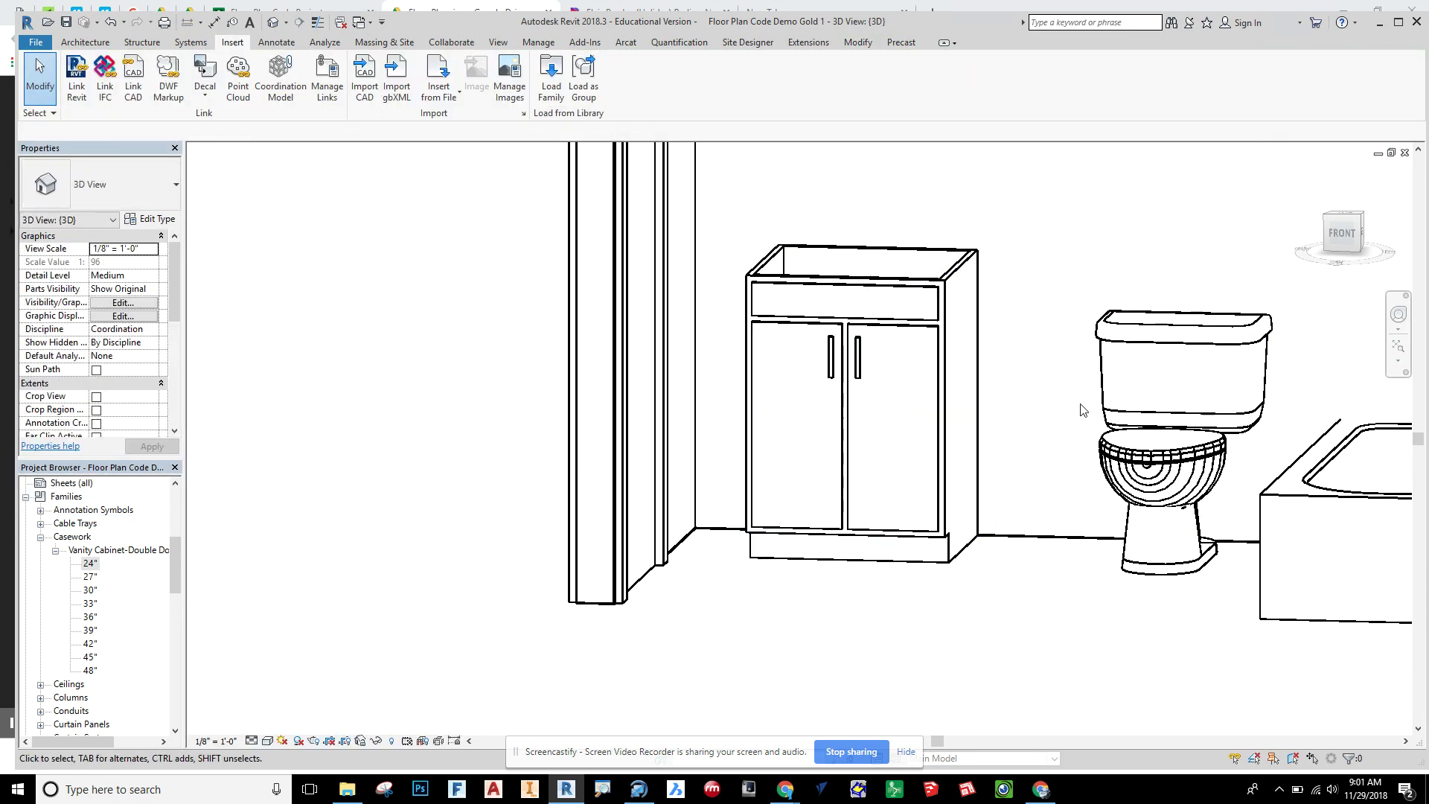
Step: Inspect the vanity cabinet from the front and above in 3D, and return to the Level 1 floor plan
middle_click_drag(1024, 451, 993, 365, "shift")
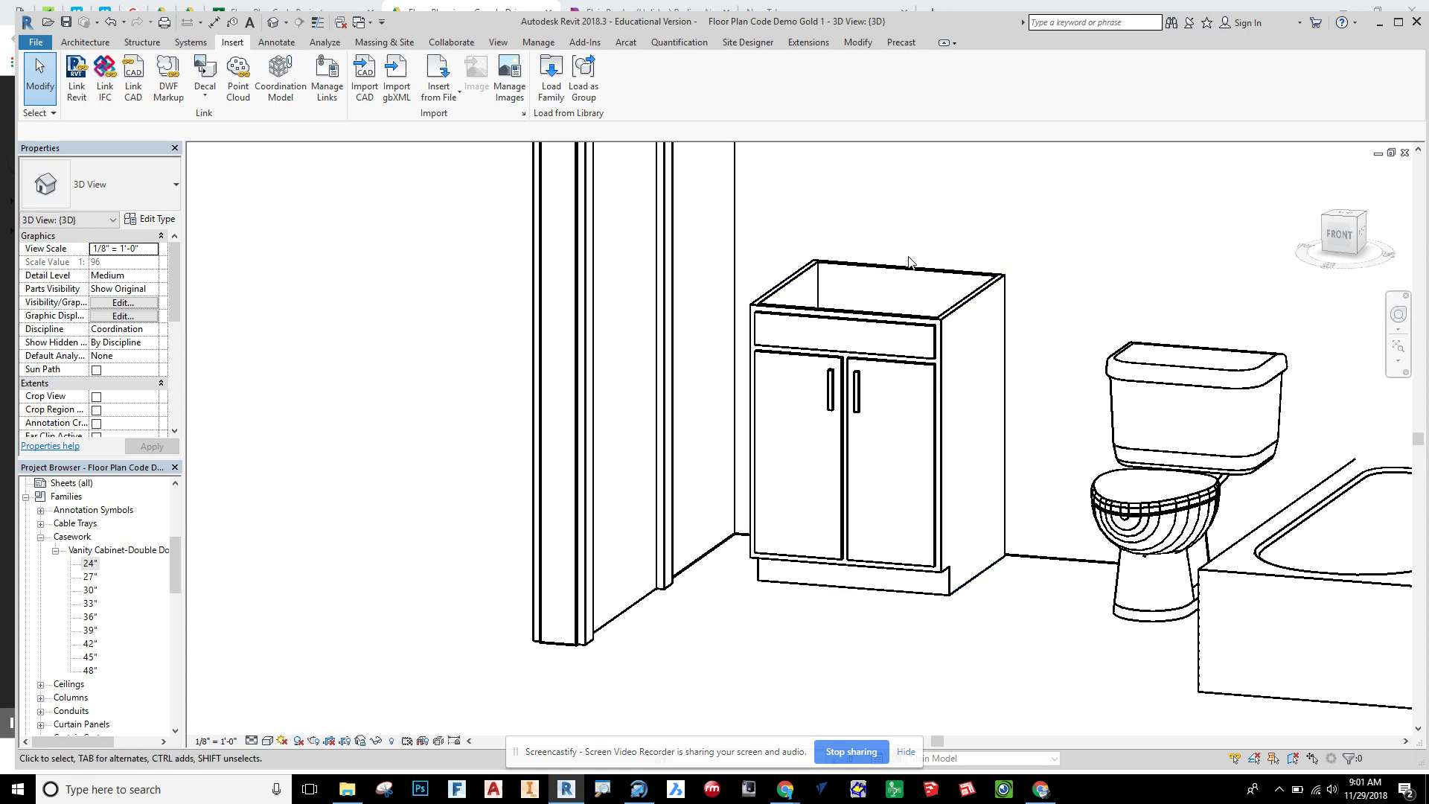
middle_click_drag(881, 300, 871, 373, "shift")
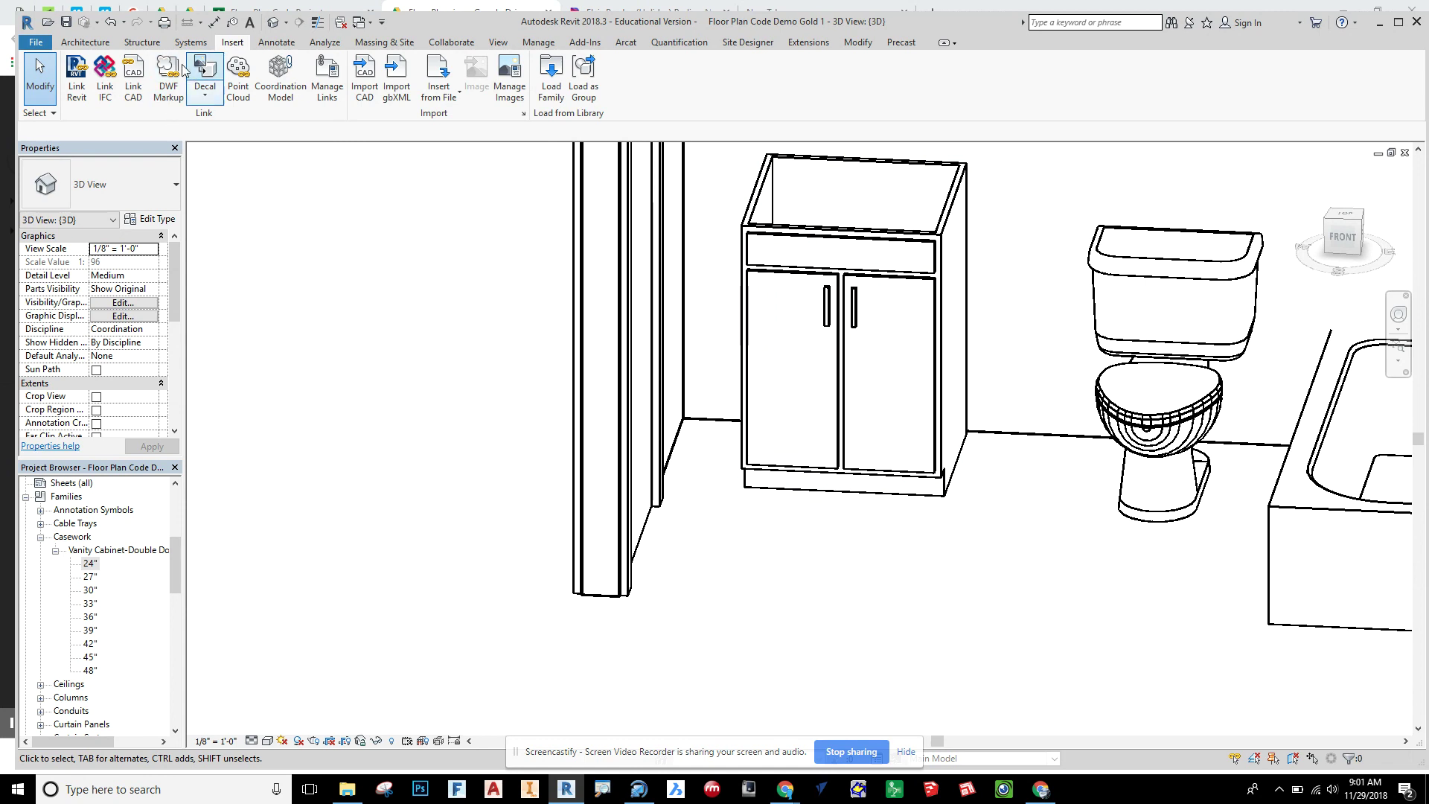
scroll(74, 565, "up", 5)
double_click(80, 510)
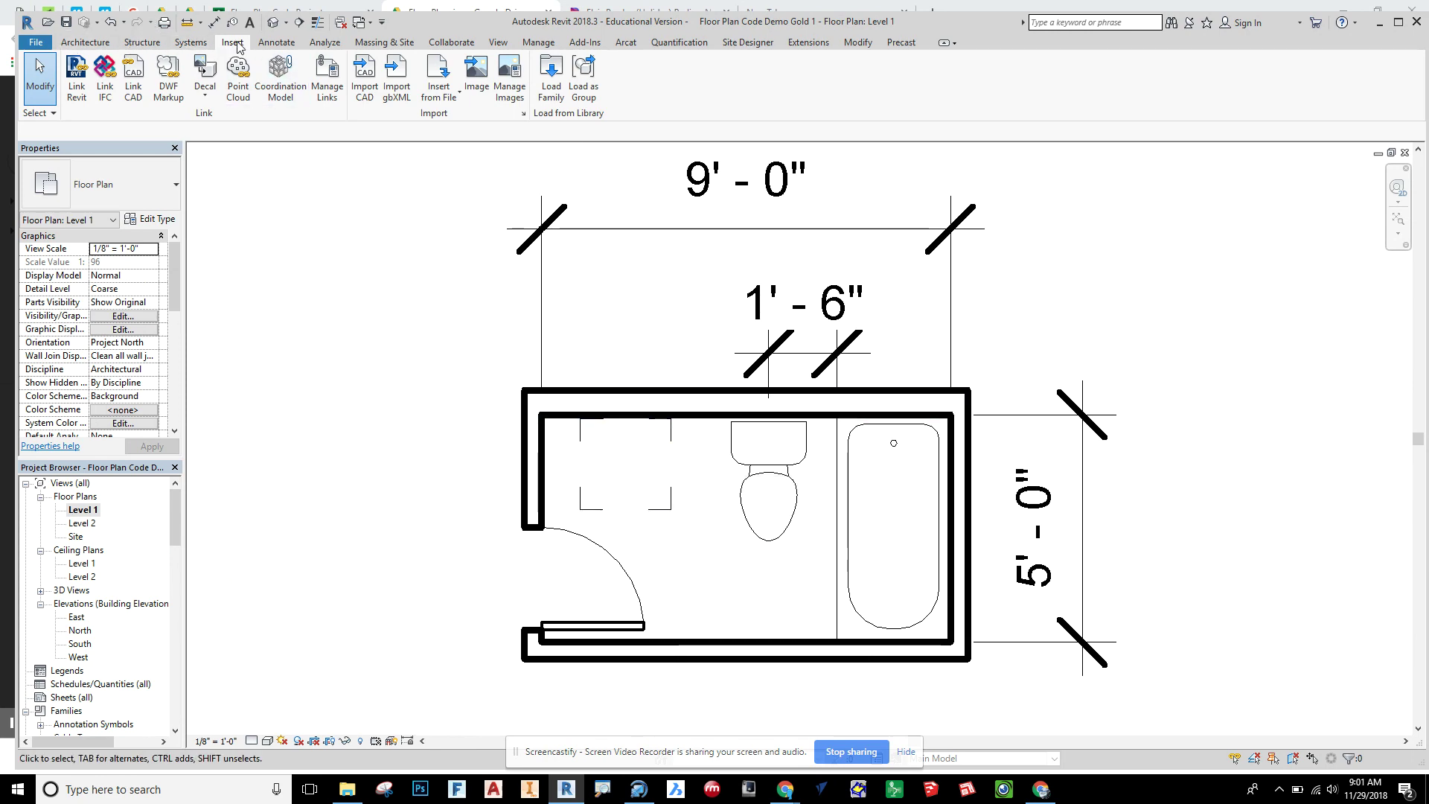
Step: Start loading a family and go to the Counter Tops folder of the Casework library
left_click(550, 74)
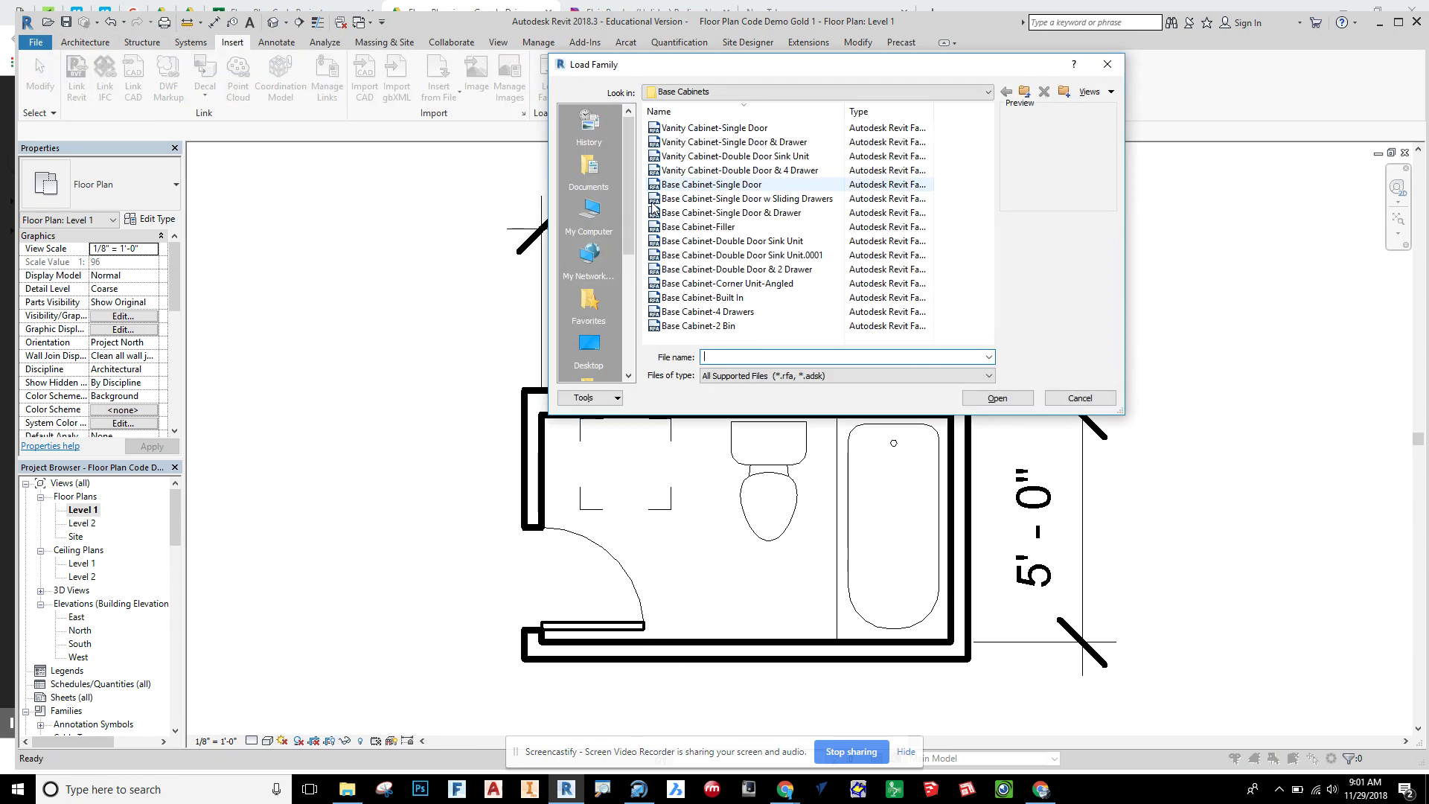
left_click(666, 93)
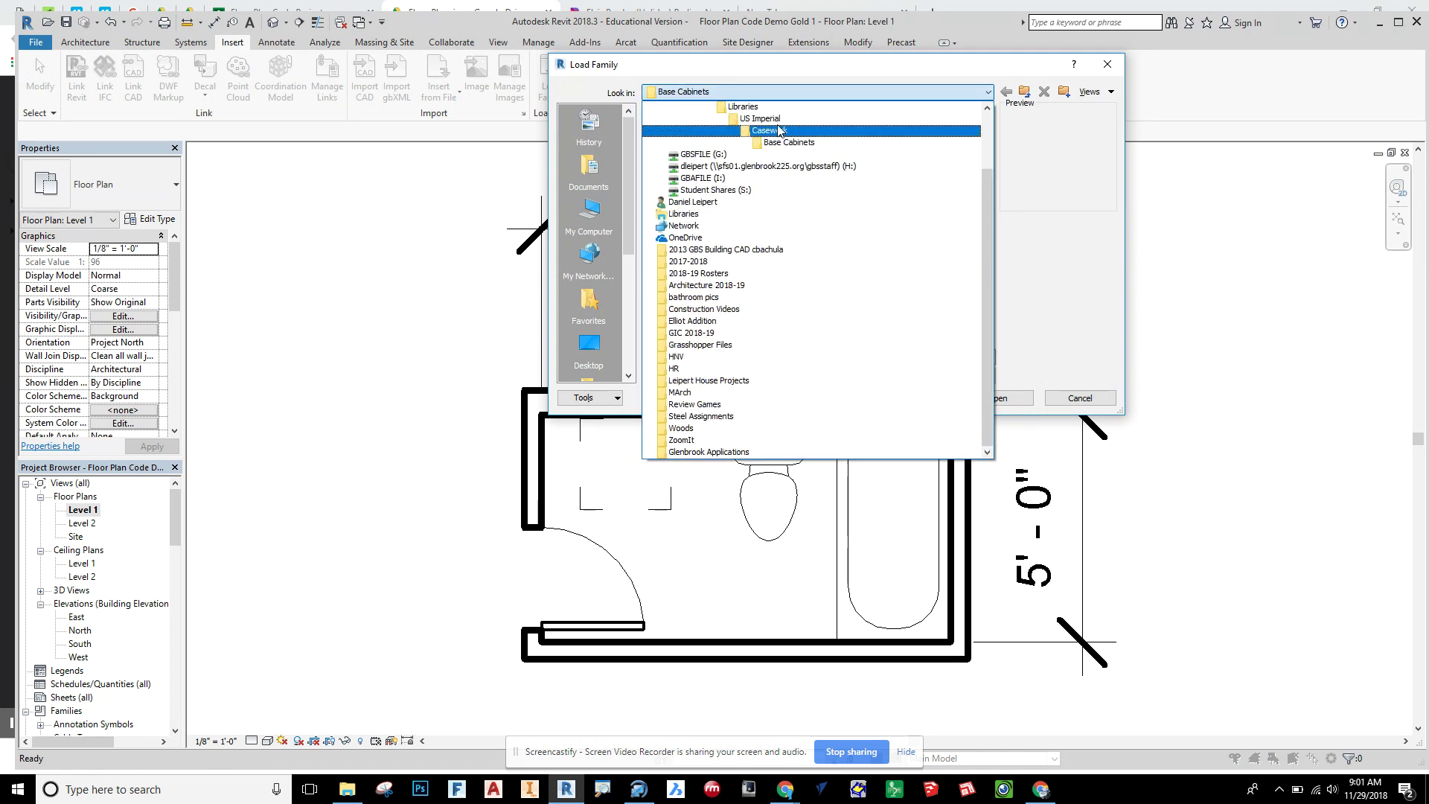
left_click(779, 131)
double_click(724, 172)
Step: Compare the previews of the vanity, straight and island counter top families, with and without sinks or sink holes
left_click(732, 129)
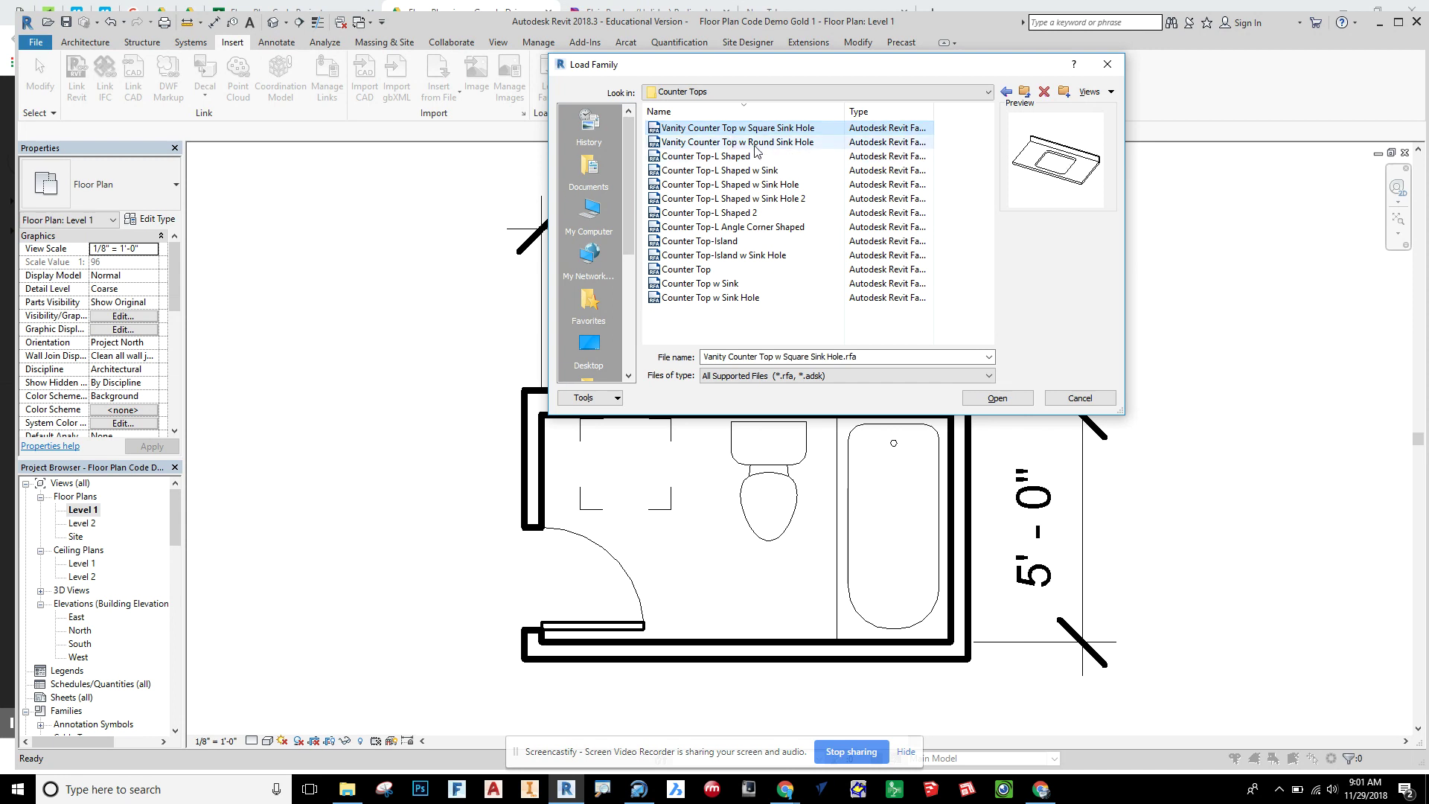
left_click(754, 142)
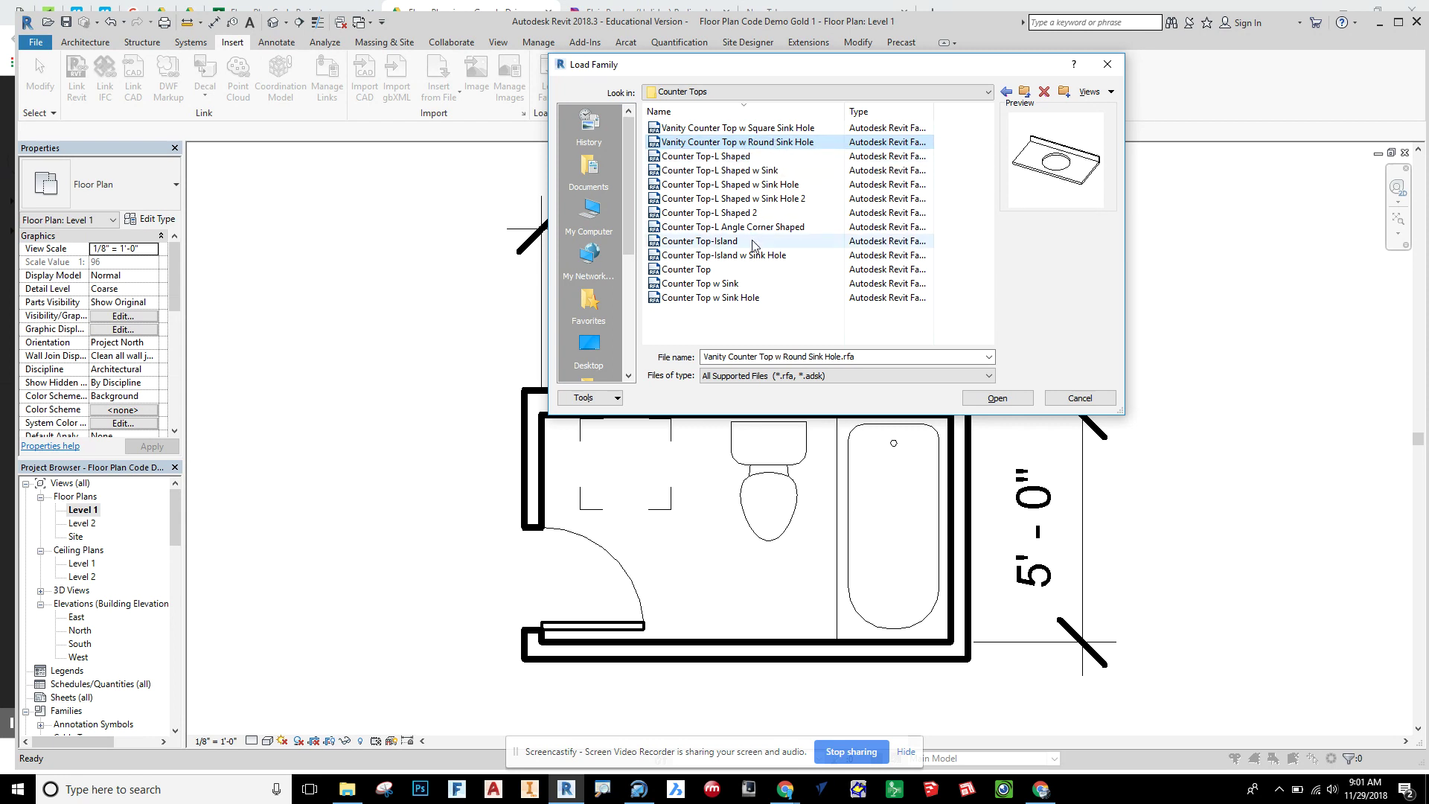
left_click(711, 271)
left_click(744, 284)
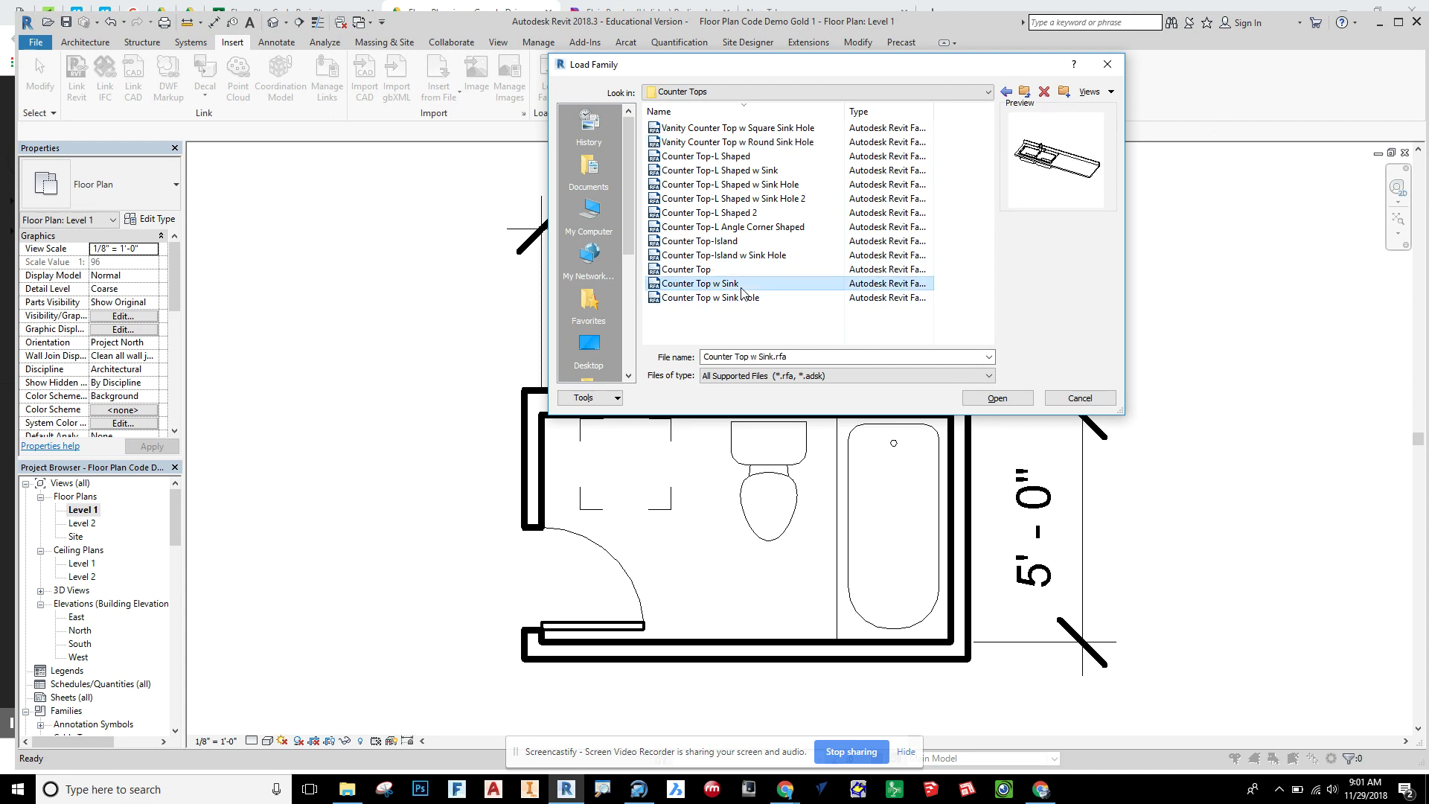
left_click(748, 297)
left_click(721, 284)
left_click(698, 269)
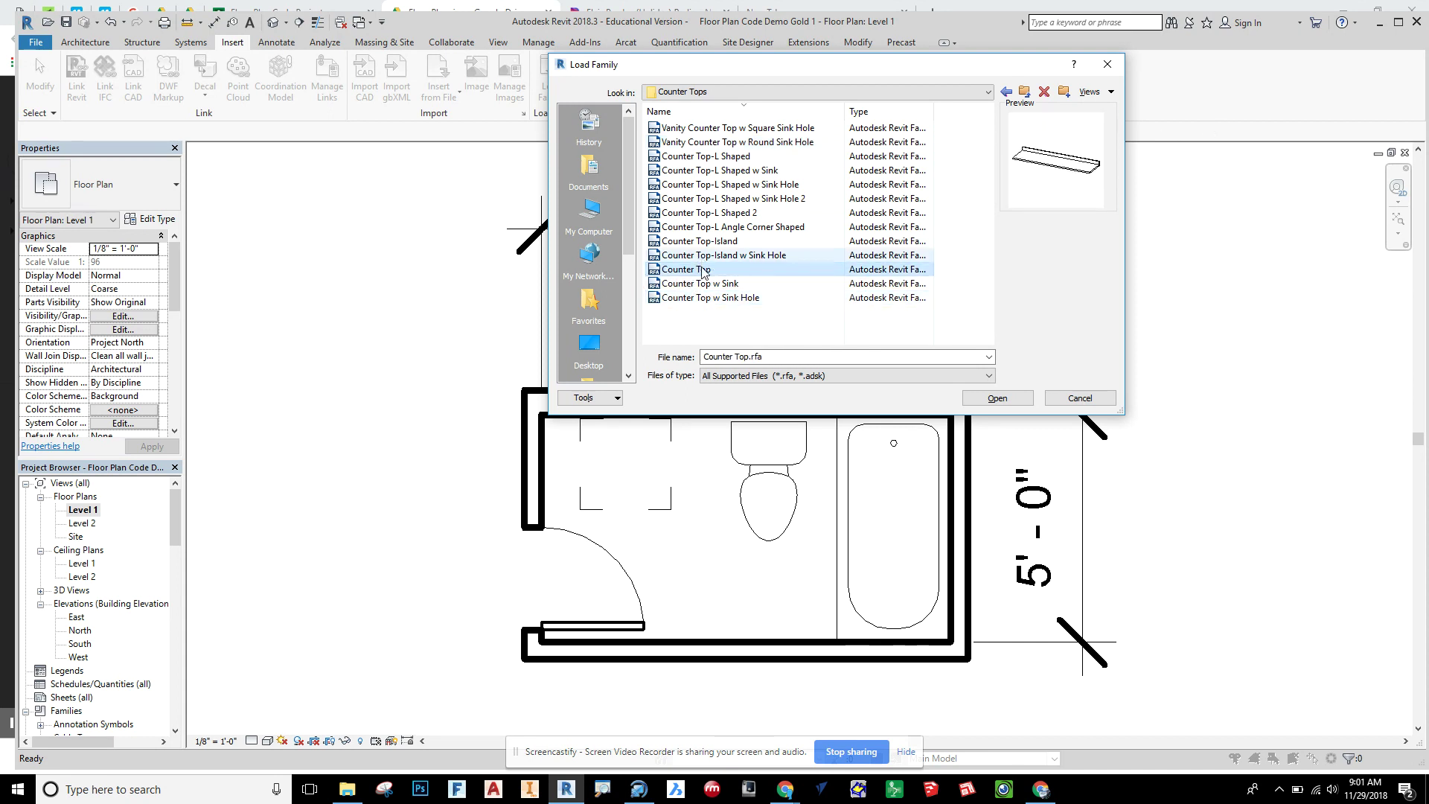
left_click(722, 255)
left_click(707, 241)
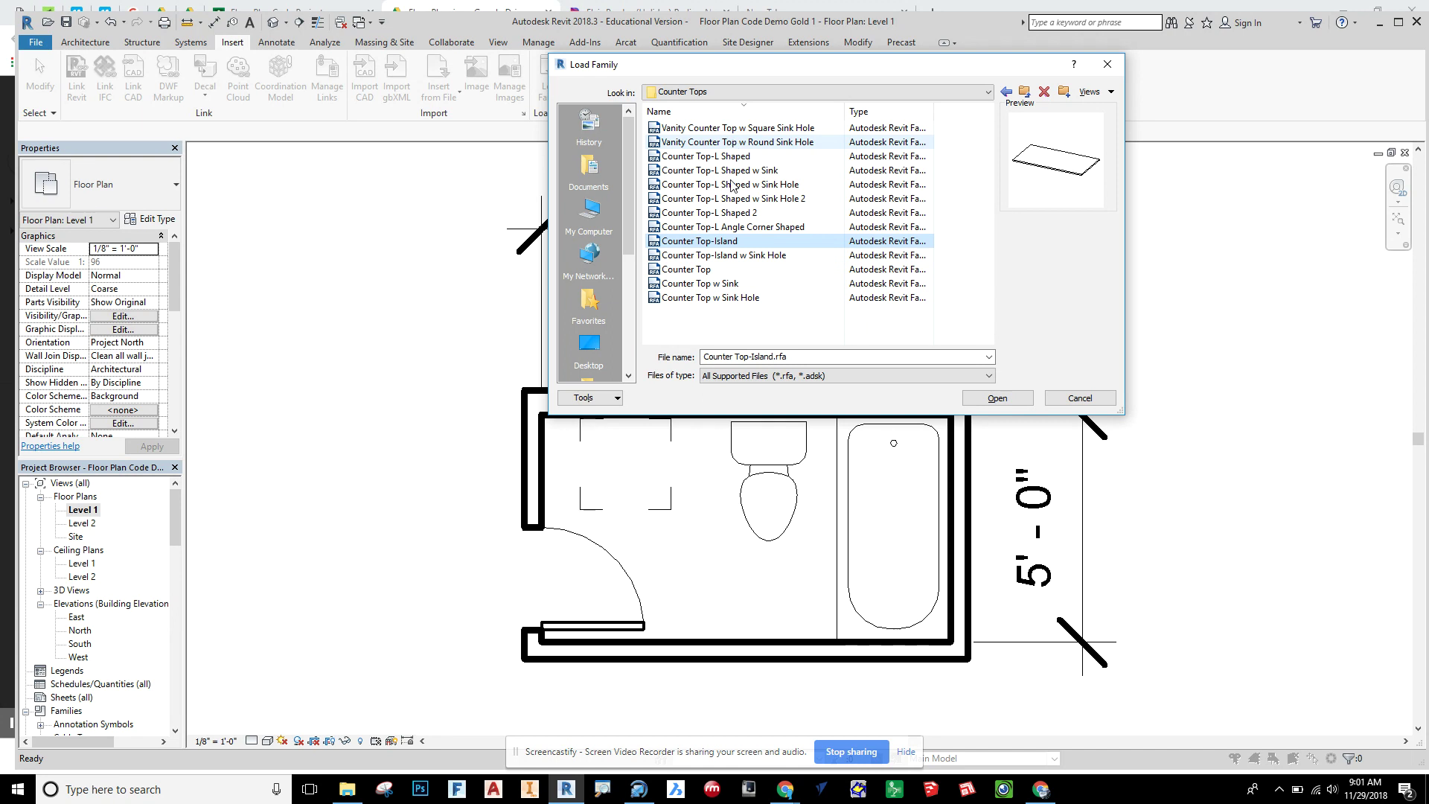
Step: Load the Vanity Counter Top w Round Sink Hole family into the project
left_click(772, 128)
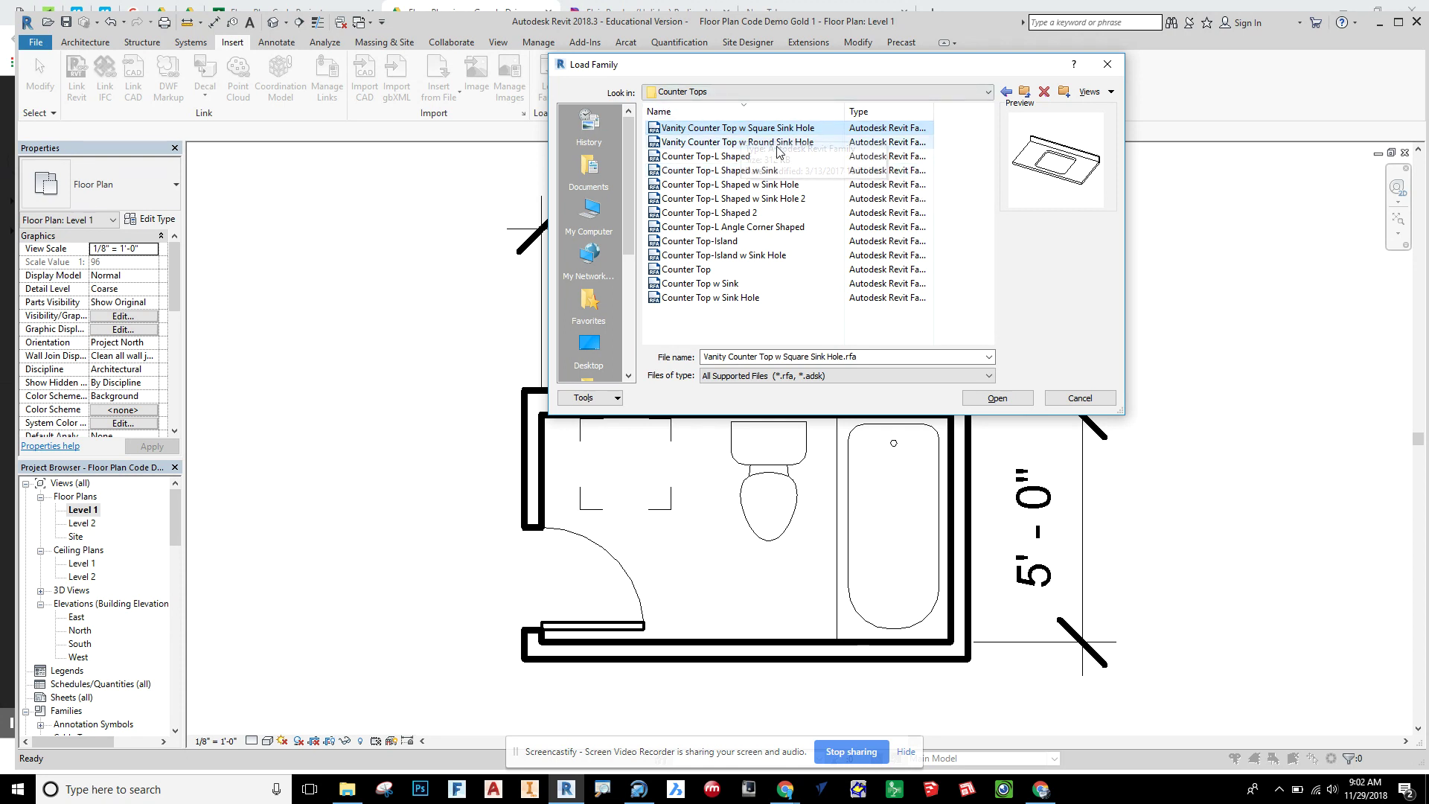
left_click(744, 142)
left_click(1006, 400)
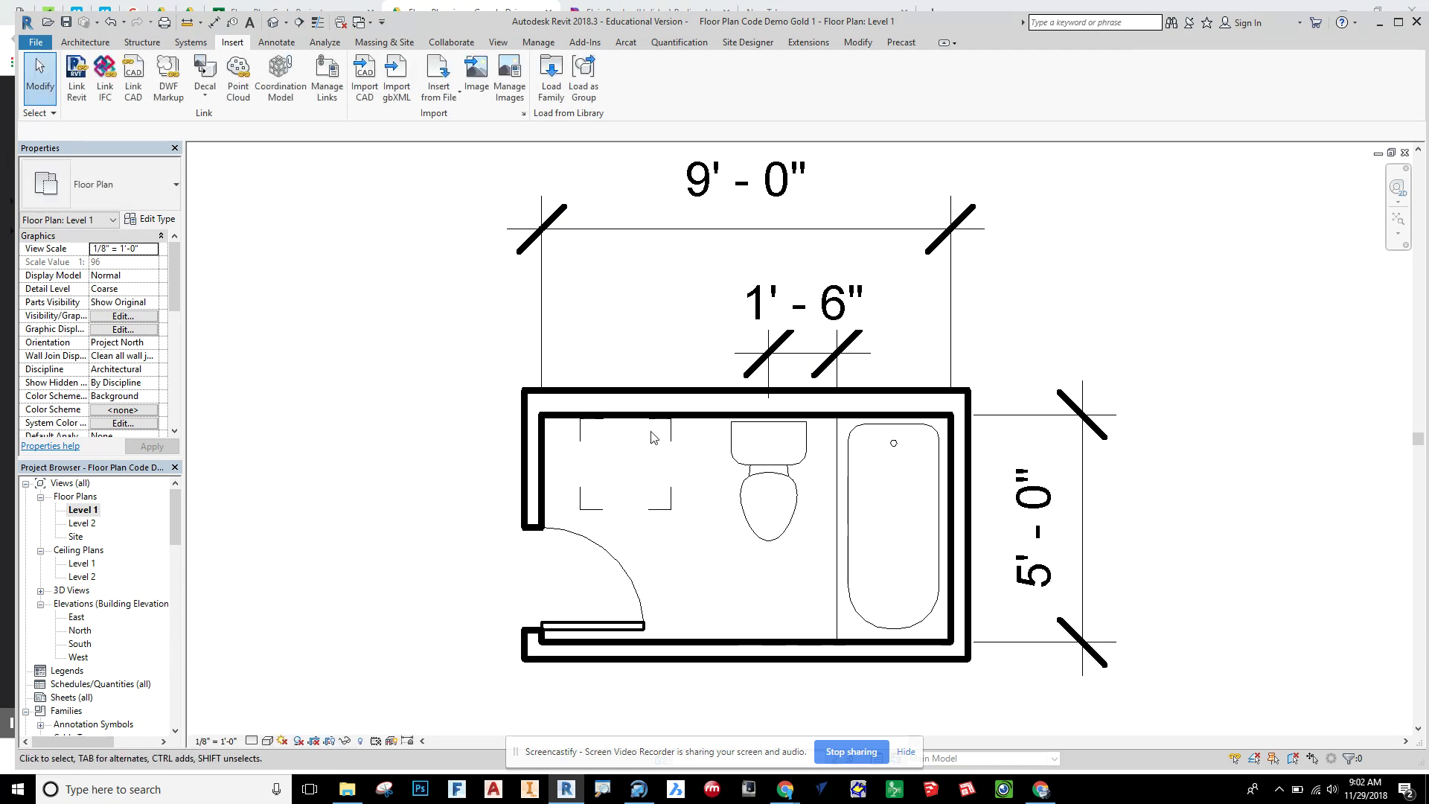
Step: Place the 24" Depth vanity counter top with round sink hole over the vanity cabinet along the upper wall
scroll(103, 547, "down", 6)
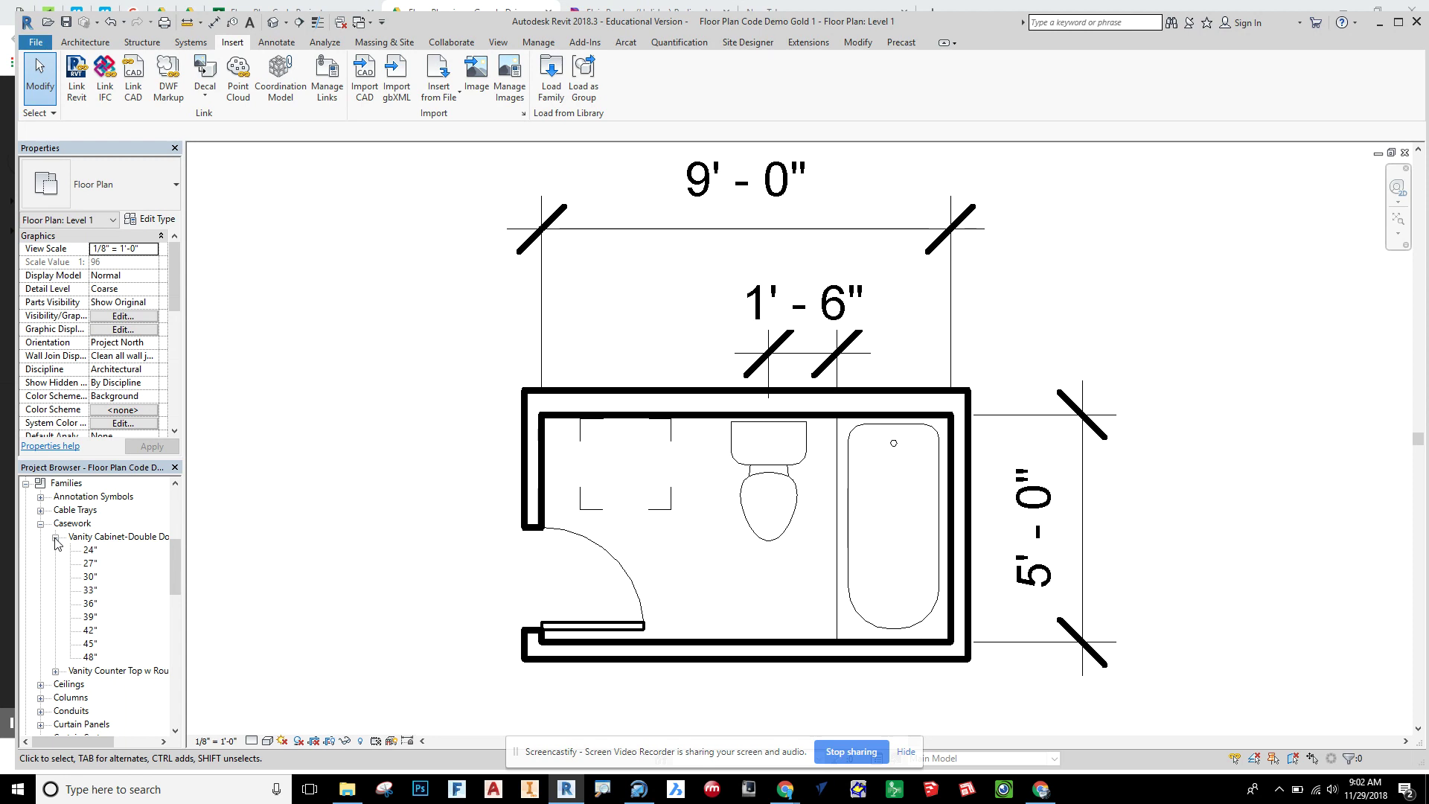
left_click(55, 536)
left_click(55, 551)
left_click(98, 563)
left_click_drag(677, 491, 640, 465)
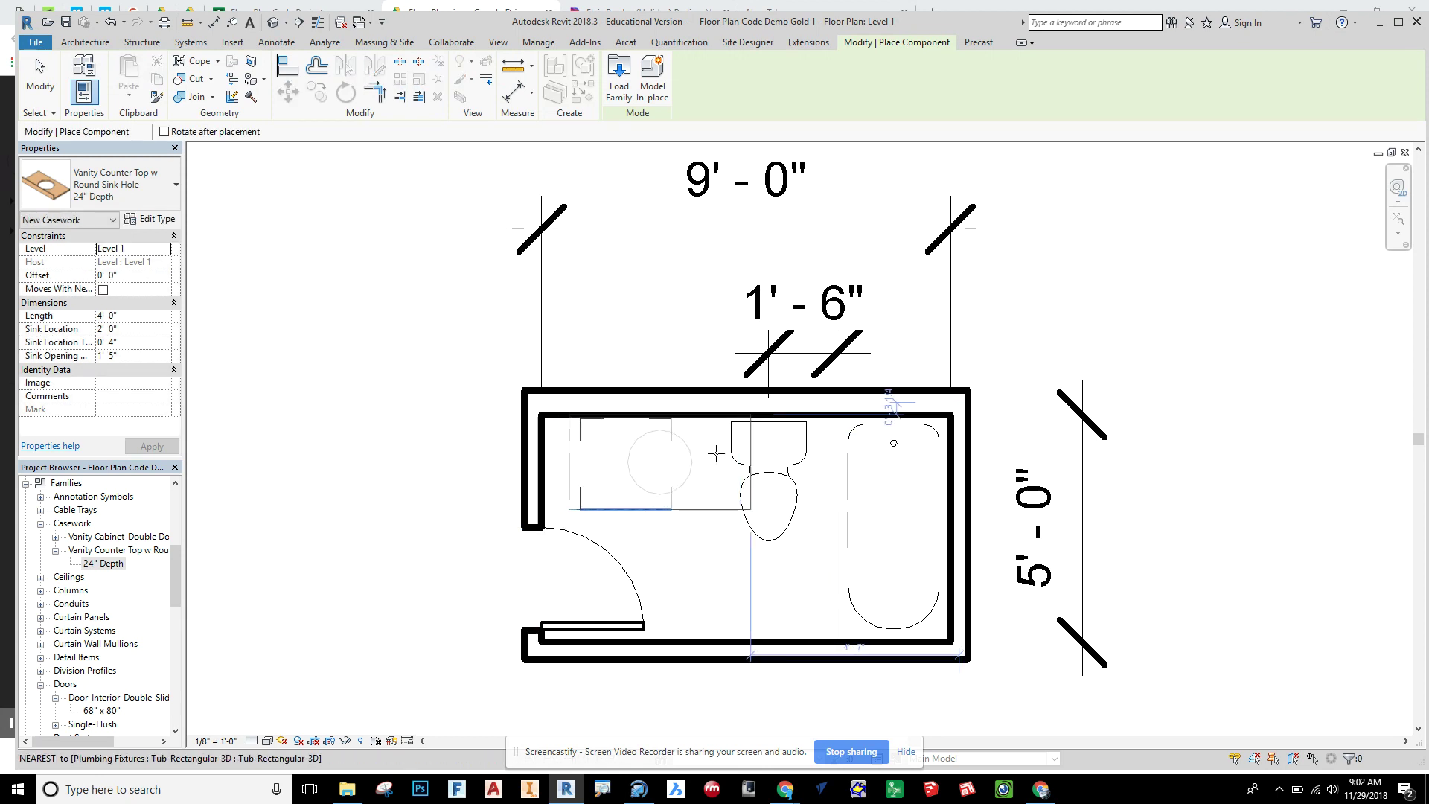
left_click(716, 453)
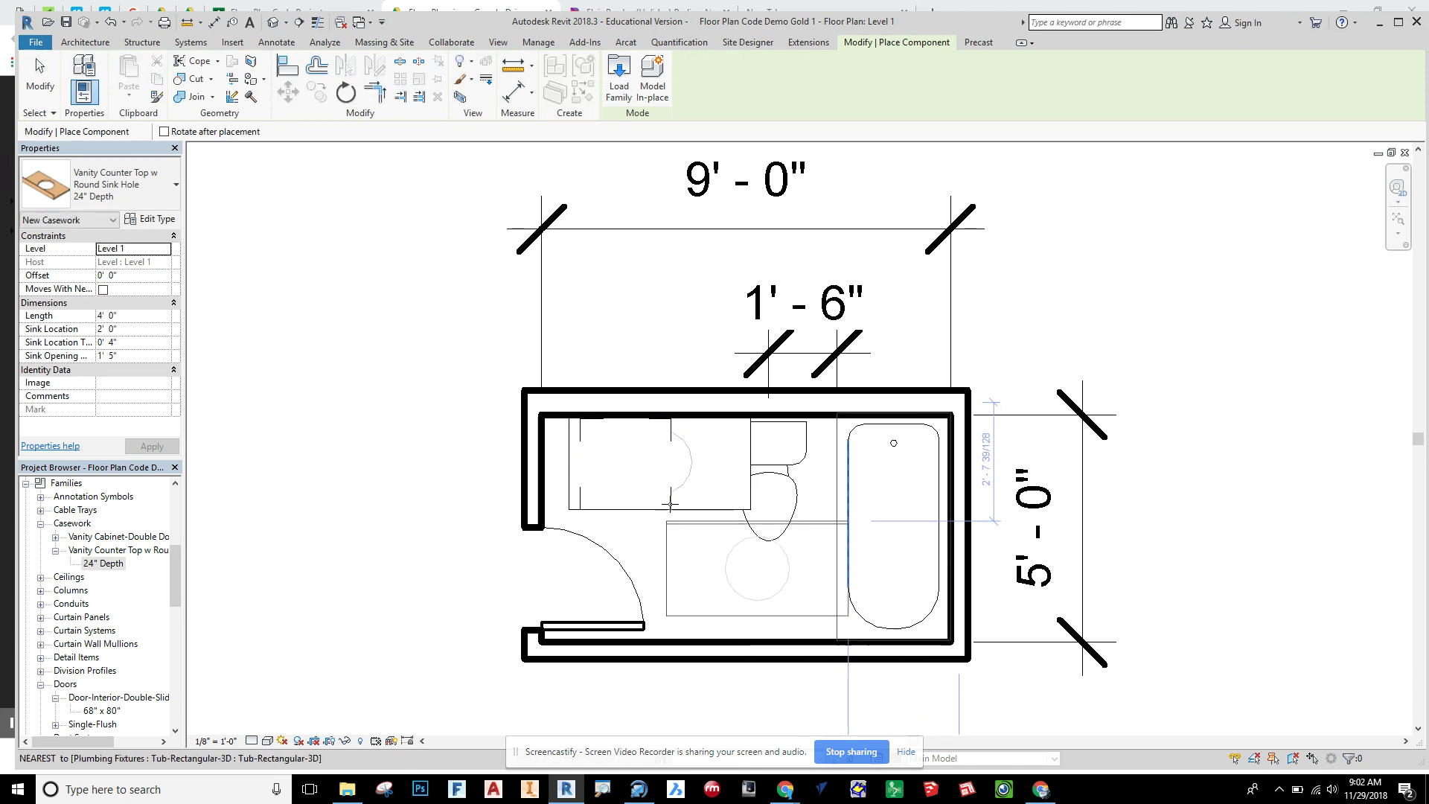
key("Escape")
key("Escape")
Step: Move the counter top to the door-side wall and shorten both ends to about 2' 4" long, slightly overhanging the cabinet
left_click(689, 495)
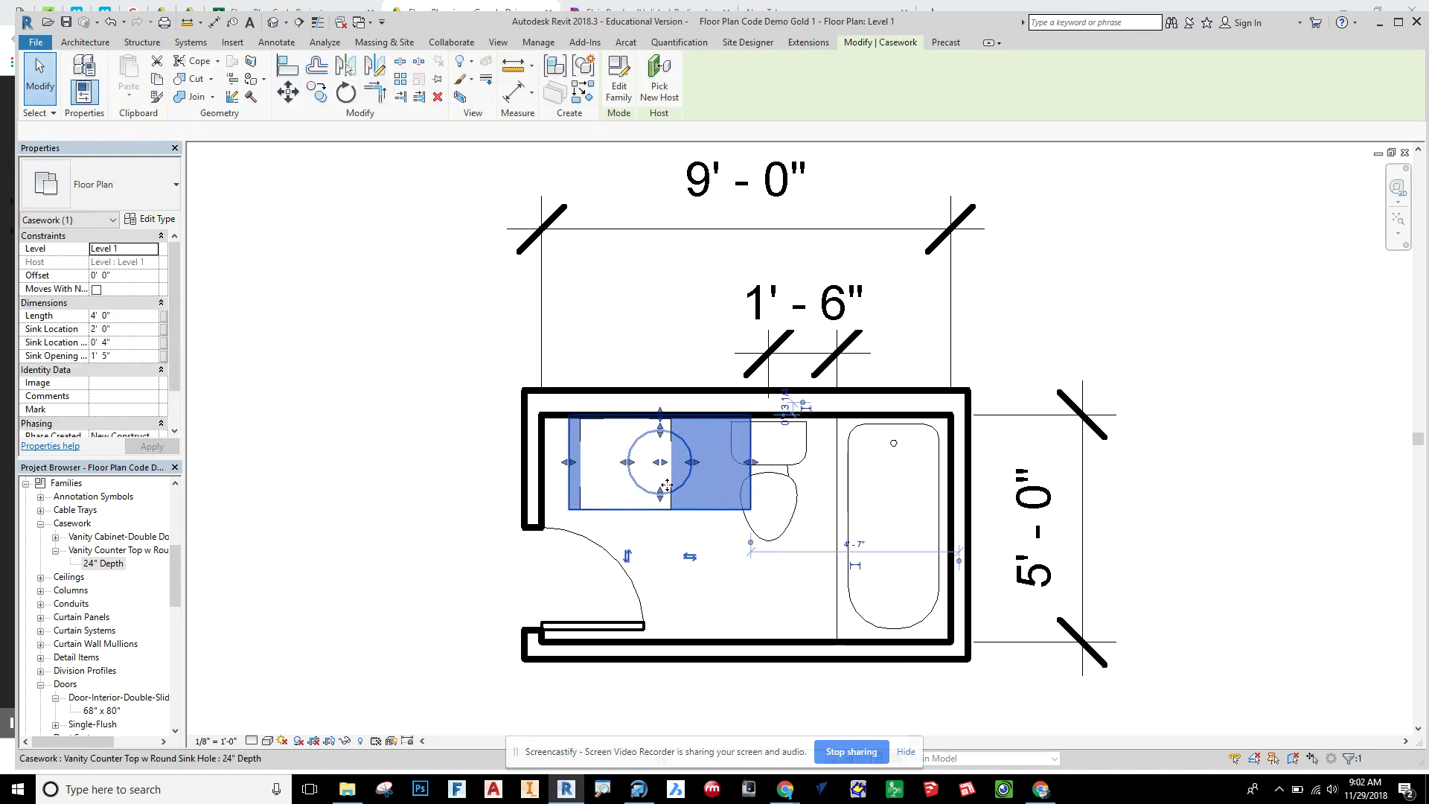
left_click_drag(690, 495, 677, 507)
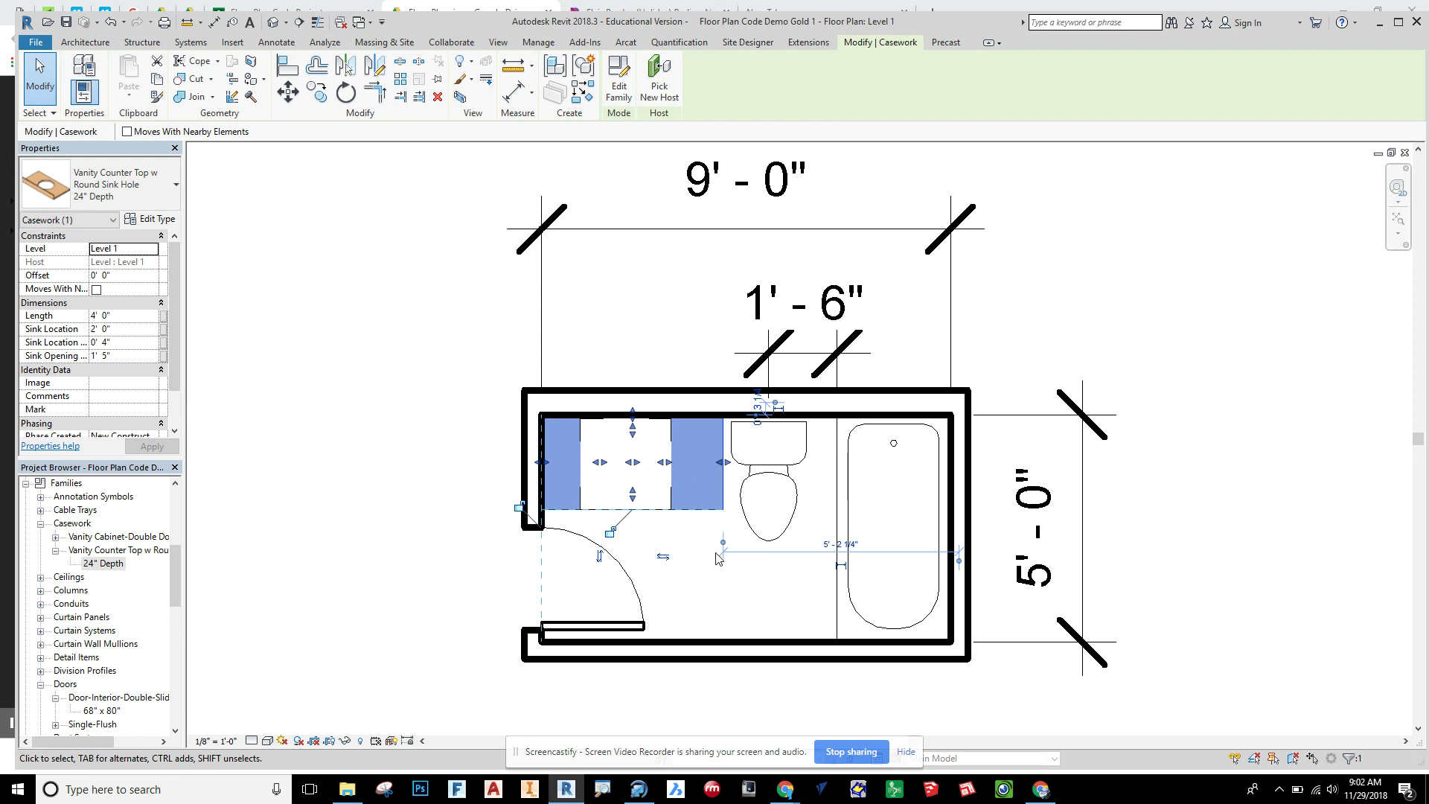
left_click_drag(708, 465, 674, 463)
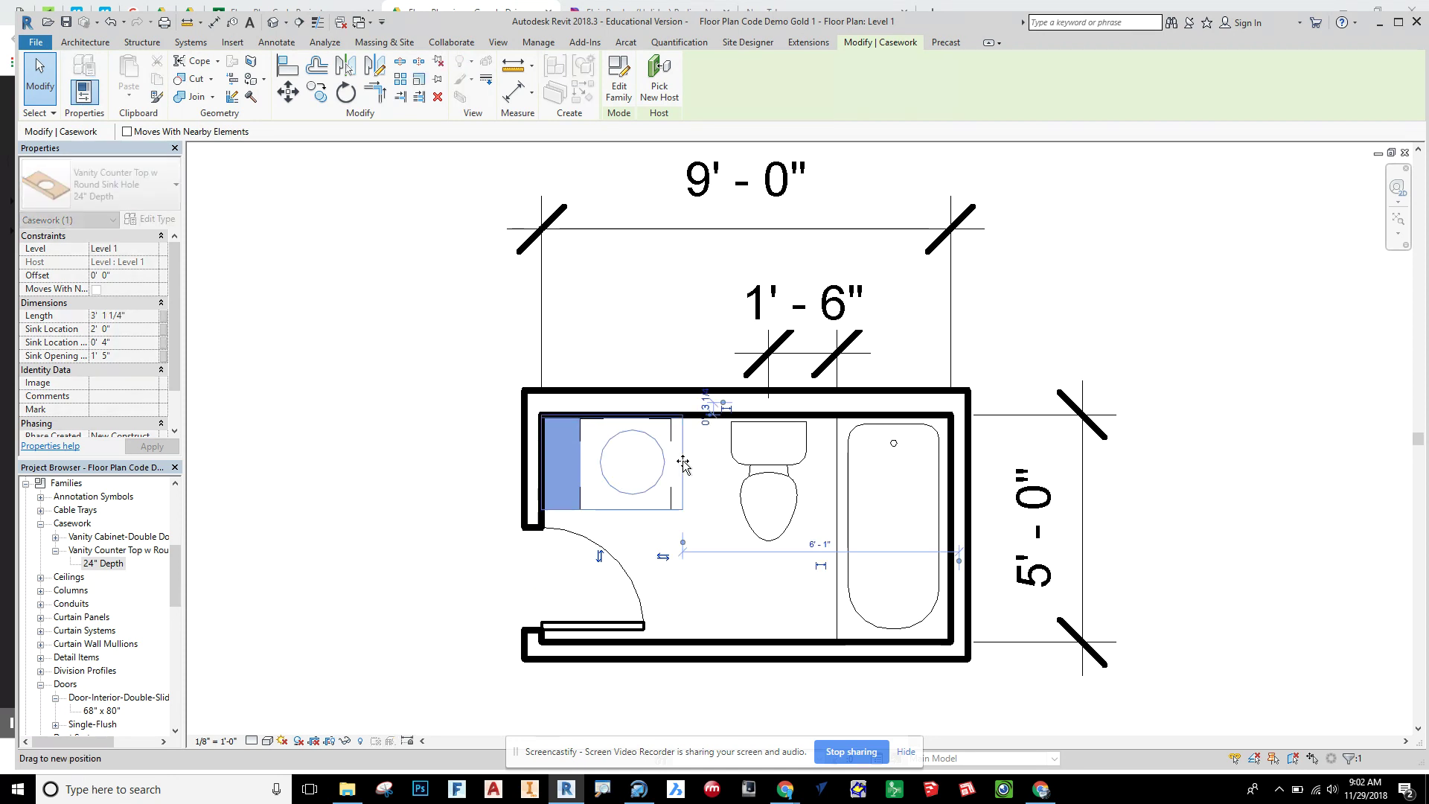
left_click_drag(544, 467, 581, 474)
scroll(587, 475, "up", 5)
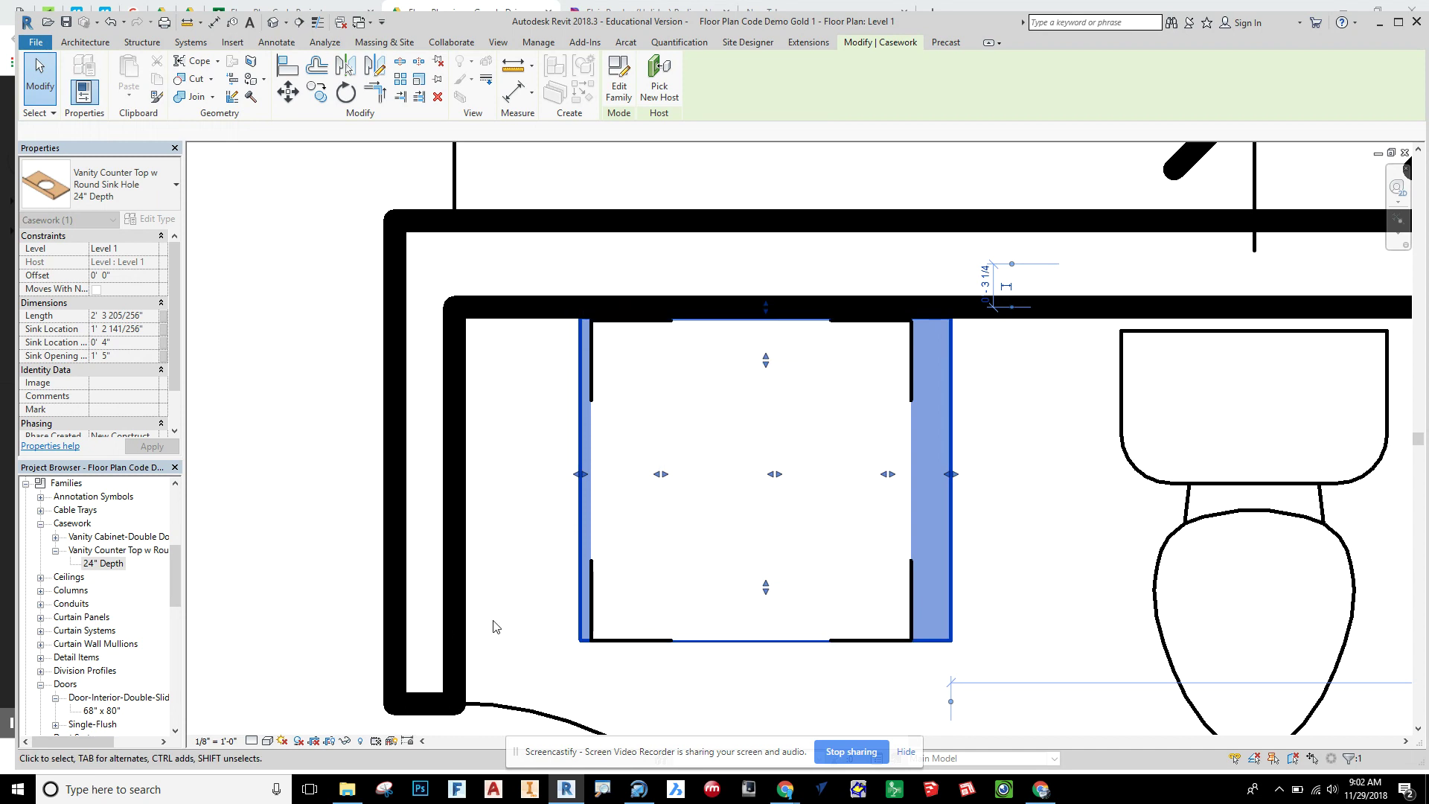
left_click(551, 644)
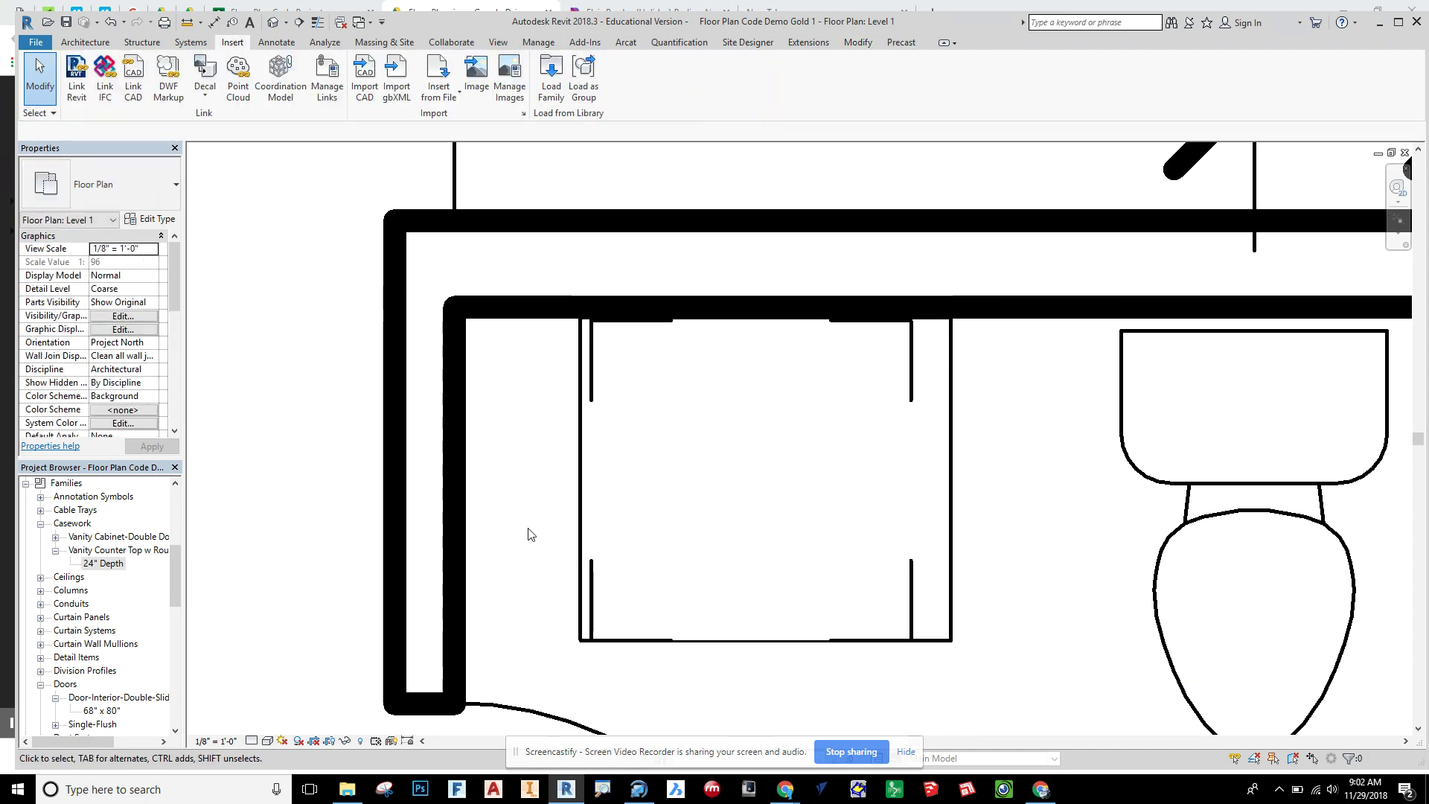
scroll(541, 579, "down", 2)
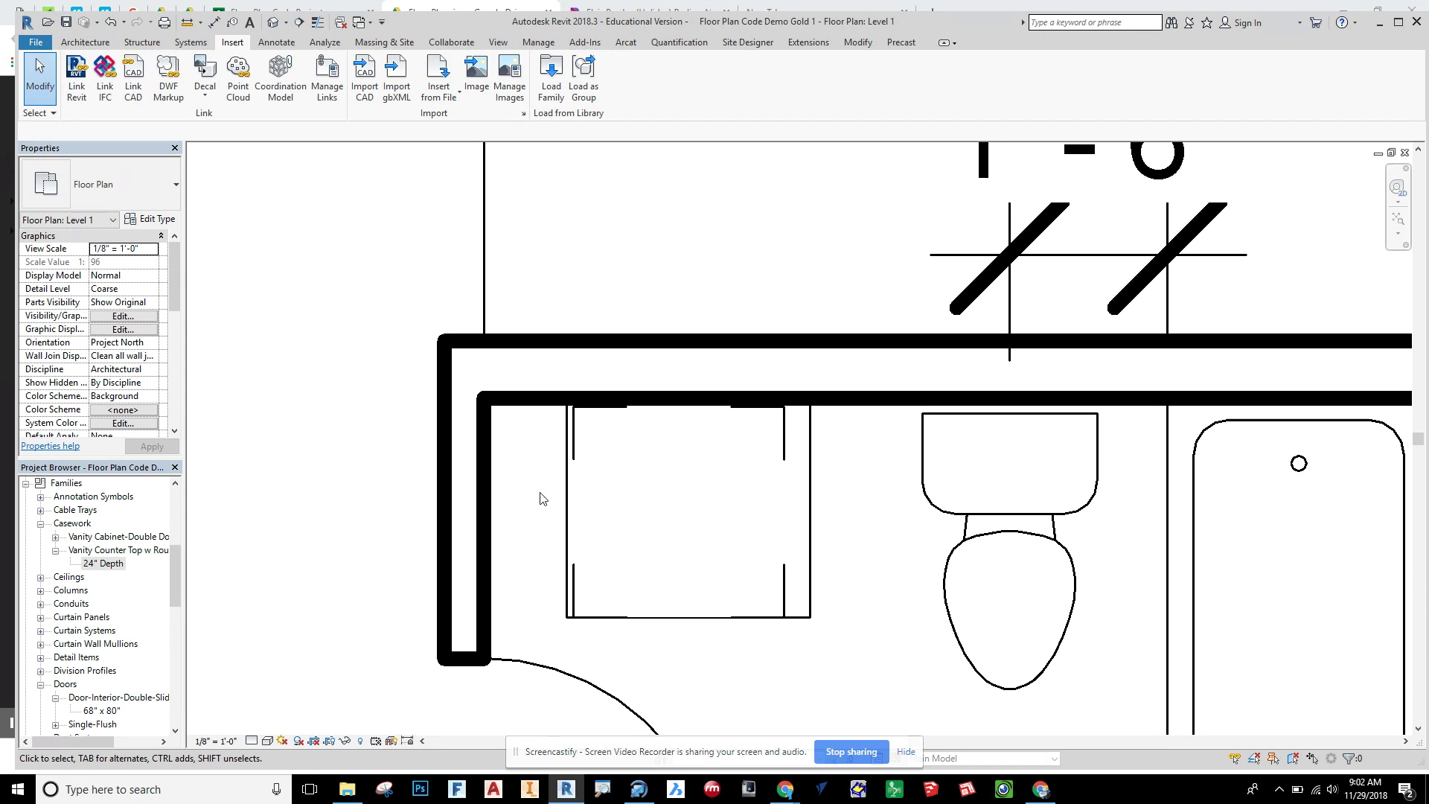
Step: Reference the counter top's toilet-side end to the cabinet's side and set that overhang to 1"
left_click(811, 491)
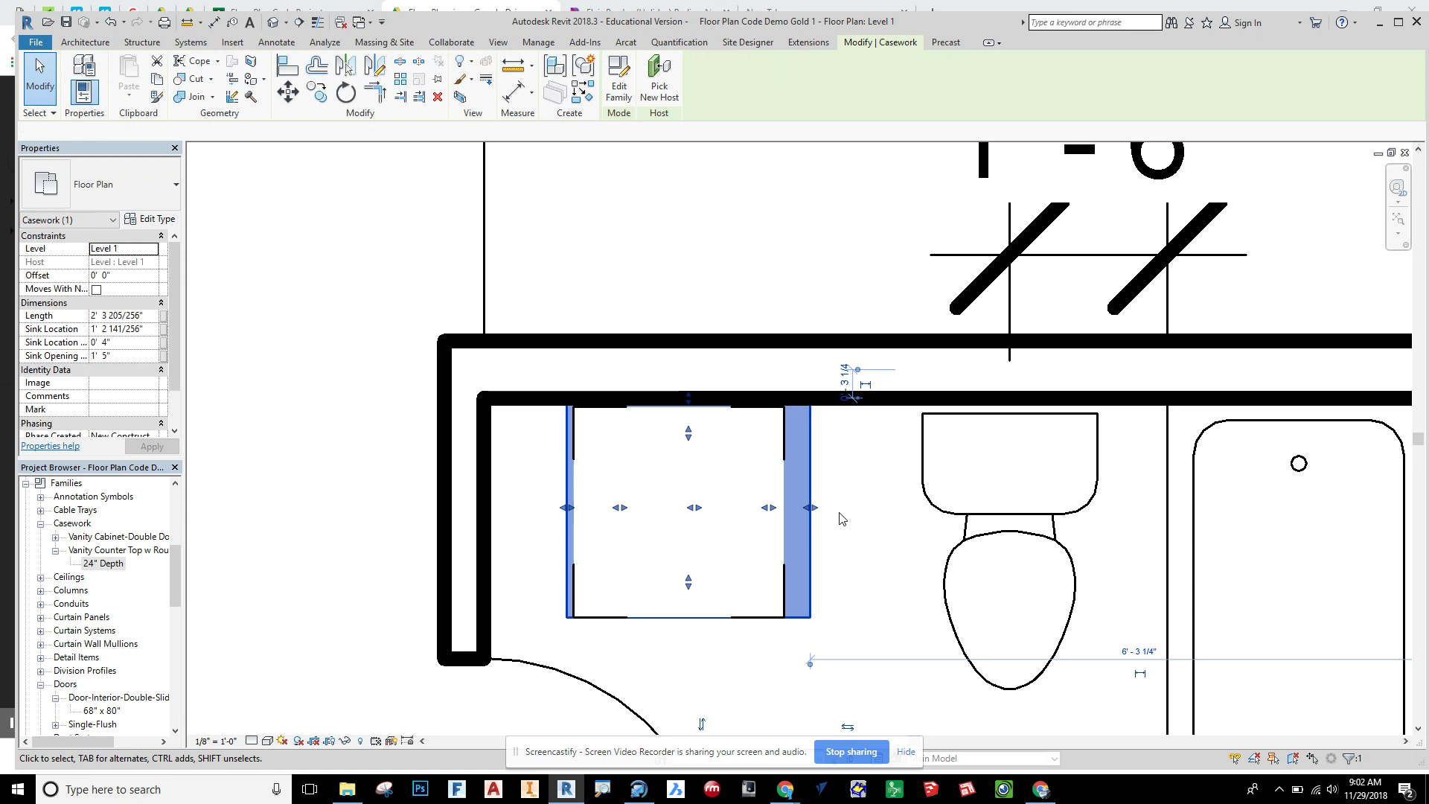
middle_click_drag(817, 501, 804, 455)
scroll(805, 455, "down", 1)
left_click_drag(740, 508, 716, 323)
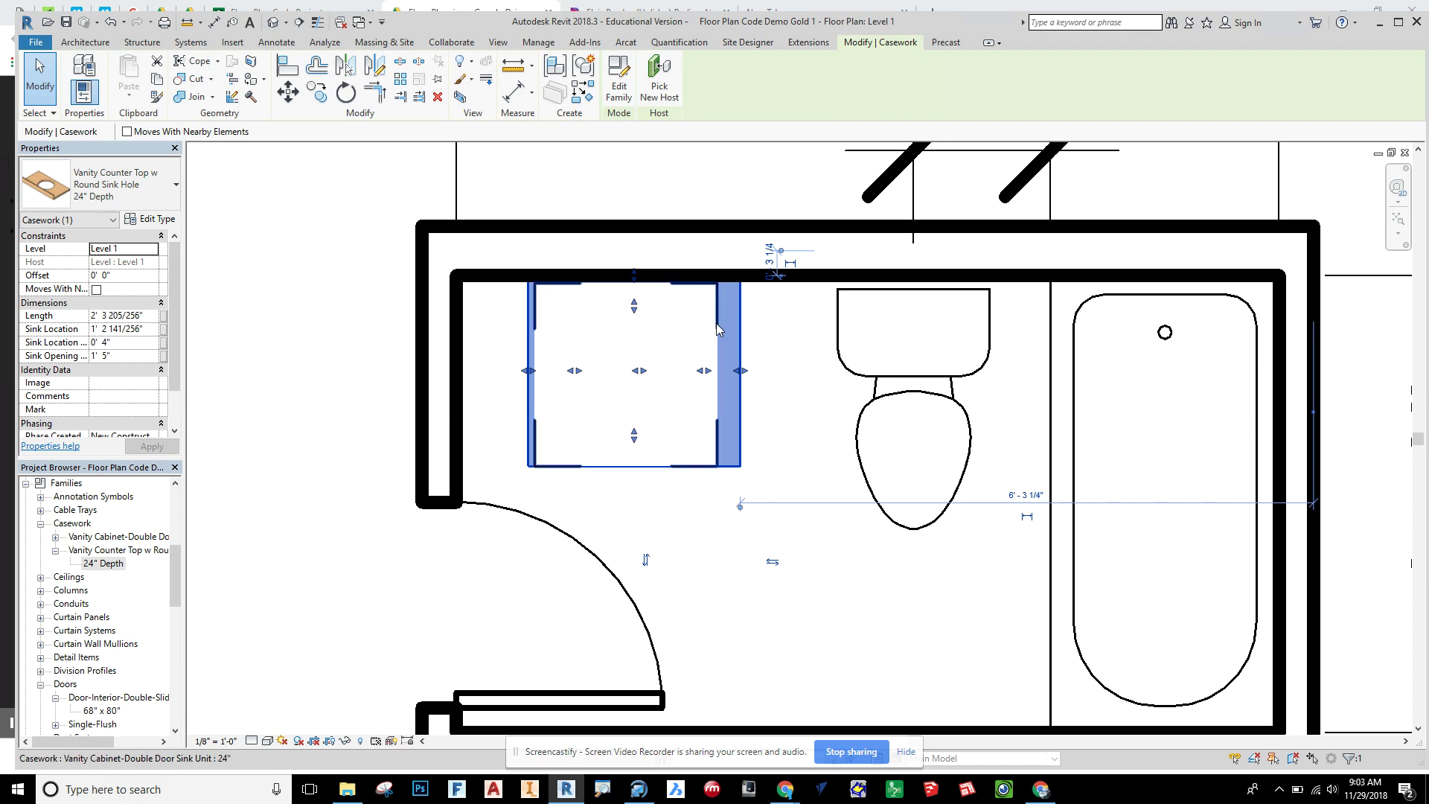
left_click_drag(1314, 418, 720, 467)
scroll(718, 508, "up", 6)
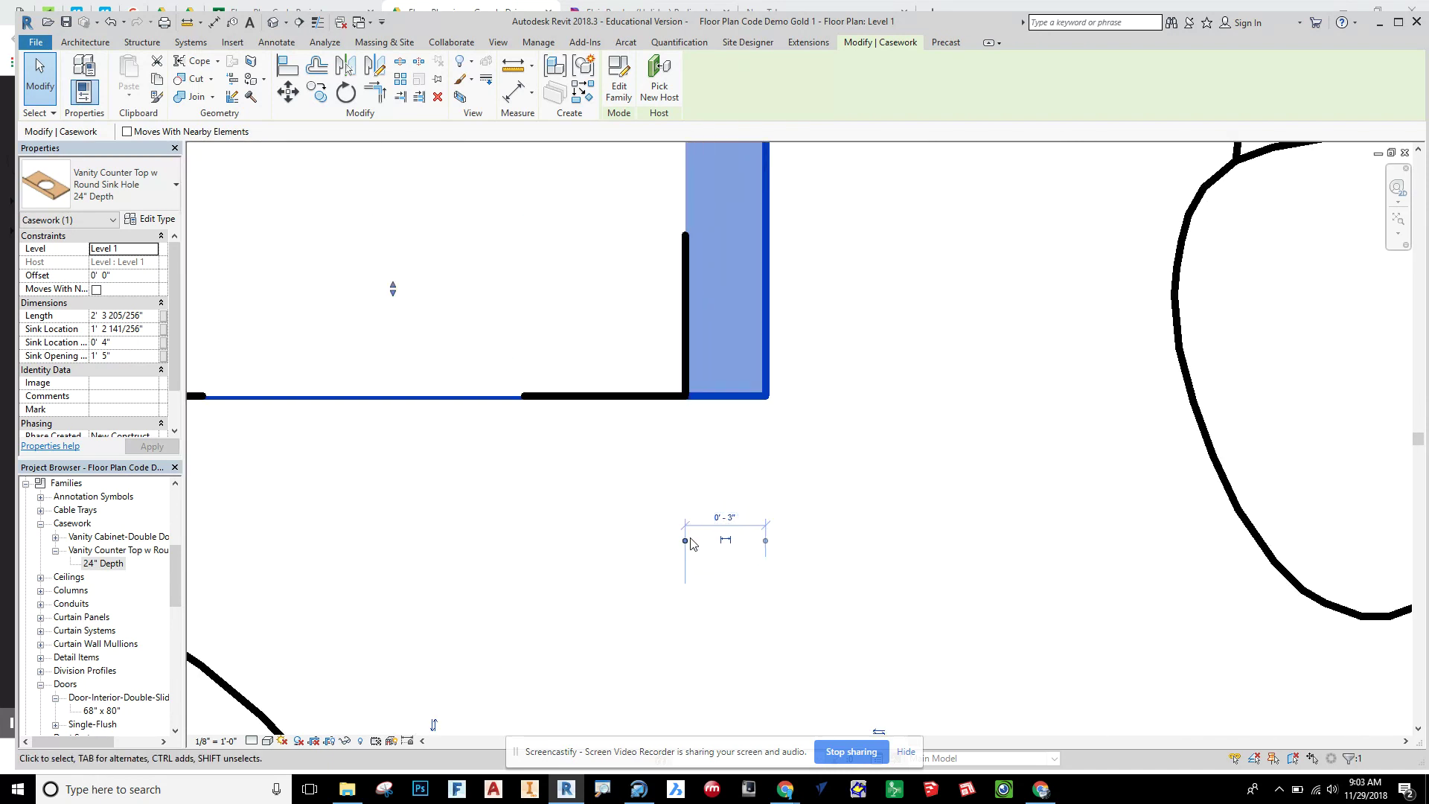
left_click(724, 516)
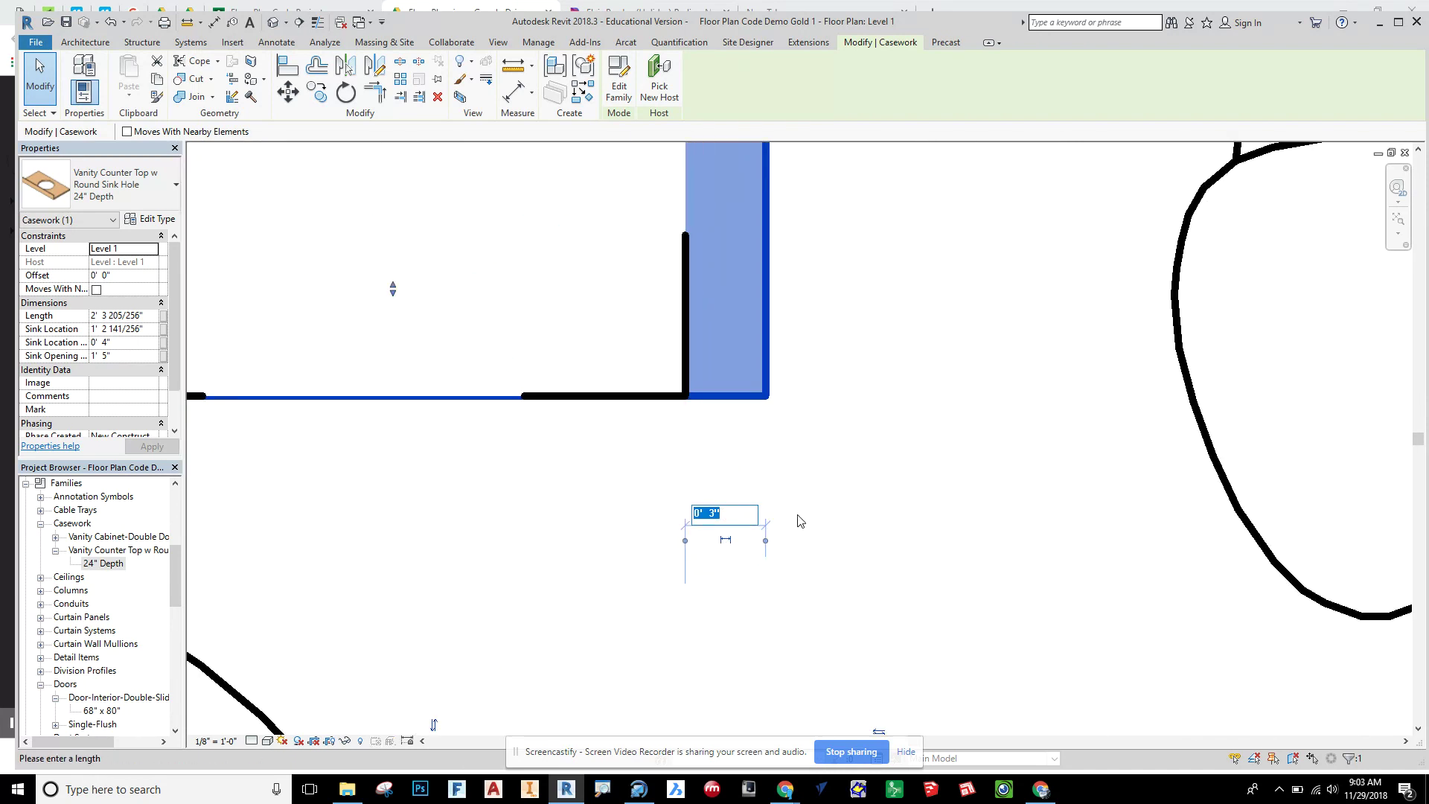
key("Return")
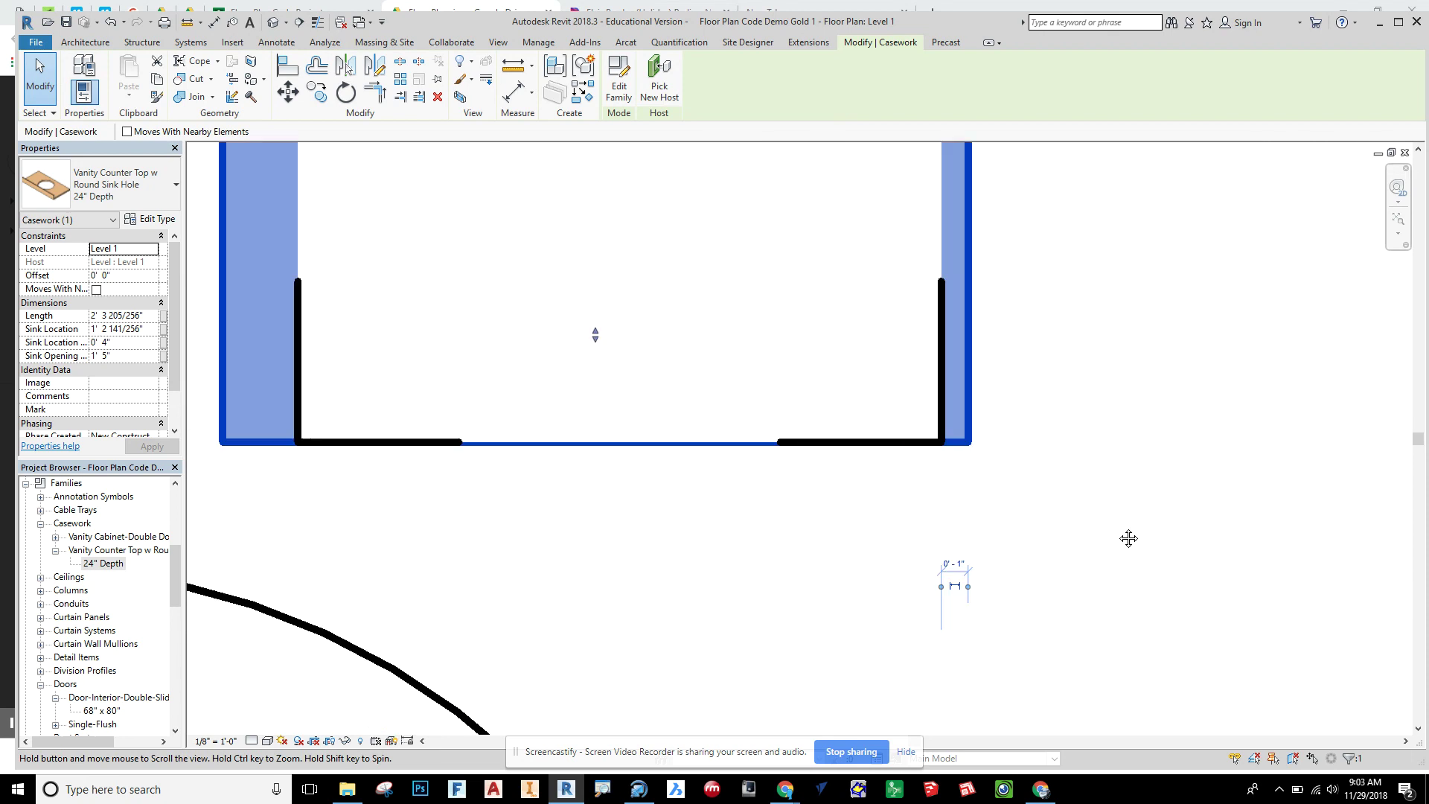
scroll(1126, 535, "down", 3)
left_click(877, 568)
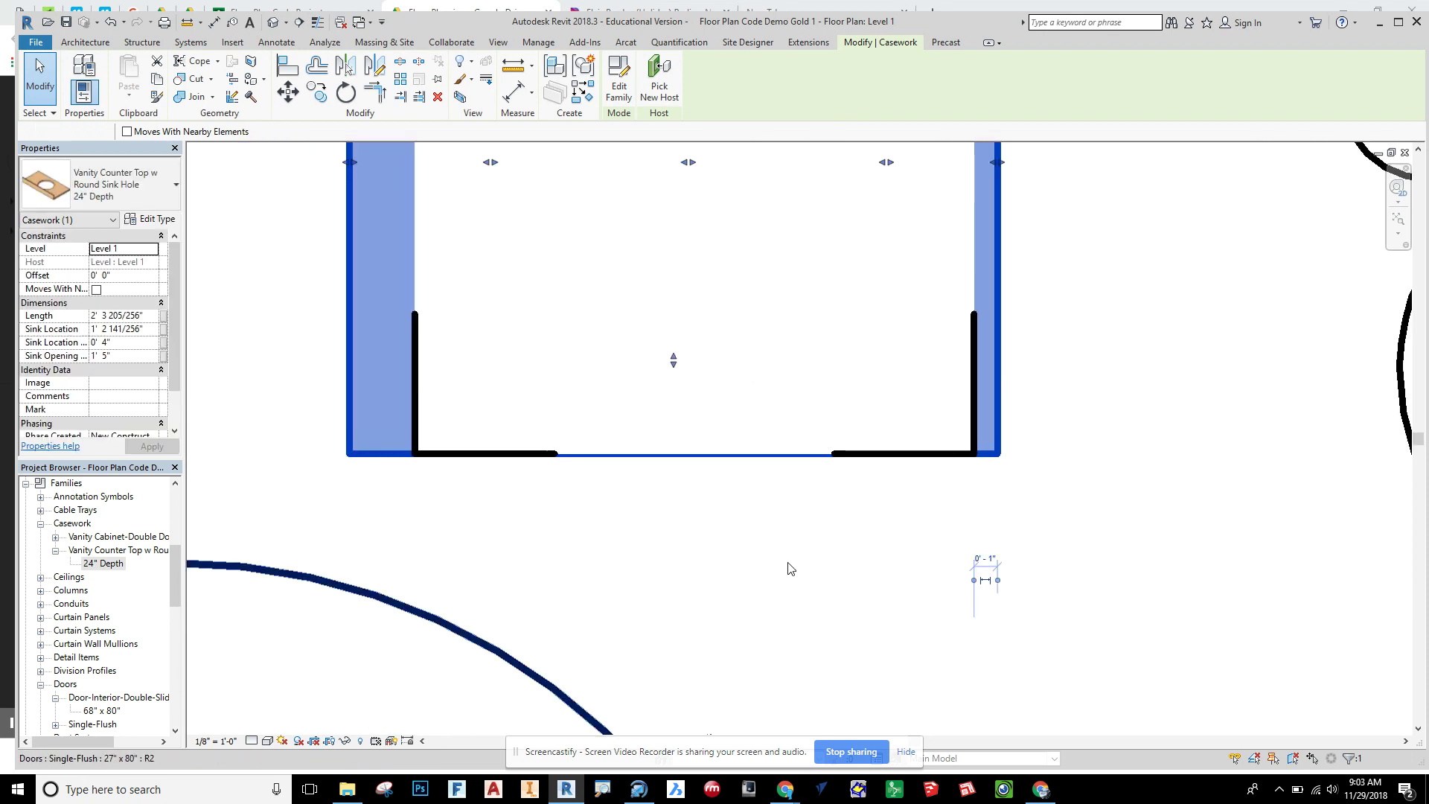
left_click(352, 395)
scroll(468, 564, "up", 4)
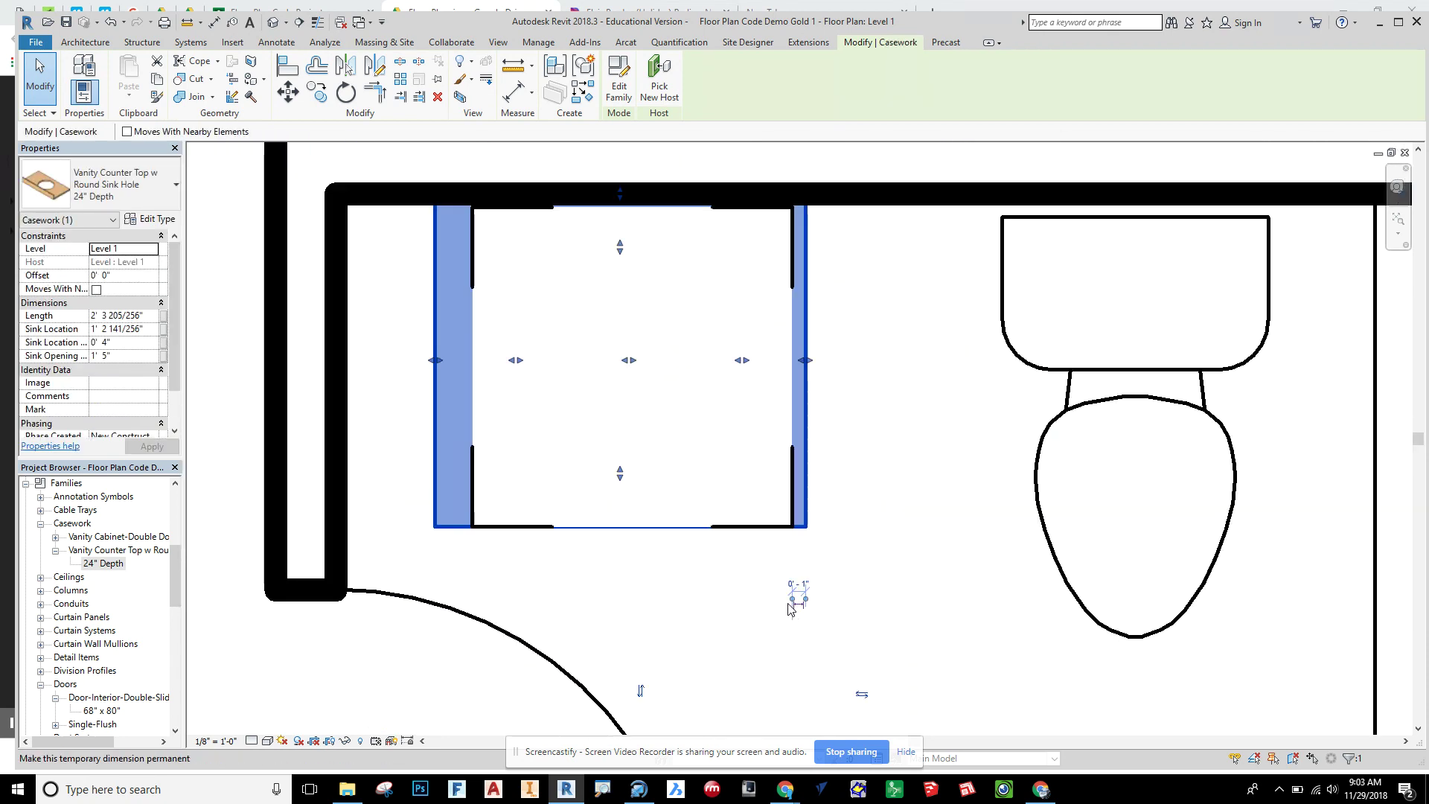
left_click(794, 599)
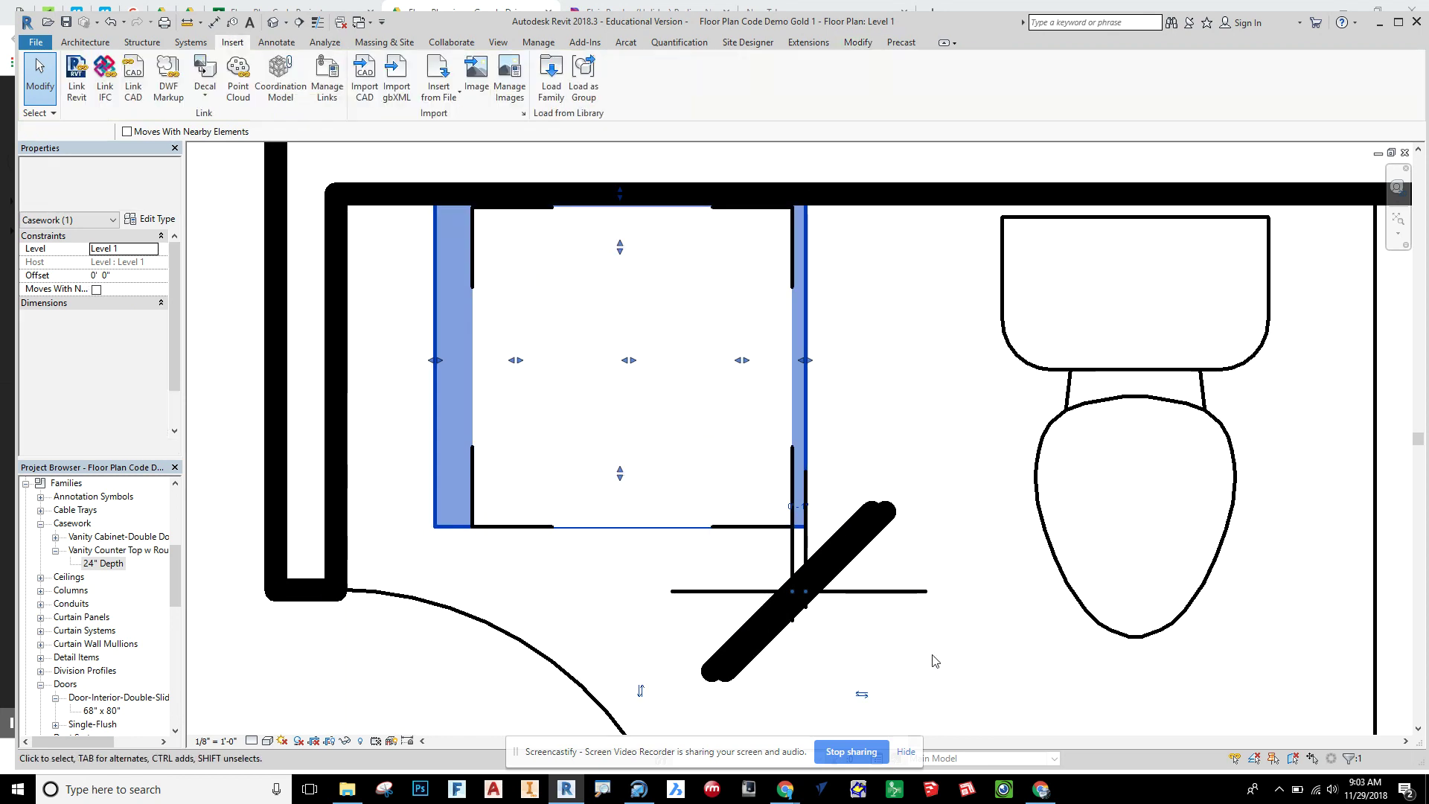
left_click(823, 611)
key("Delete")
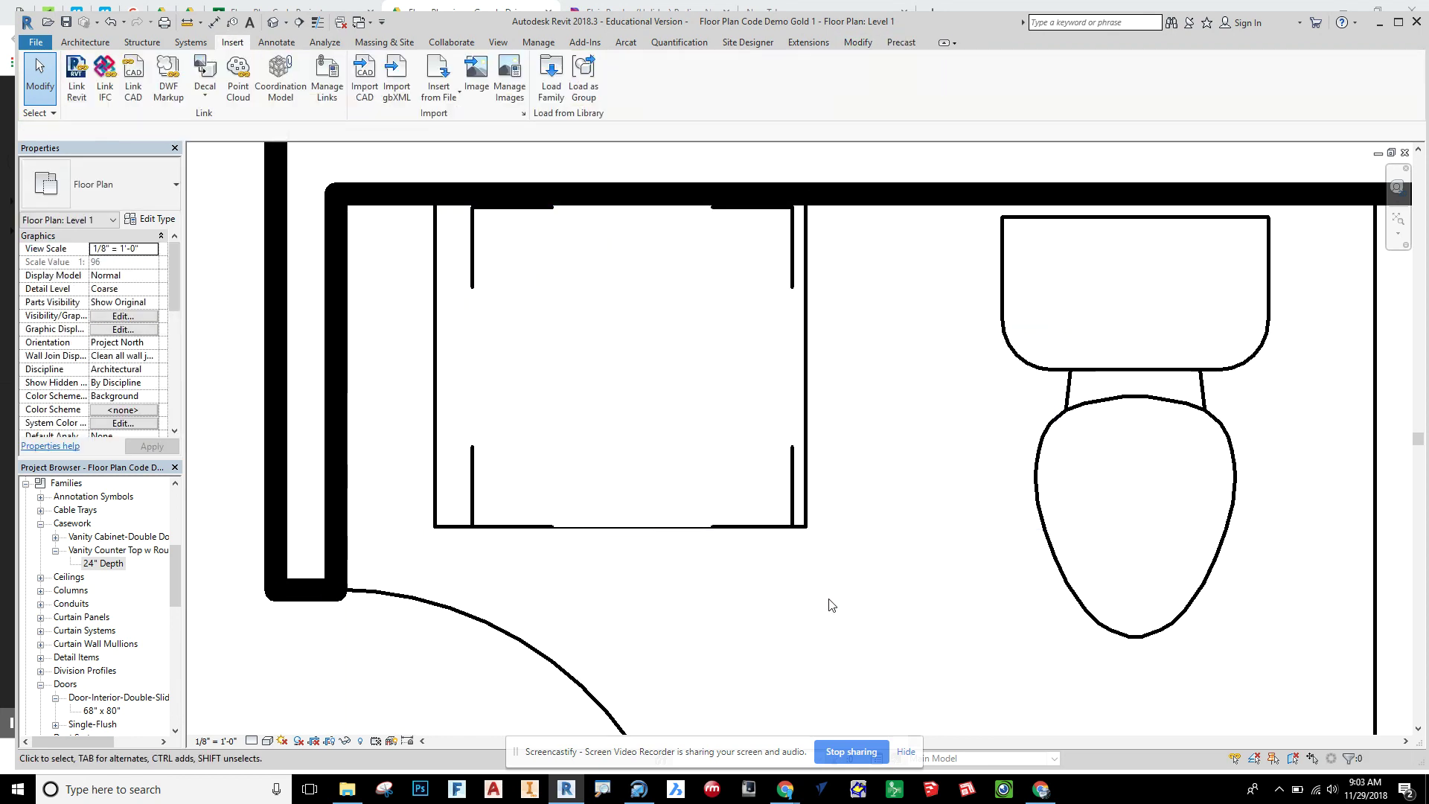
Step: Reference the counter top's door-side end to the cabinet's side and set that overhang to 1"
left_click(439, 485)
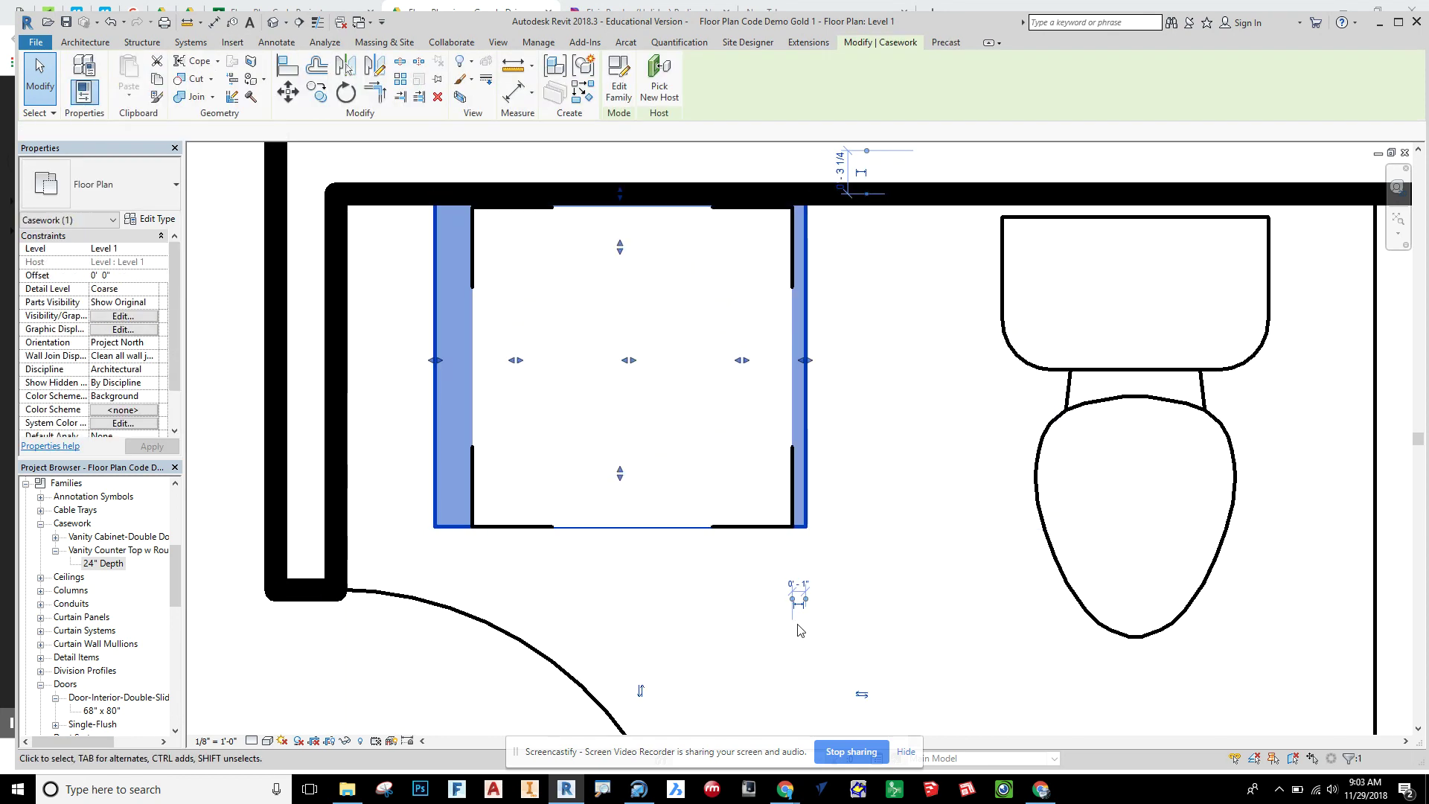
scroll(792, 600, "up", 5)
left_click_drag(810, 609, 405, 529)
scroll(569, 593, "down", 8)
middle_click_drag(405, 528, 591, 554)
left_click_drag(591, 554, 387, 459)
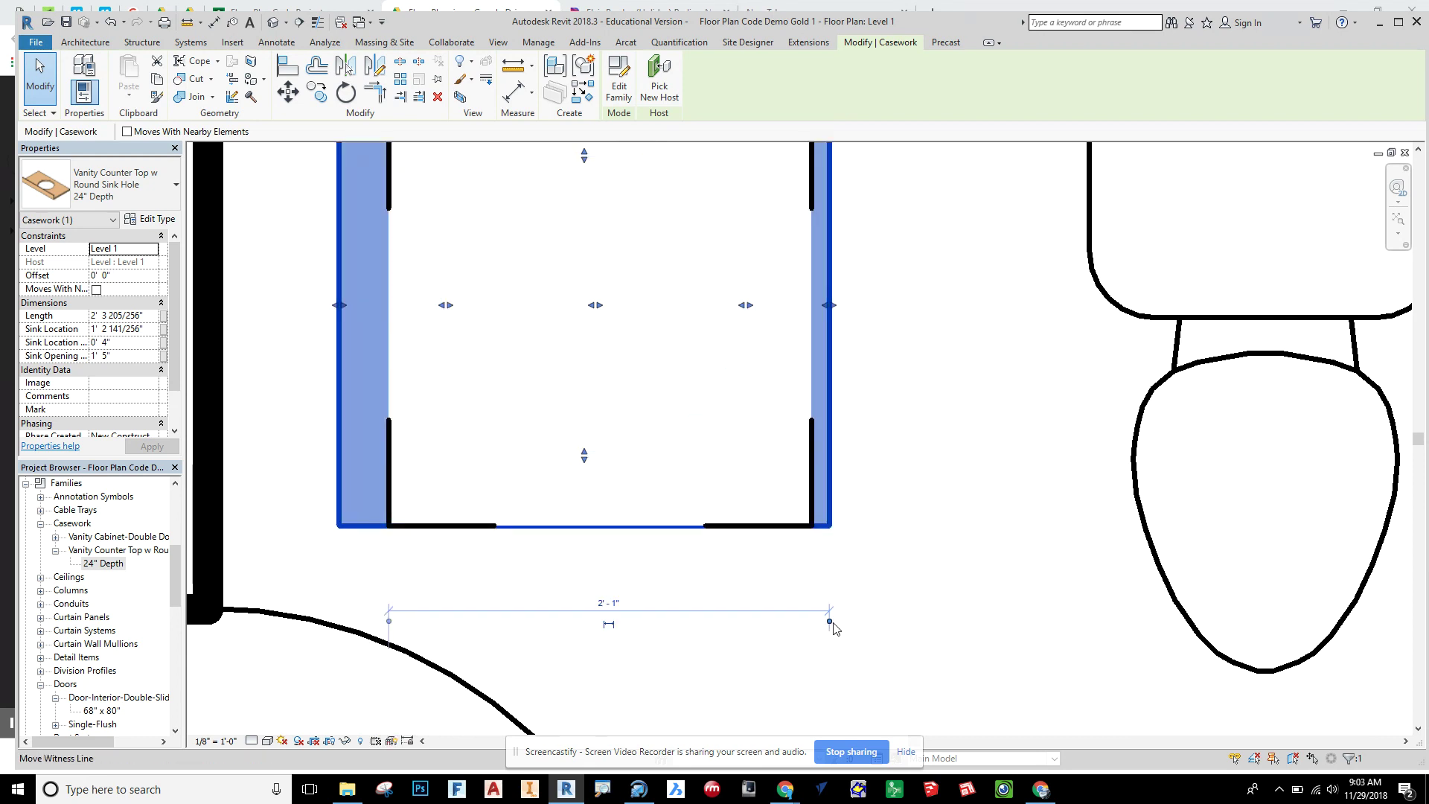
left_click_drag(654, 594, 339, 491)
left_click(384, 603)
type("0 1")
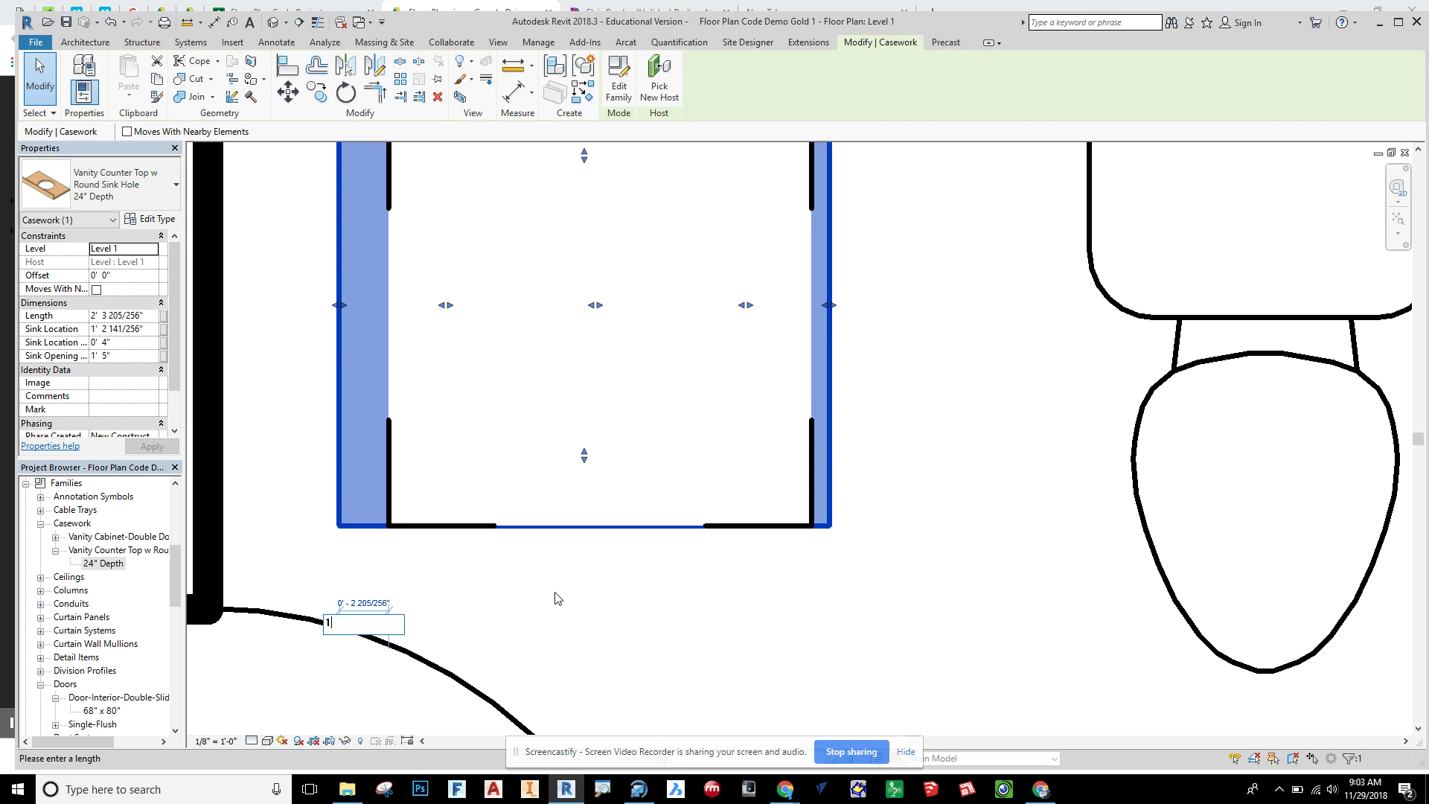
key("Return")
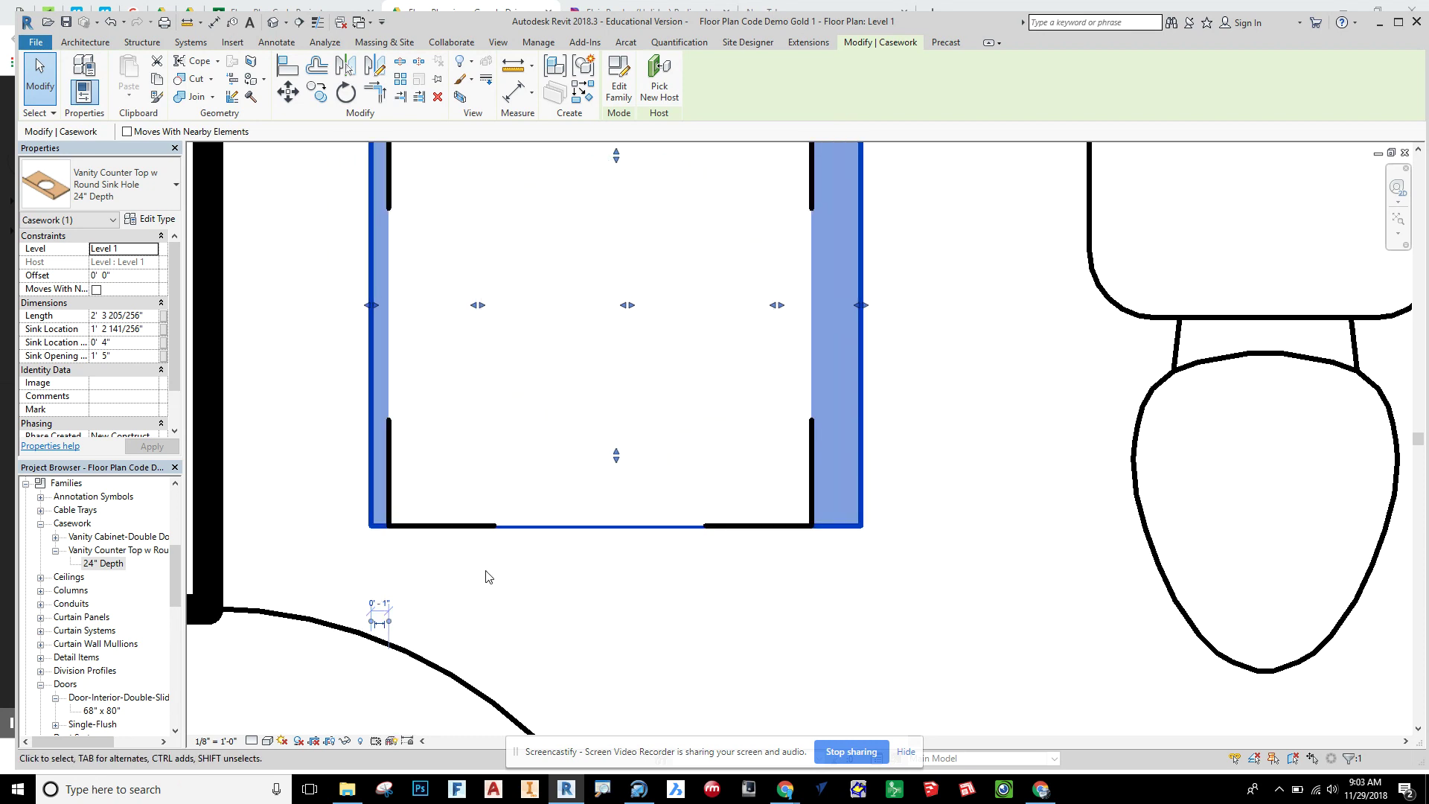
Step: Make the counter top's door-side overhang dimension permanent and lock it
left_click(386, 623)
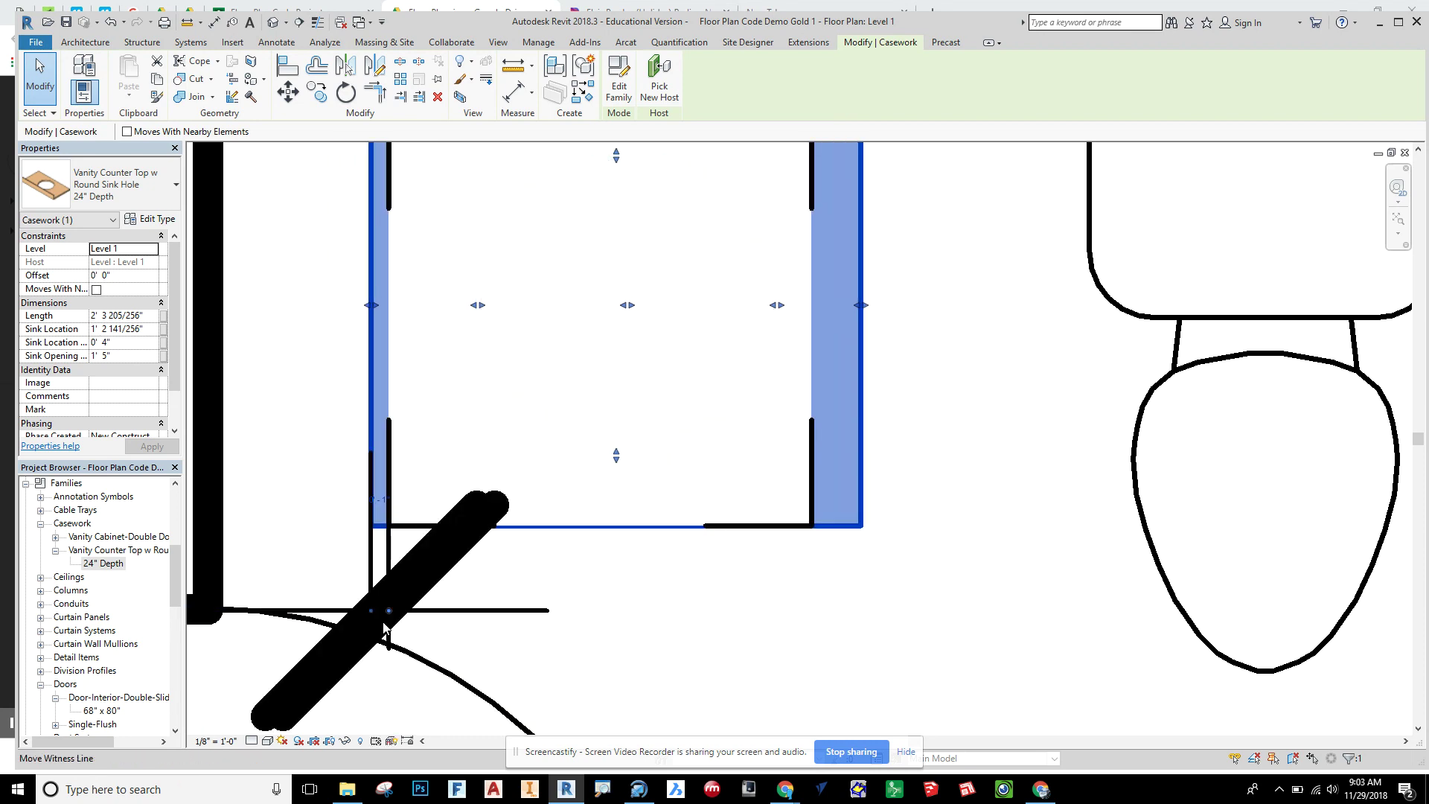
scroll(443, 549, "down", 4)
scroll(444, 548, "up", 1)
scroll(443, 548, "down", 1)
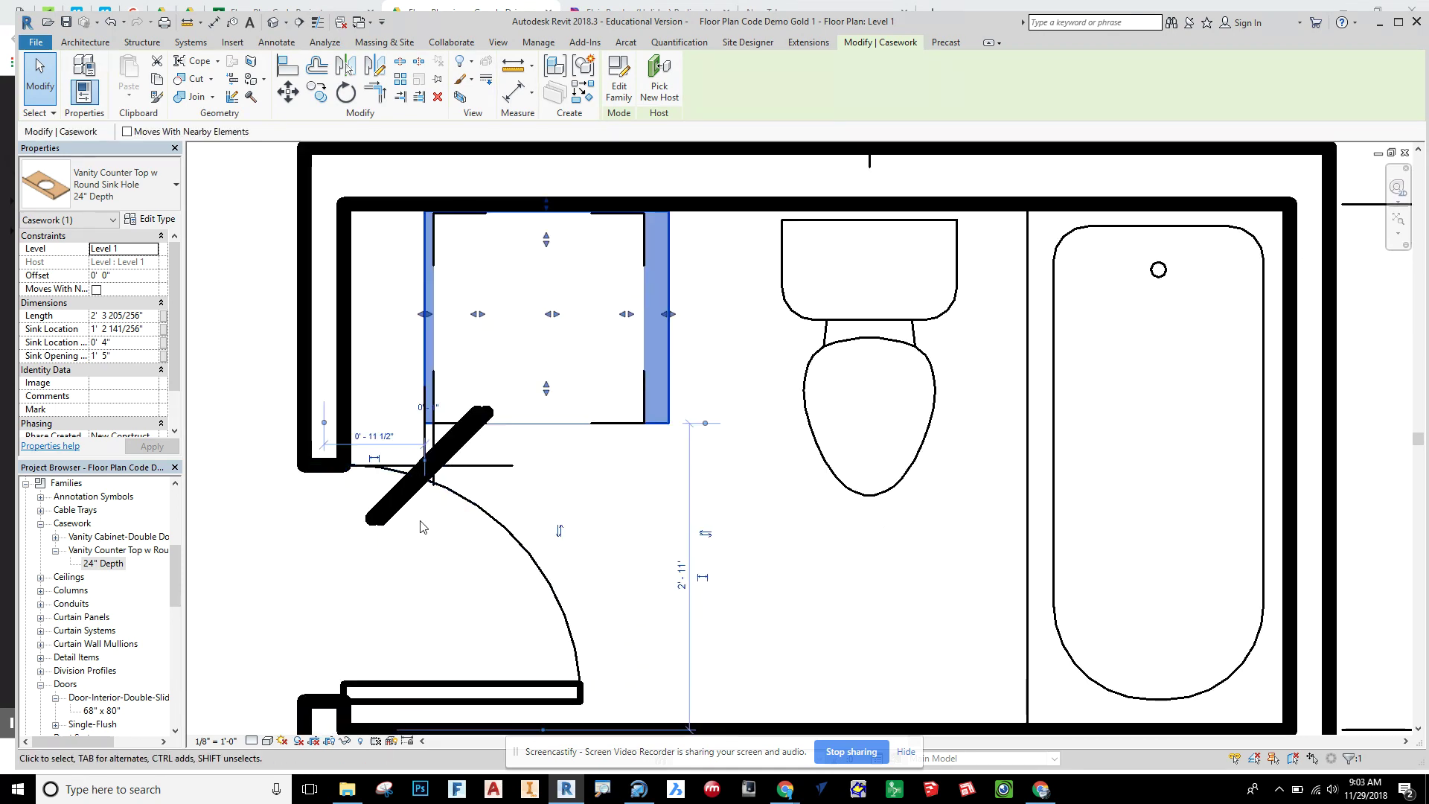
scroll(416, 670, "up", 3)
left_click(473, 381)
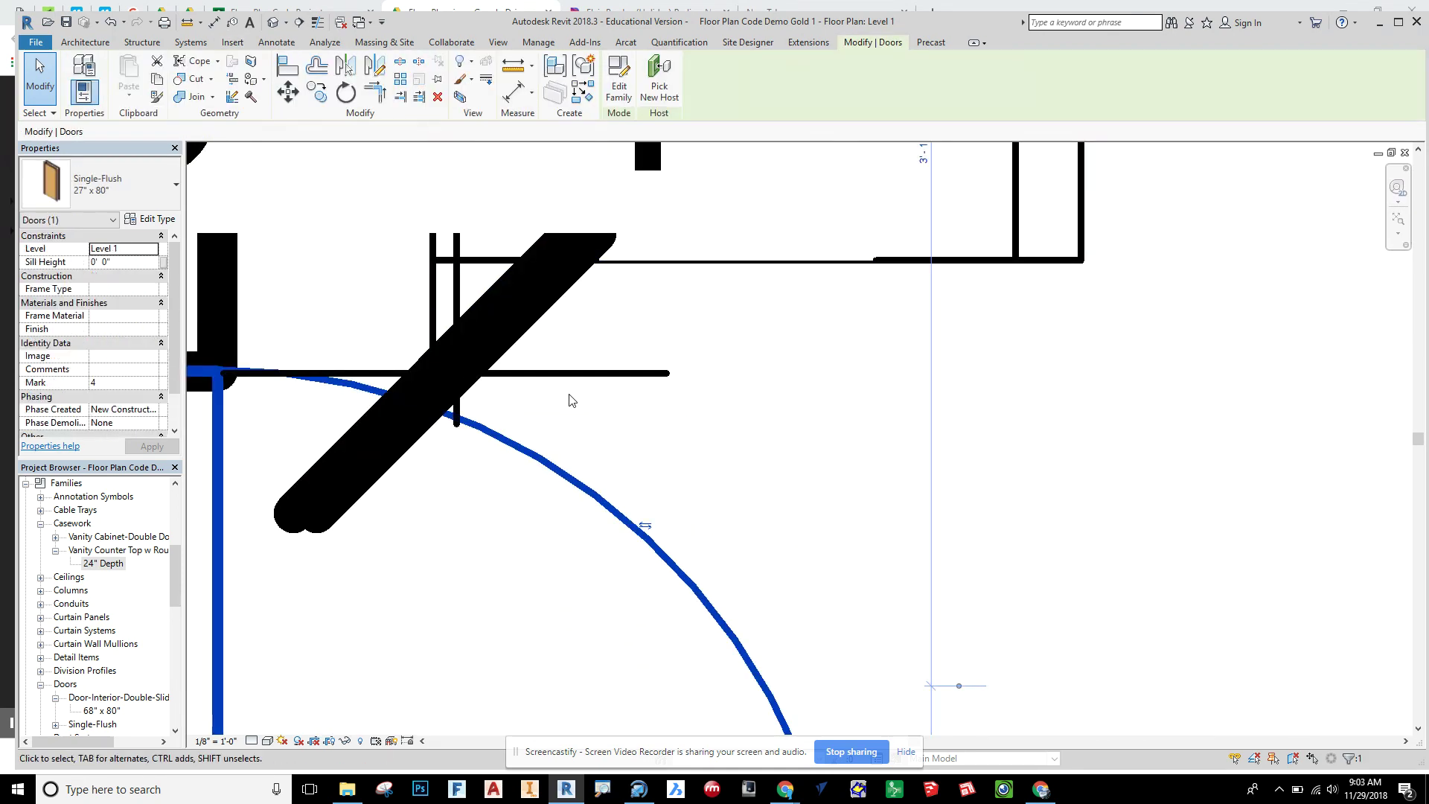
key("Escape")
scroll(512, 346, "down", 2)
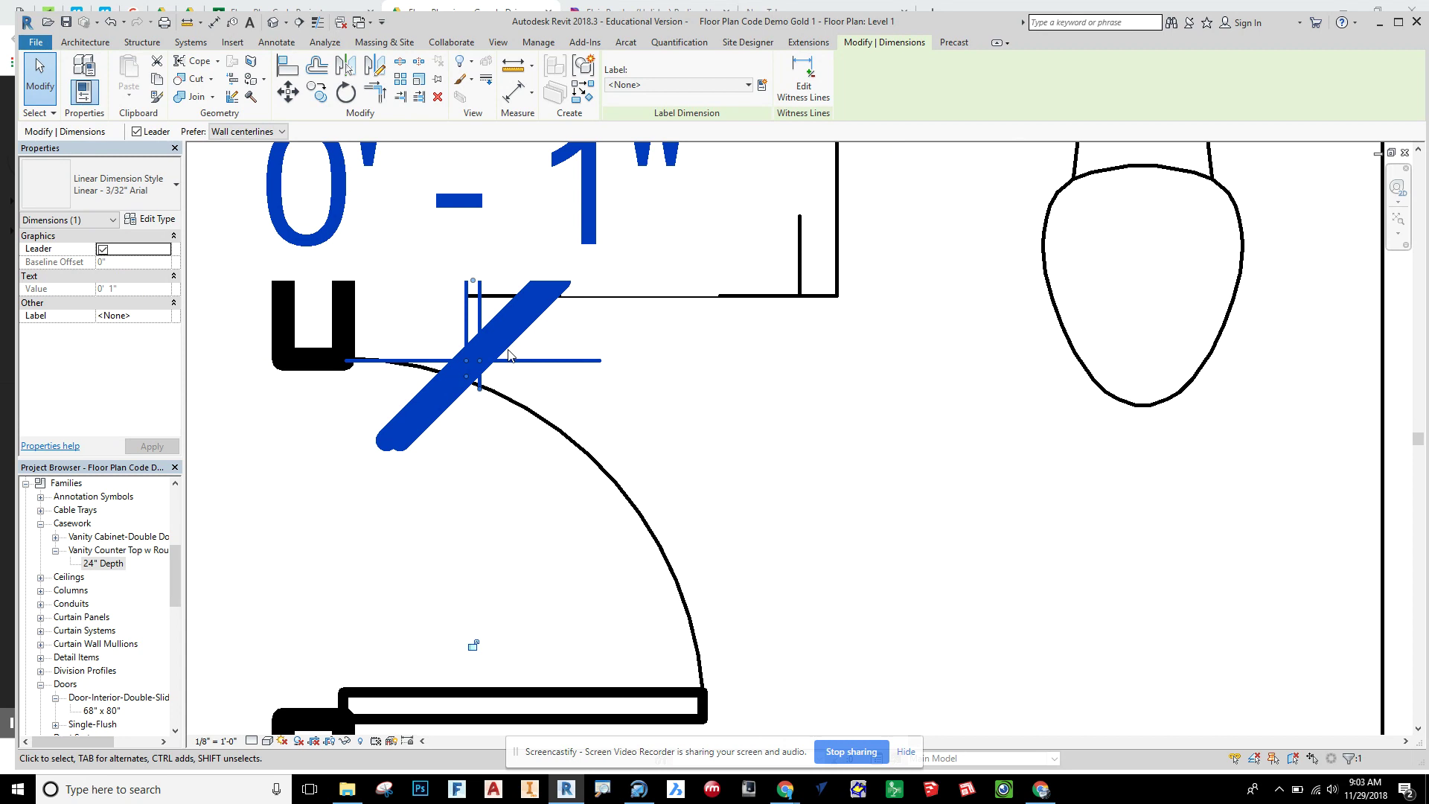
middle_click_drag(774, 372, 686, 447)
left_click(685, 446)
Step: Shorten the counter top at its toilet-side end to about 2' 2" long, leaving a narrow overhang past the cabinet
left_click(680, 335)
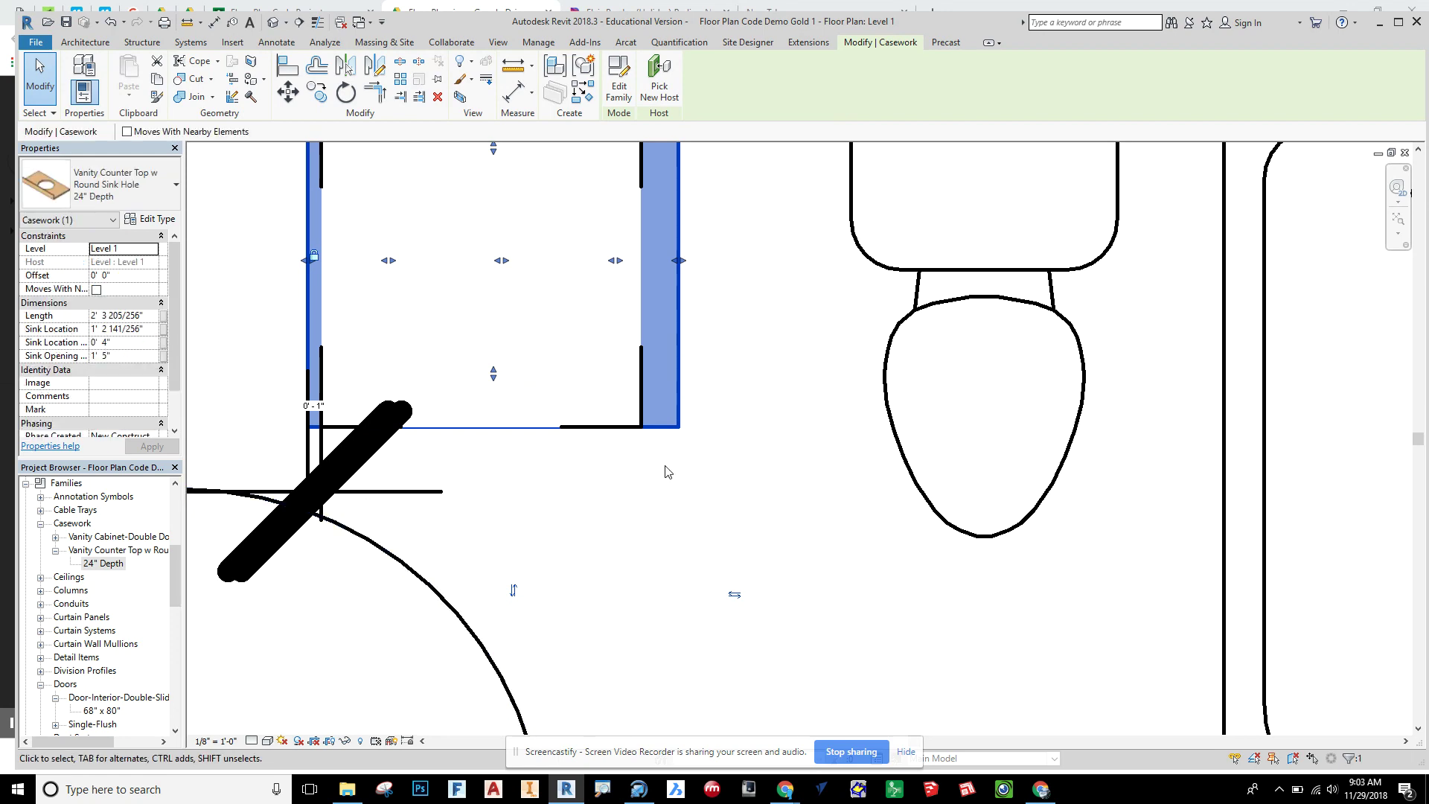
scroll(600, 600, "up", 5, "ctrl")
scroll(606, 632, "down", 2)
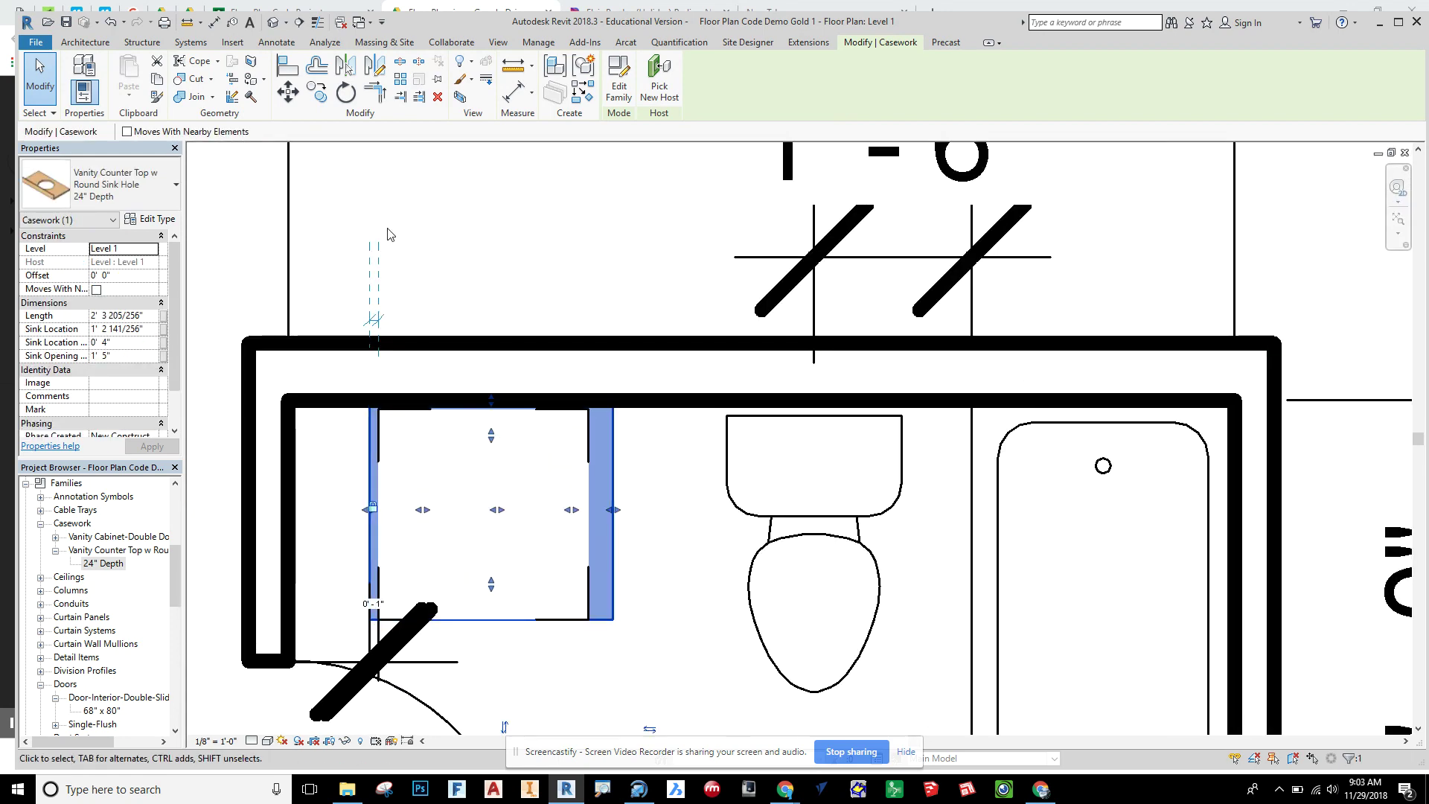
scroll(471, 476, "down", 2)
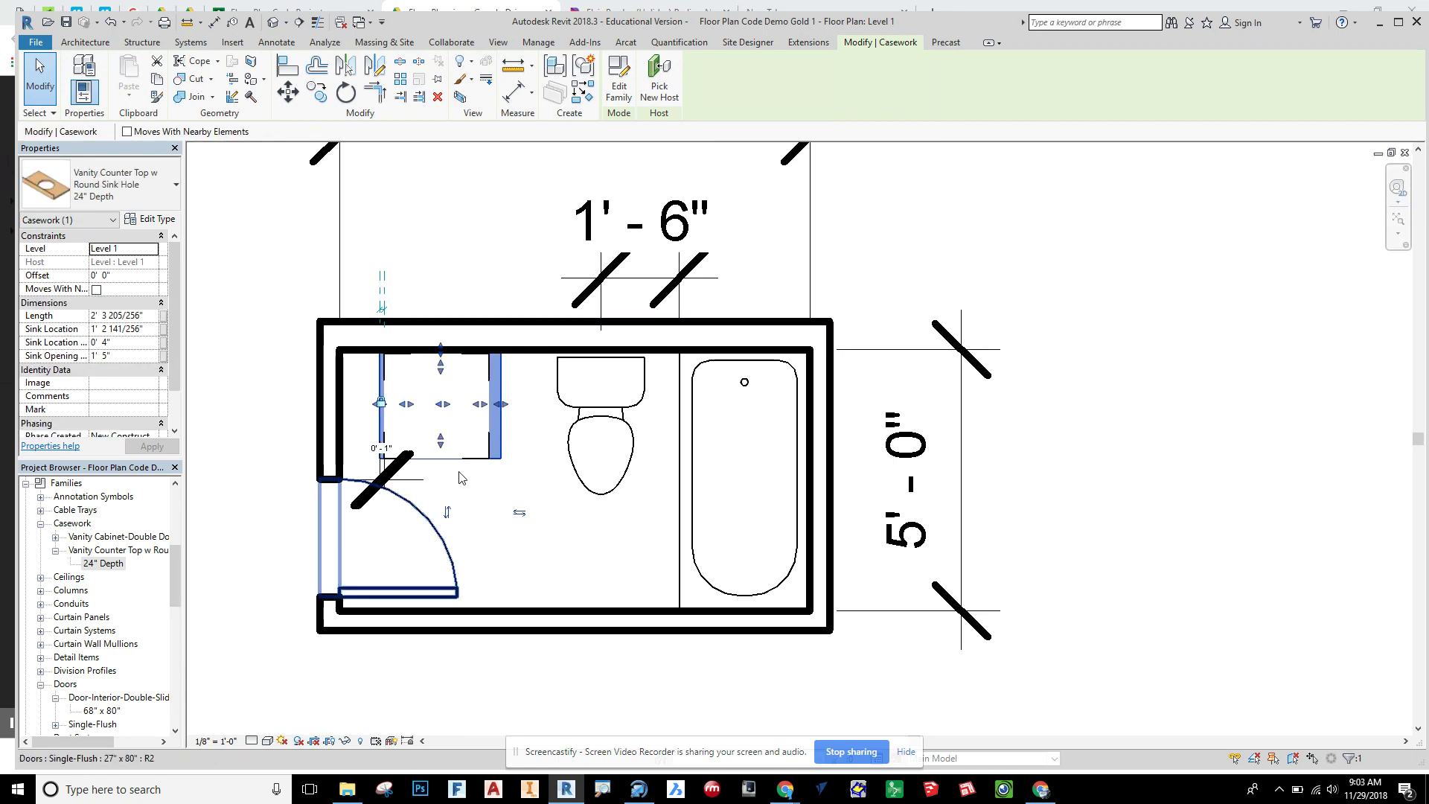
scroll(470, 476, "up", 3)
left_click_drag(546, 322, 537, 320)
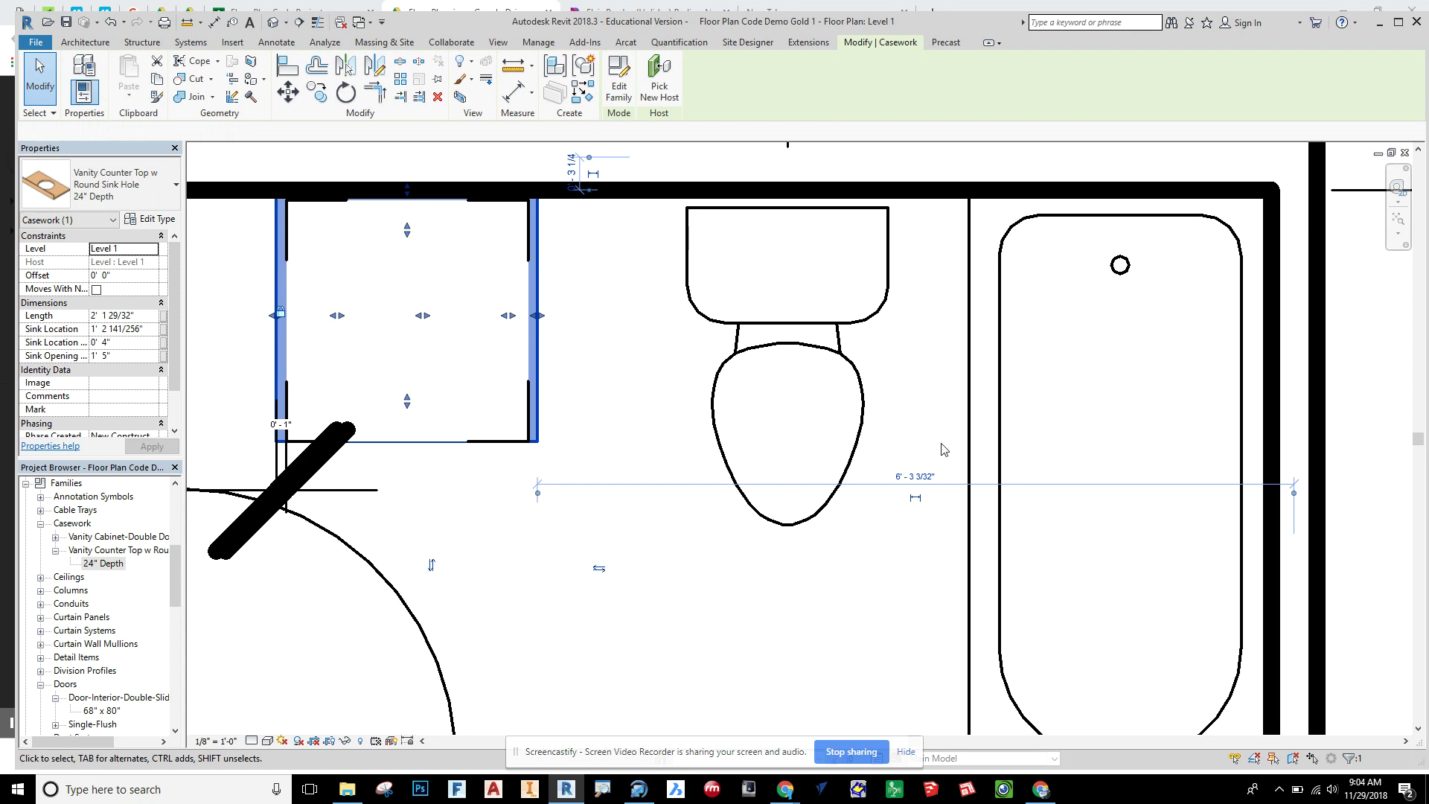
Step: Try to set the toilet-side overhang of the counter top to 1", removing the conflicting constraints
left_click_drag(538, 493, 529, 417)
left_click(536, 474)
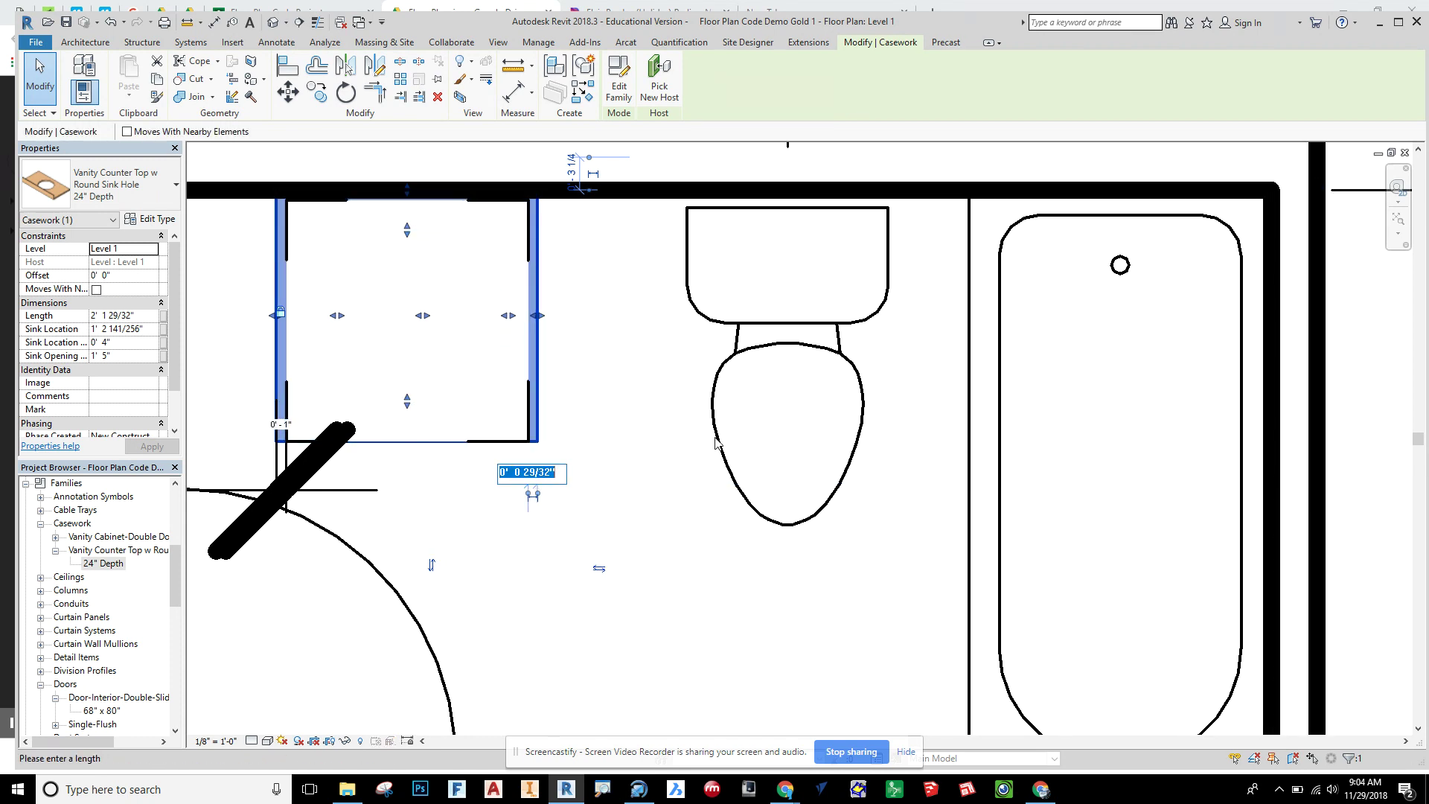
key("Return")
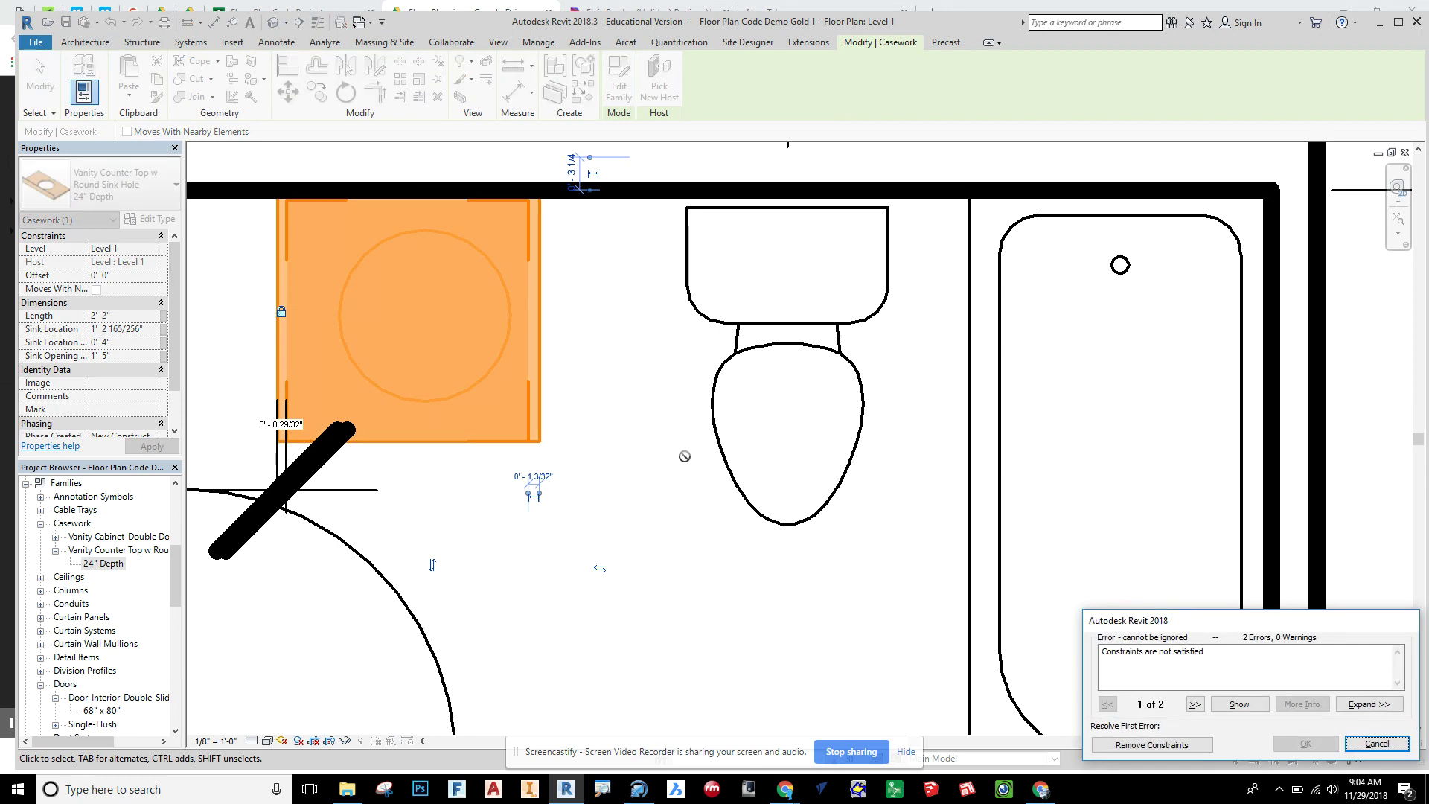
left_click(1177, 745)
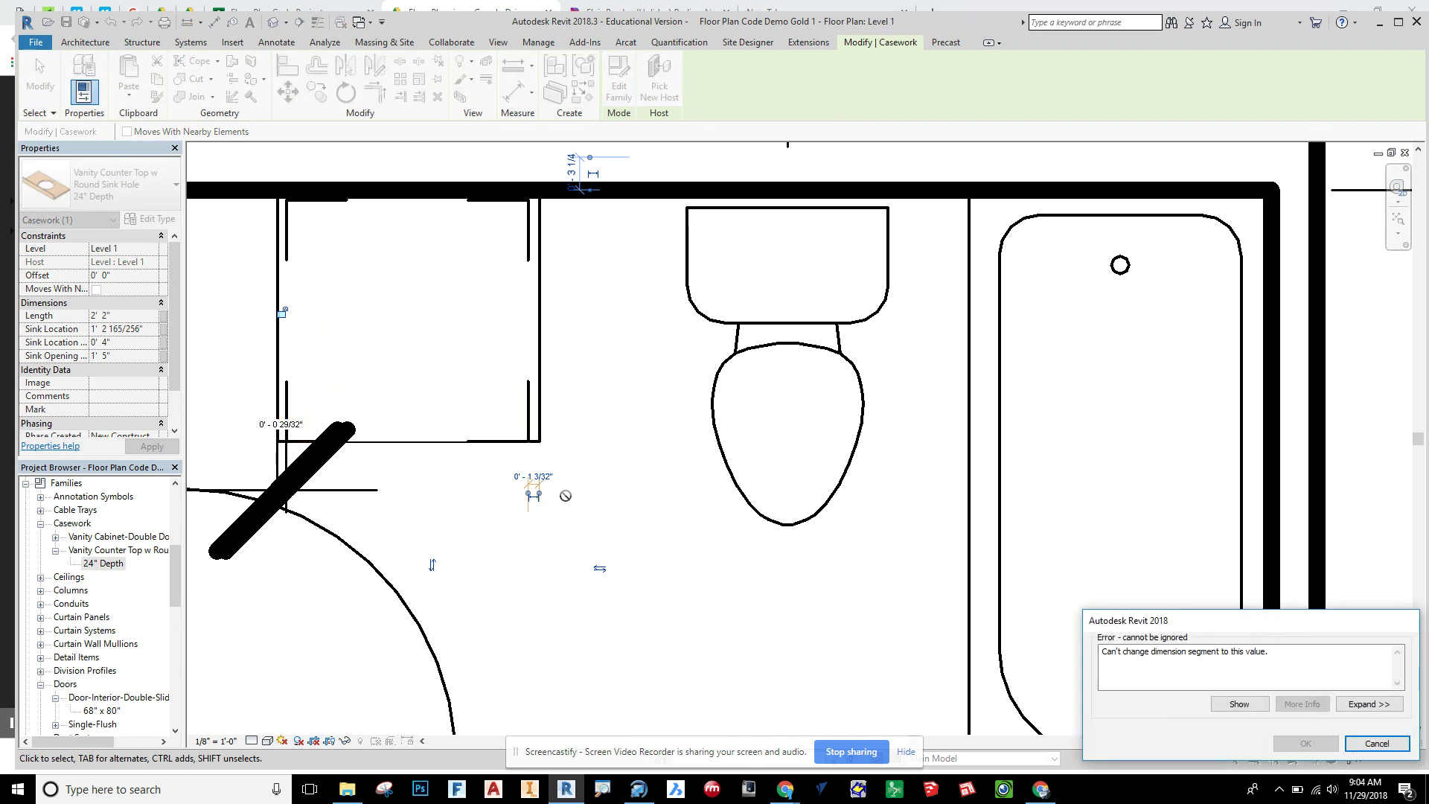
key("Escape")
key("Escape")
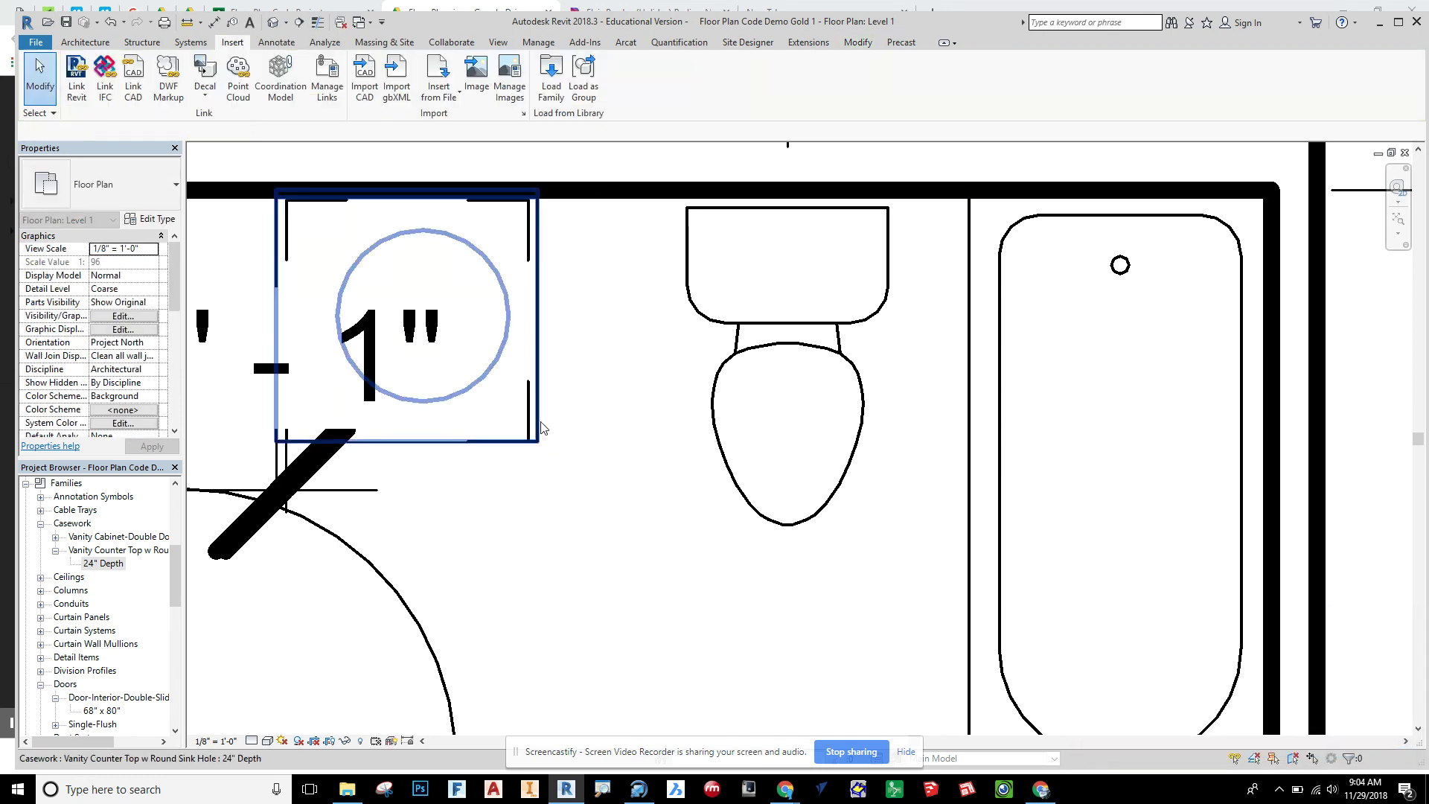
Step: Retry the 1" overhang on the counter top's toilet side with its constraints removed, and cancel the change
left_click(544, 422)
left_click(531, 476)
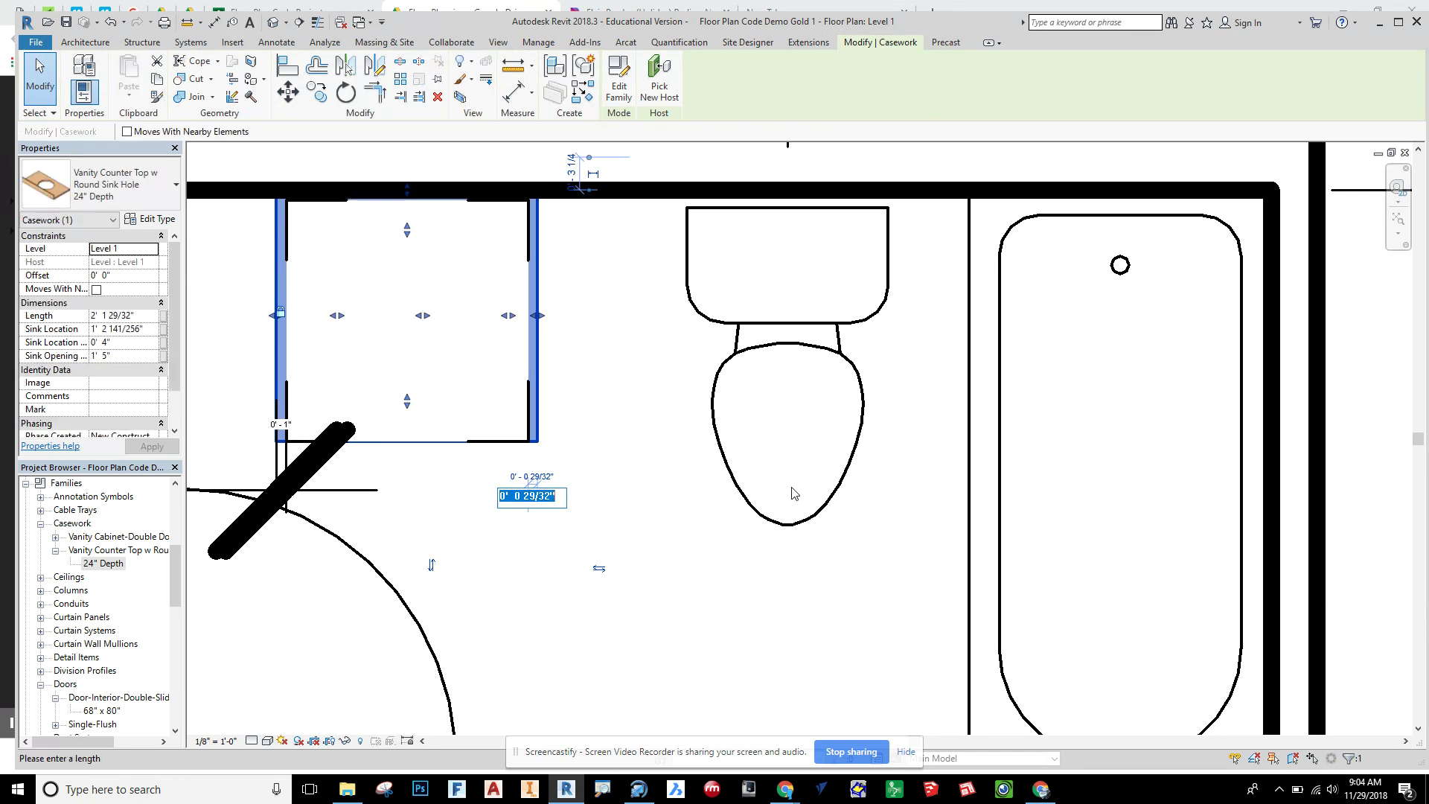
type("1")
key("Return")
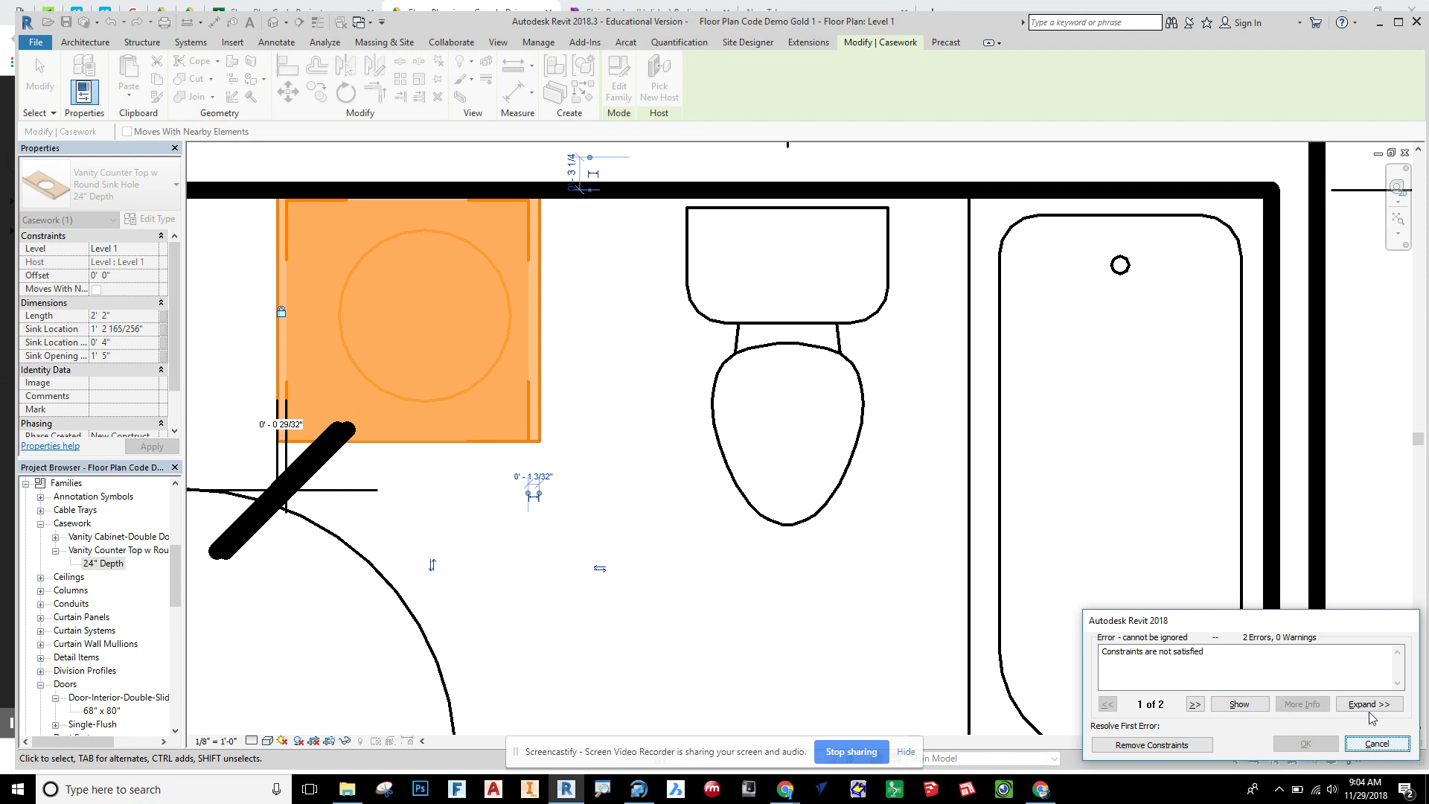
left_click(1151, 745)
left_click(562, 577)
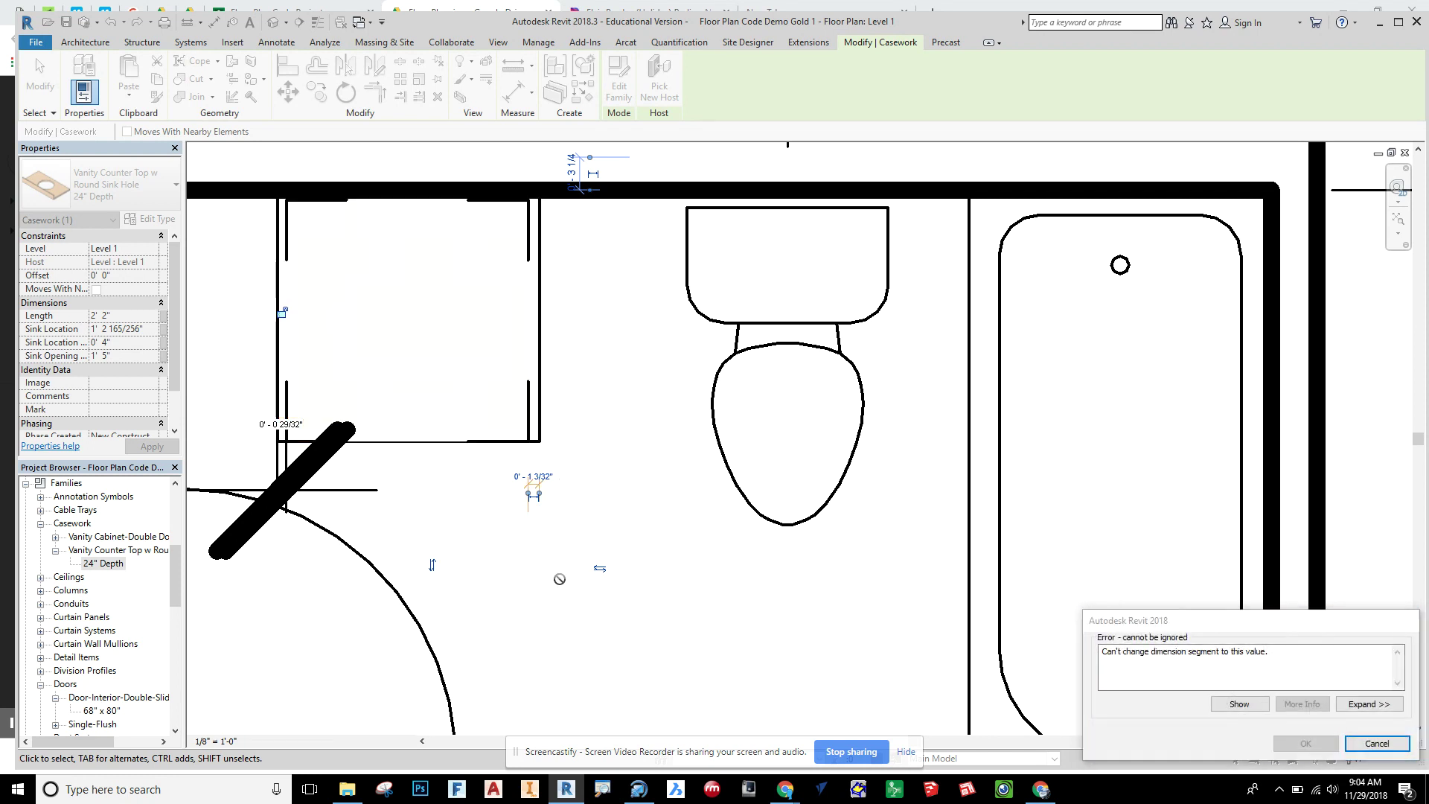
middle_click_drag(494, 582, 629, 609)
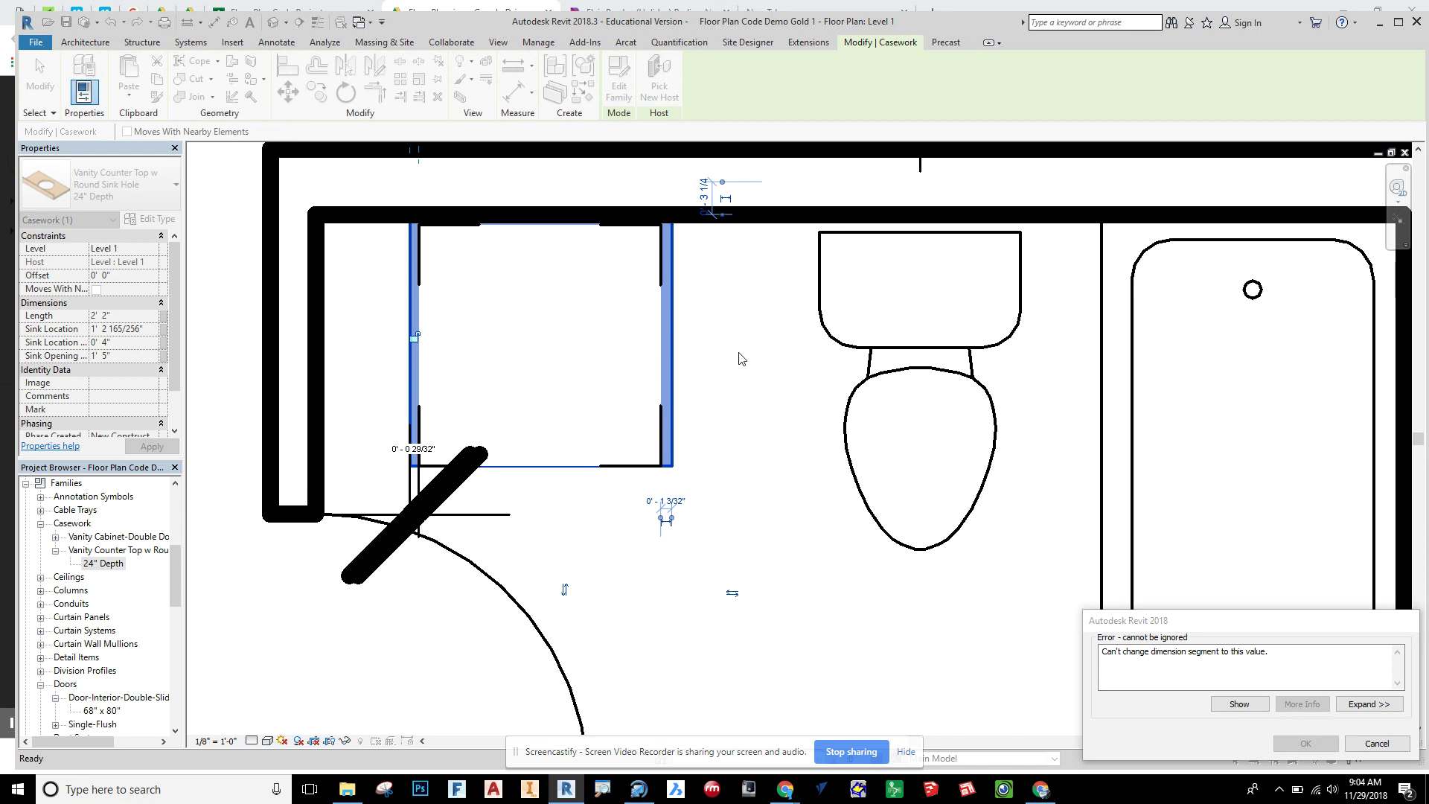
left_click(1377, 744)
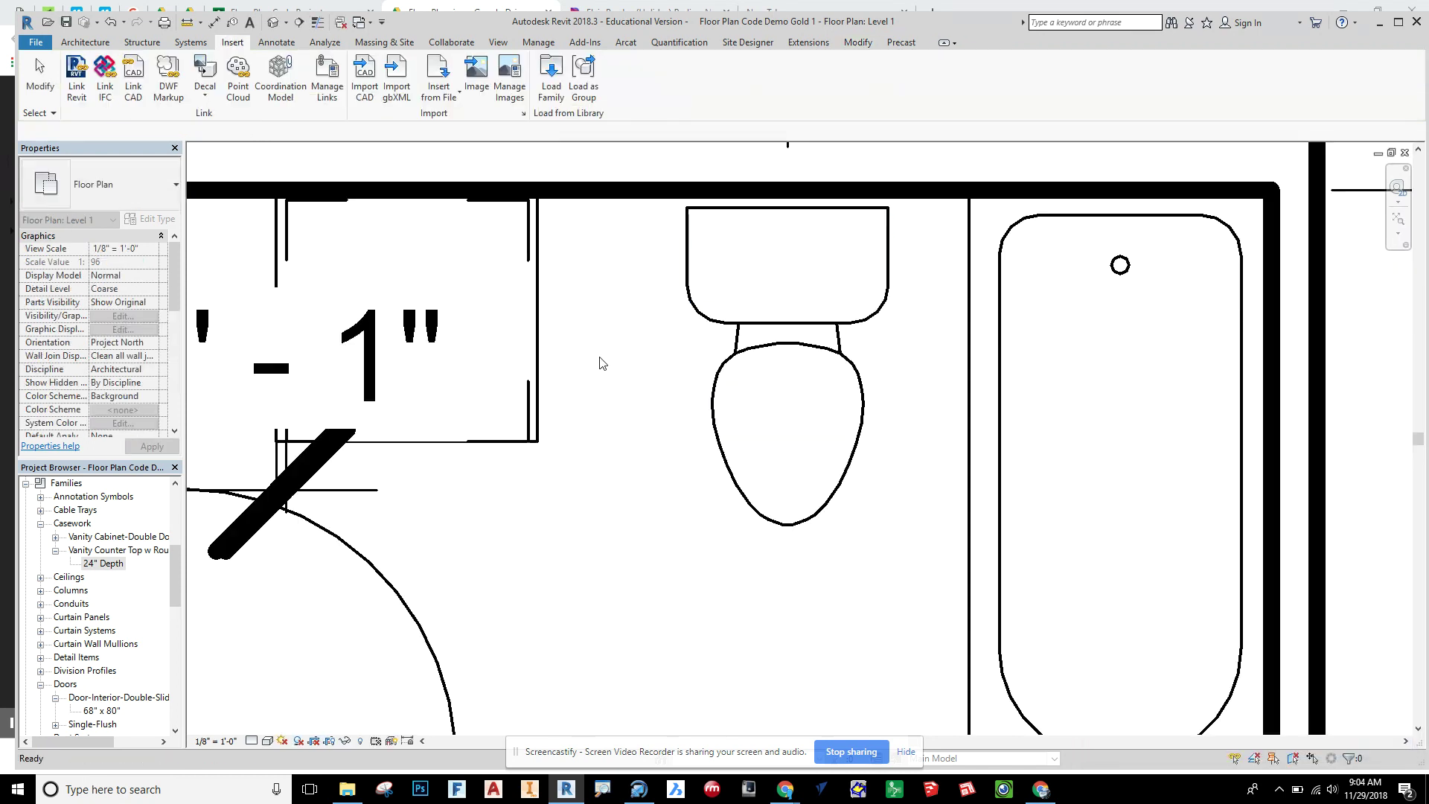
Step: Delete the locked 1" dimension beside the door while leaving the counter top constrained to the cabinet
scroll(601, 363, "down", 3)
left_click(462, 416)
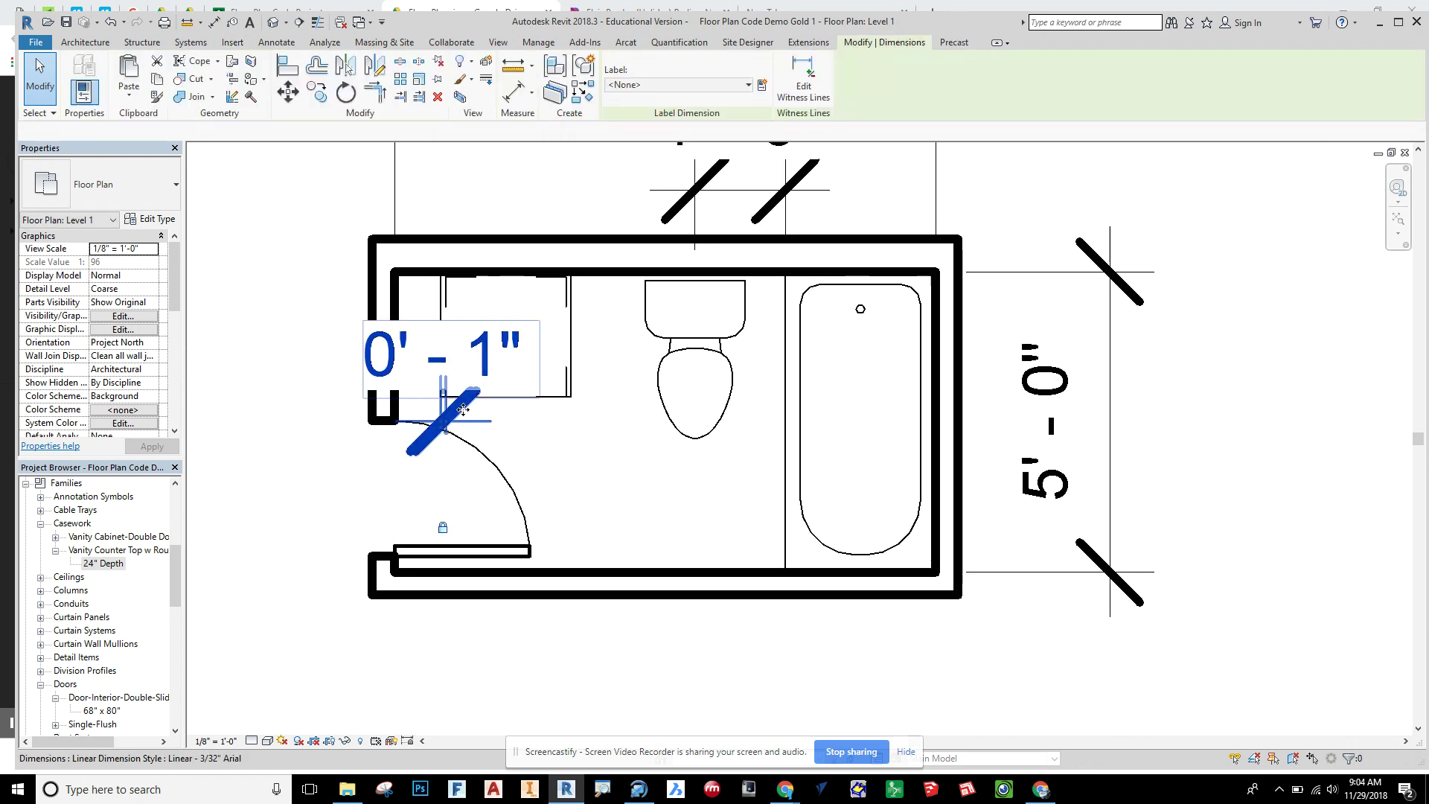
key("Delete")
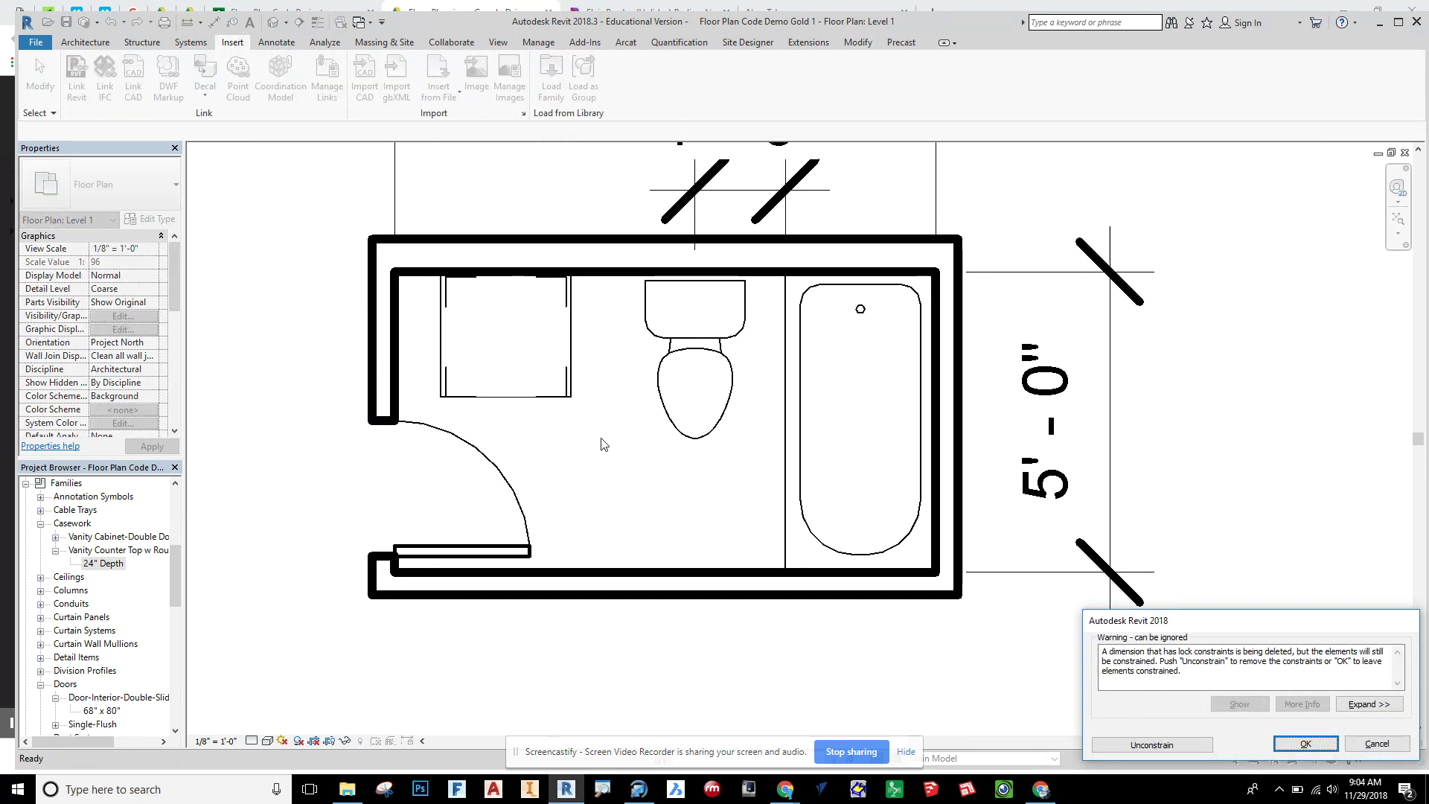
left_click(274, 27)
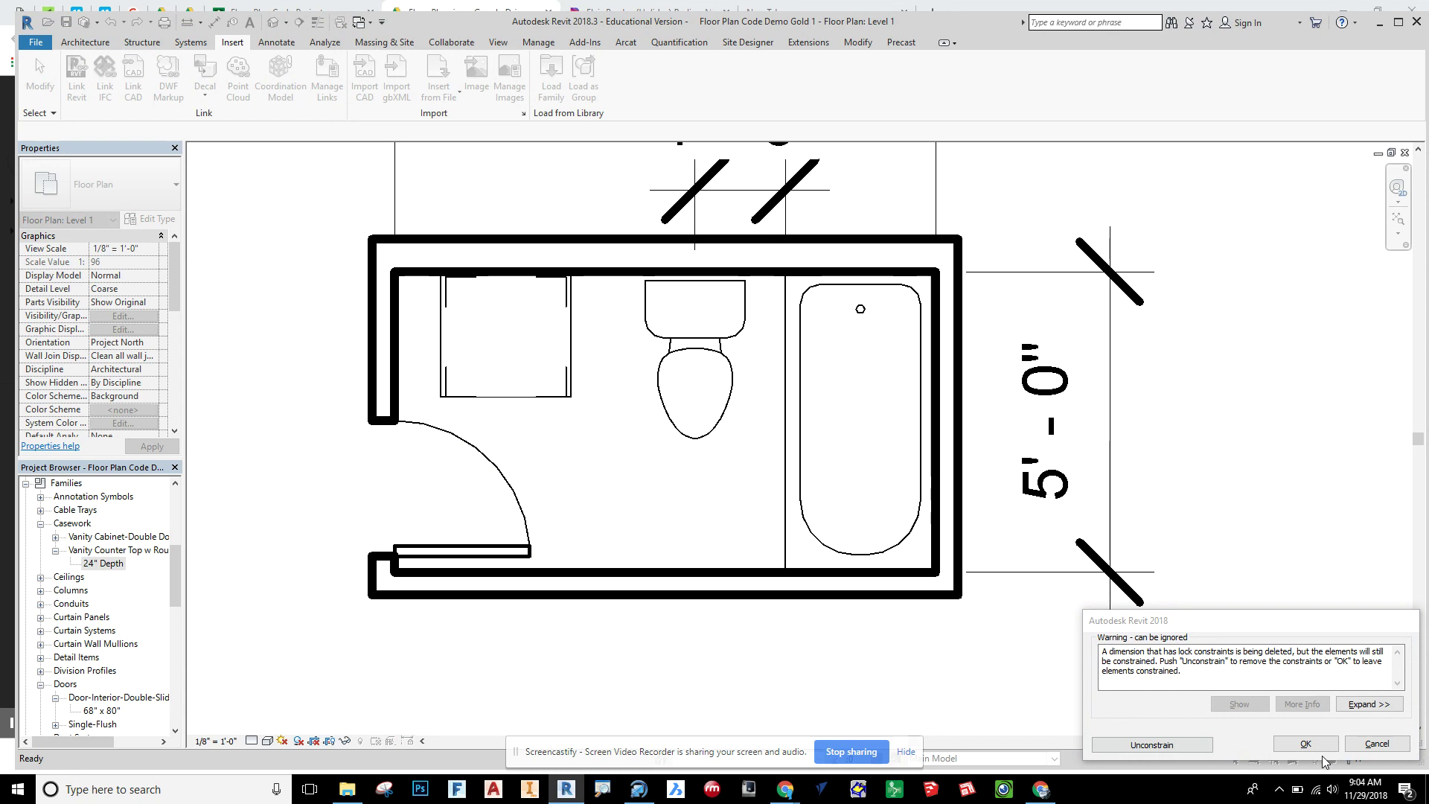
Step: Raise the vanity counter top onto the cabinet in the 3D view by setting its offset from Level 1 to 0' 5"
left_click(273, 23)
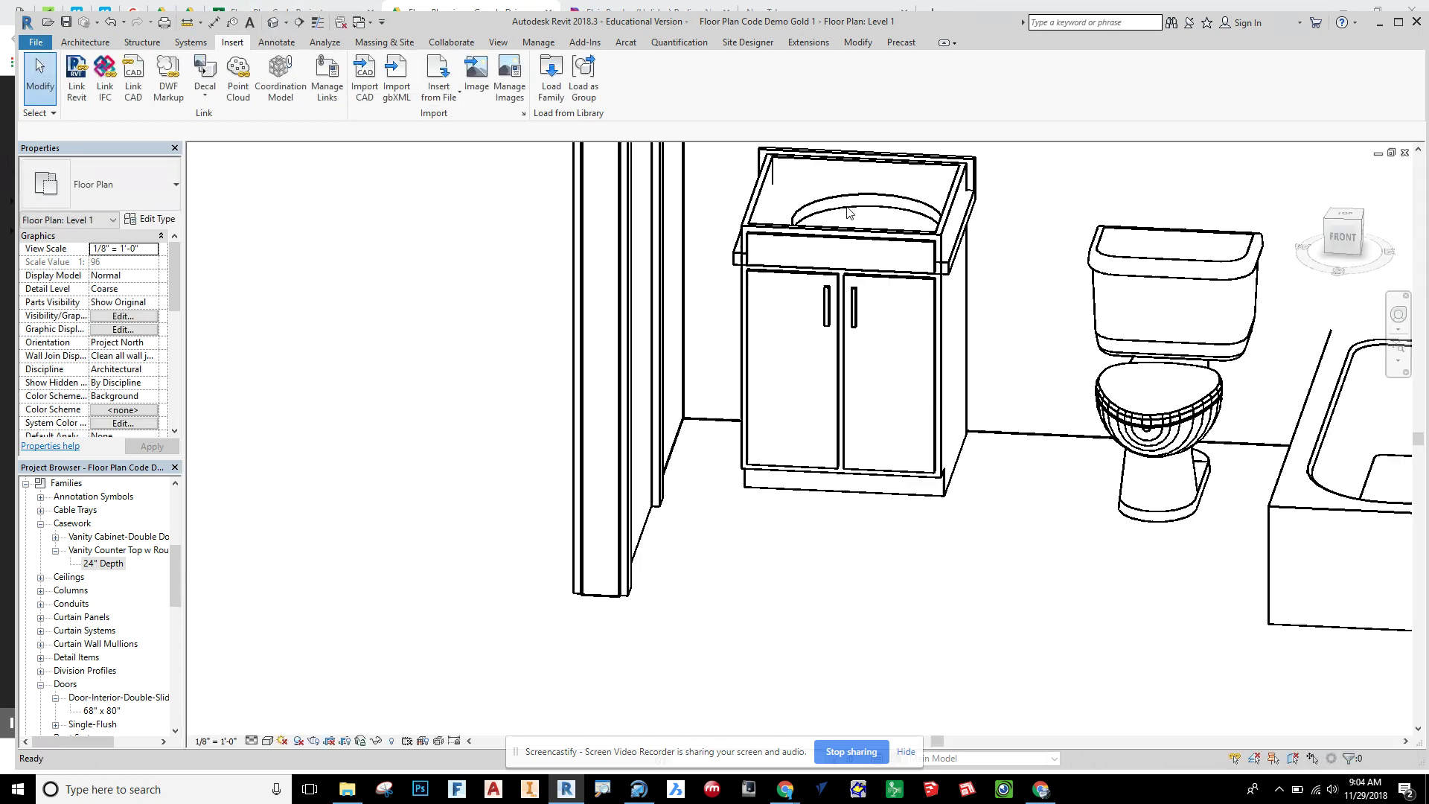
middle_click_drag(1035, 482, 968, 473, "shift")
left_click(952, 451)
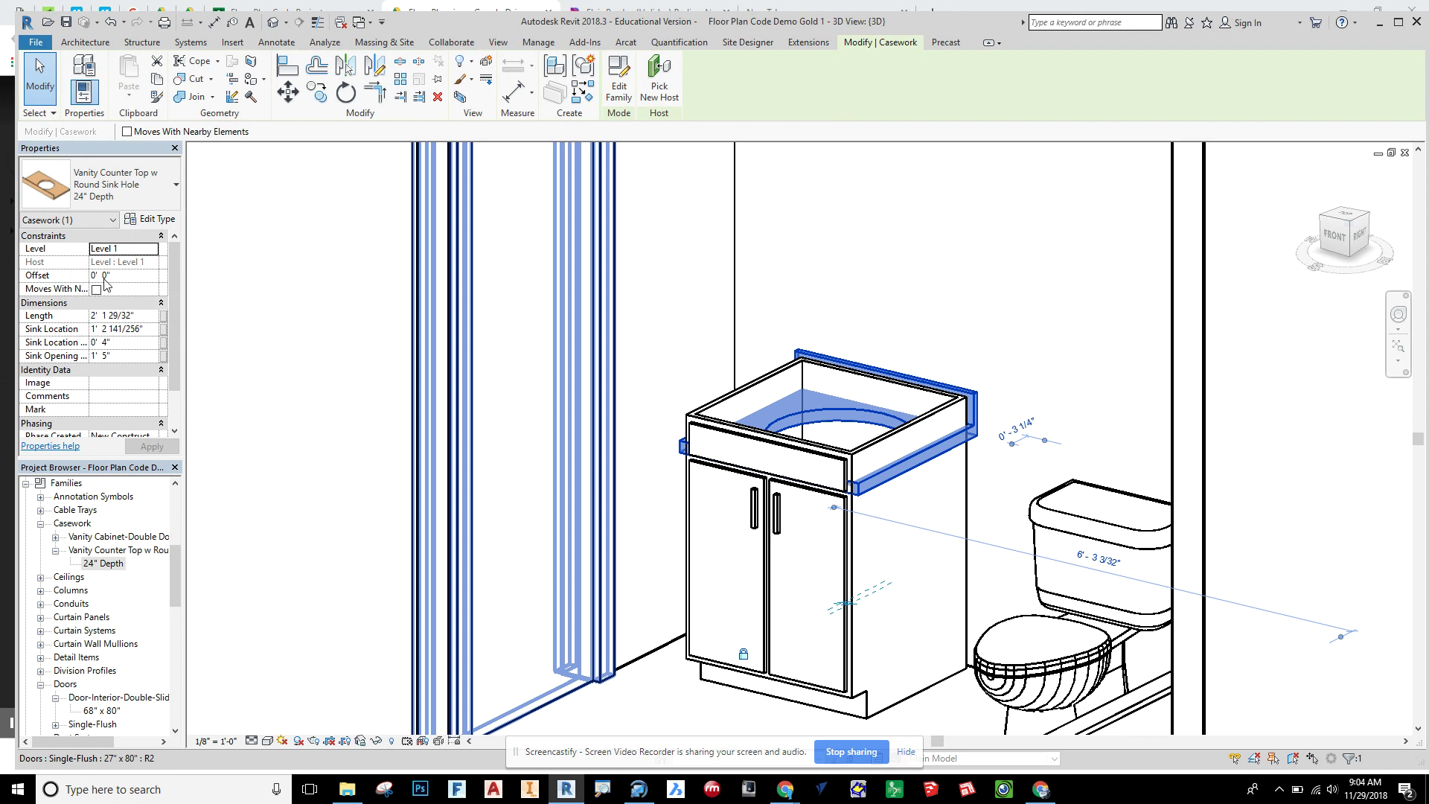
left_click(105, 275)
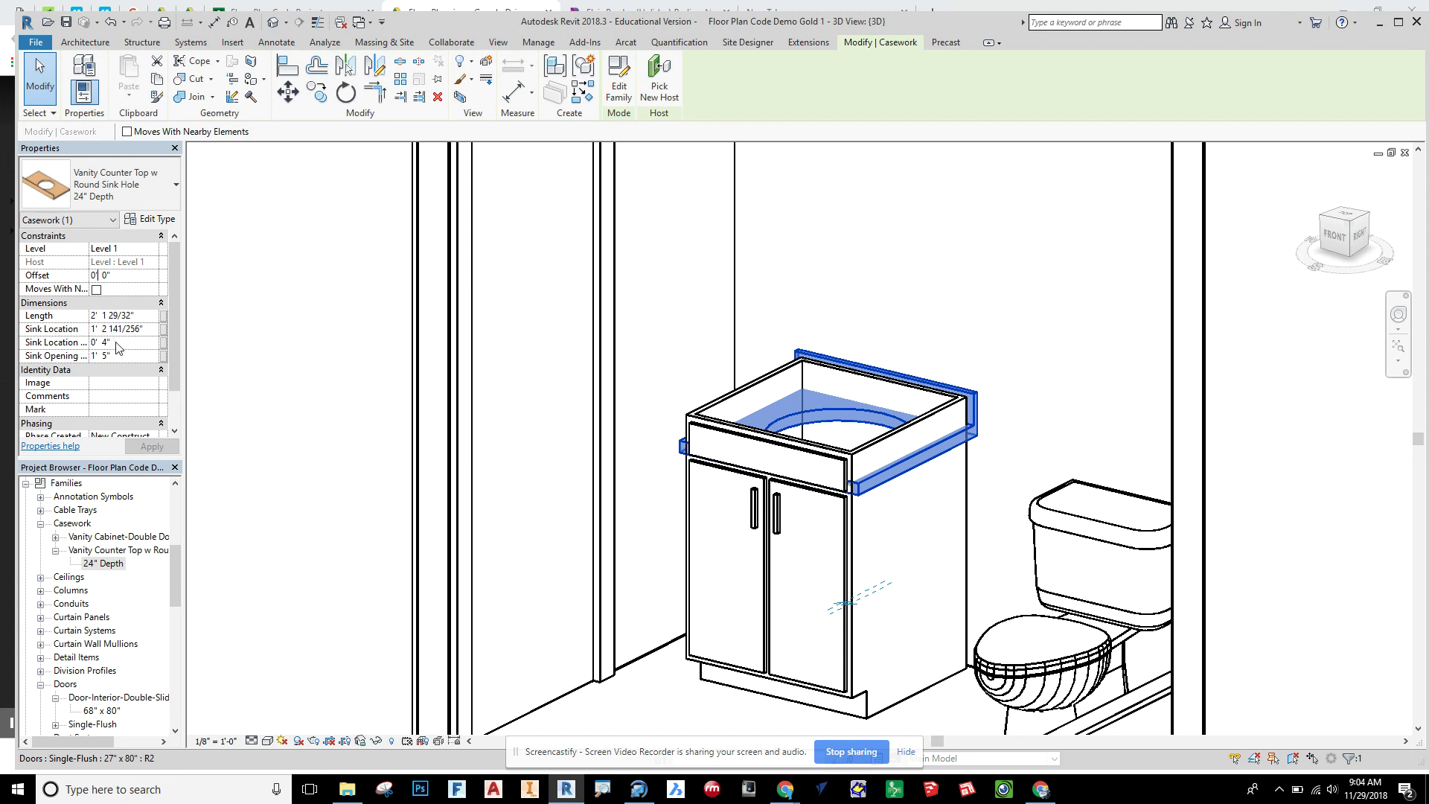
left_click(95, 274)
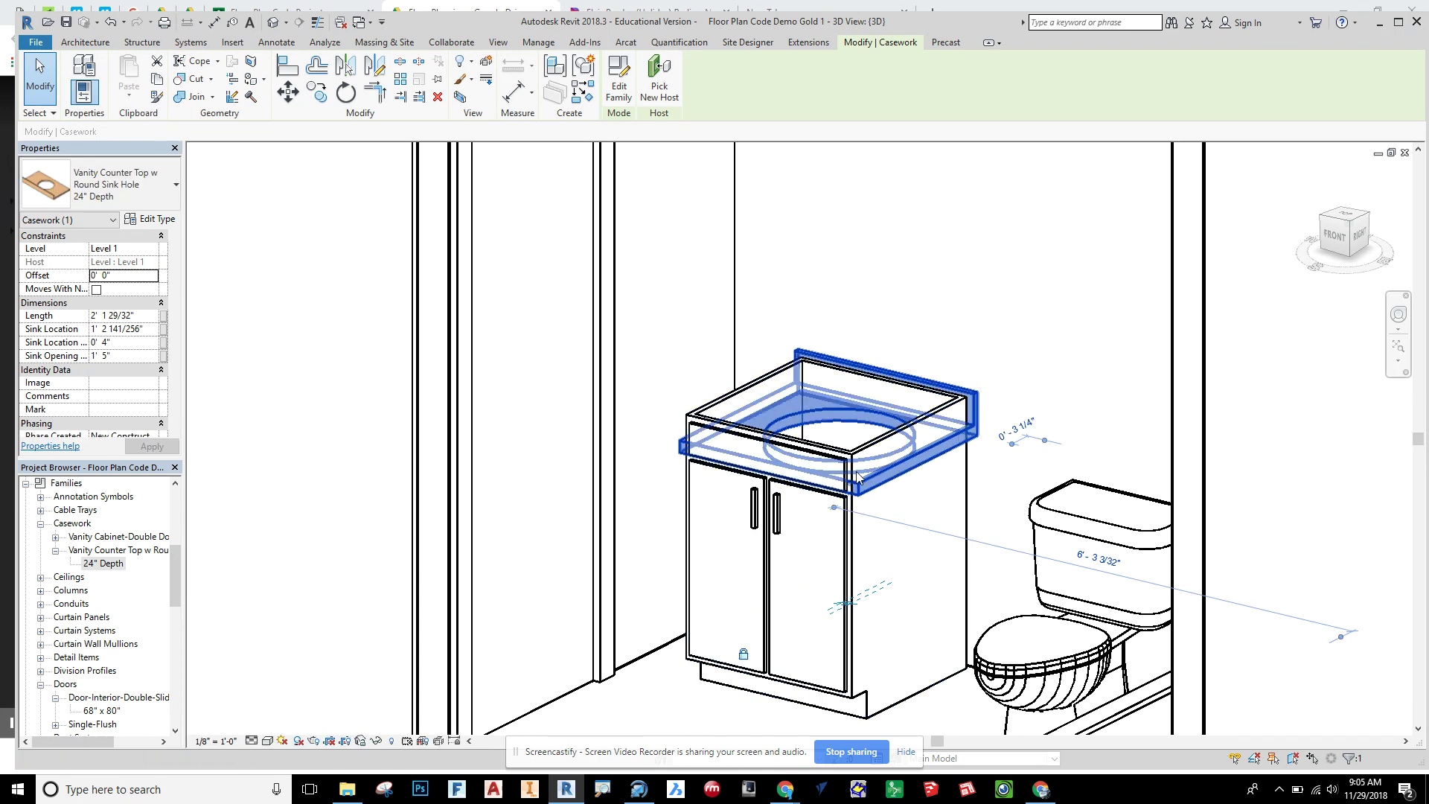
left_click(106, 277)
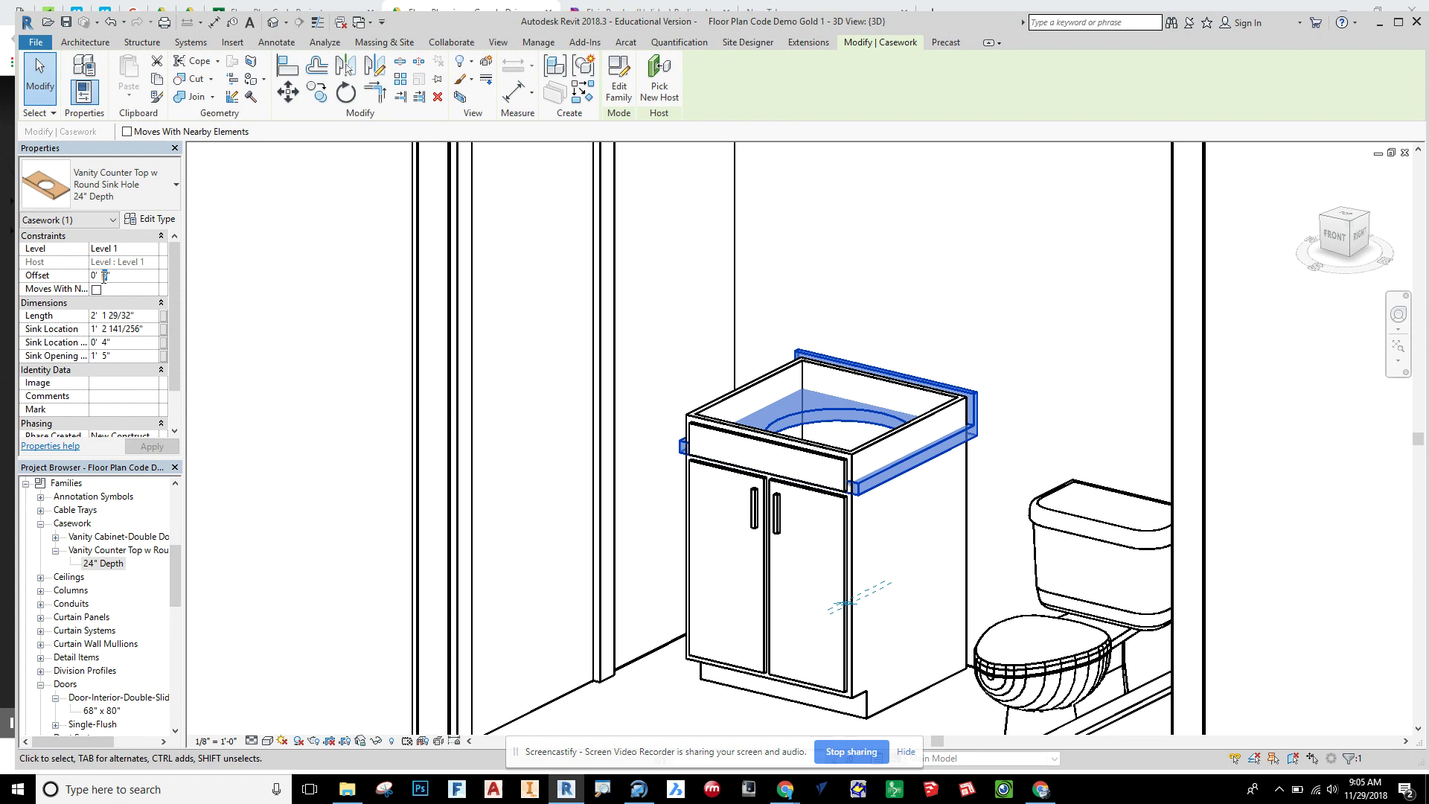
key("Return")
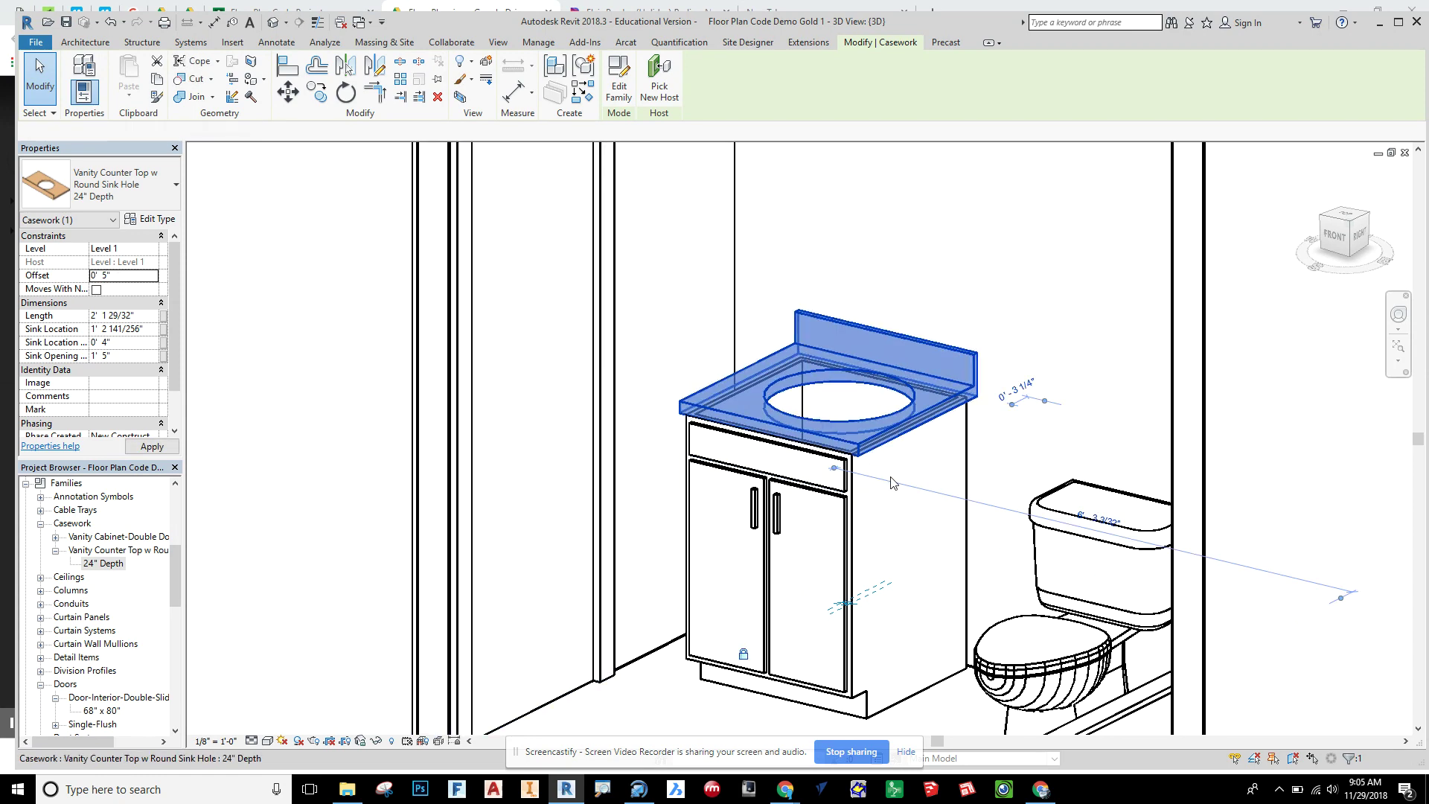
Step: Inspect from the front and side in 3D how the raised counter top sits on the vanity cabinet
middle_click_drag(885, 484, 950, 548, "shift")
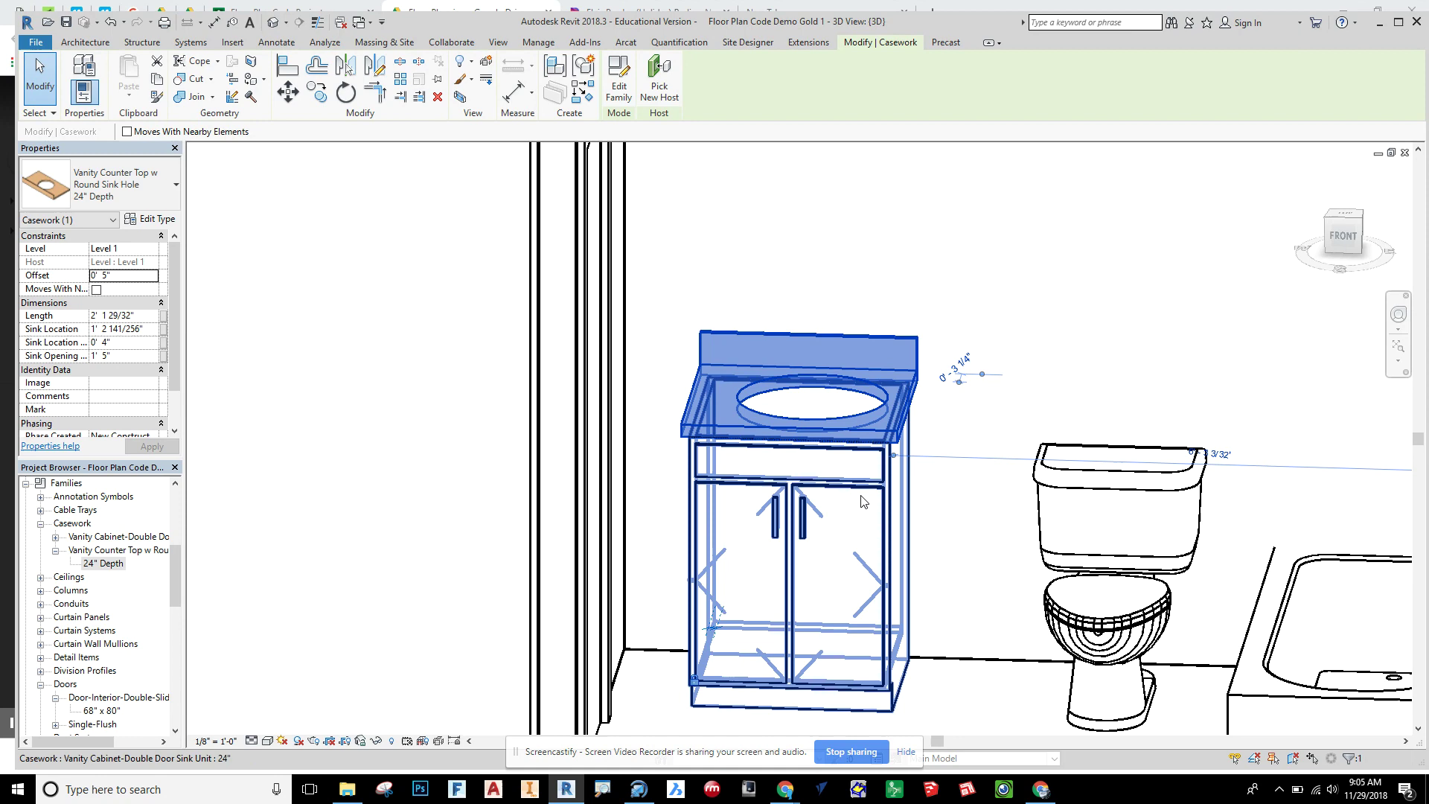
left_click(987, 548)
middle_click_drag(987, 547, 938, 454, "shift")
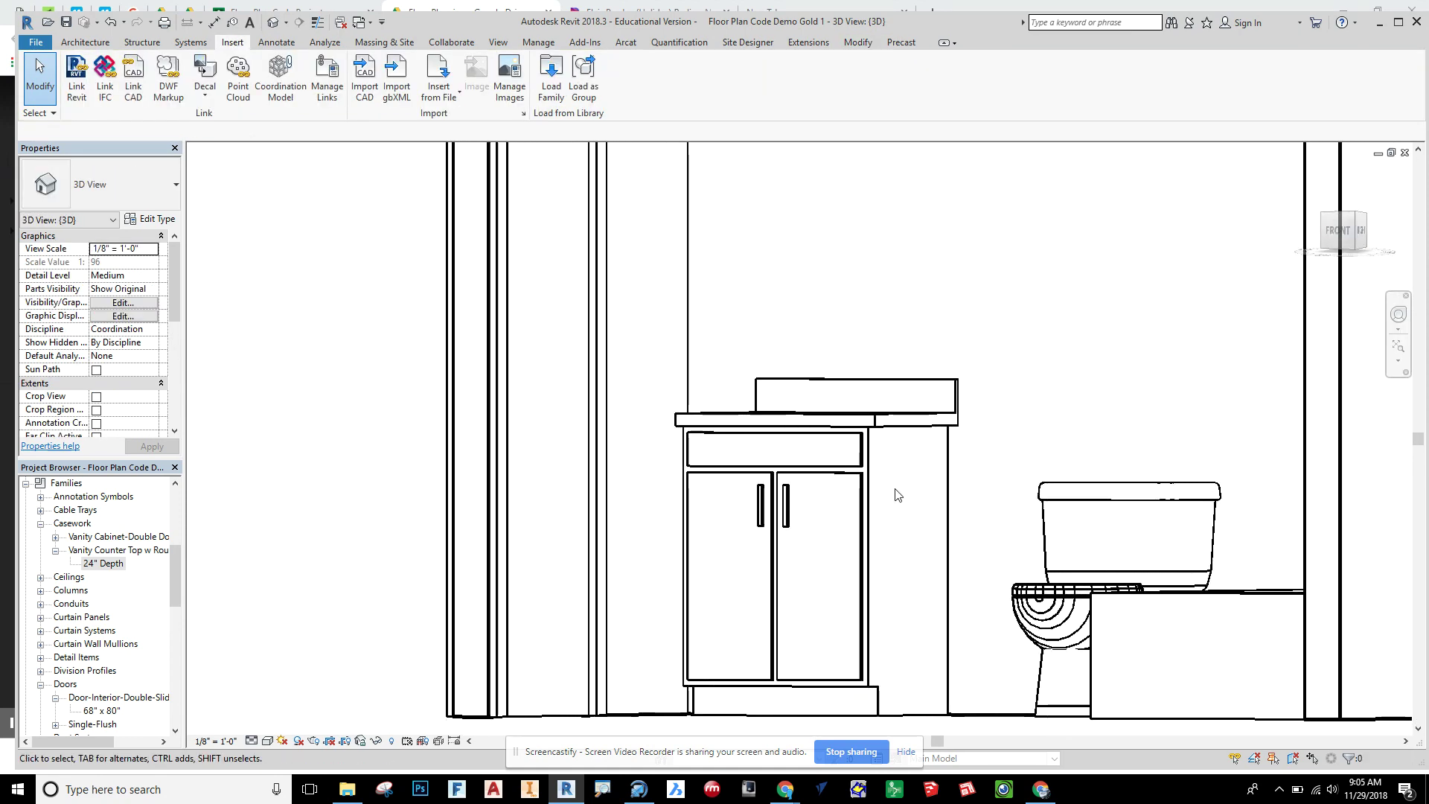
left_click(884, 426)
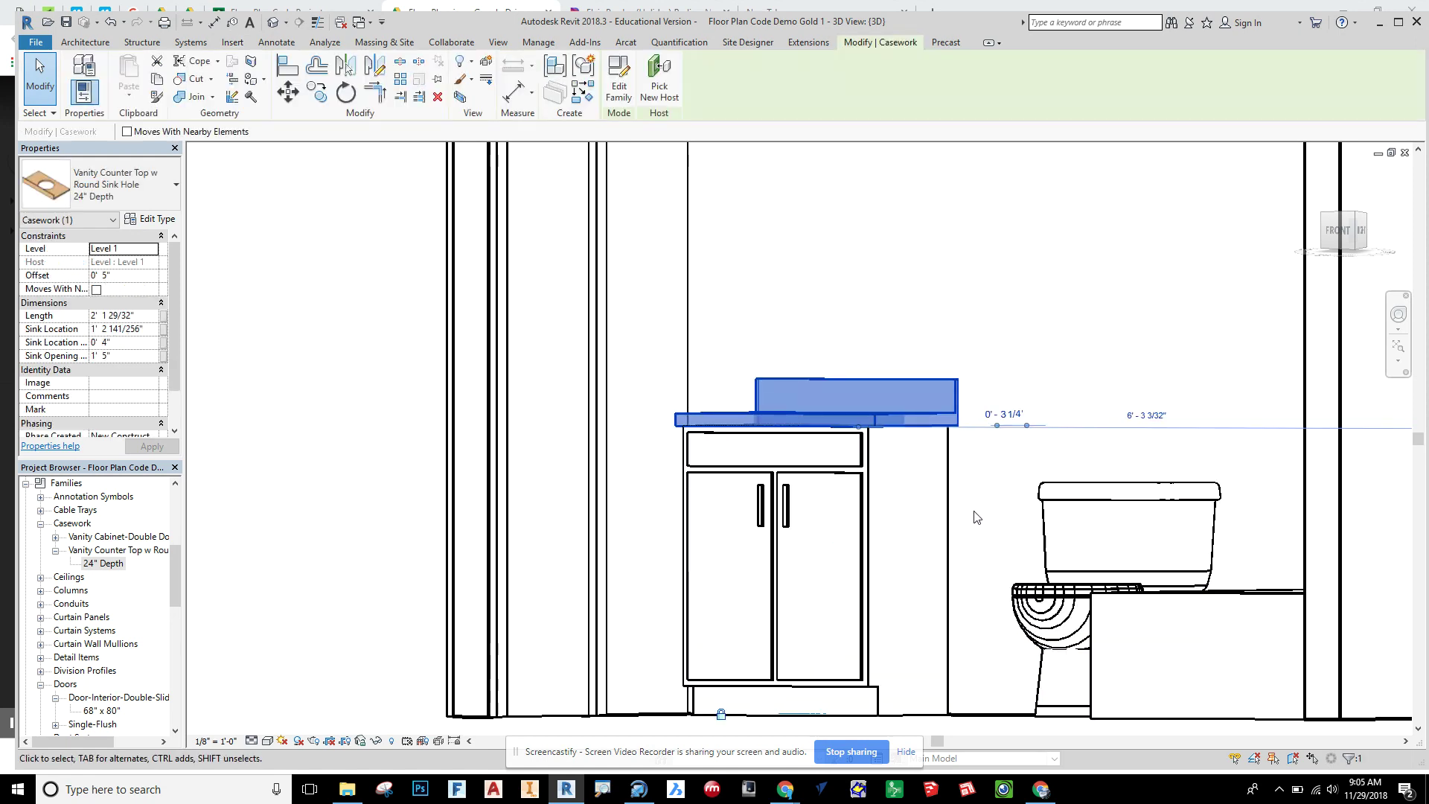
key("Escape")
middle_click_drag(967, 485, 810, 528, "shift")
Step: Centre the round sink hole along the counter top's length in the Level 1 floor plan, at a sink location of 1' 0 243/256"
left_click(856, 524)
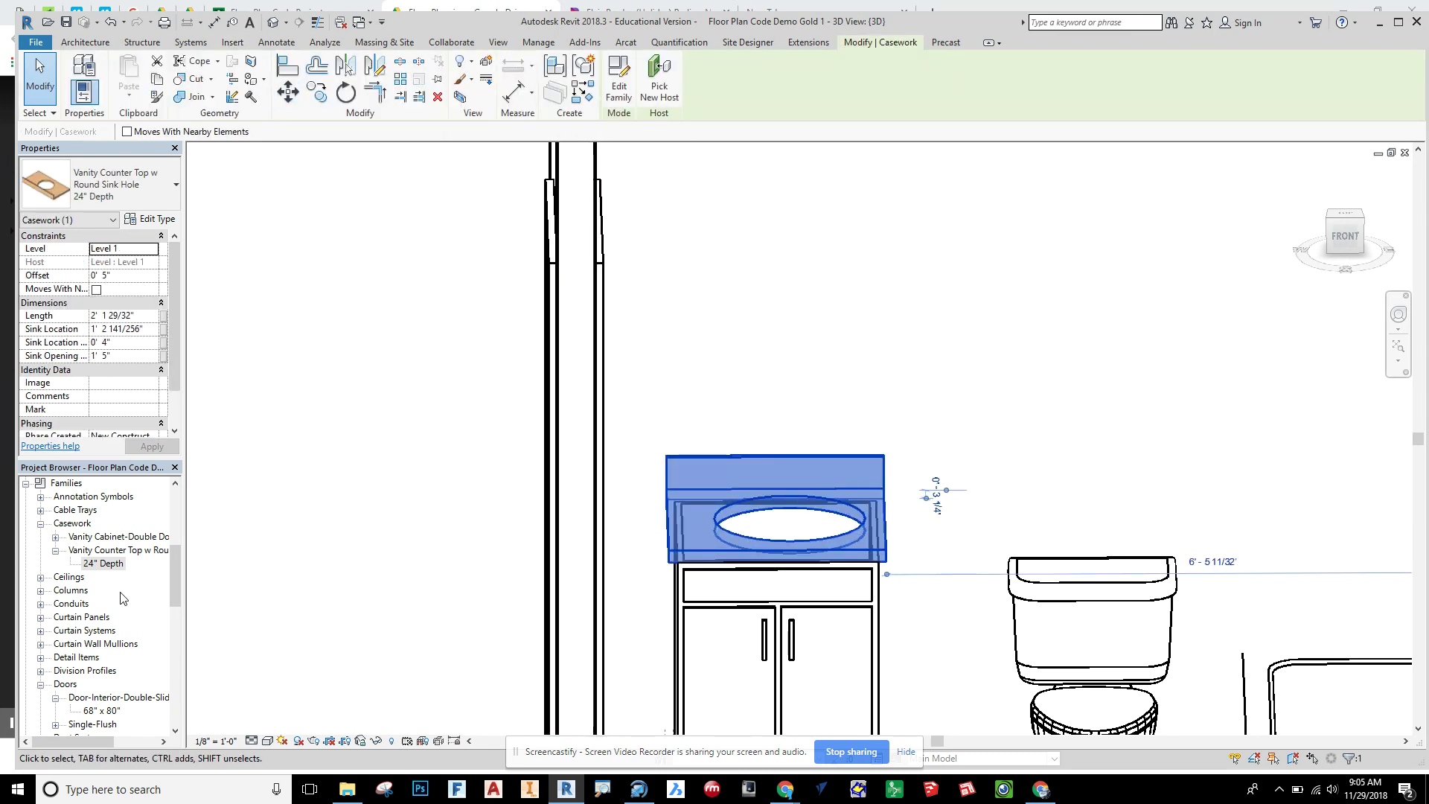
scroll(91, 527, "up", 6)
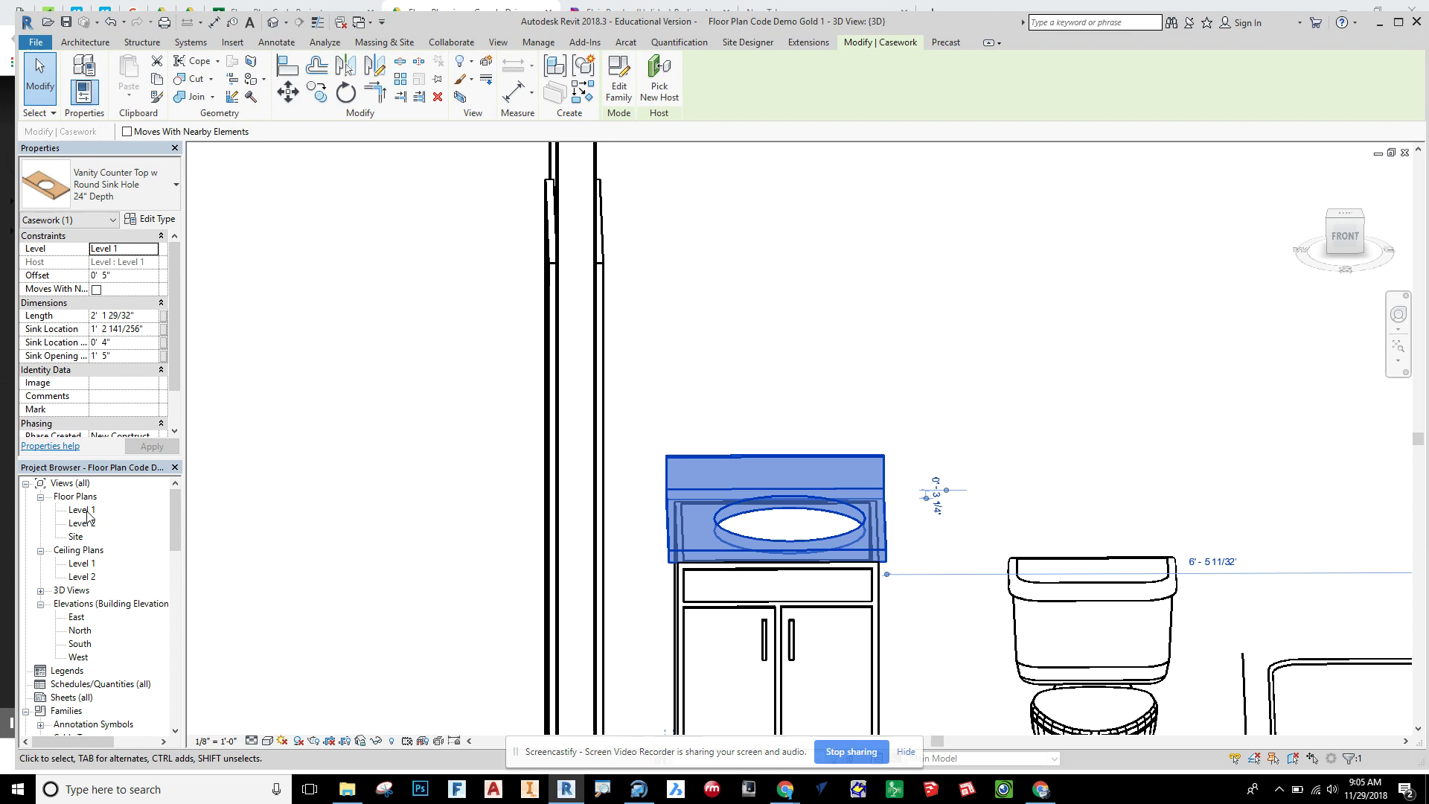
double_click(88, 514)
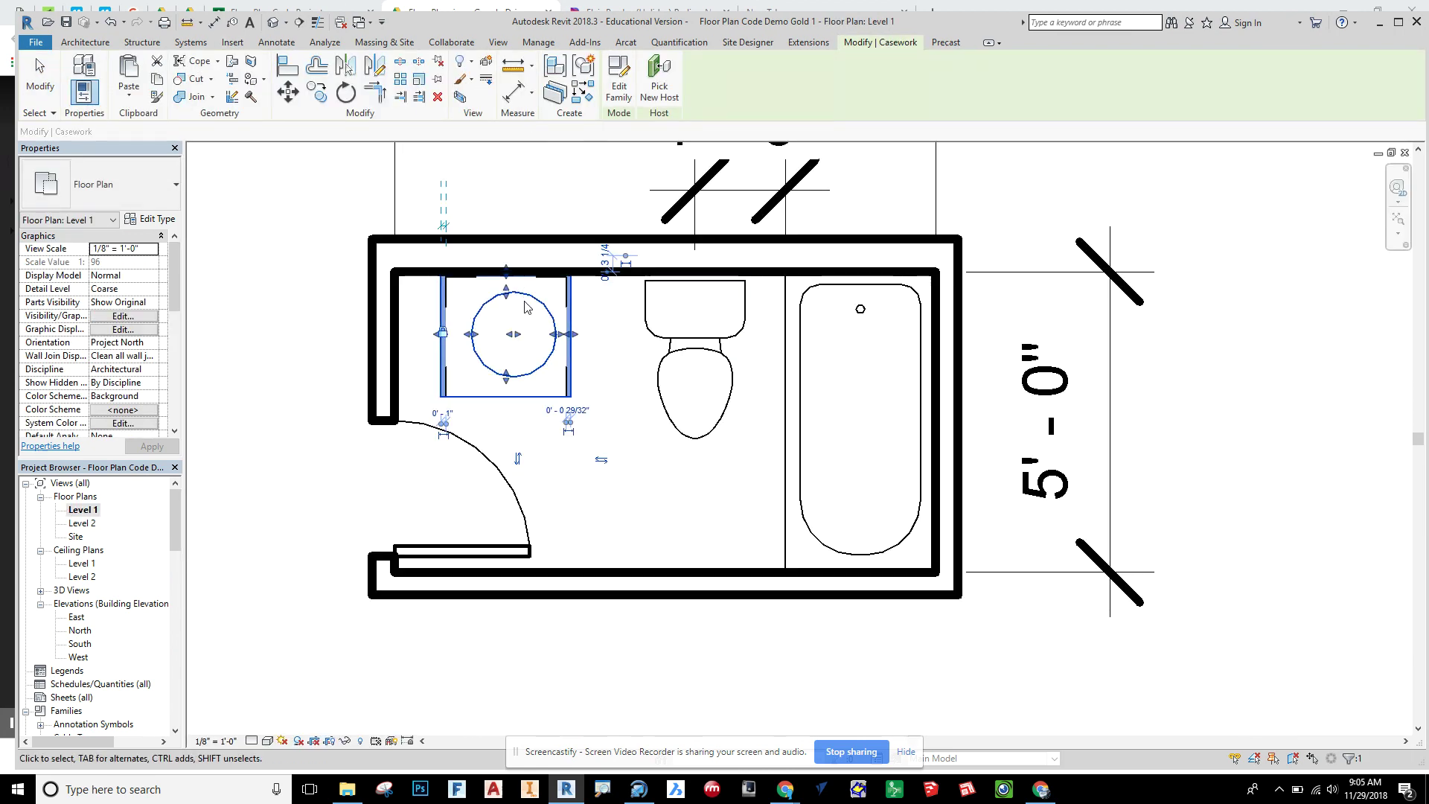
left_click_drag(508, 296, 536, 298)
scroll(521, 309, "up", 5)
left_click_drag(516, 471, 489, 442)
left_click_drag(486, 337, 476, 255)
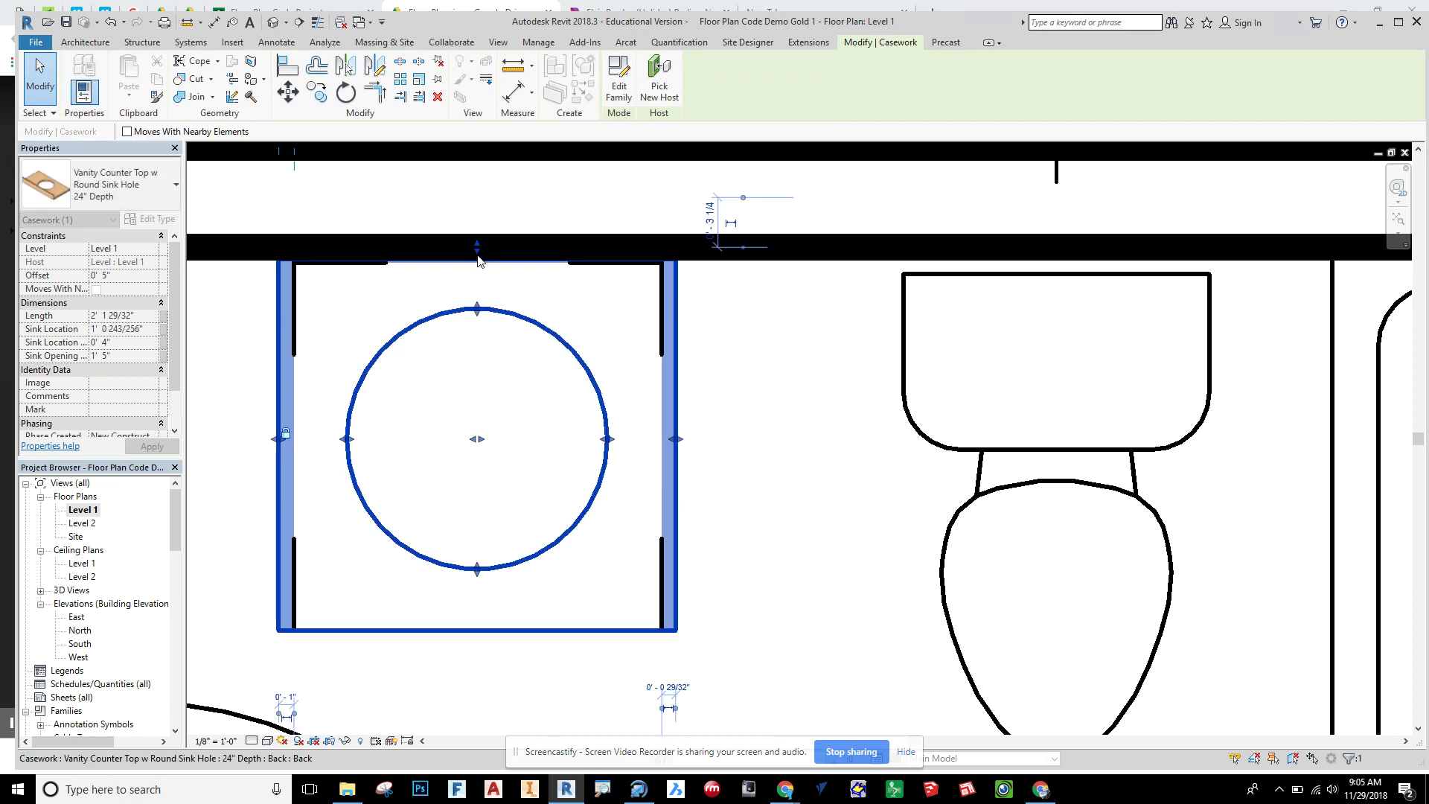
left_click(783, 492)
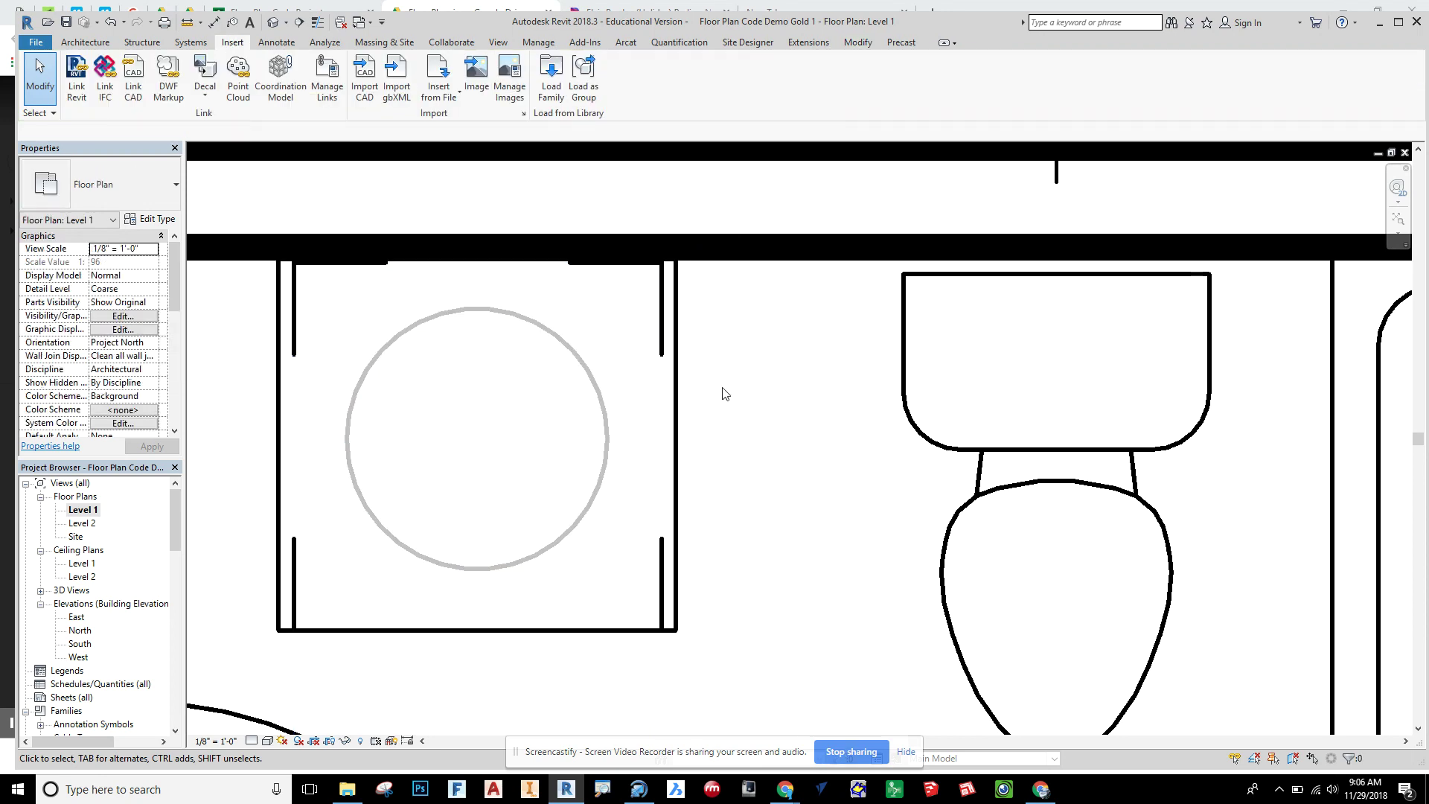
Step: Start loading a family and browse the US Imperial library to the Sinks folder under Plumbing, Architectural, Fixtures
left_click(551, 79)
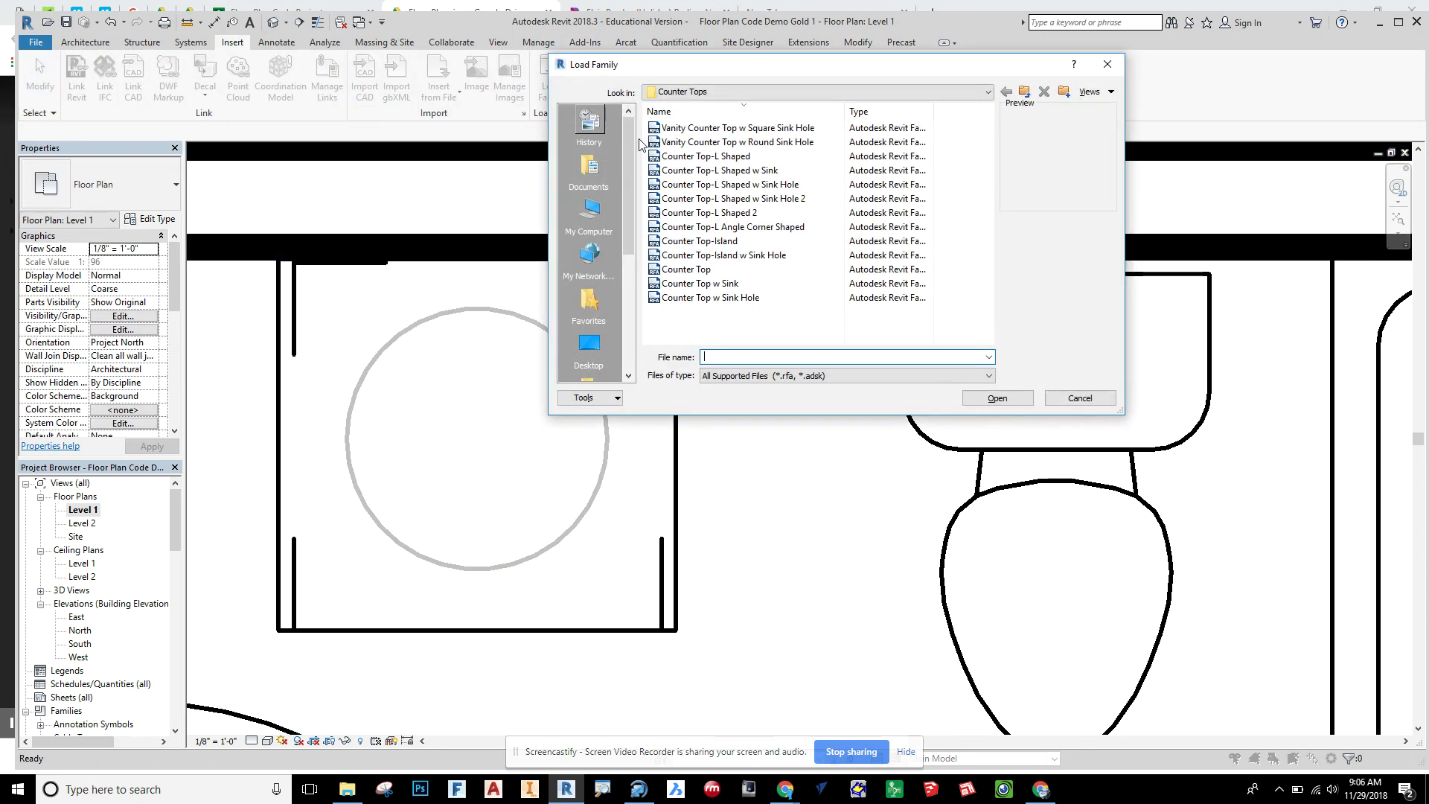
left_click(742, 91)
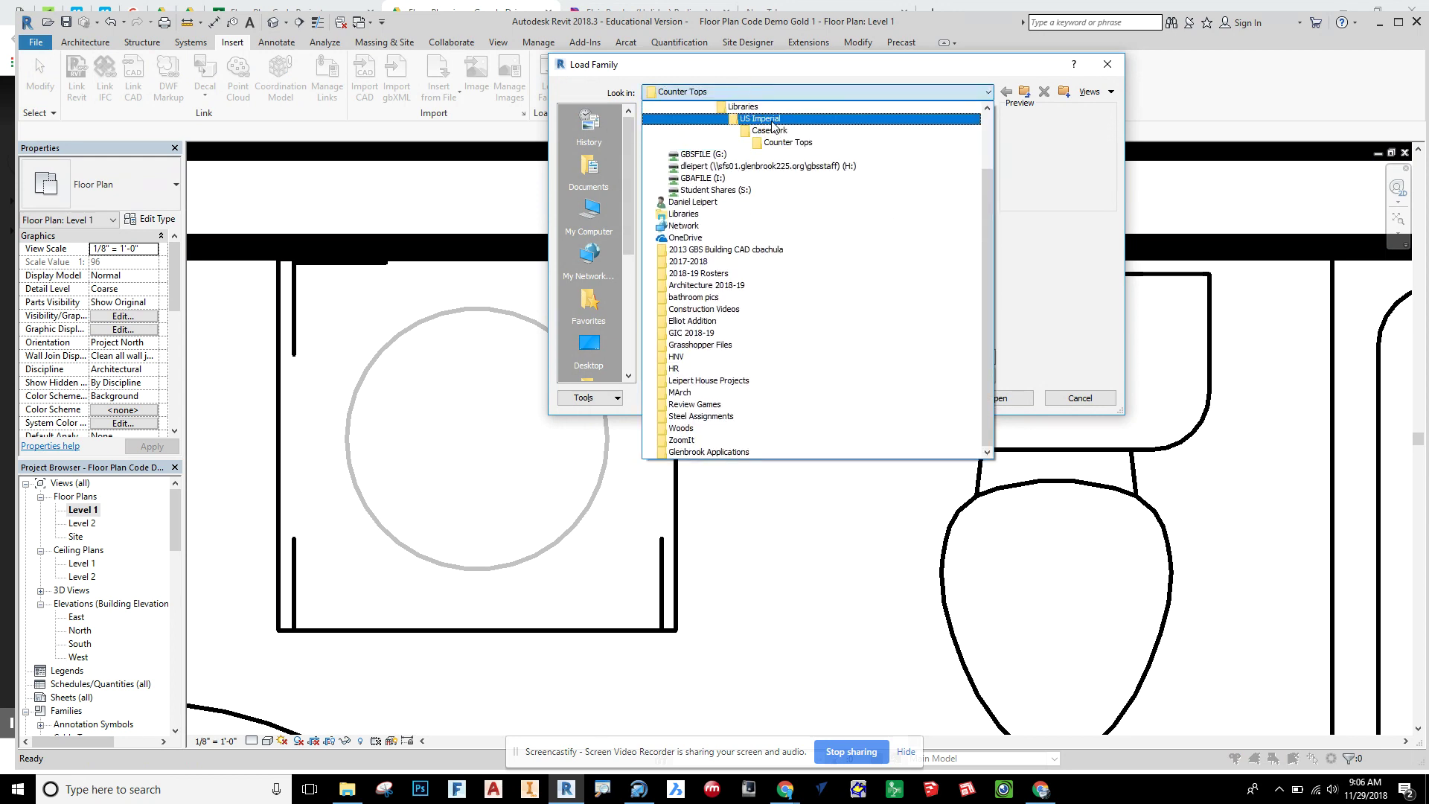
left_click(774, 120)
scroll(711, 237, "down", 2)
double_click(700, 283)
double_click(696, 141)
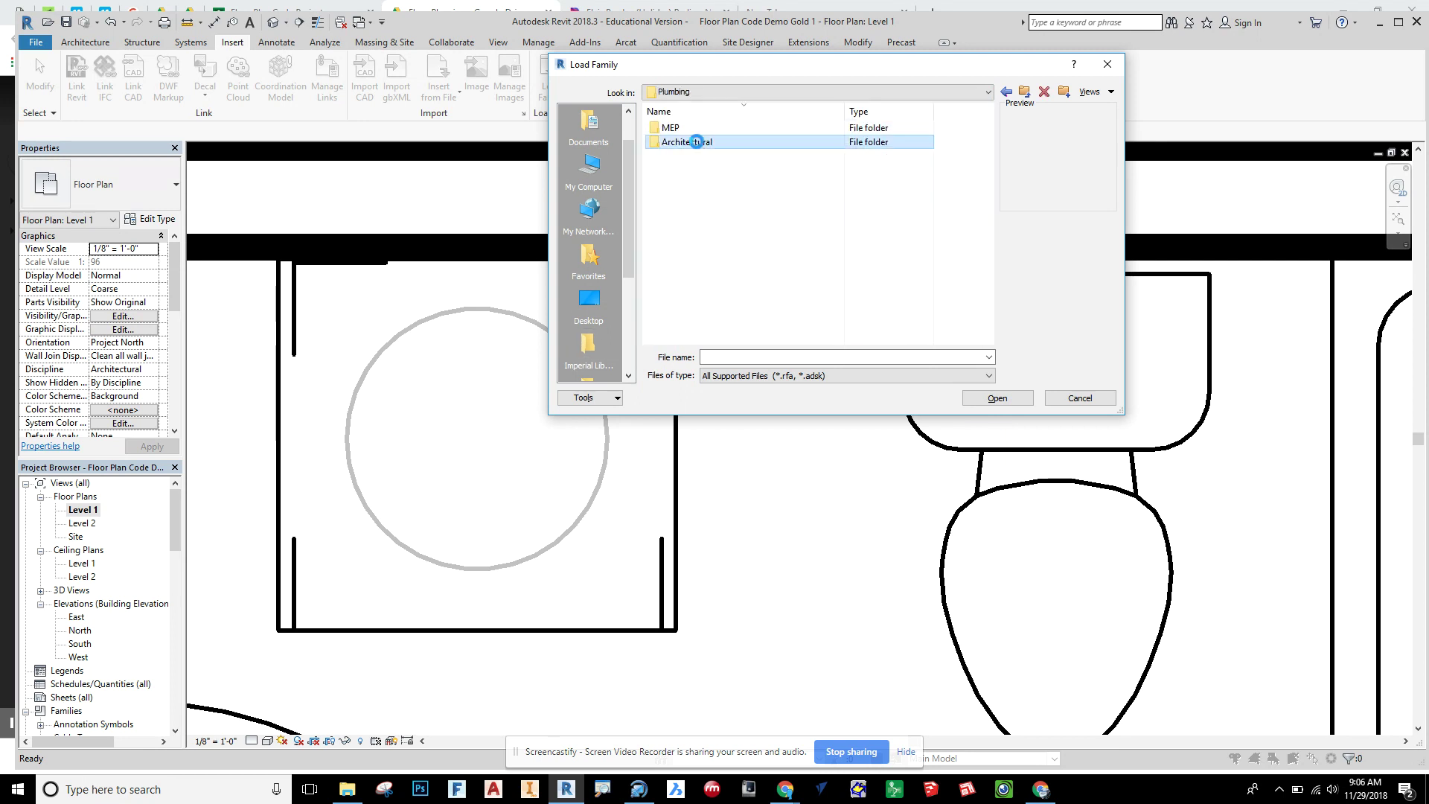
double_click(681, 128)
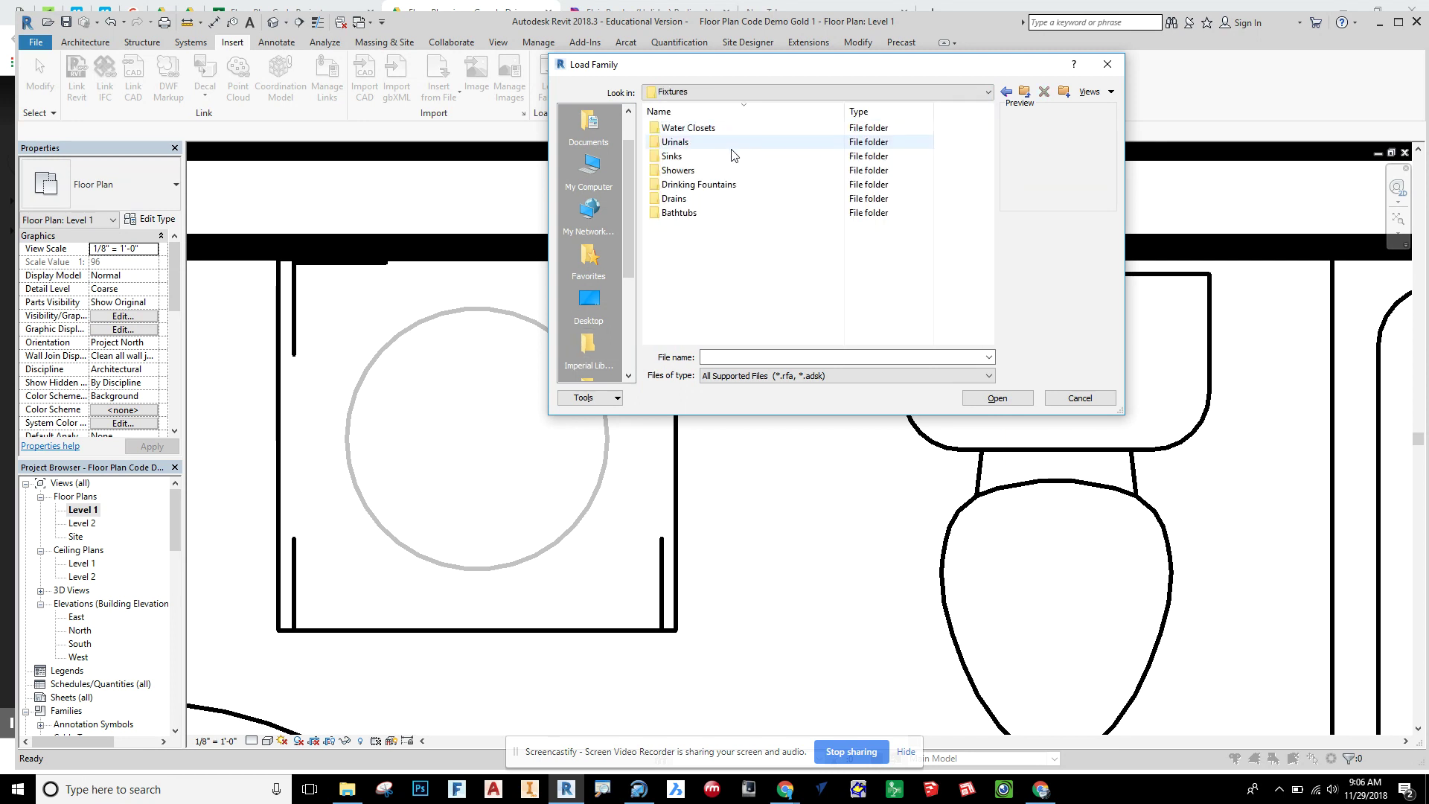
double_click(717, 156)
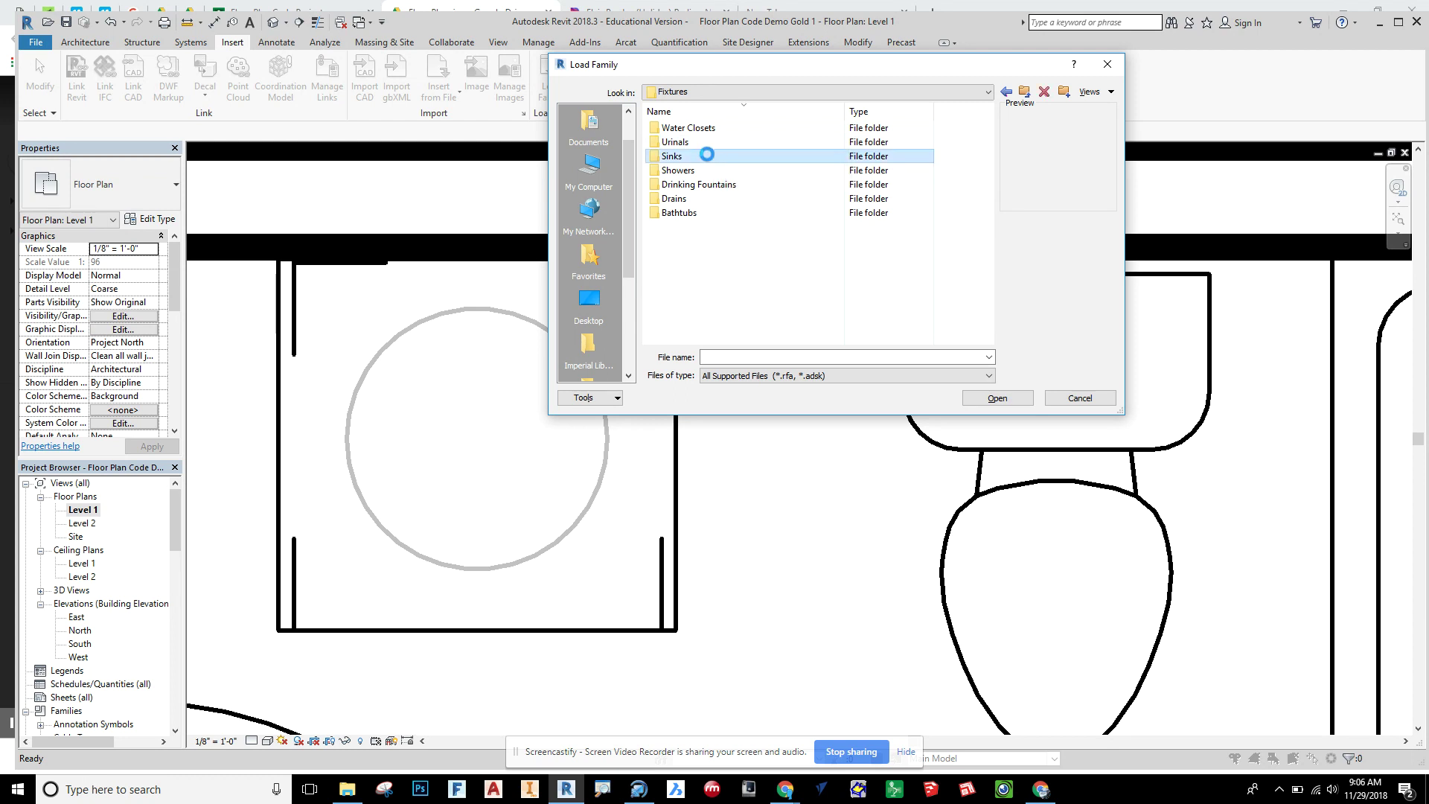
Step: Compare the previews of the 2D and vanity sinks, and load the Sink Vanity-Round family
left_click(712, 156)
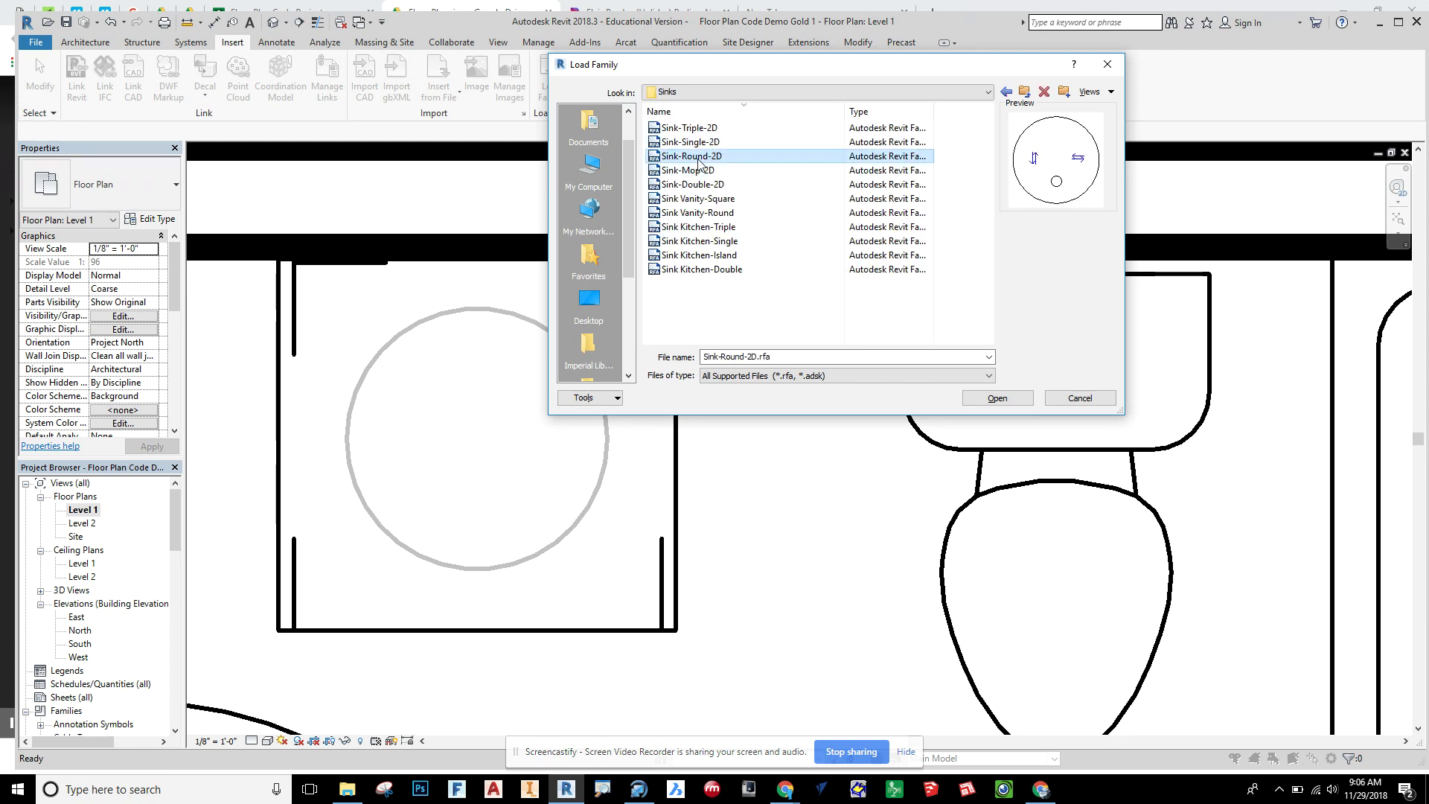
left_click(698, 143)
left_click(704, 157)
left_click(705, 214)
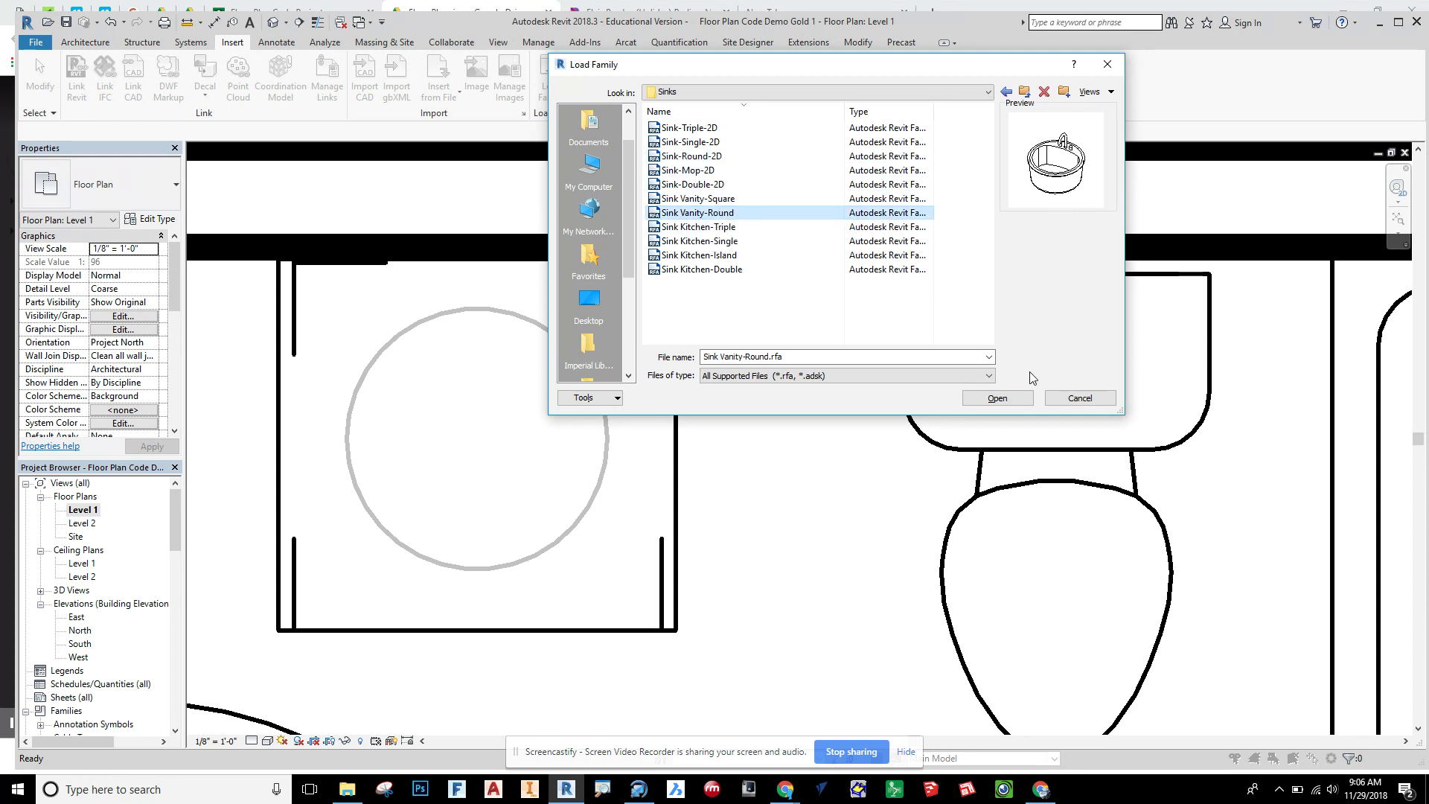
left_click(1001, 399)
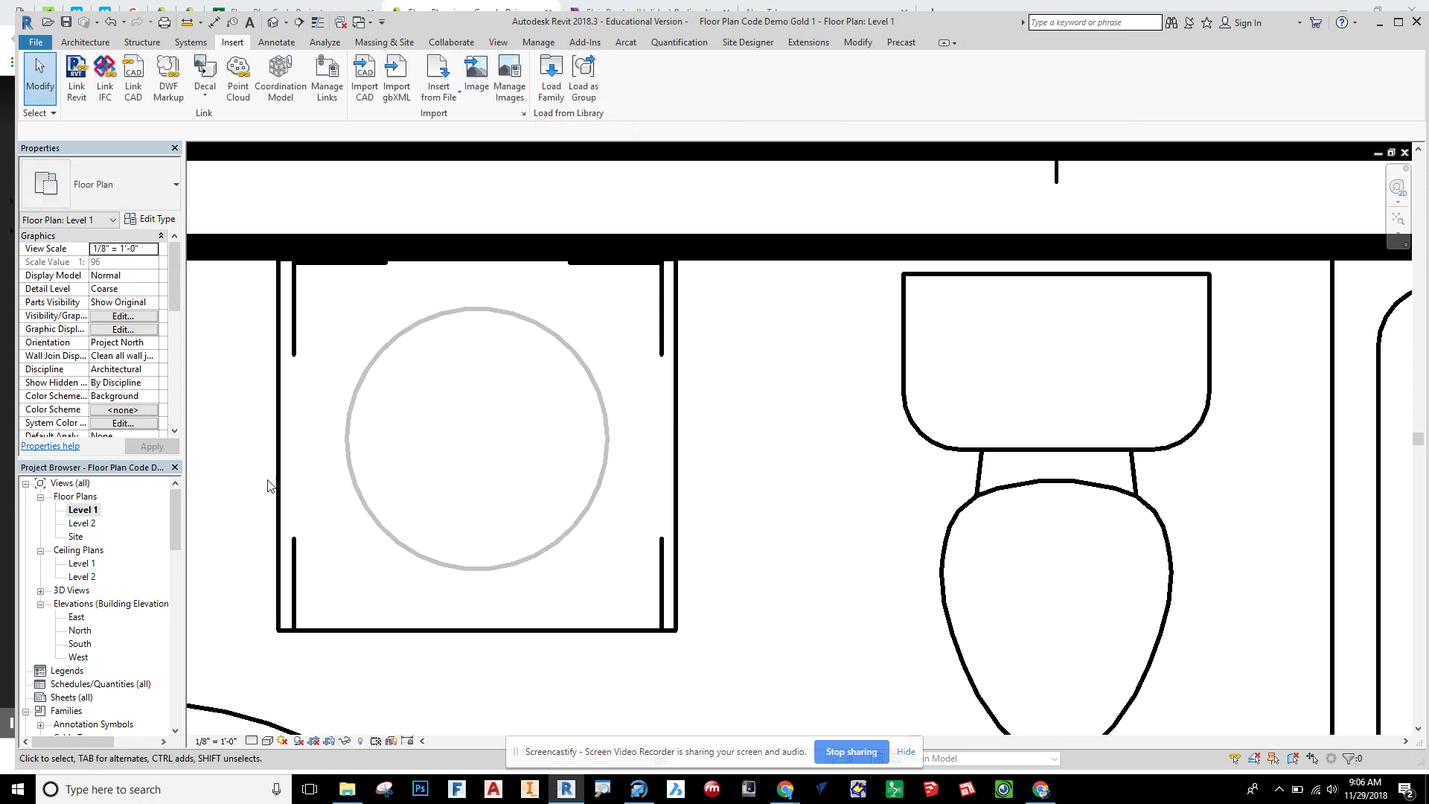
Step: Place a 19" x 19" Sink Vanity-Round over the counter top's round hole, aligned with the vanity cabinet's centreline
scroll(75, 655, "down", 5)
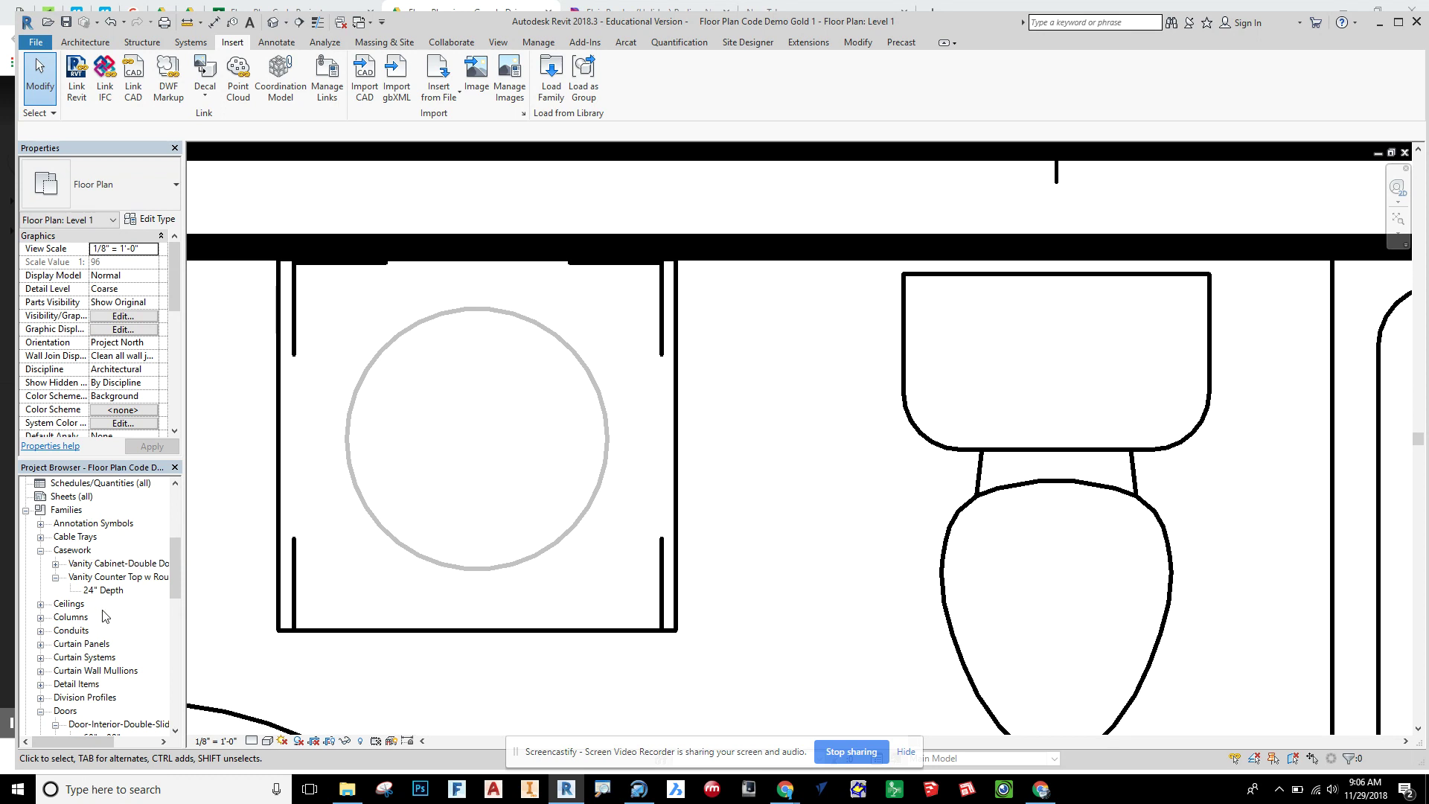
scroll(116, 655, "down", 3)
scroll(115, 653, "down", 4)
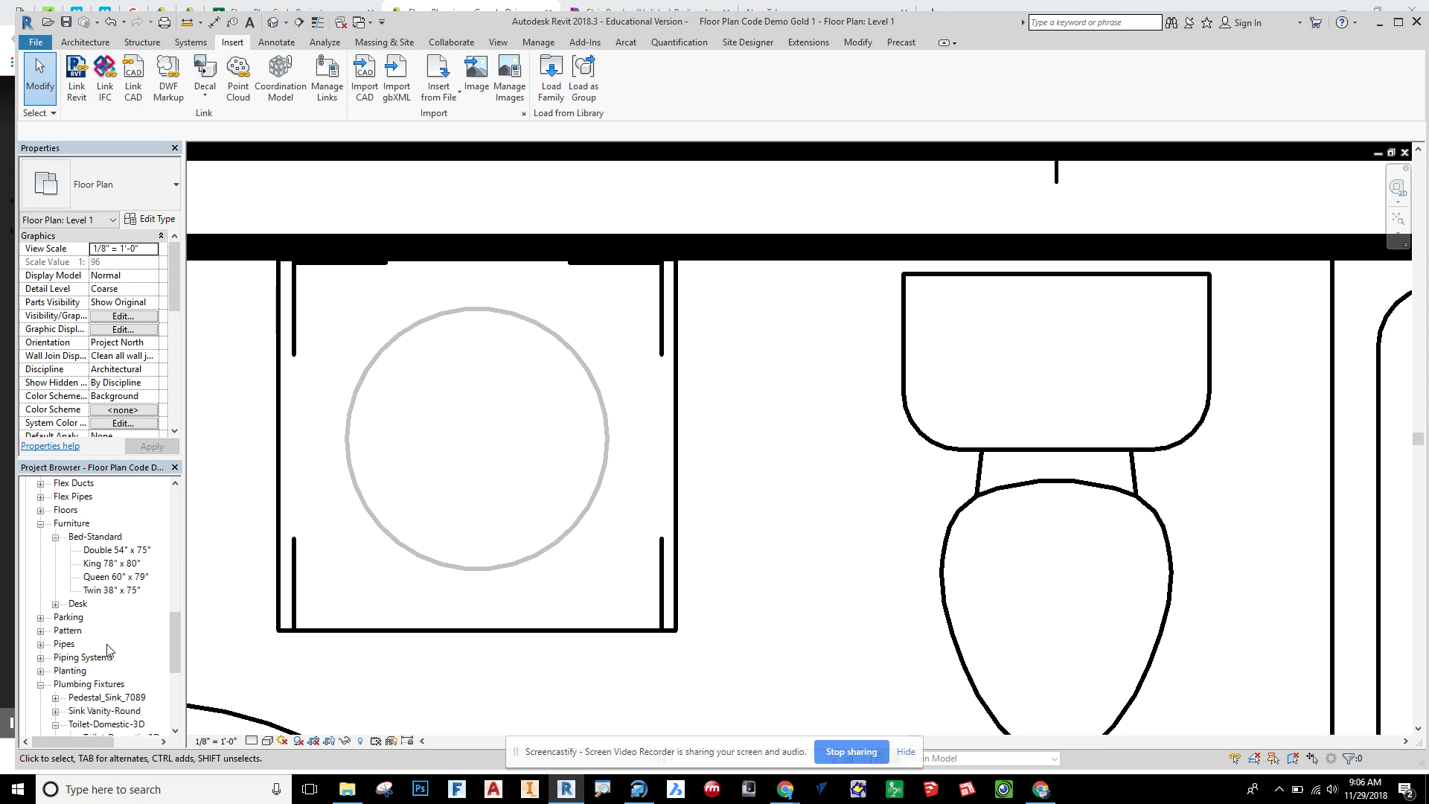
scroll(85, 670, "down", 2)
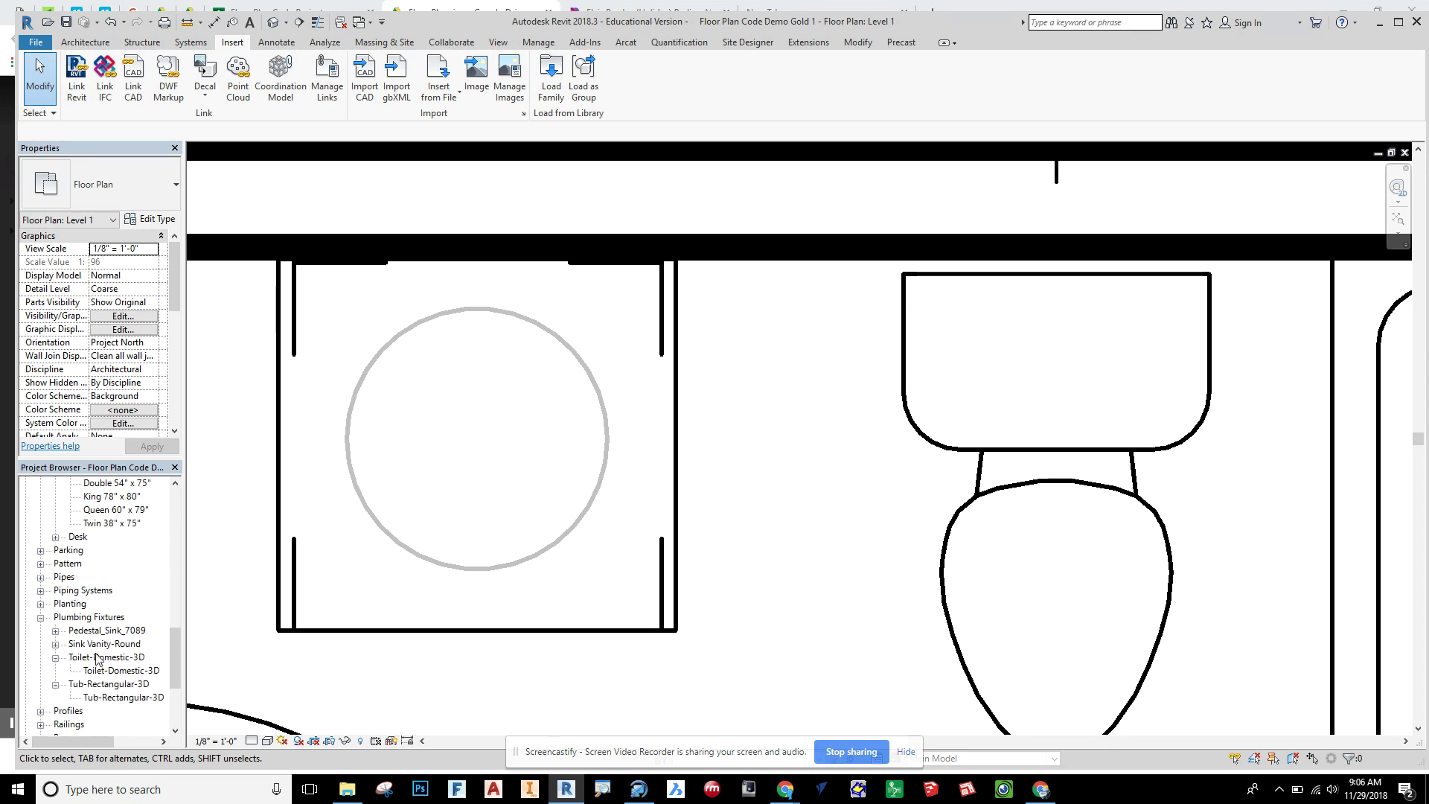
left_click(55, 644)
left_click_drag(101, 657, 428, 489)
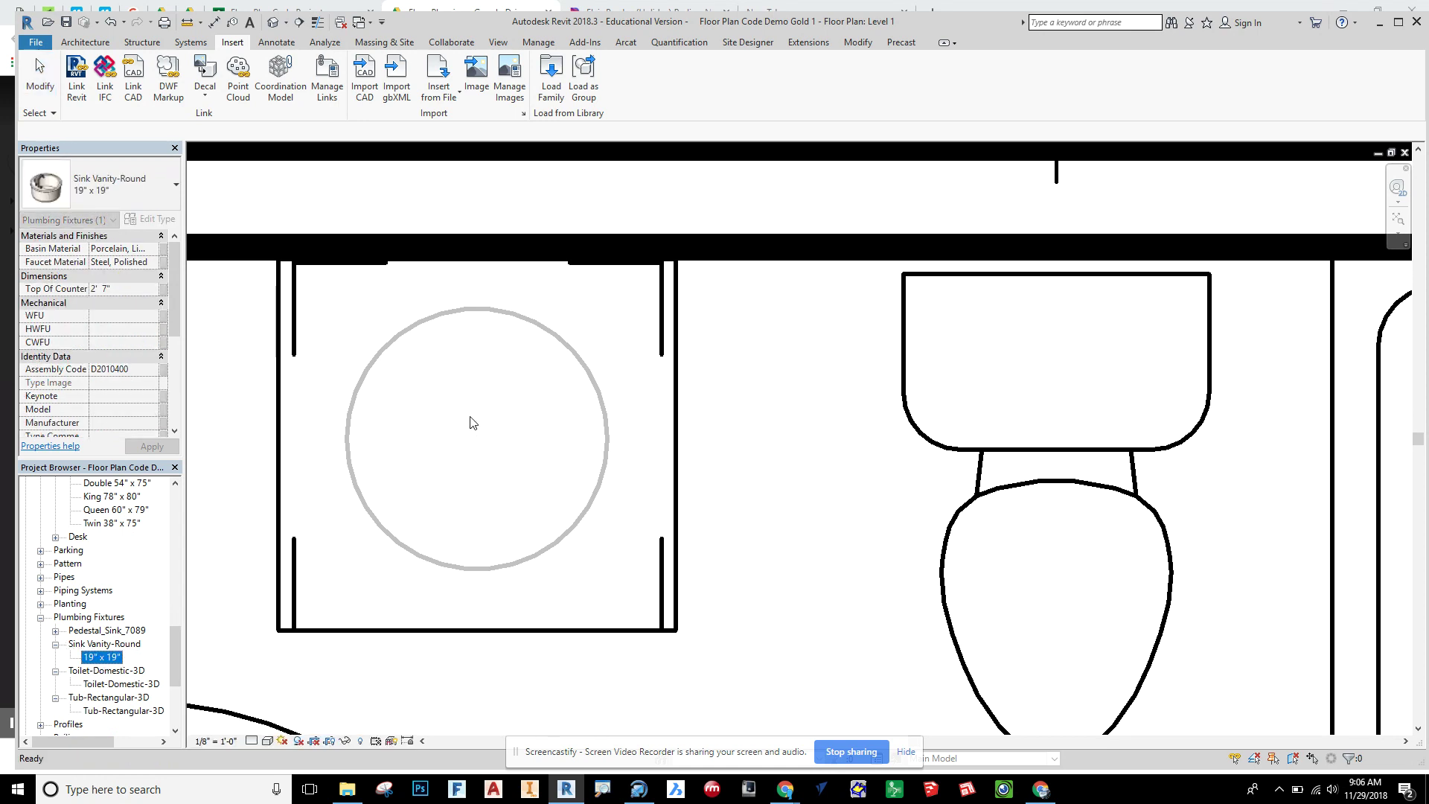
left_click_drag(473, 423, 468, 449)
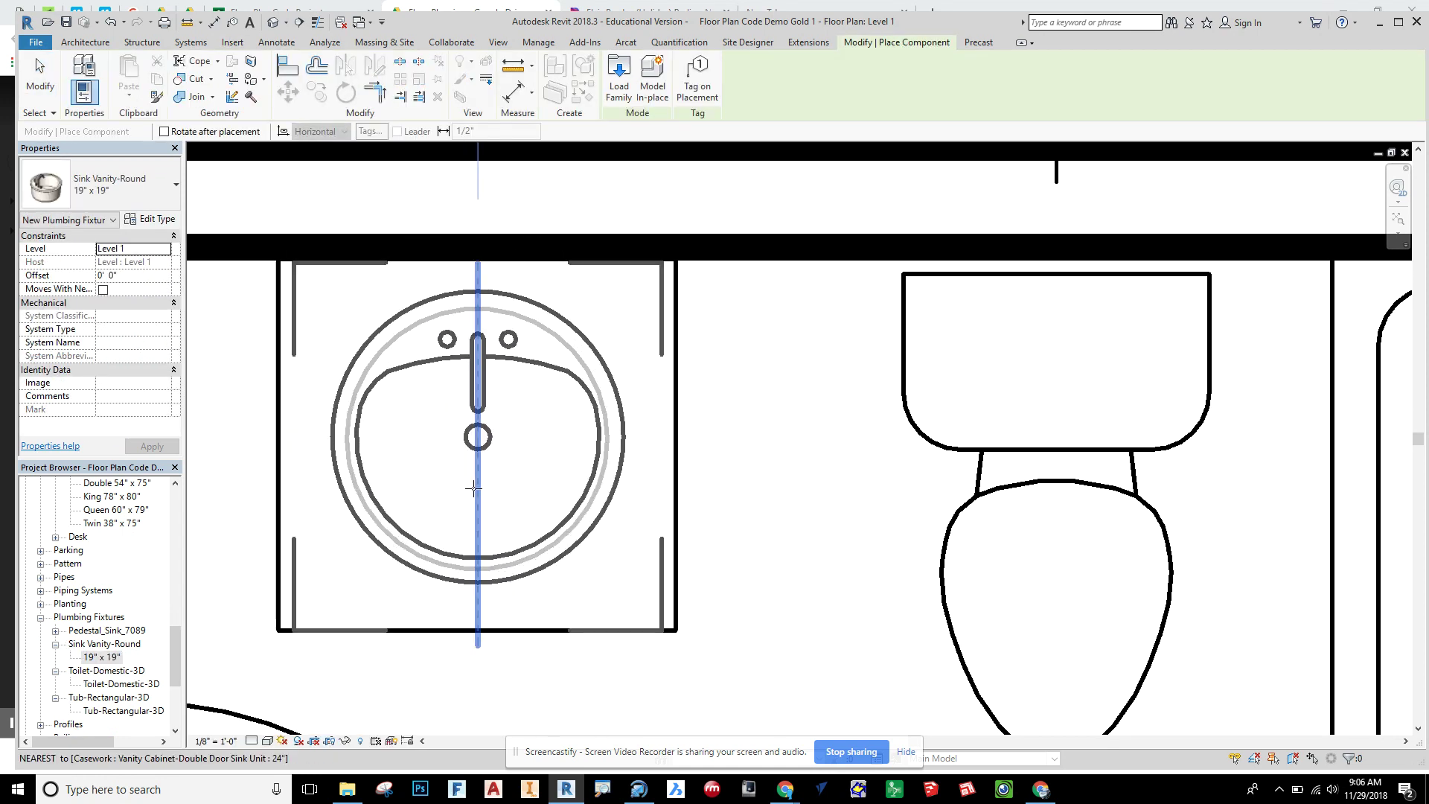
left_click(477, 483)
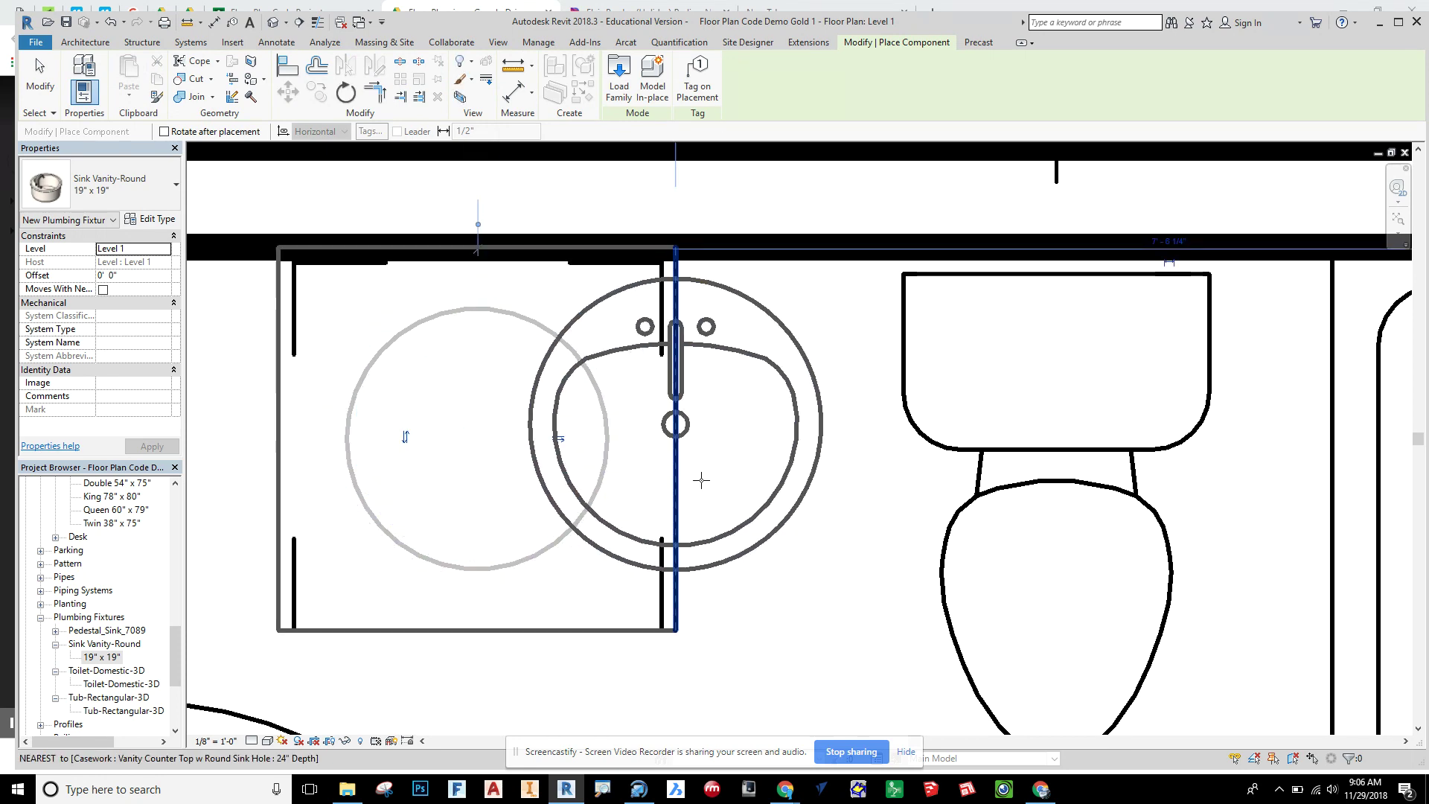
key("Escape")
key("Escape")
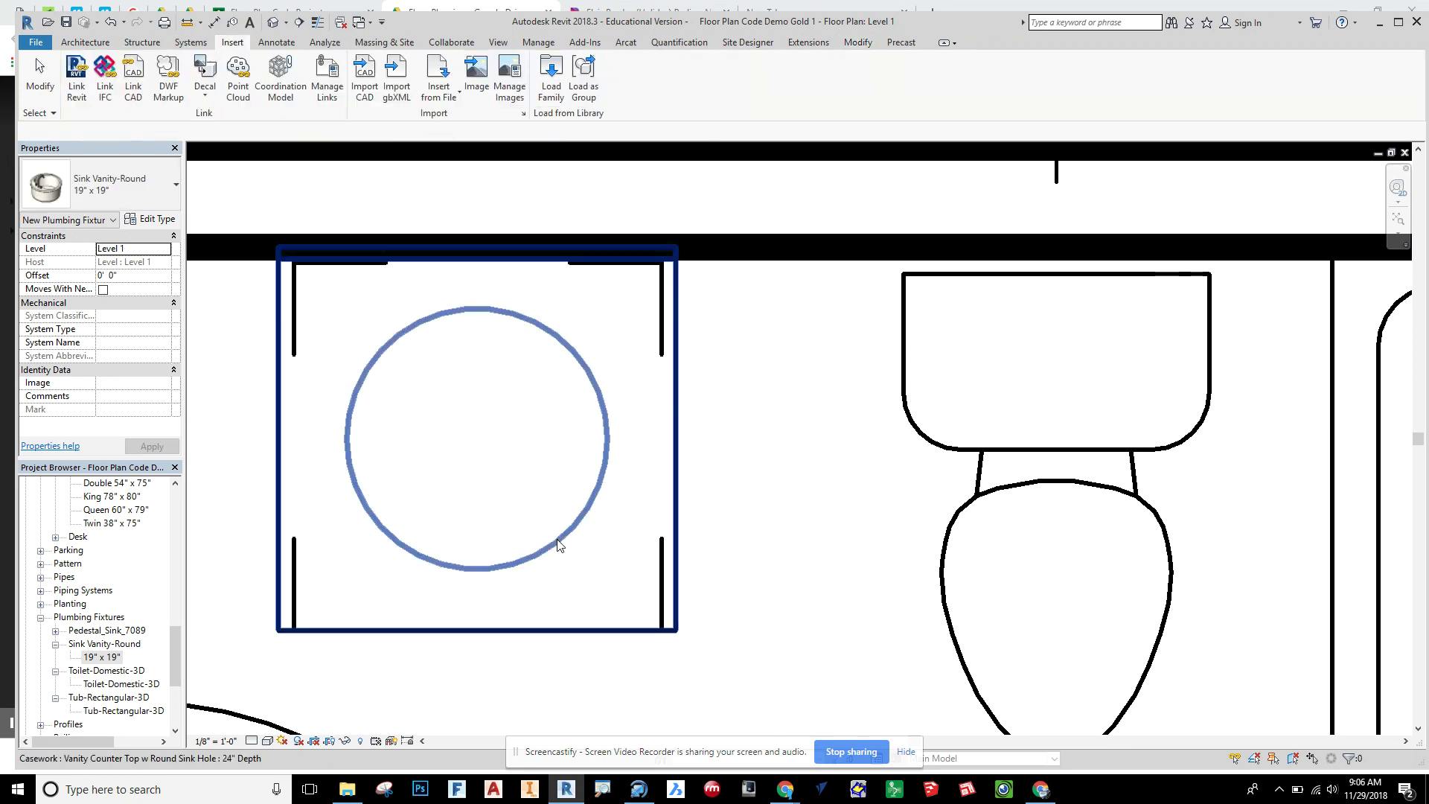
left_click(576, 406)
key("Escape")
Step: Raise the round vanity sink in the 3D view to an offset of 0' 5" and check its fit in the counter top
left_click(274, 21)
middle_click_drag(974, 507, 822, 434, "shift")
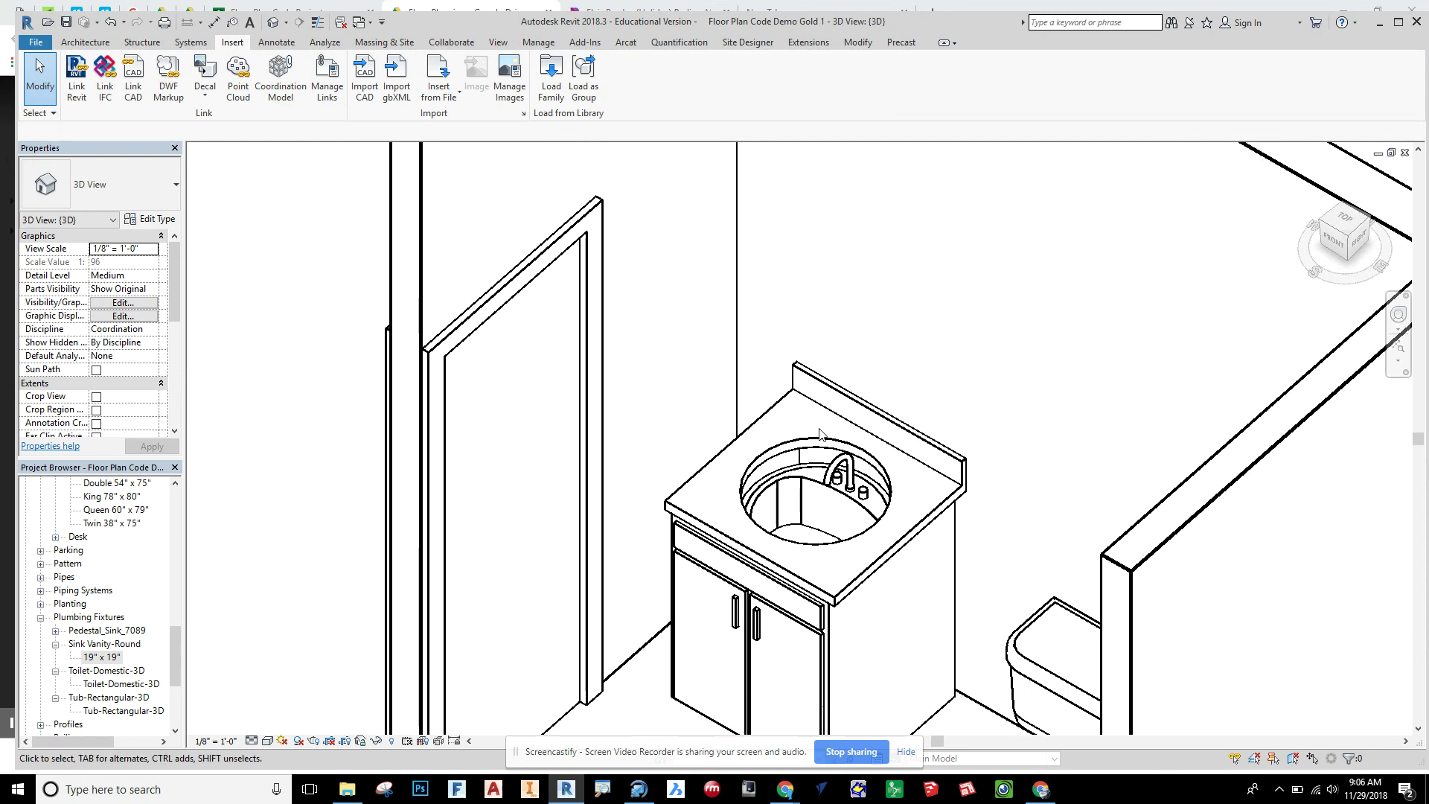
scroll(819, 434, "up", 5)
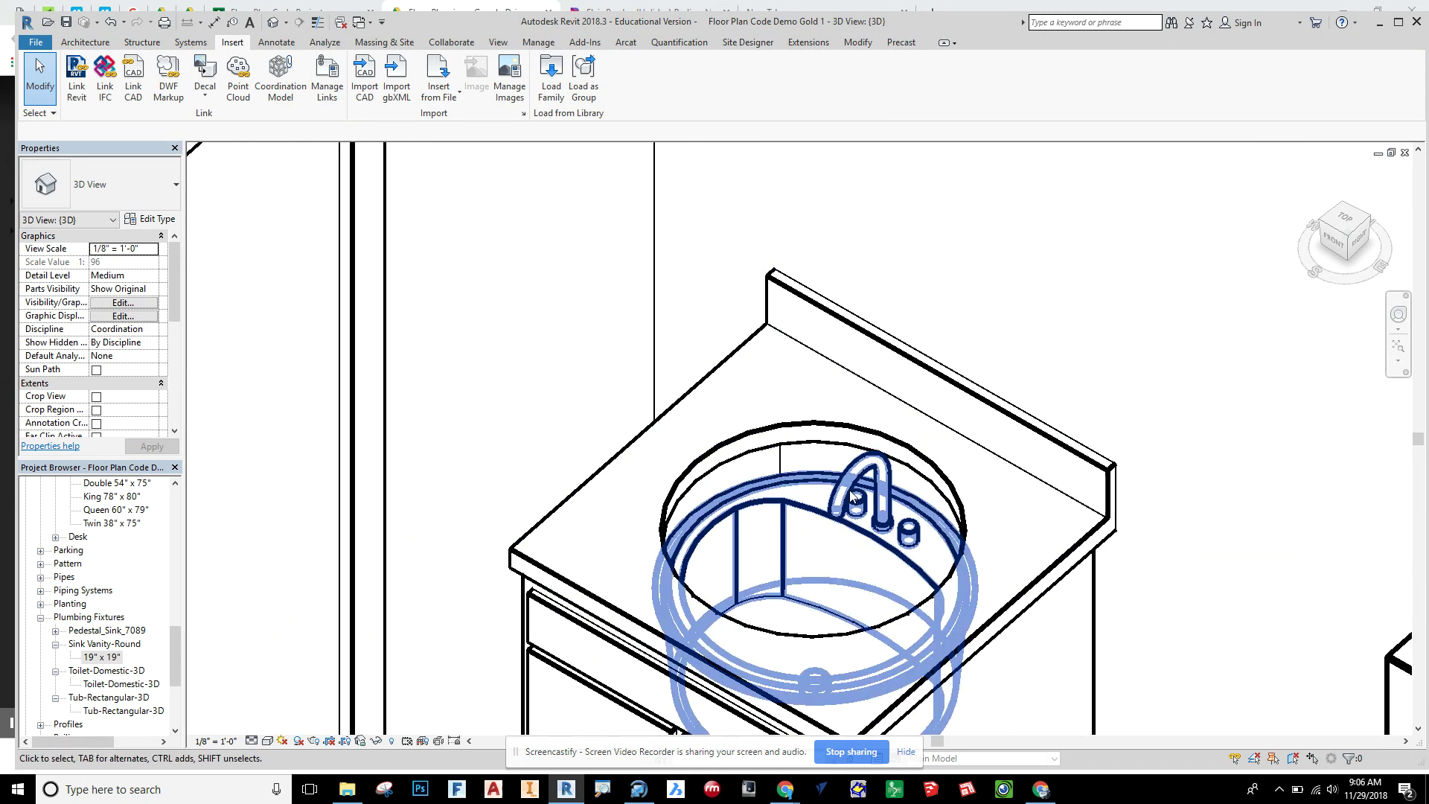
left_click(852, 497)
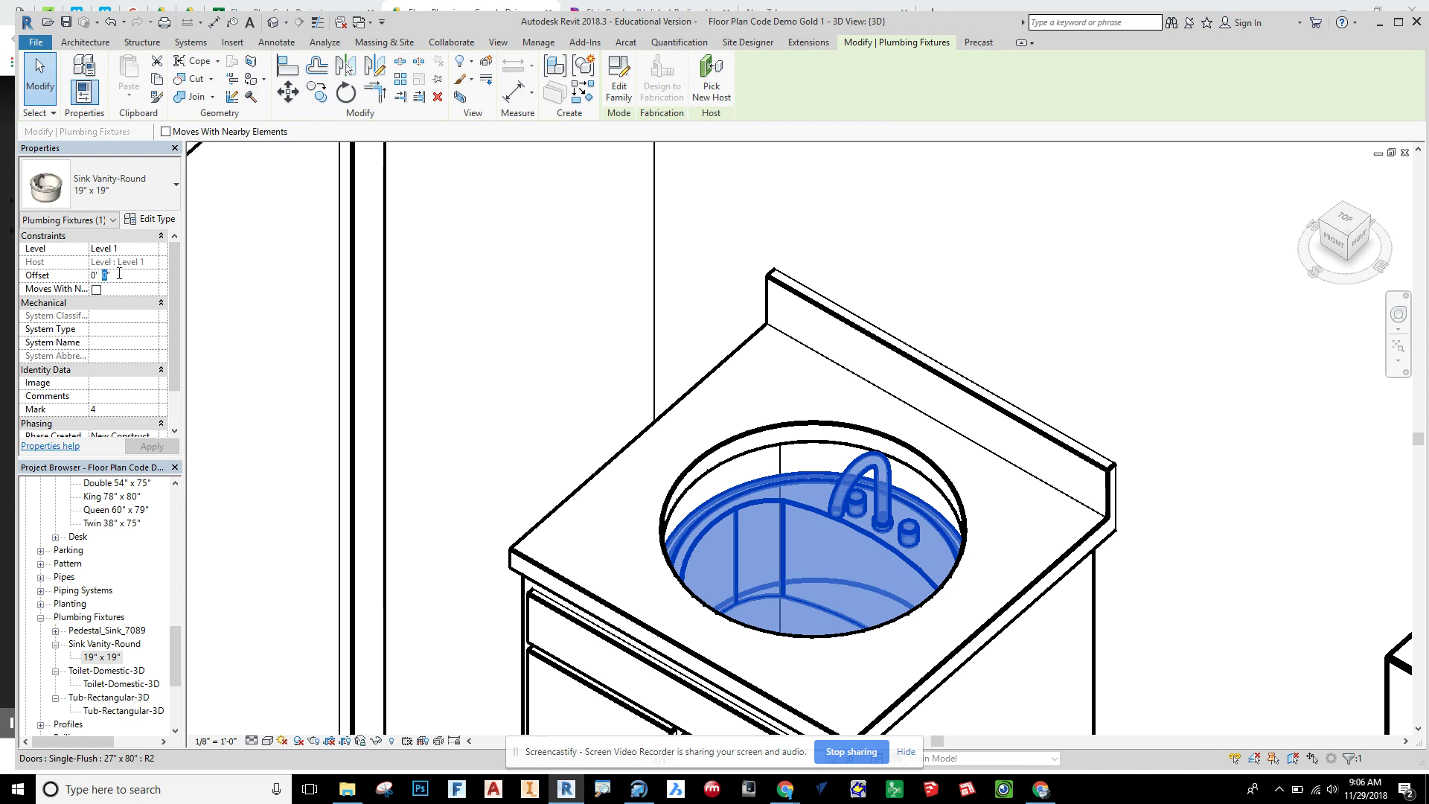
key("Return")
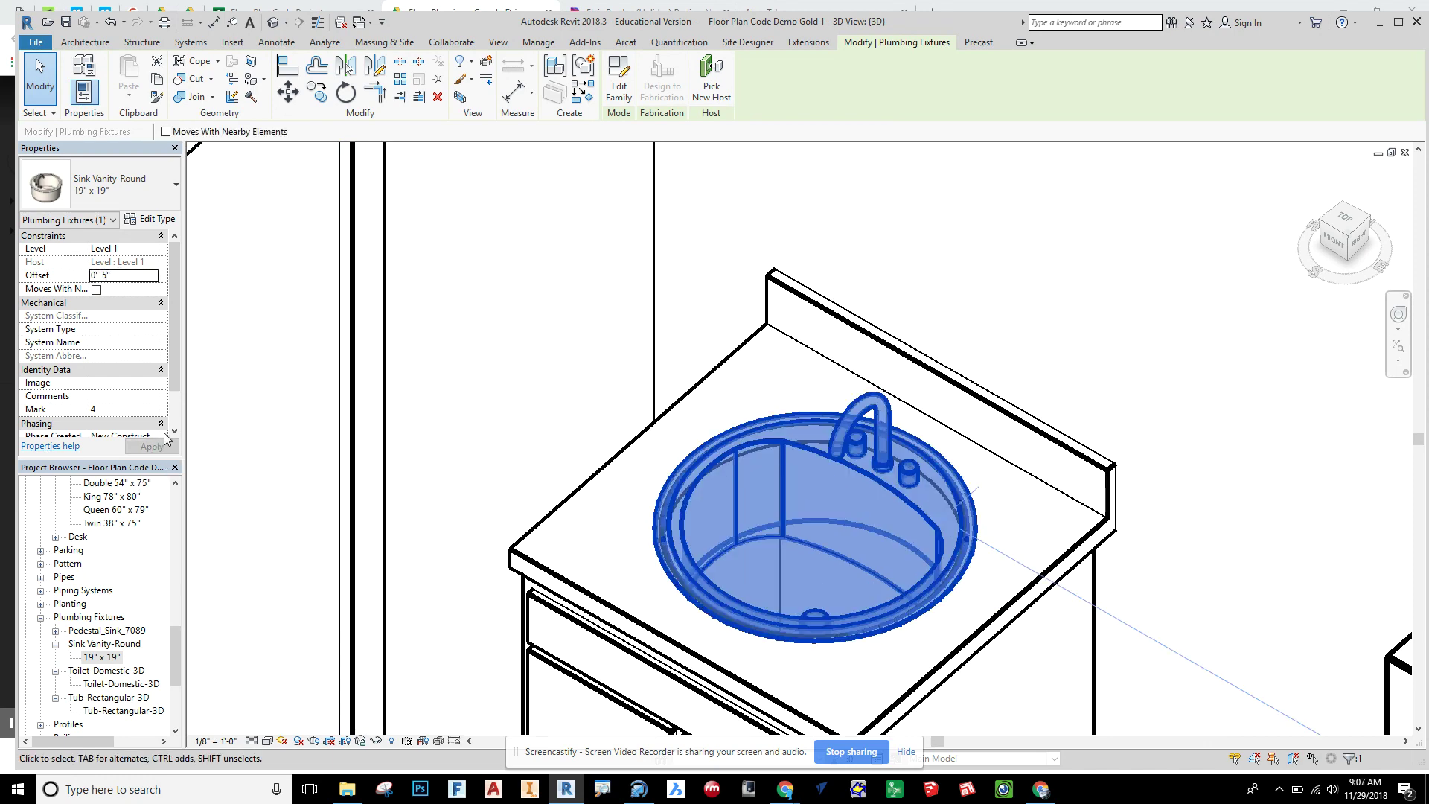
left_click(603, 366)
middle_click_drag(953, 476, 809, 457, "shift")
scroll(977, 614, "down", 3)
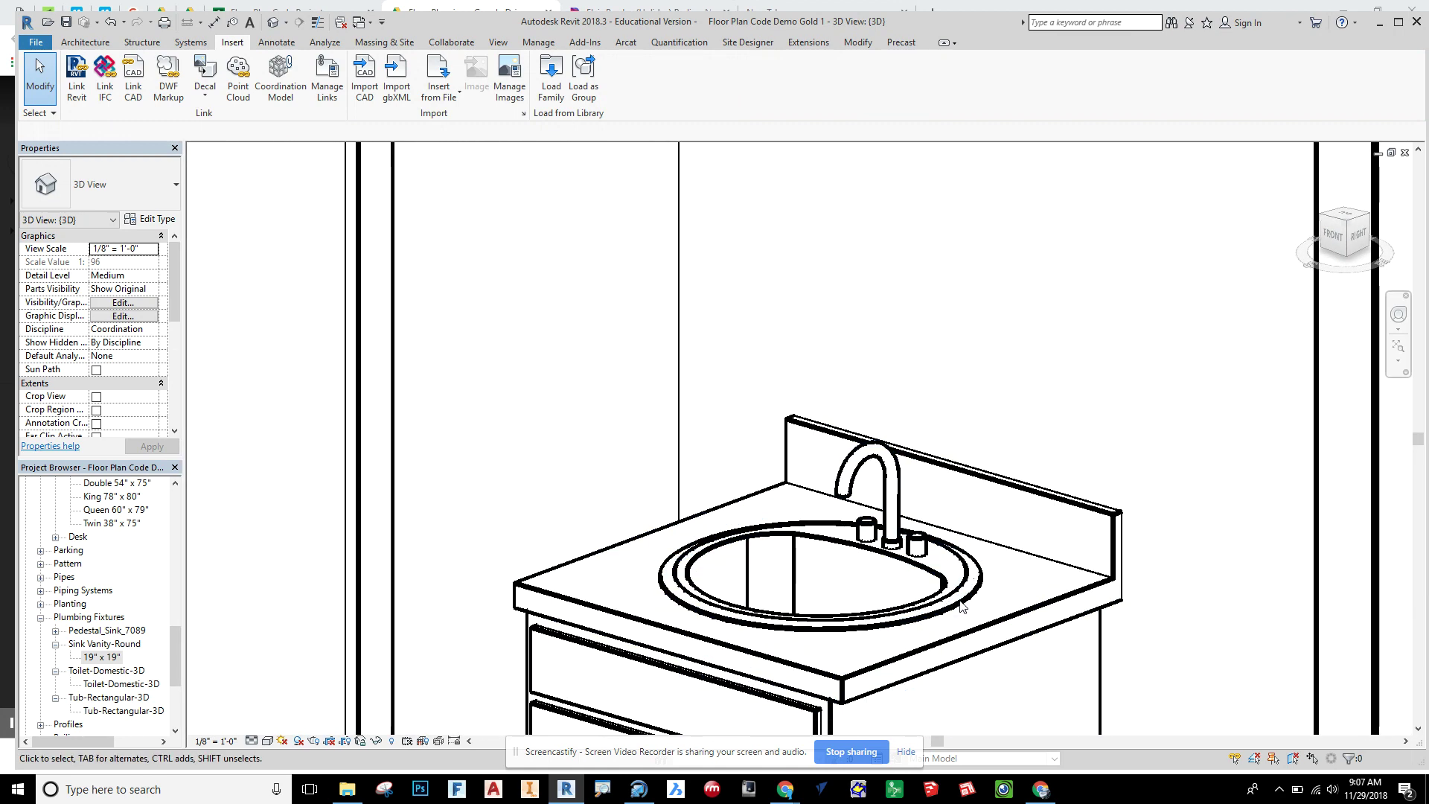
left_click(942, 610)
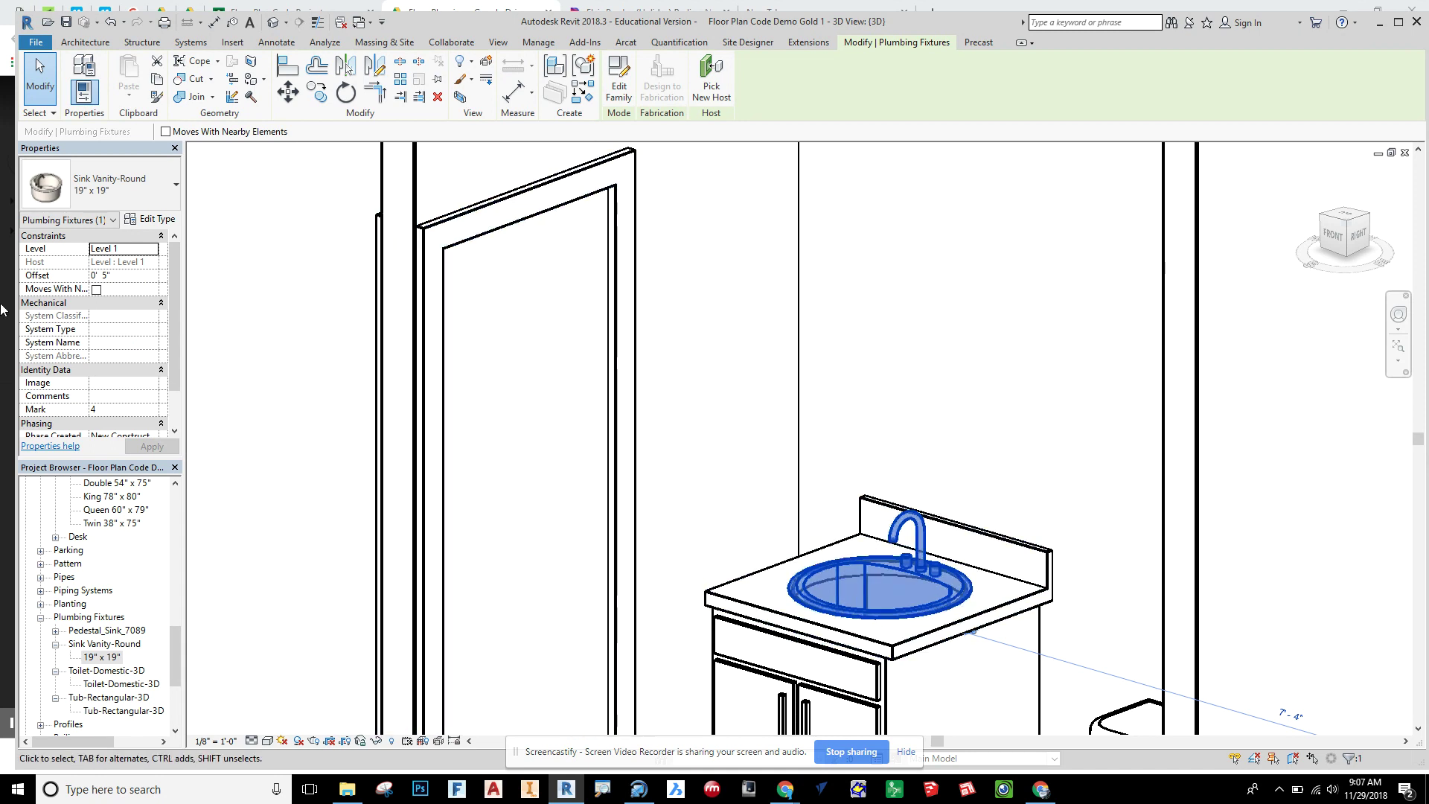
Step: Lower the round vanity sink to an offset of 0' 4" and check its fit in the counter top
left_click(105, 275)
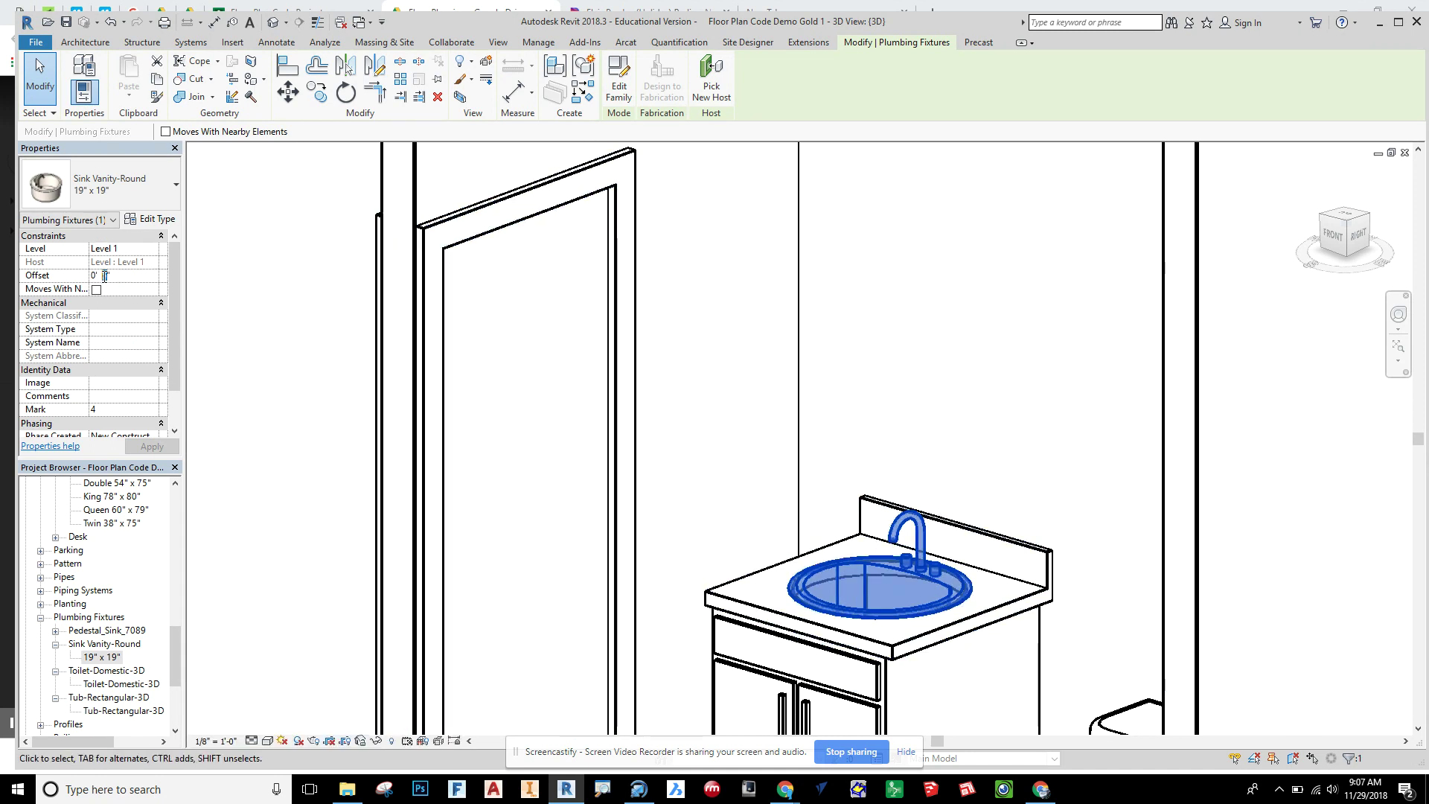
key("Return")
type("4")
left_click(166, 444)
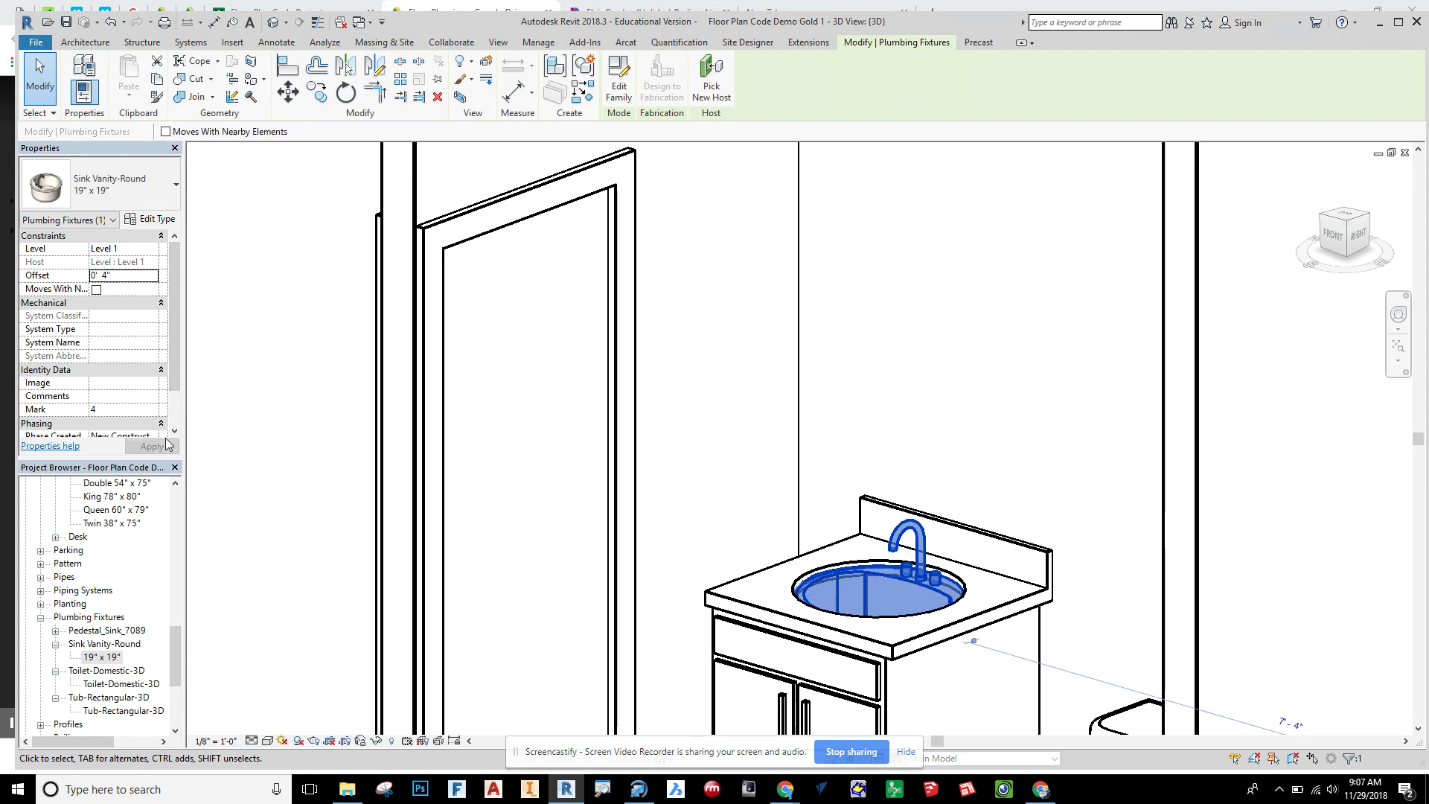
key("Escape")
middle_click_drag(952, 454, 925, 562, "shift")
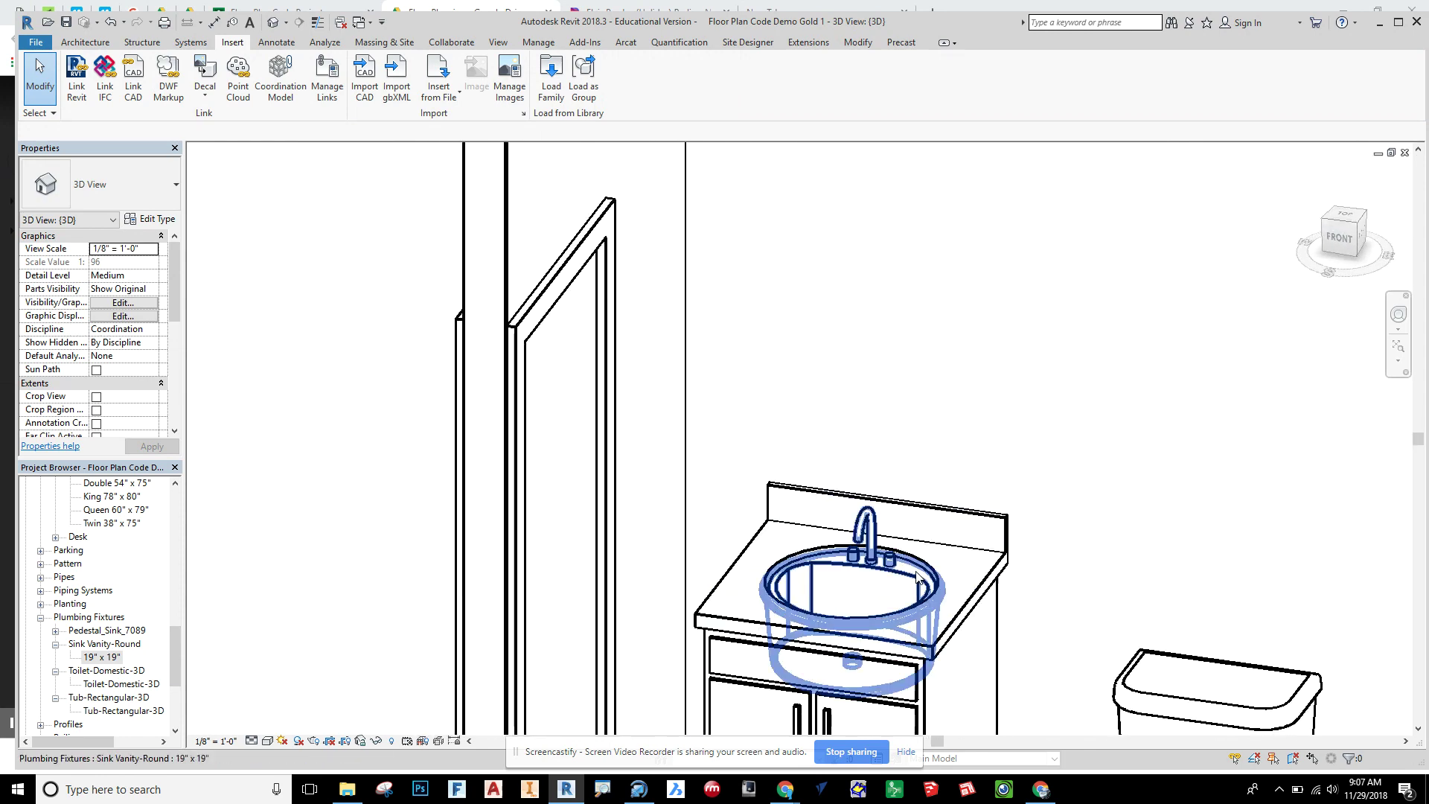
Step: Set the round vanity sink's offset to 0' 3 1/2" and check how it sits in the counter top
left_click(925, 560)
left_click(105, 275)
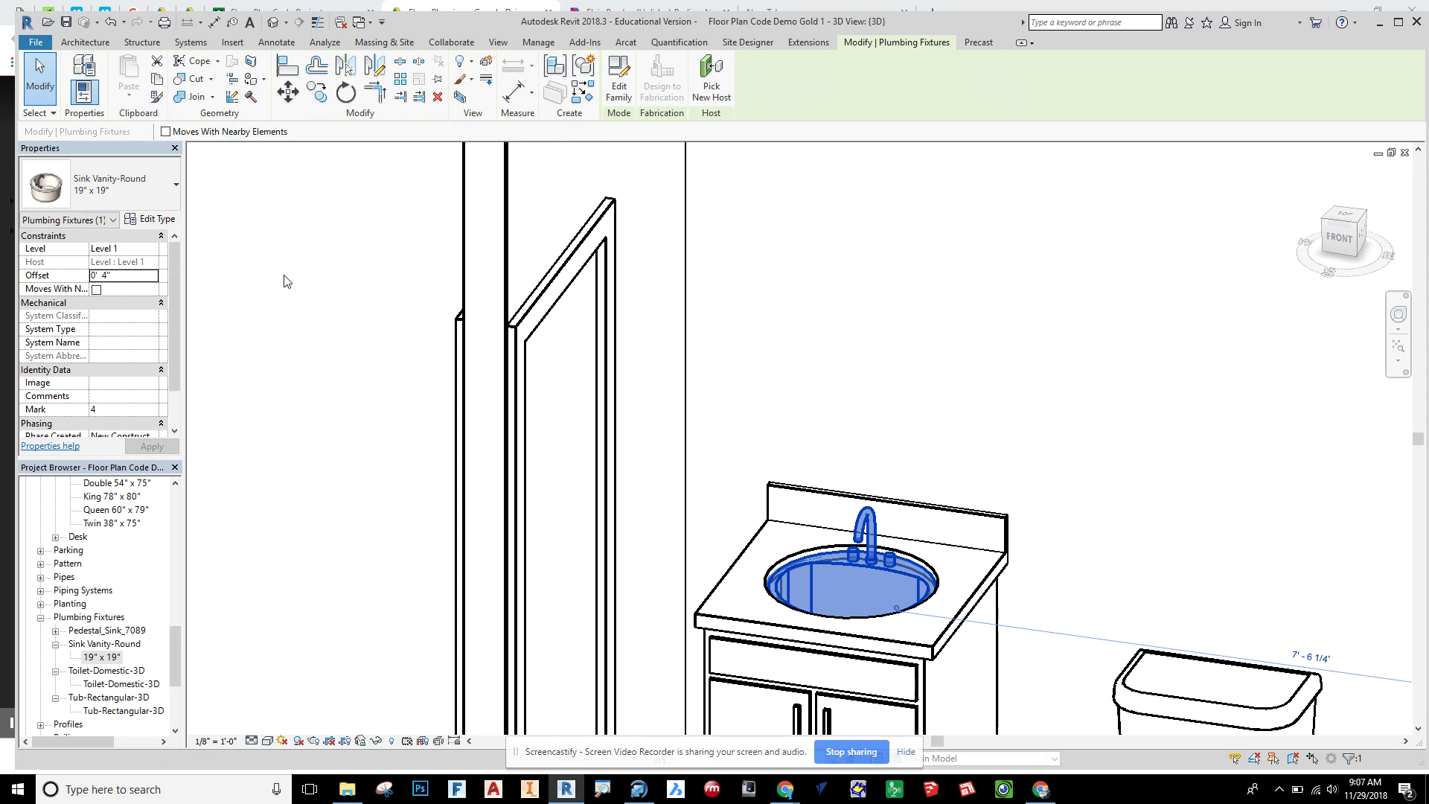
left_click(102, 275)
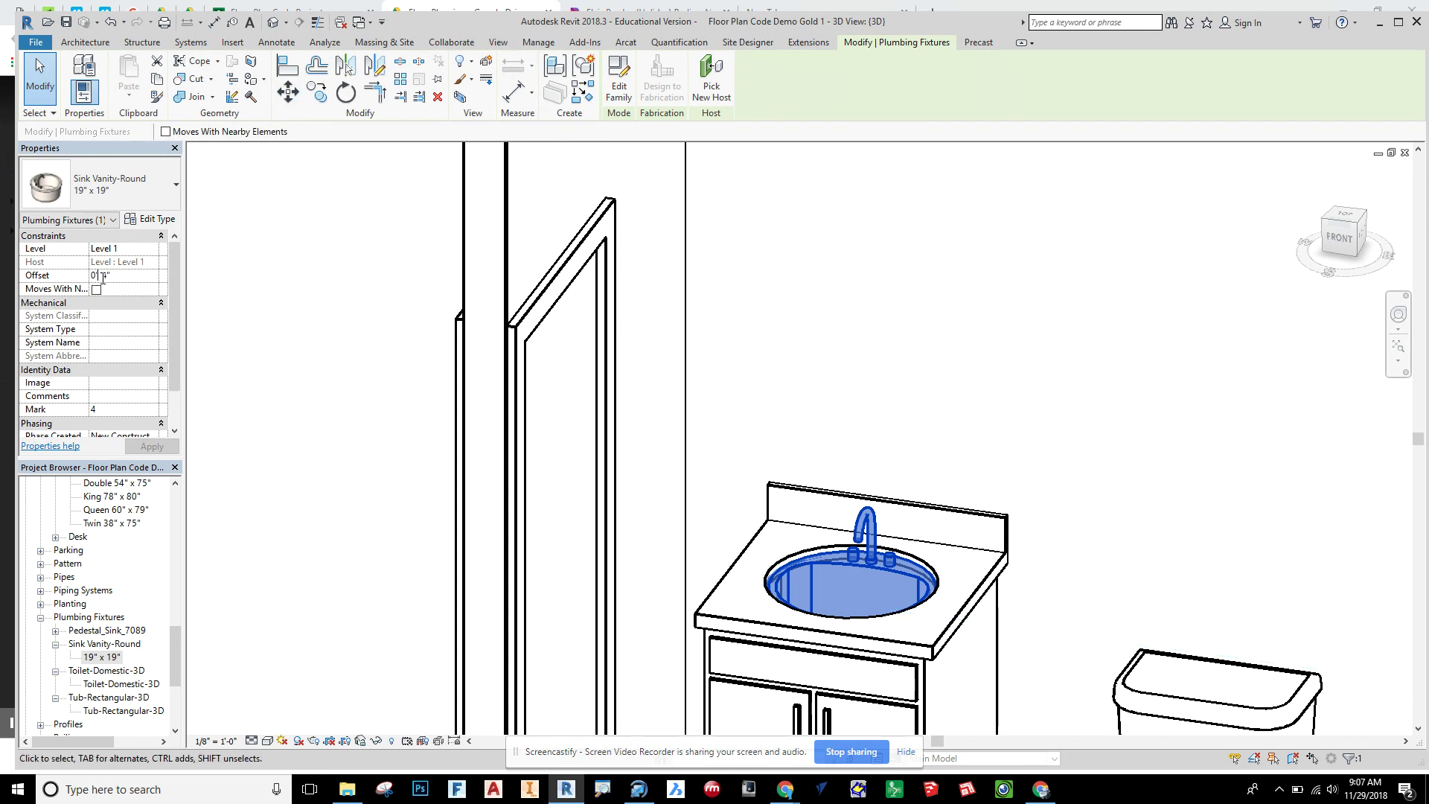
type("3 1/2")
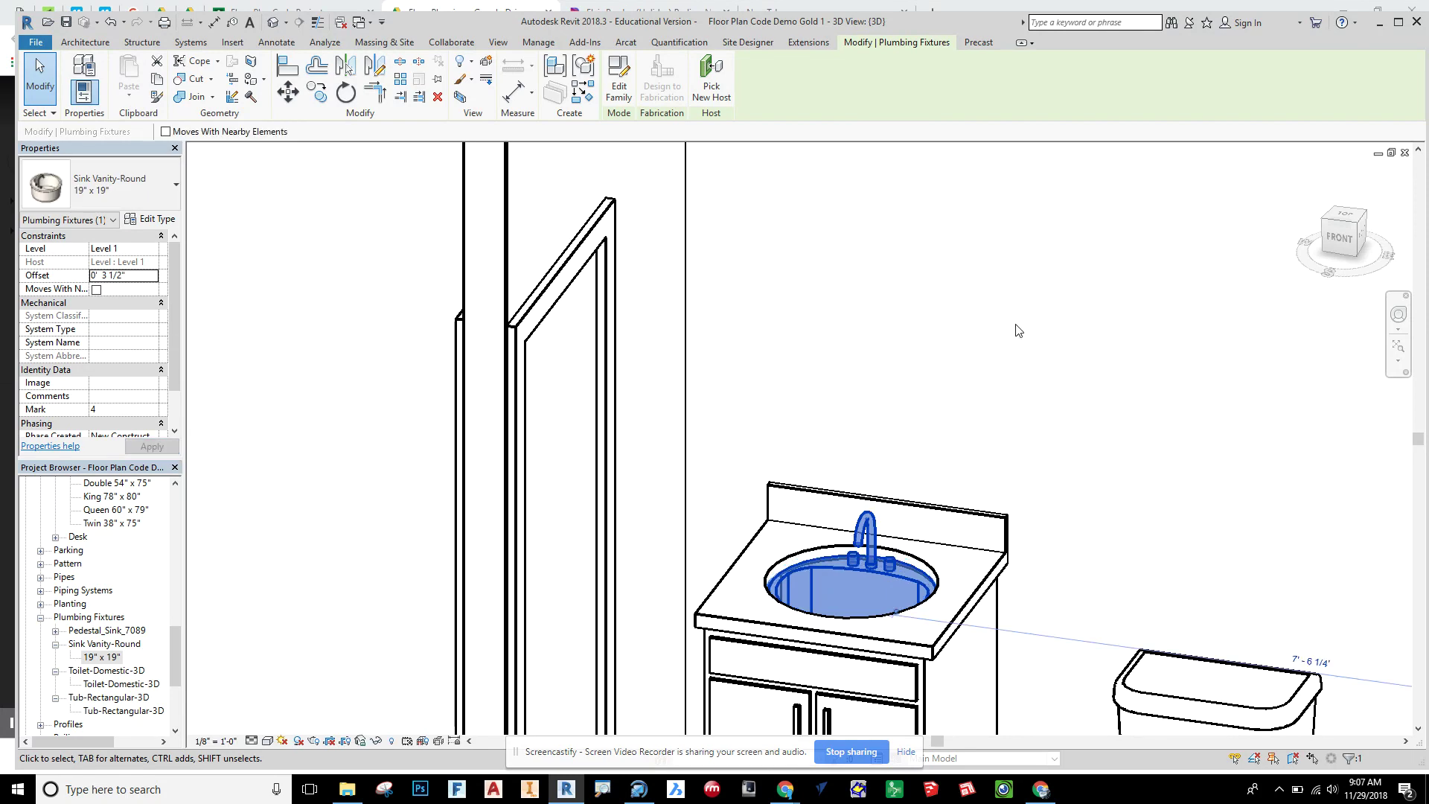
key("Escape")
middle_click_drag(1038, 542, 1062, 655, "shift")
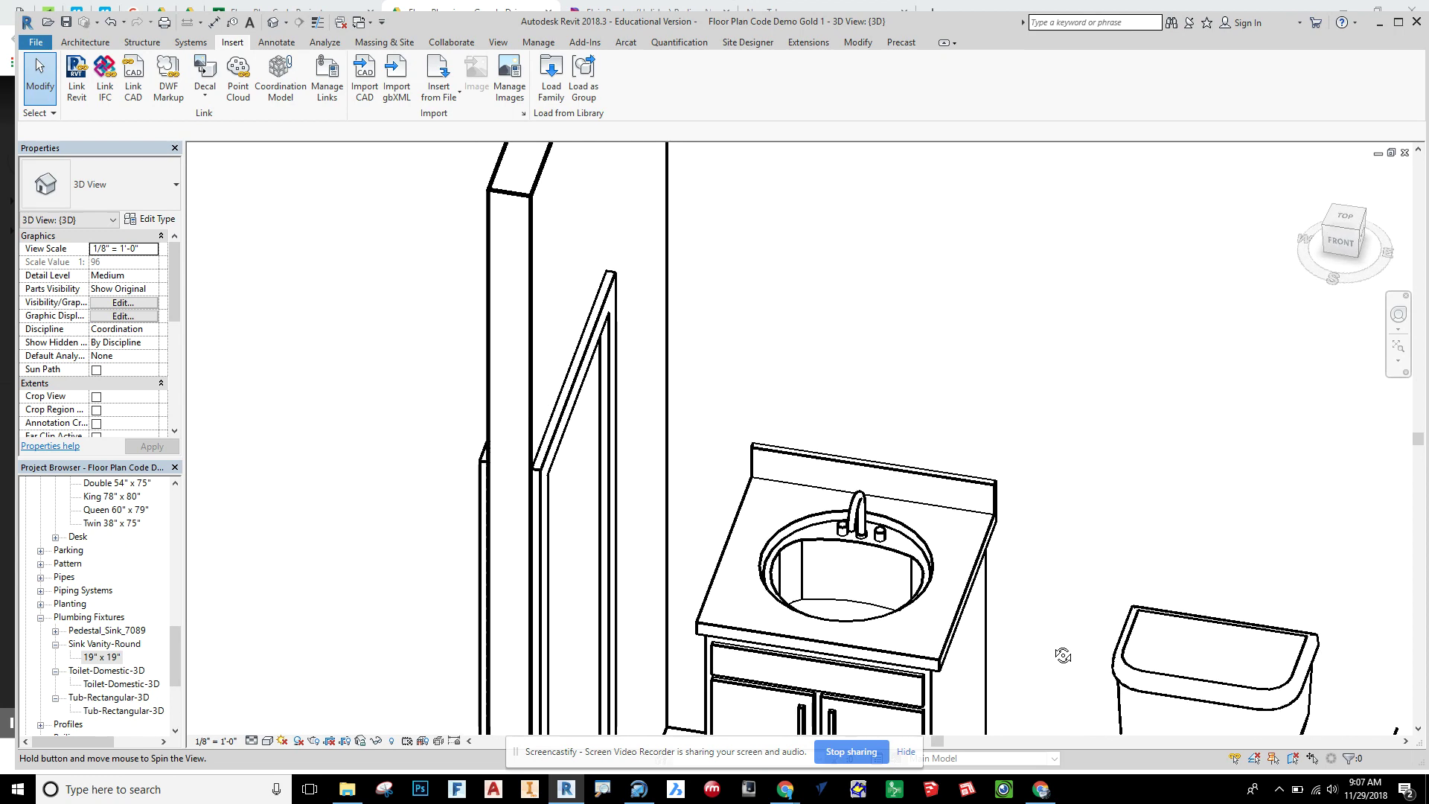
scroll(1063, 617, "down", 4)
scroll(1042, 595, "up", 2)
middle_click_drag(1106, 578, 882, 523)
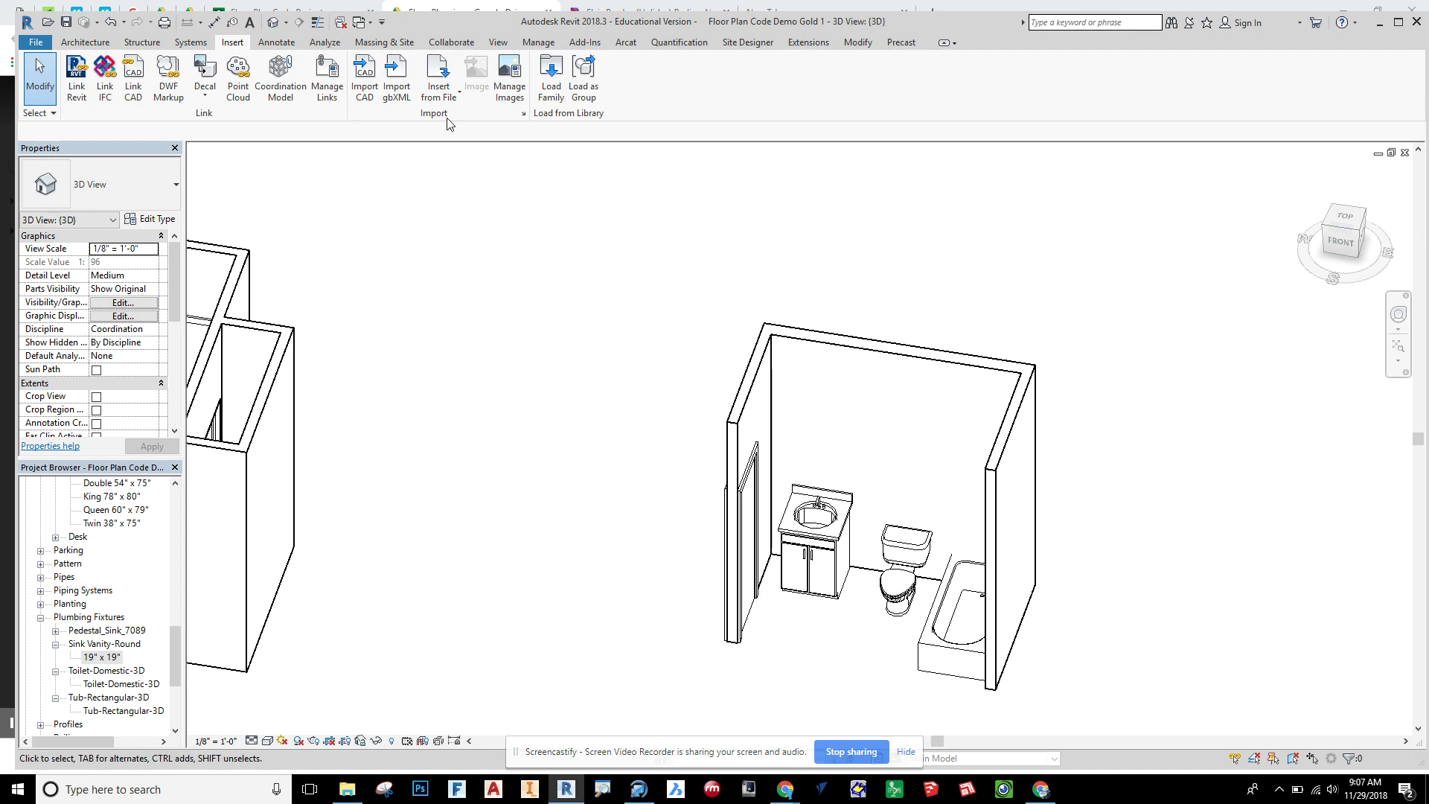
Step: Collapse the Families list and open the Level 1 ceiling plan at the bathroom
scroll(124, 570, "up", 15)
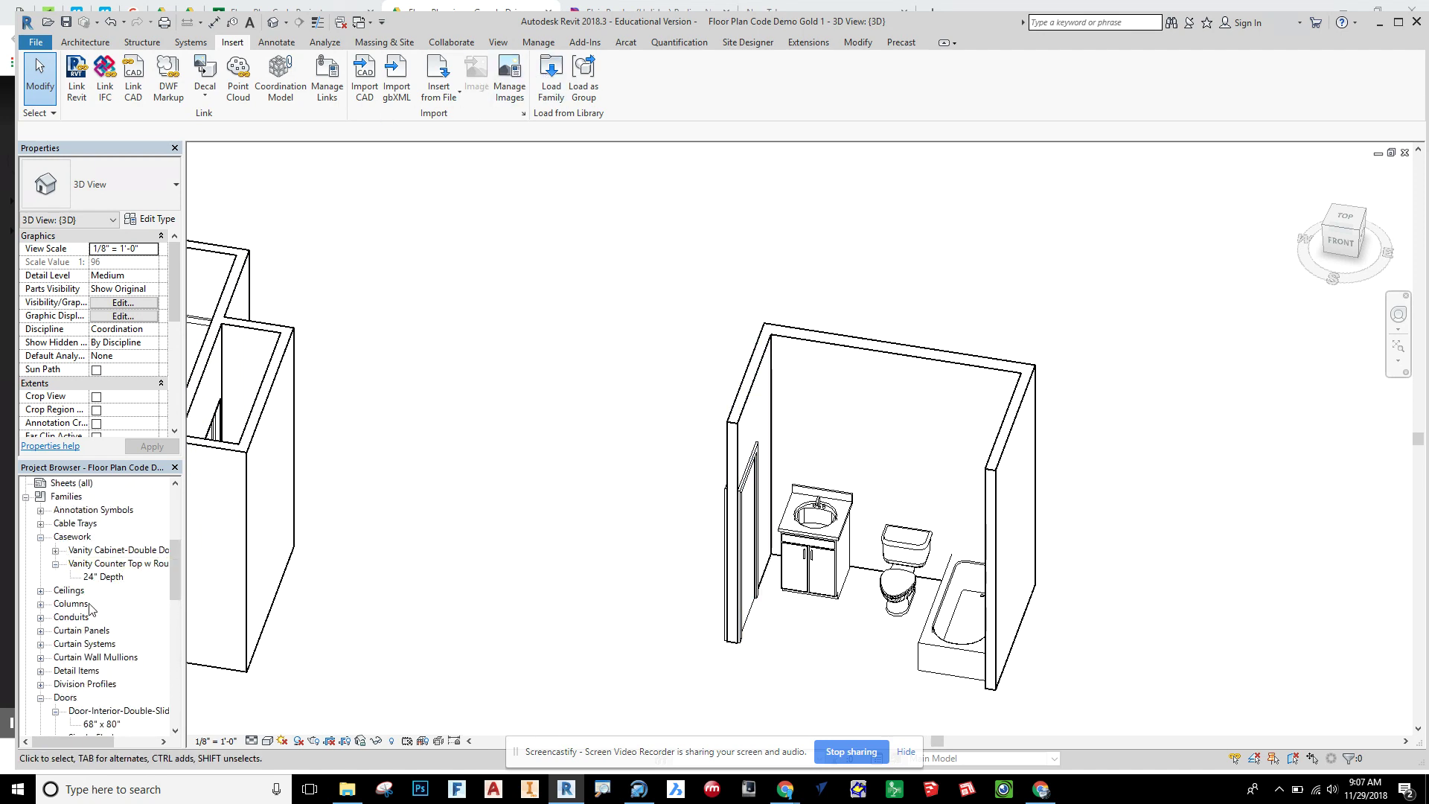
left_click(26, 497)
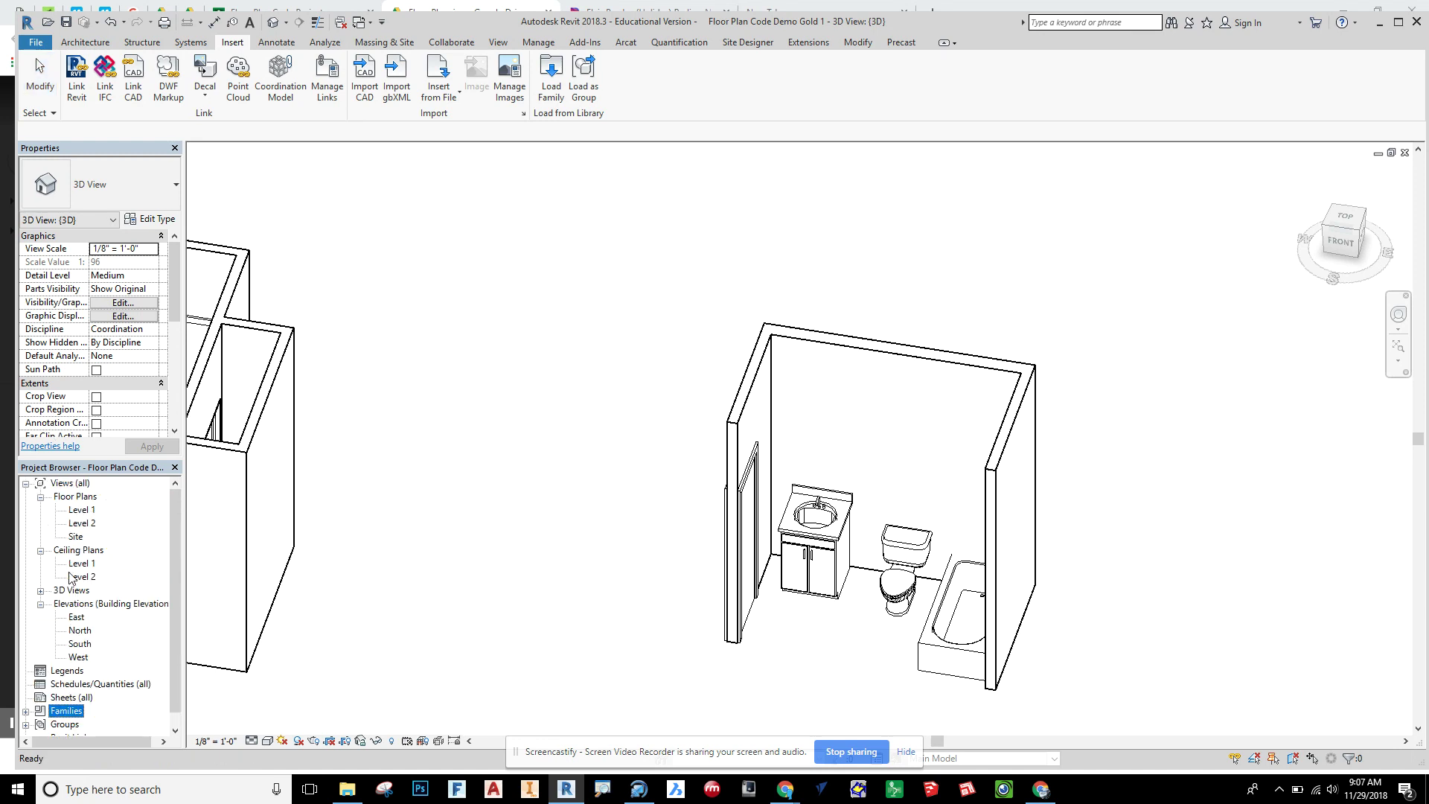
double_click(80, 565)
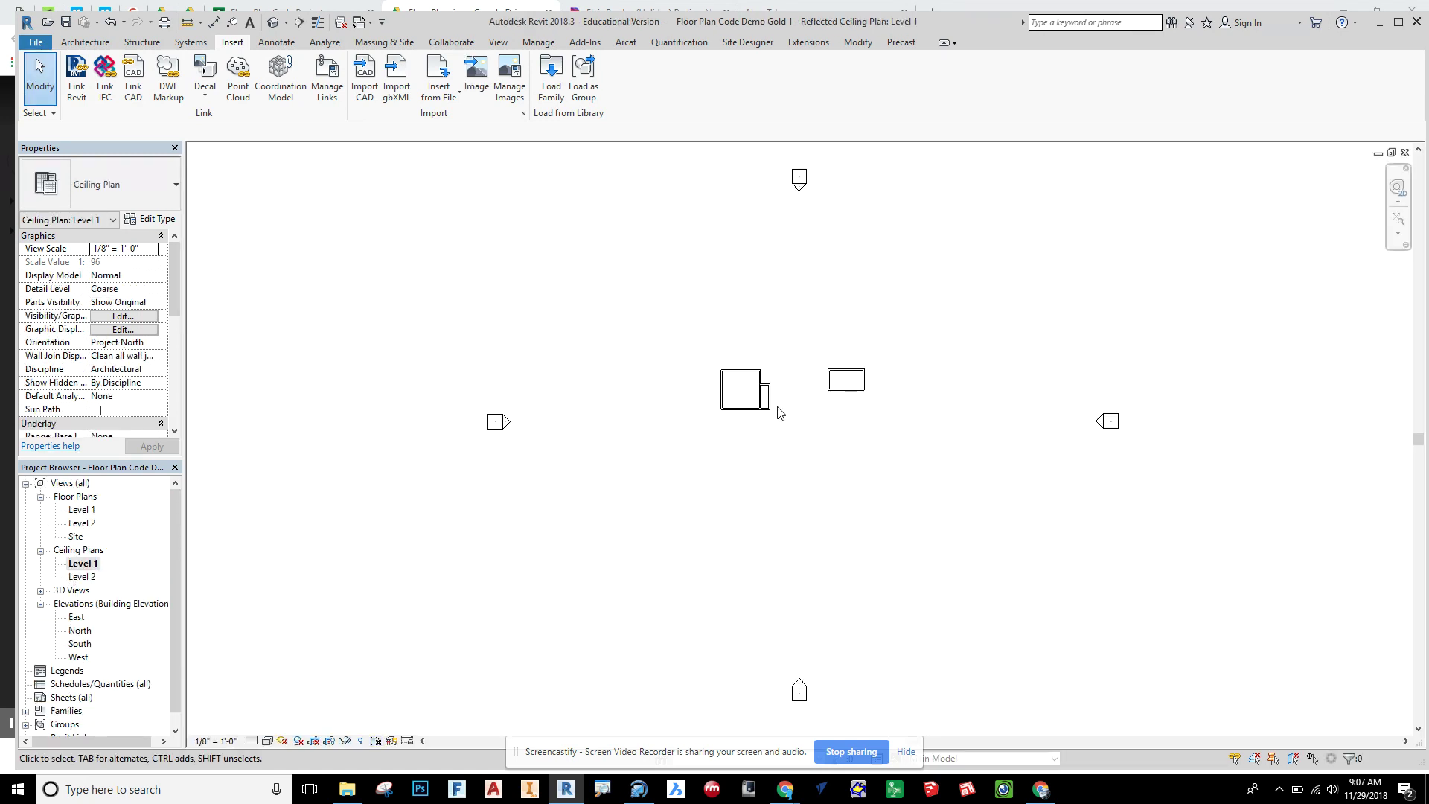
scroll(870, 381, "up", 6)
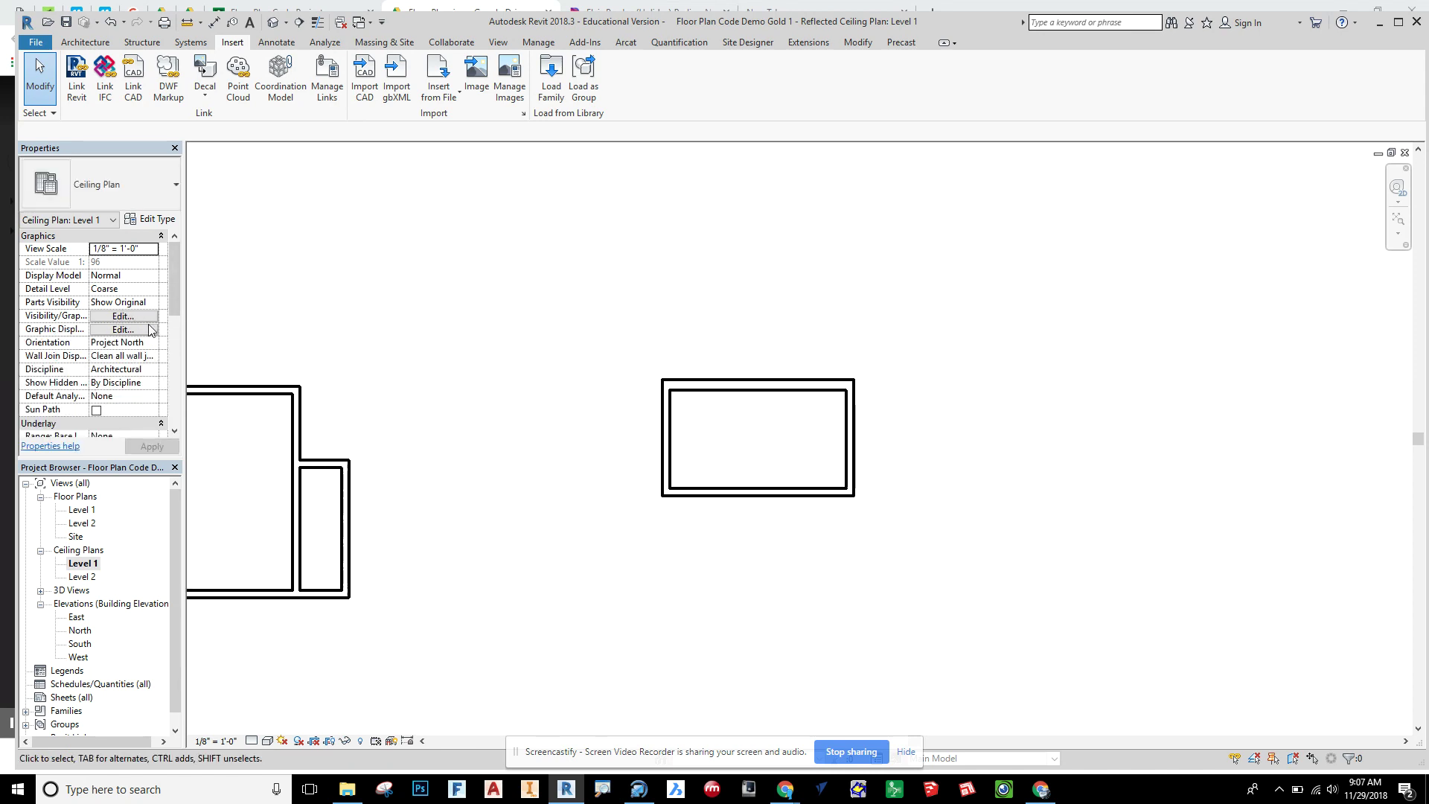
Step: Set the Level 1 ceiling plan's underlay base level to Level 1 and apply it
scroll(151, 288, "down", 2)
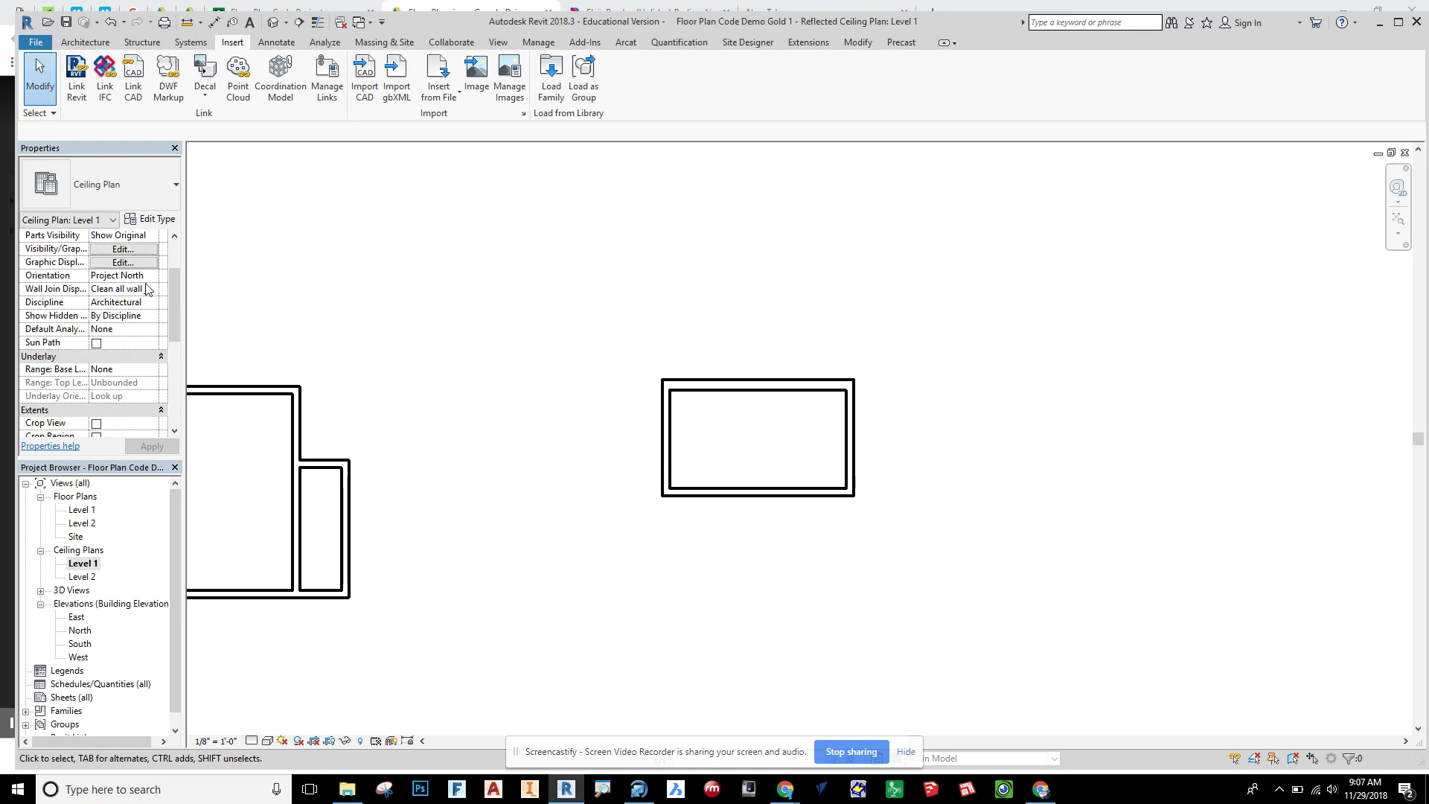
scroll(137, 306, "up", 2)
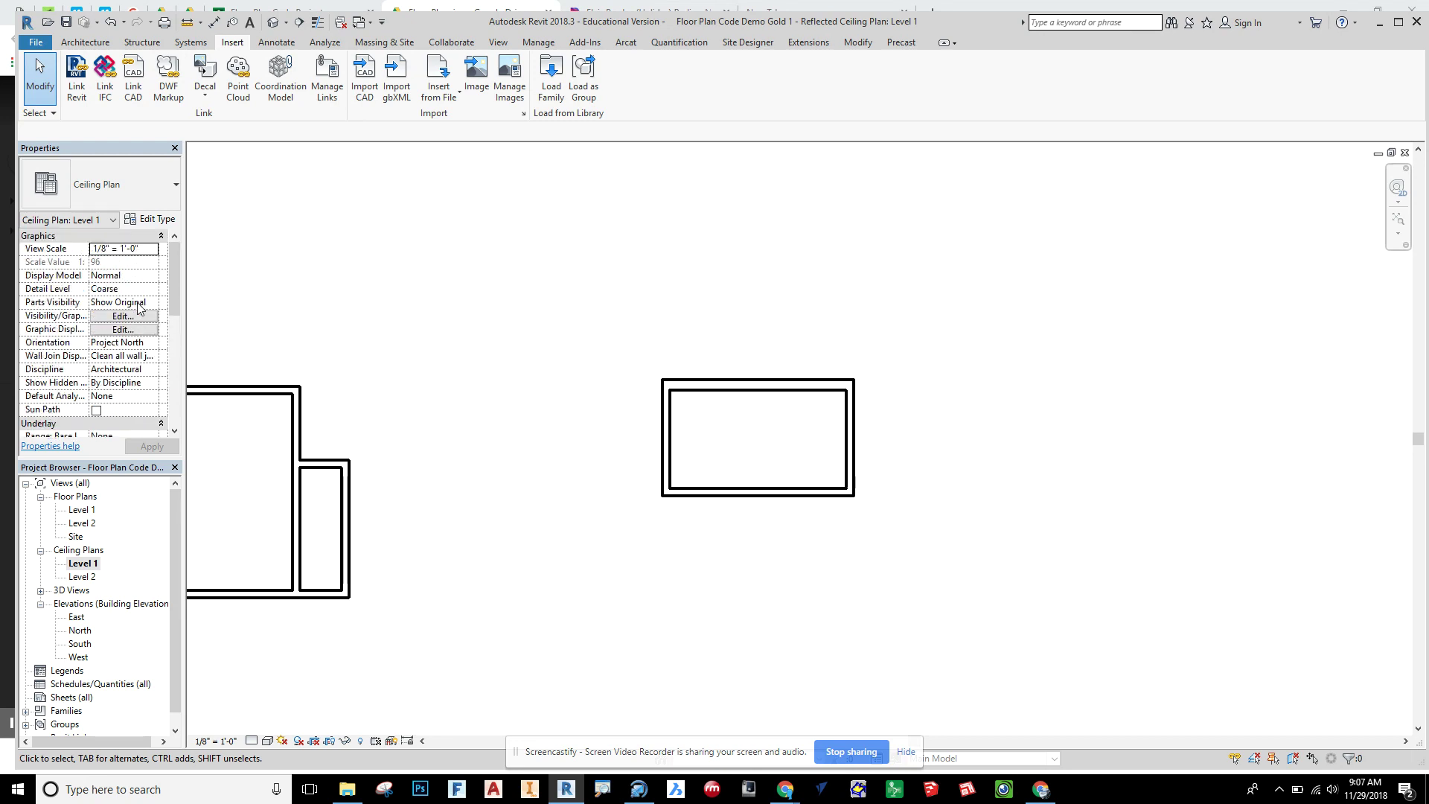
scroll(158, 292, "down", 4)
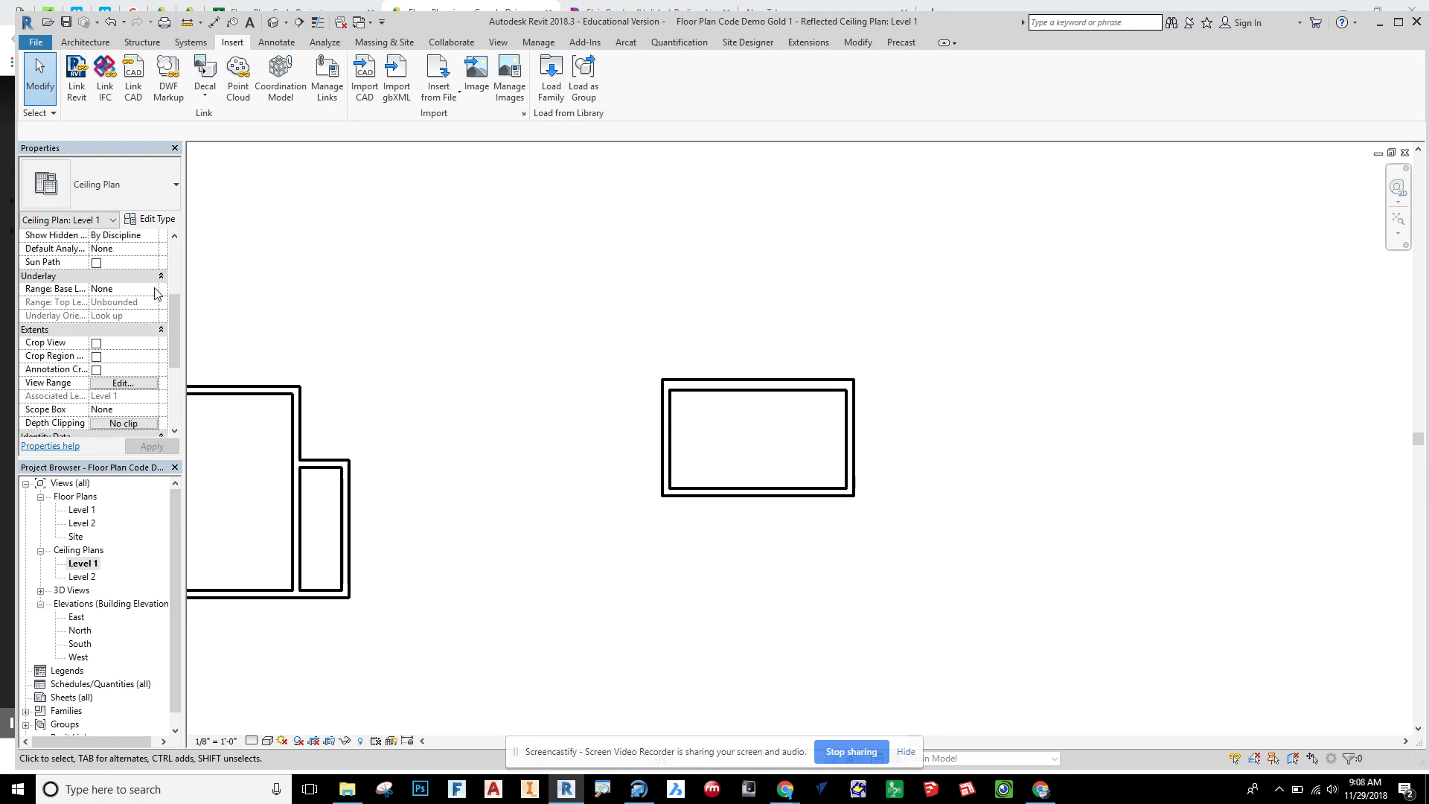
scroll(157, 293, "down", 1)
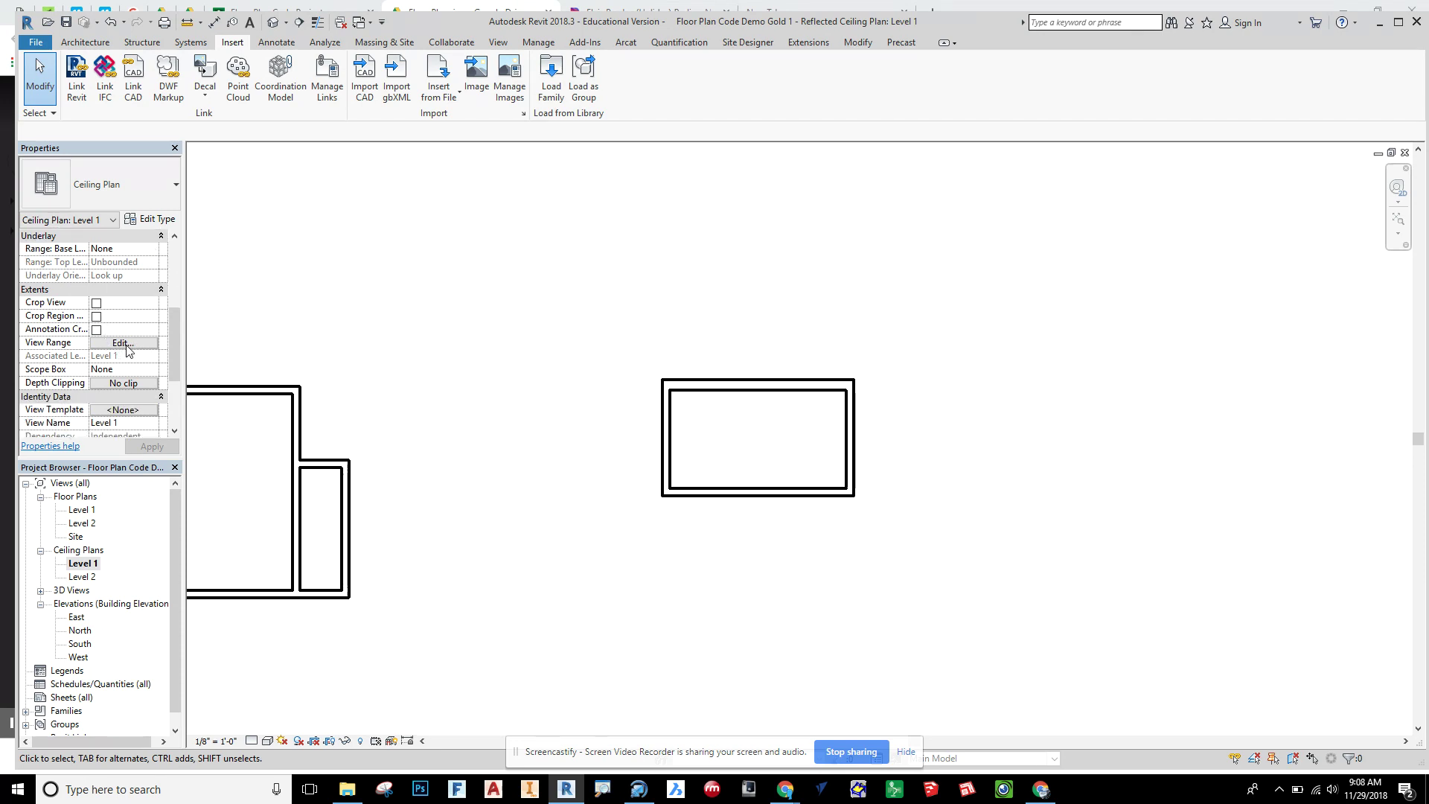
scroll(135, 343, "down", 3)
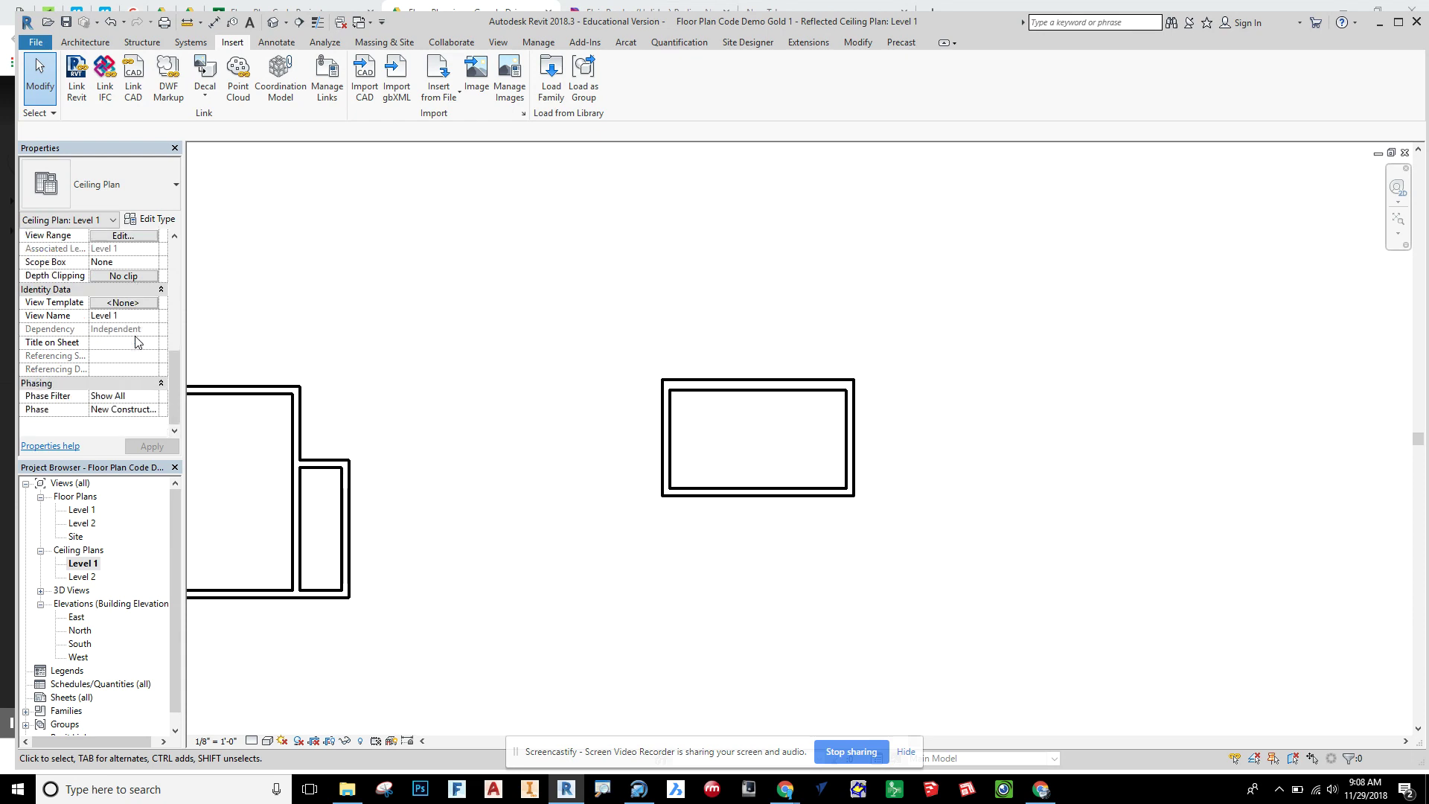
scroll(138, 332, "up", 2)
scroll(135, 343, "up", 2)
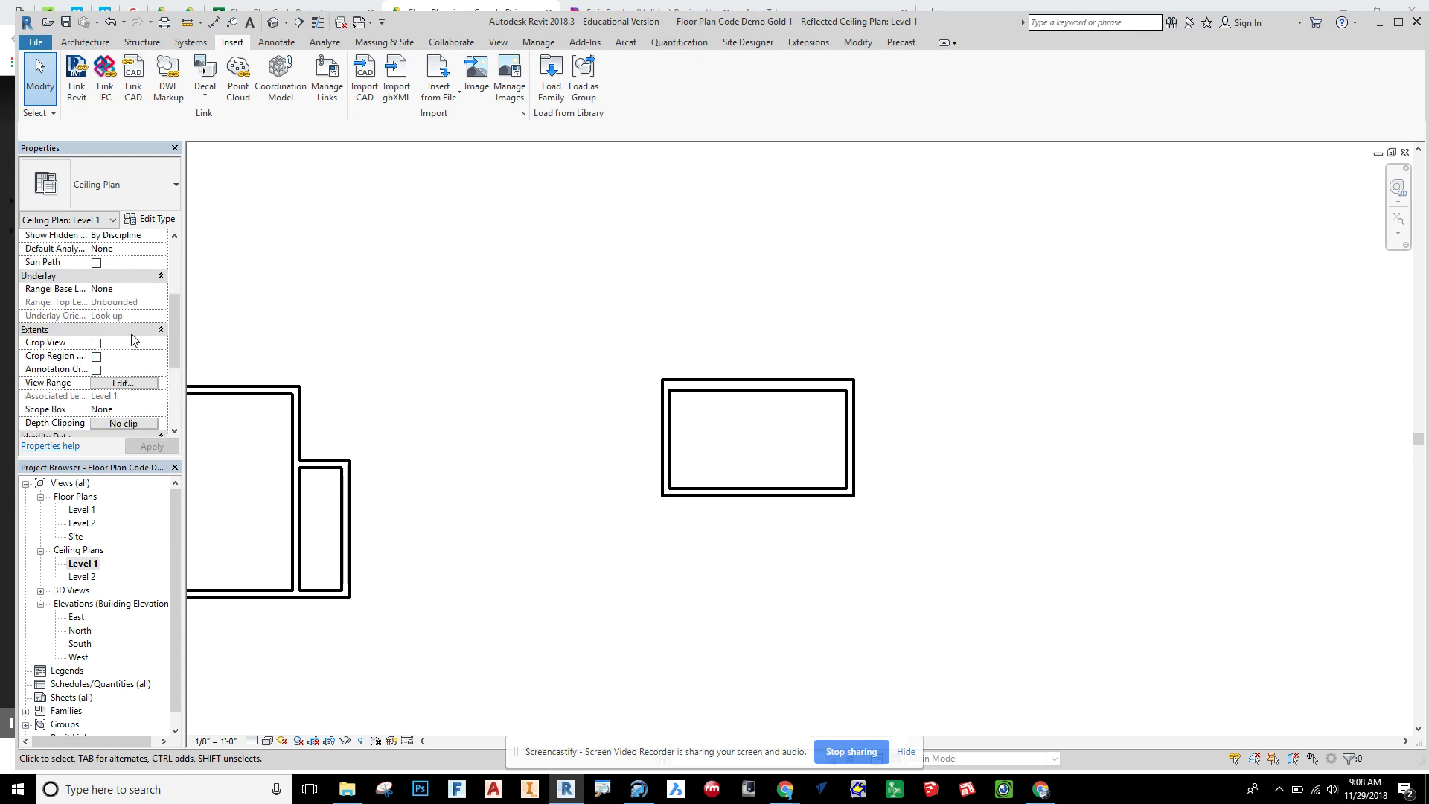
scroll(136, 332, "up", 2)
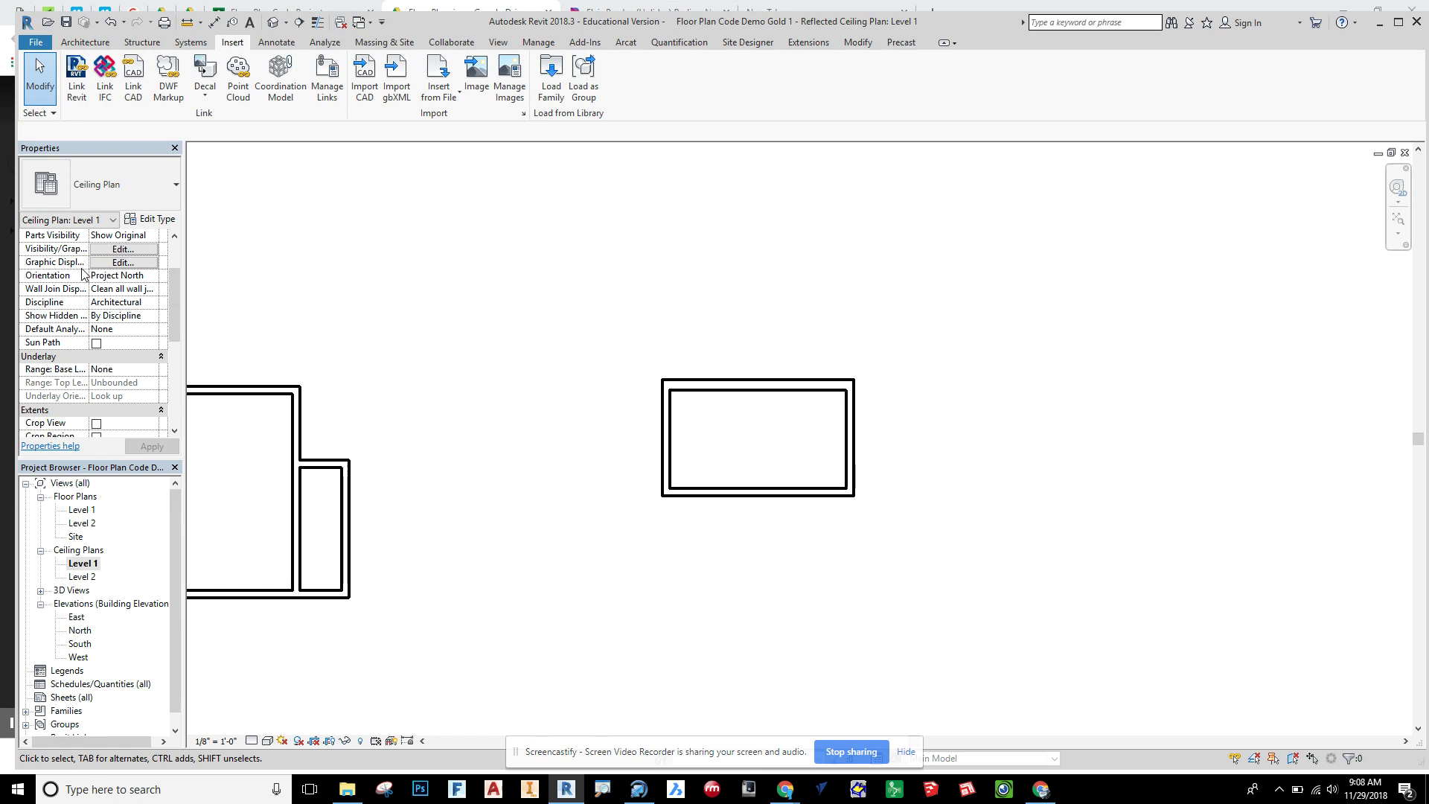
scroll(86, 319, "down", 1)
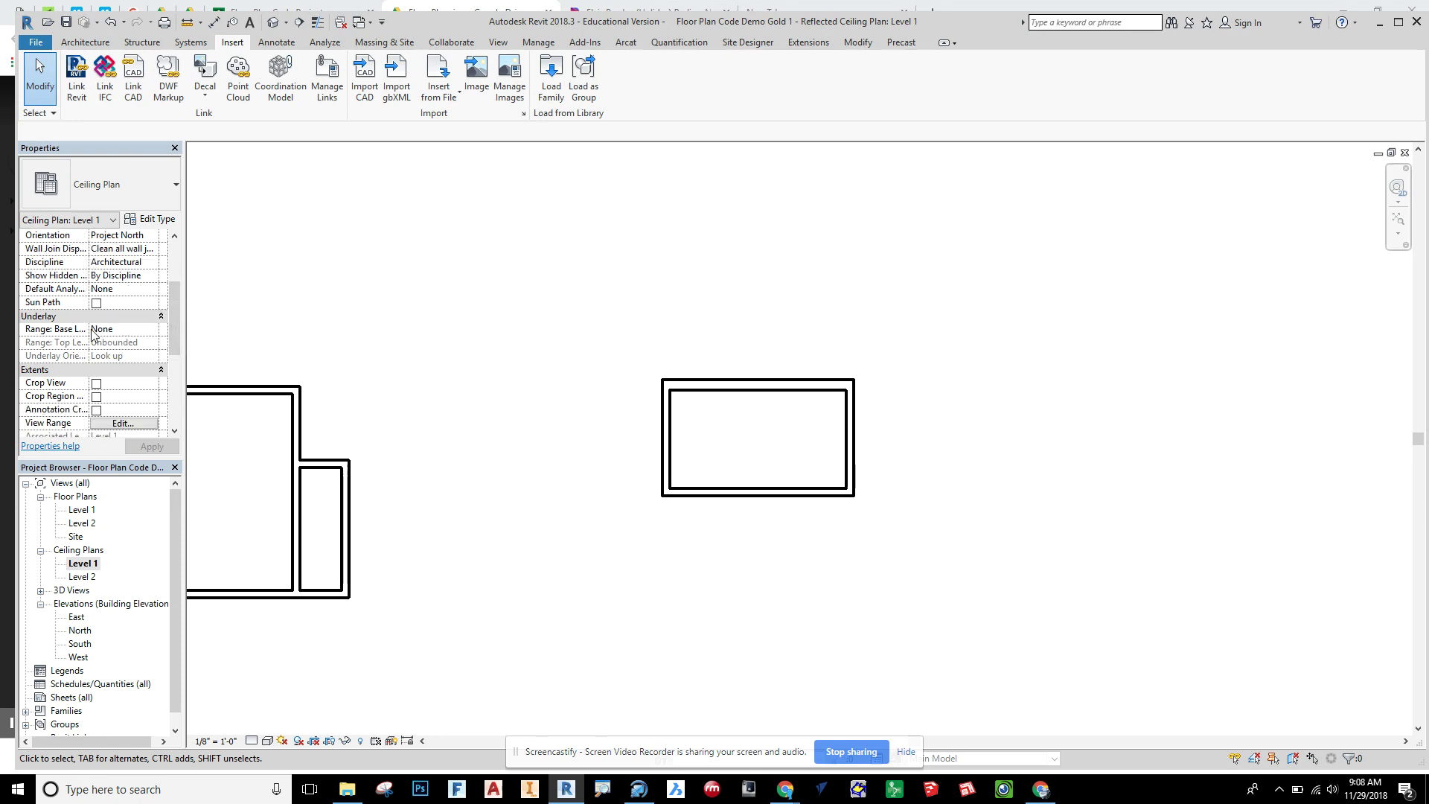
left_click(103, 329)
left_click(152, 330)
left_click(154, 331)
left_click(152, 330)
left_click(113, 354)
left_click(145, 445)
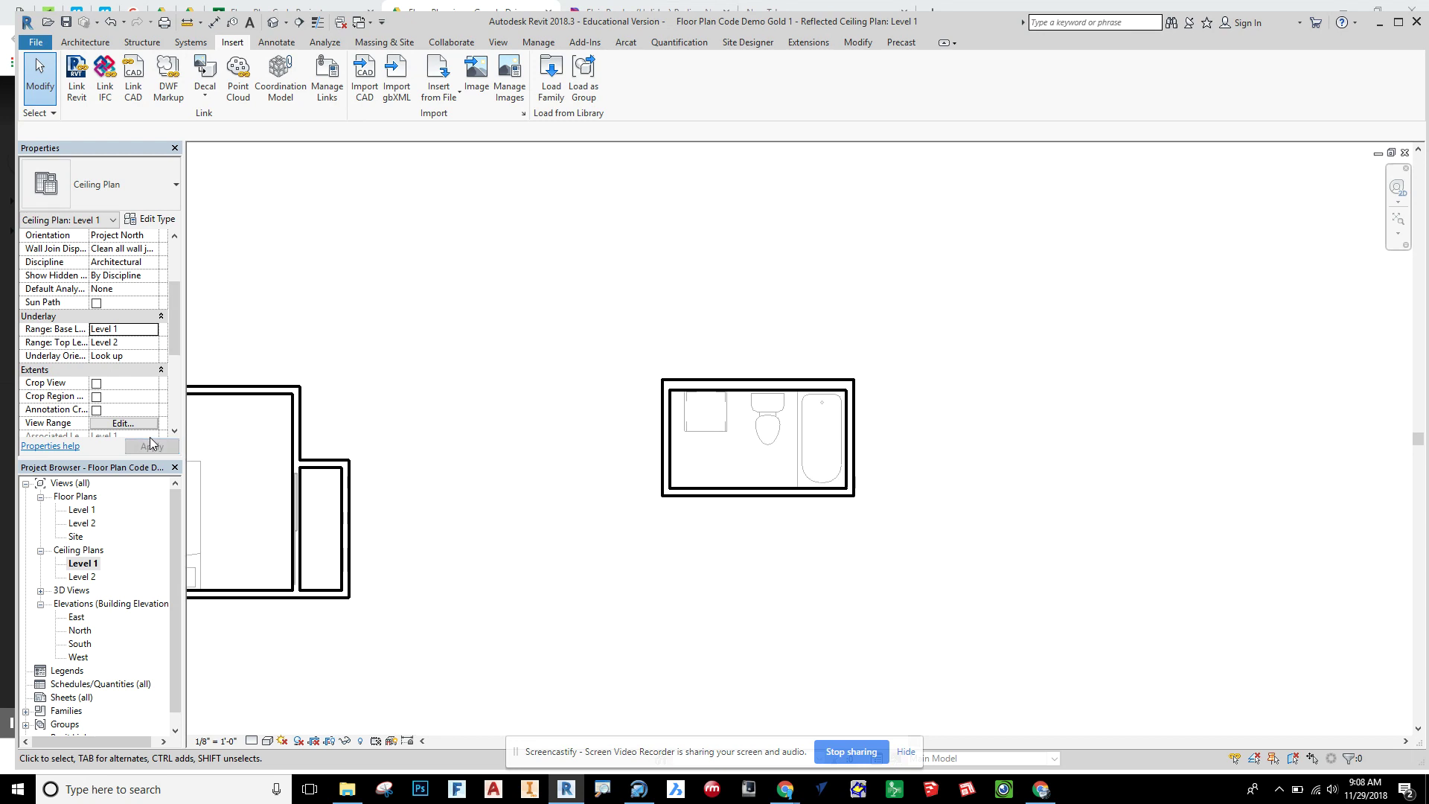
Step: Start loading a family and browse the US Imperial library to the Wall Cabinets folder under Casework
scroll(790, 422, "up", 5)
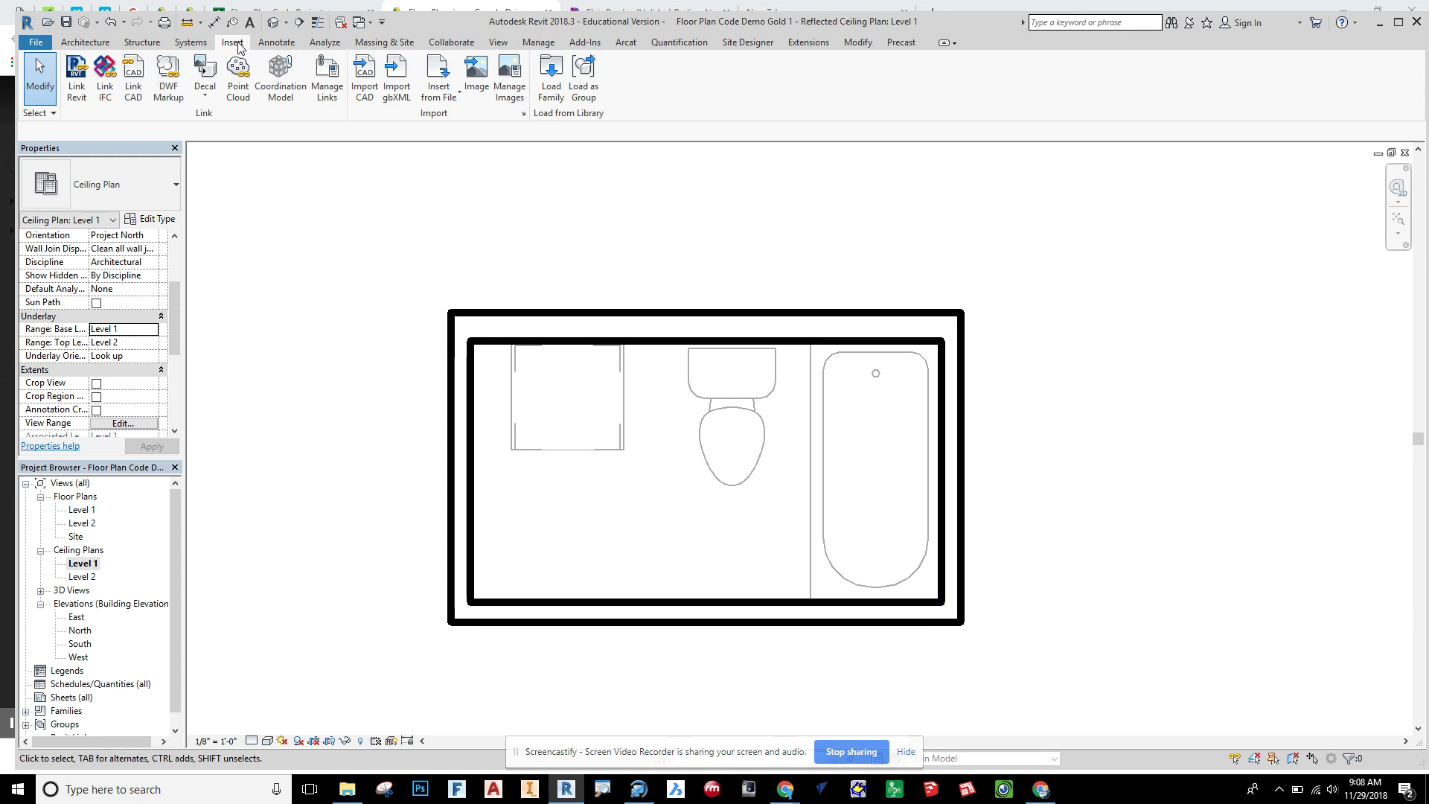
left_click(551, 75)
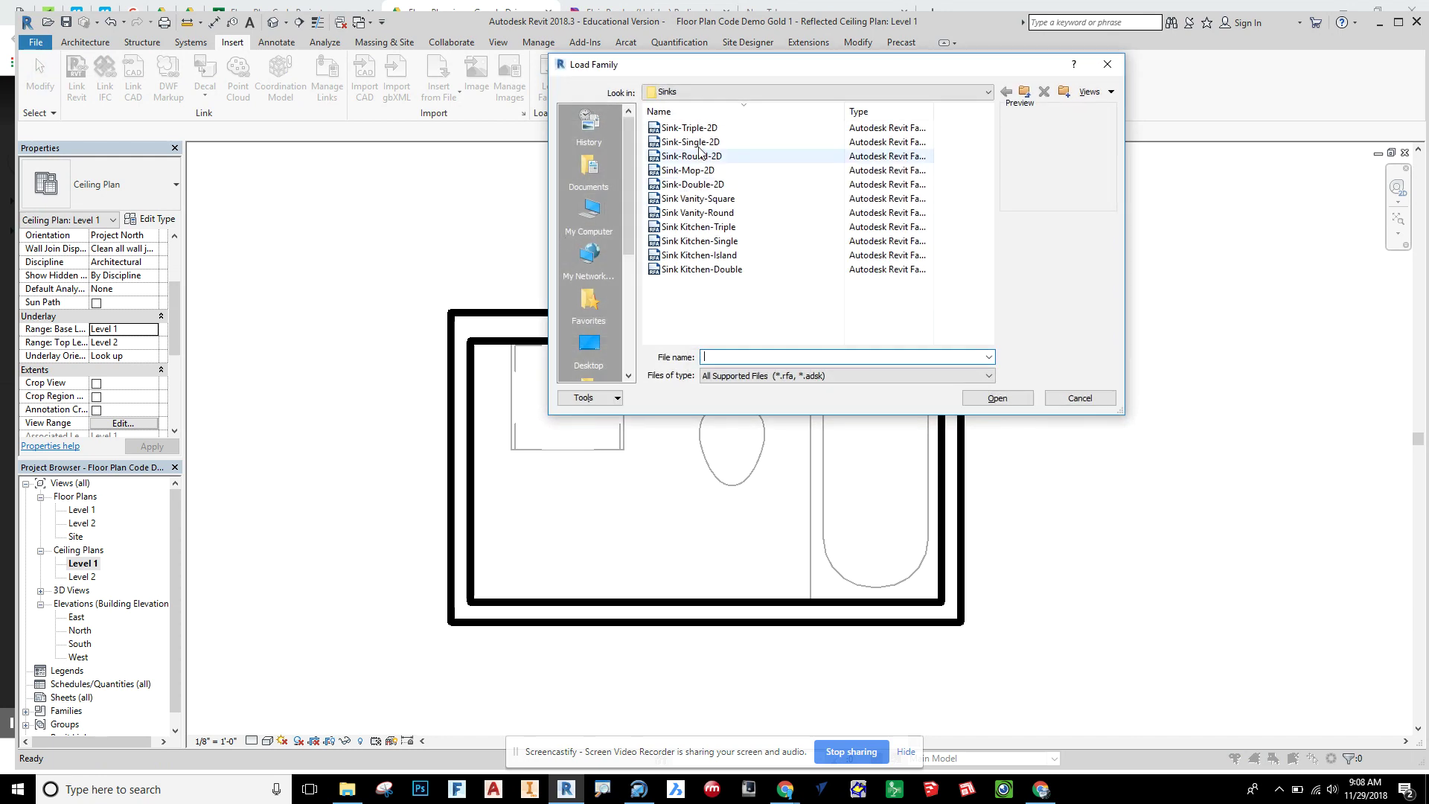
left_click(703, 91)
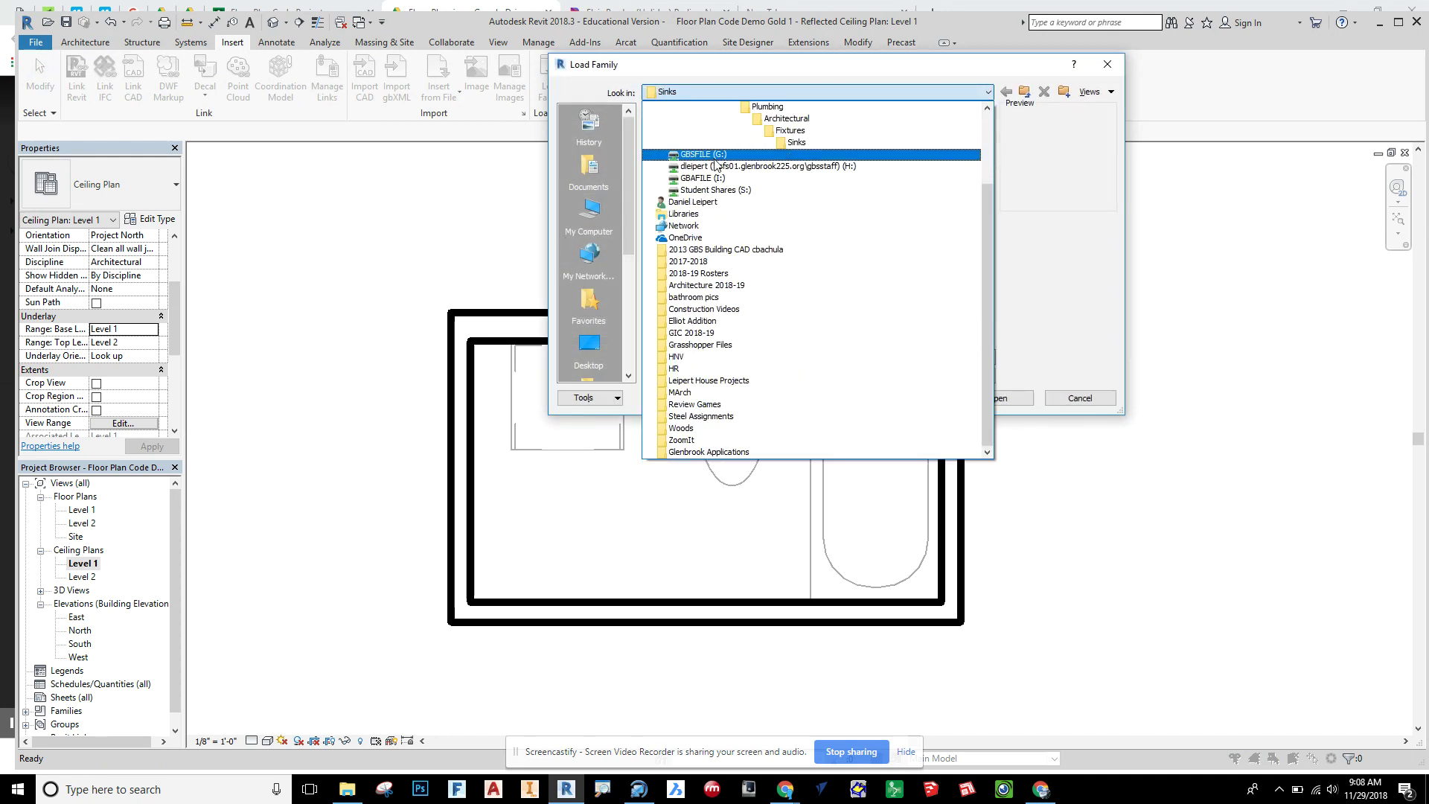
left_click(783, 121)
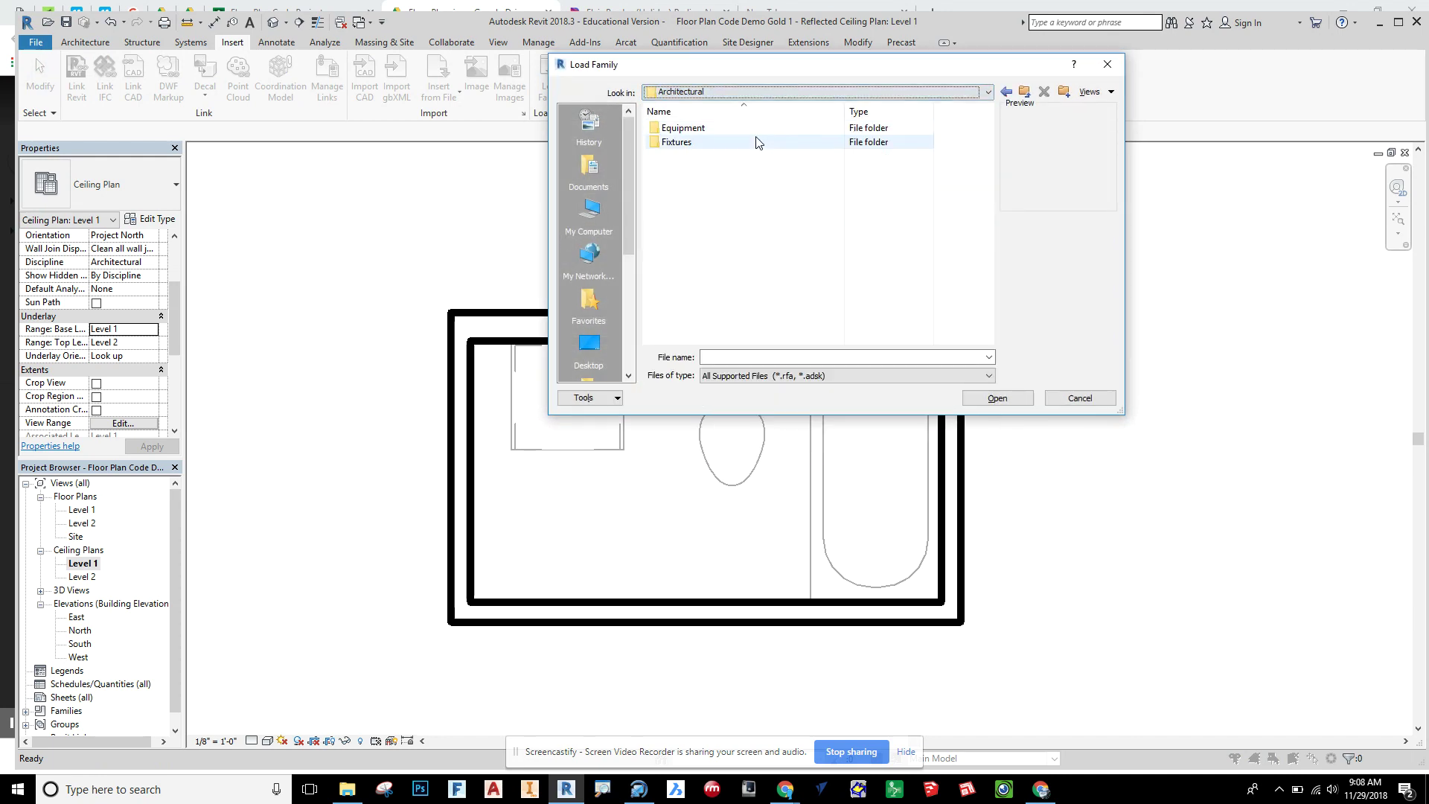
left_click(791, 90)
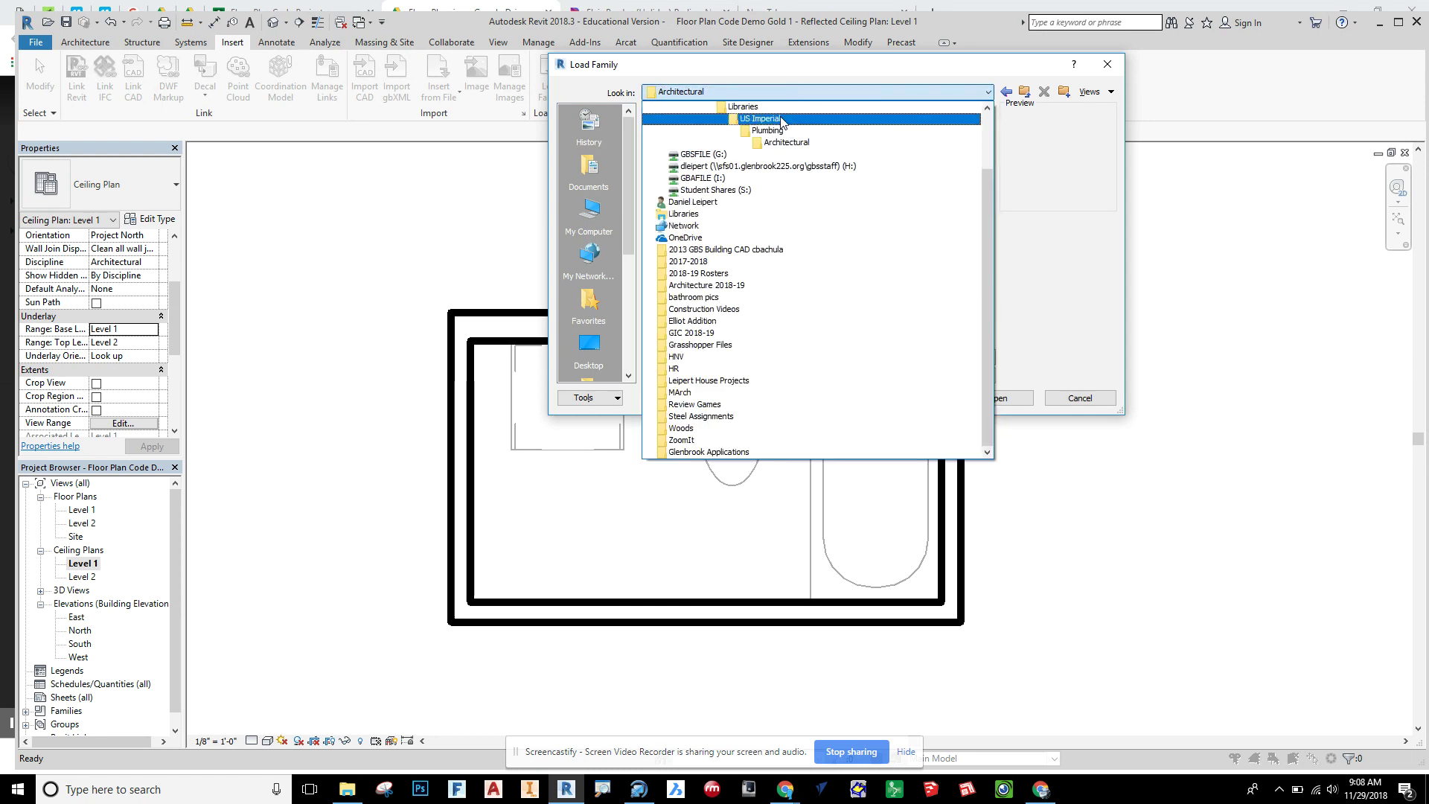
left_click(763, 119)
double_click(694, 199)
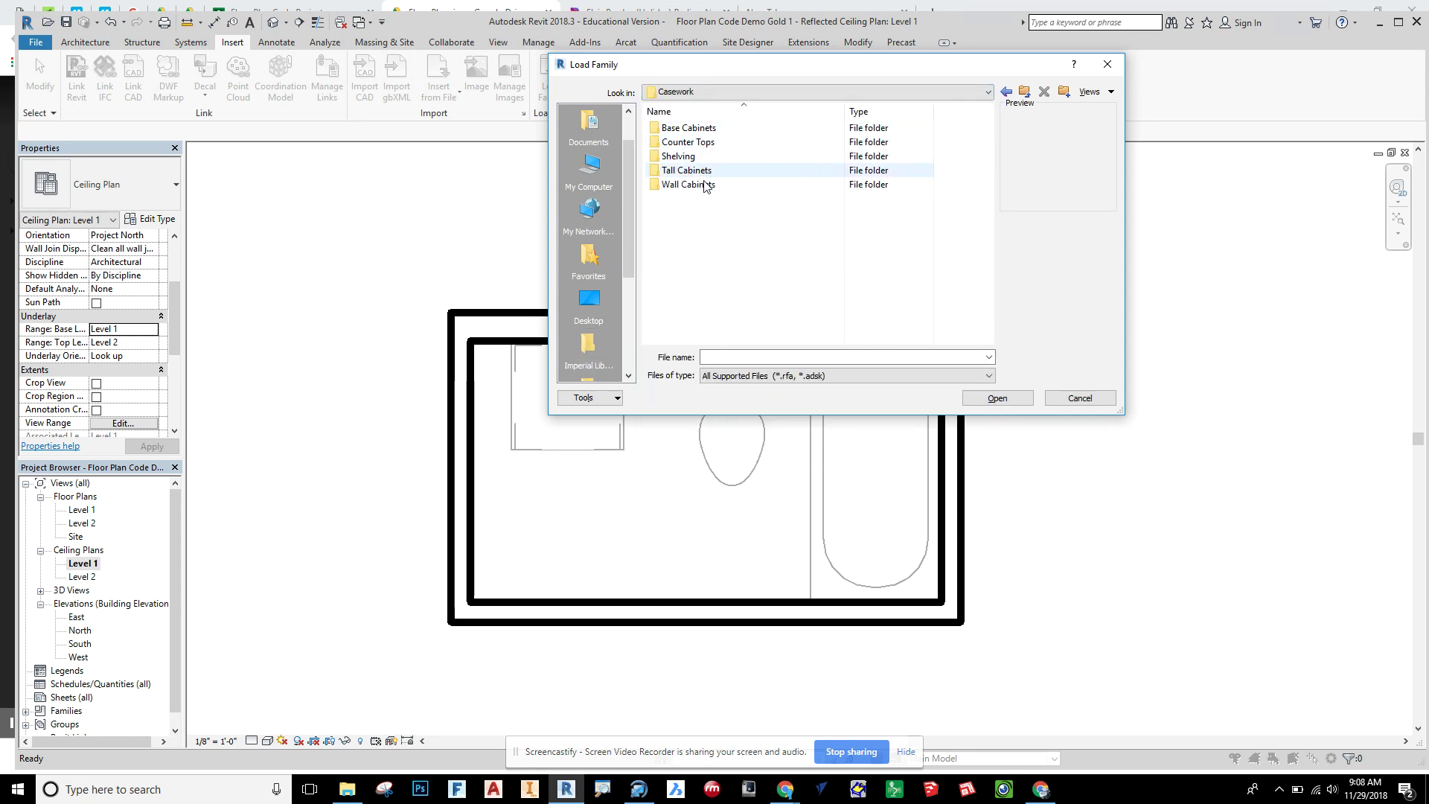
double_click(703, 184)
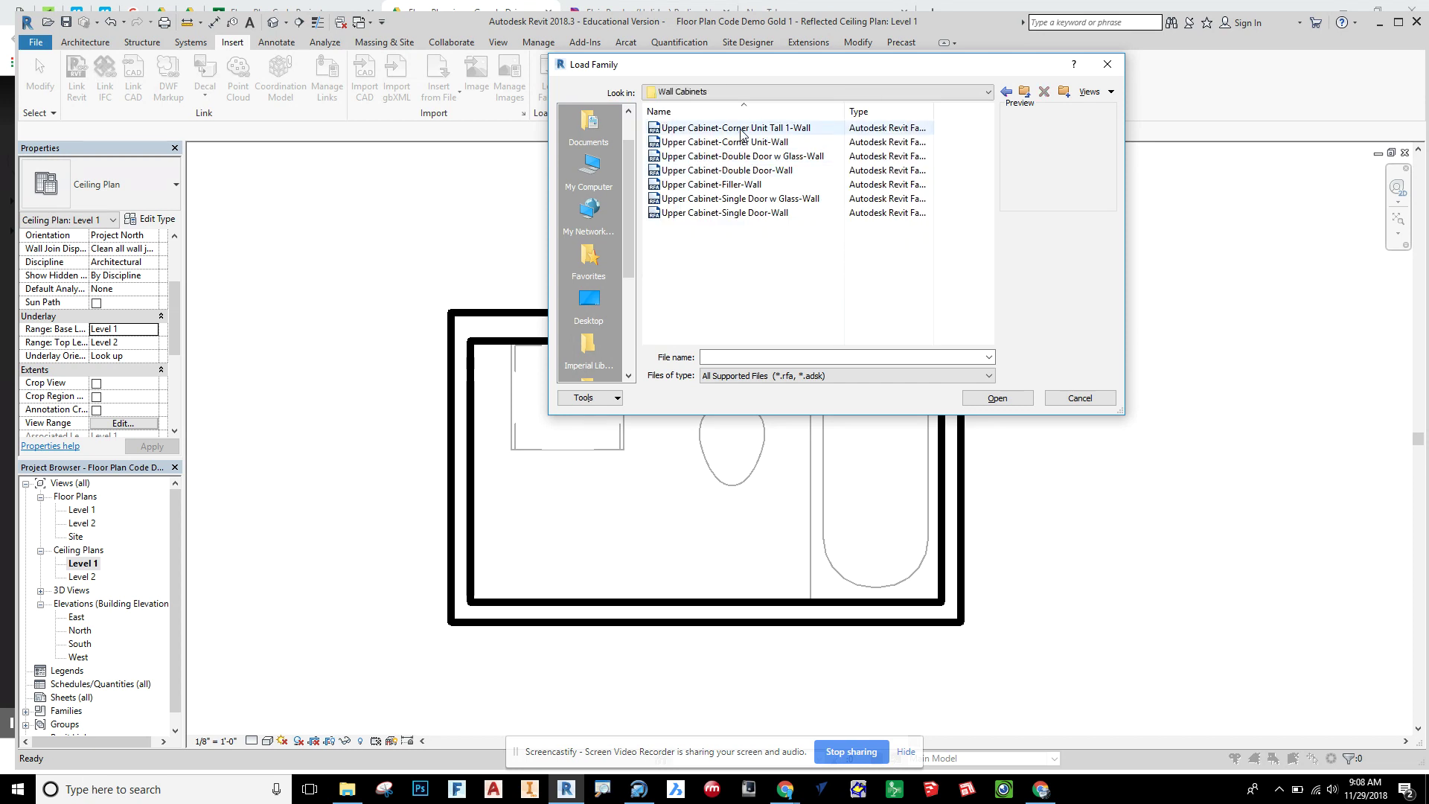
Step: Compare the previews of the upper cabinet families available in the Wall Cabinets folder
left_click(747, 213)
left_click(745, 199)
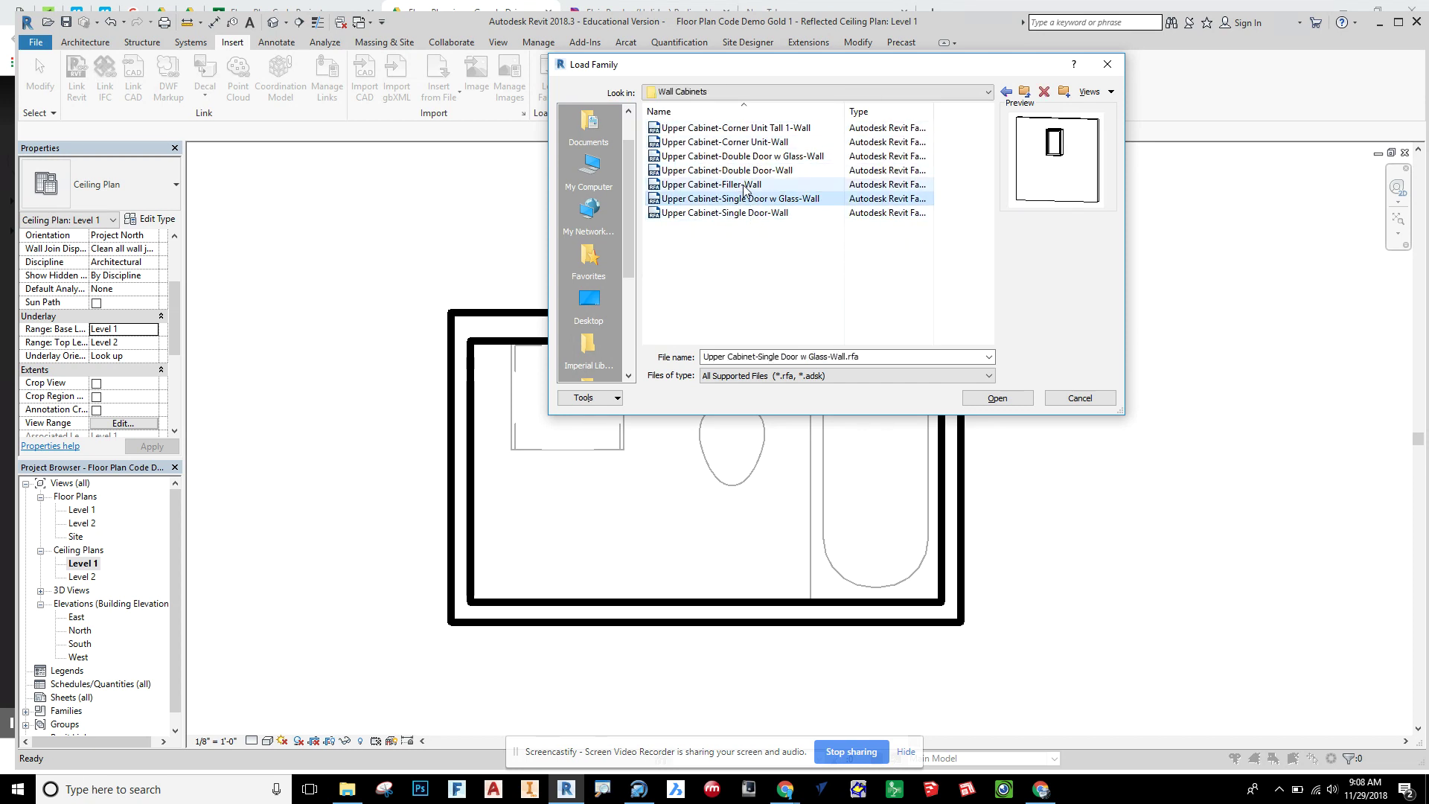
left_click(748, 216)
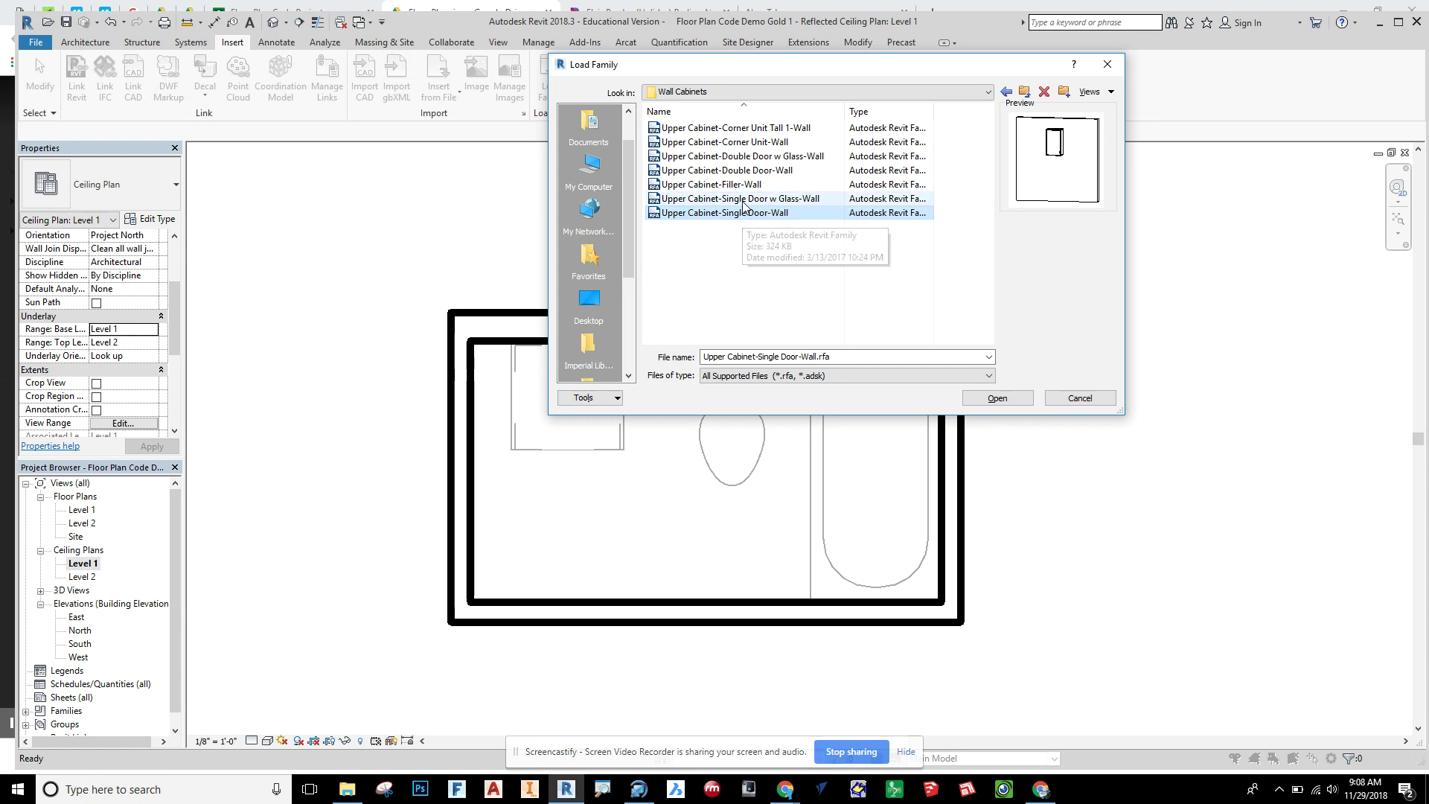
left_click(741, 199)
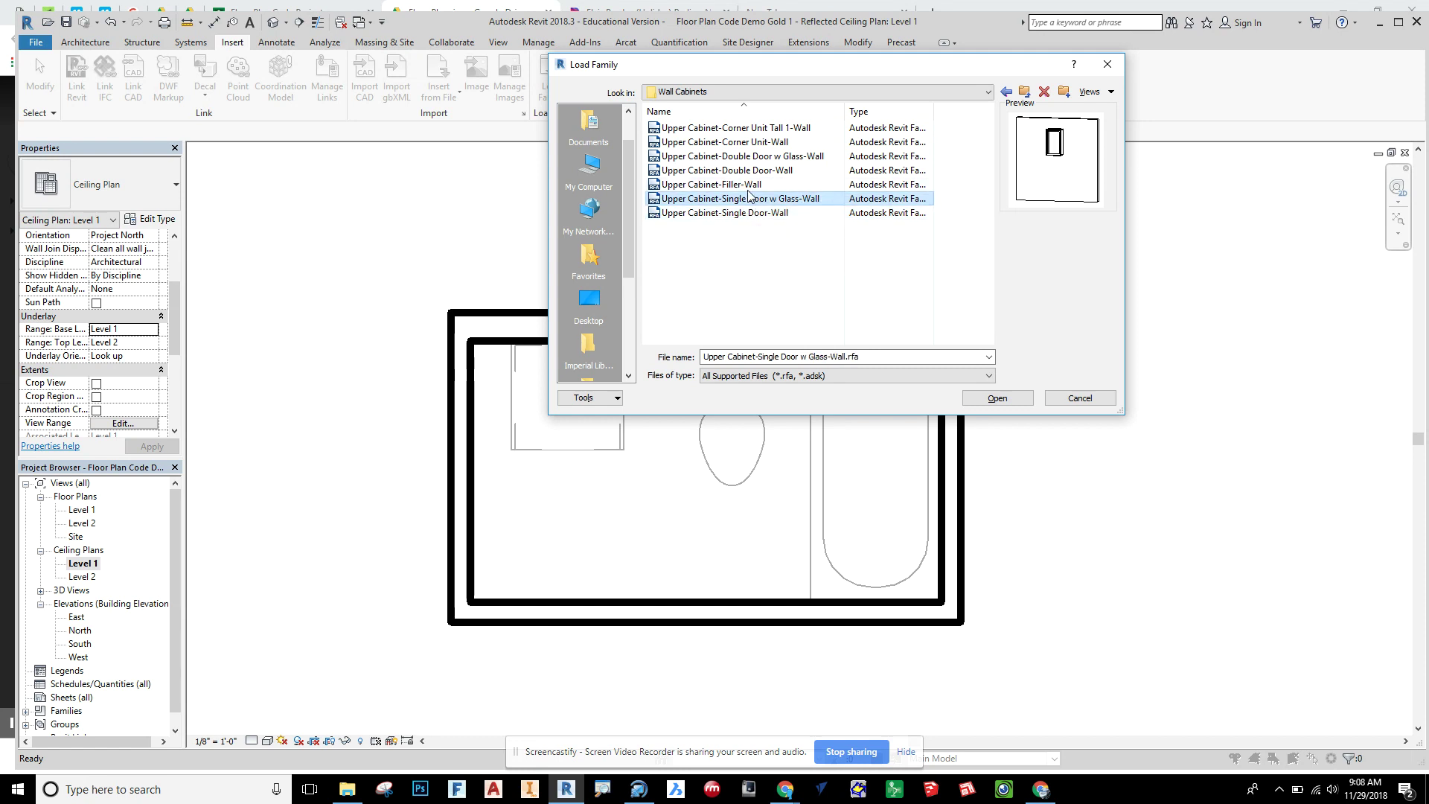
left_click(745, 187)
left_click(753, 170)
left_click(757, 158)
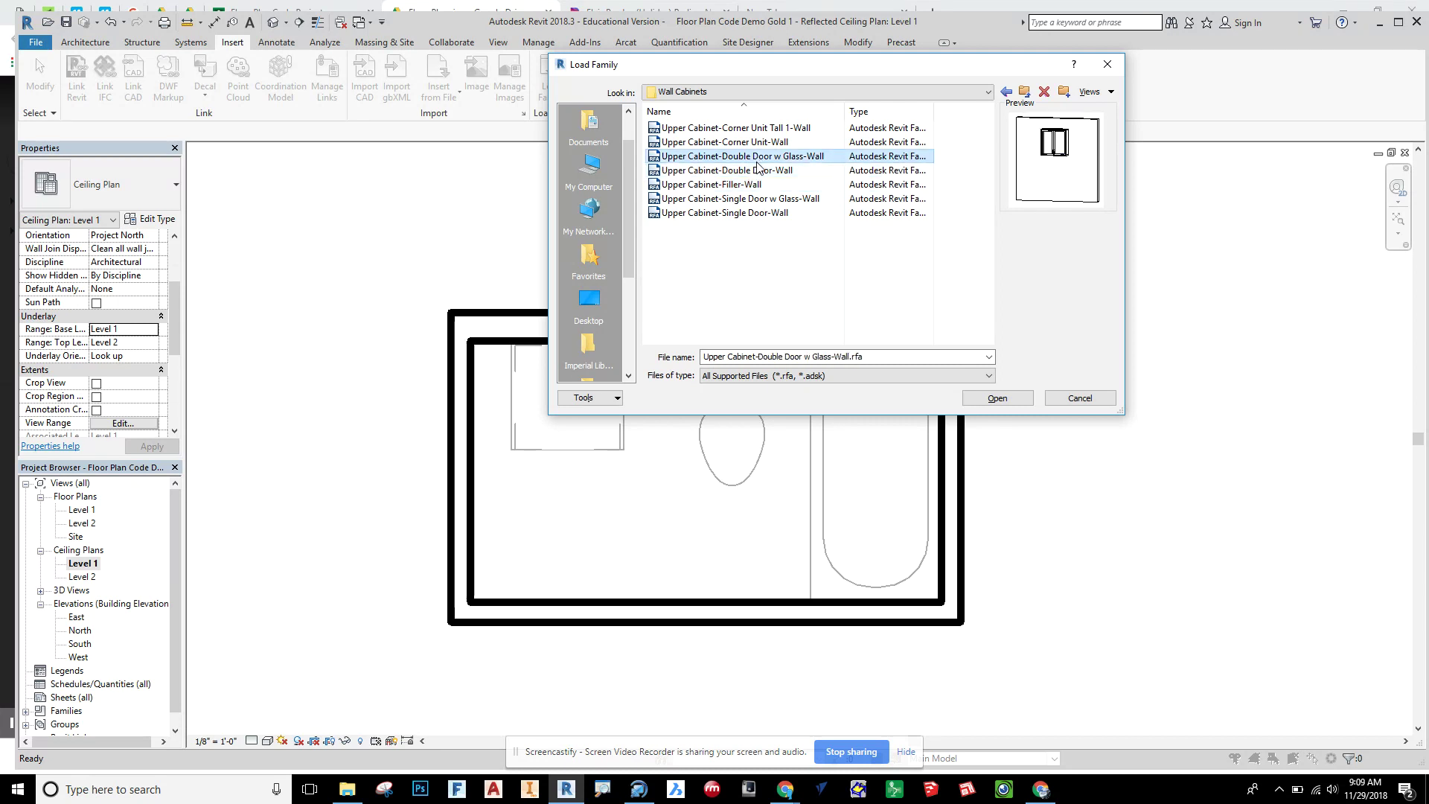
left_click(762, 142)
left_click(768, 128)
left_click(759, 156)
left_click(759, 170)
left_click(759, 142)
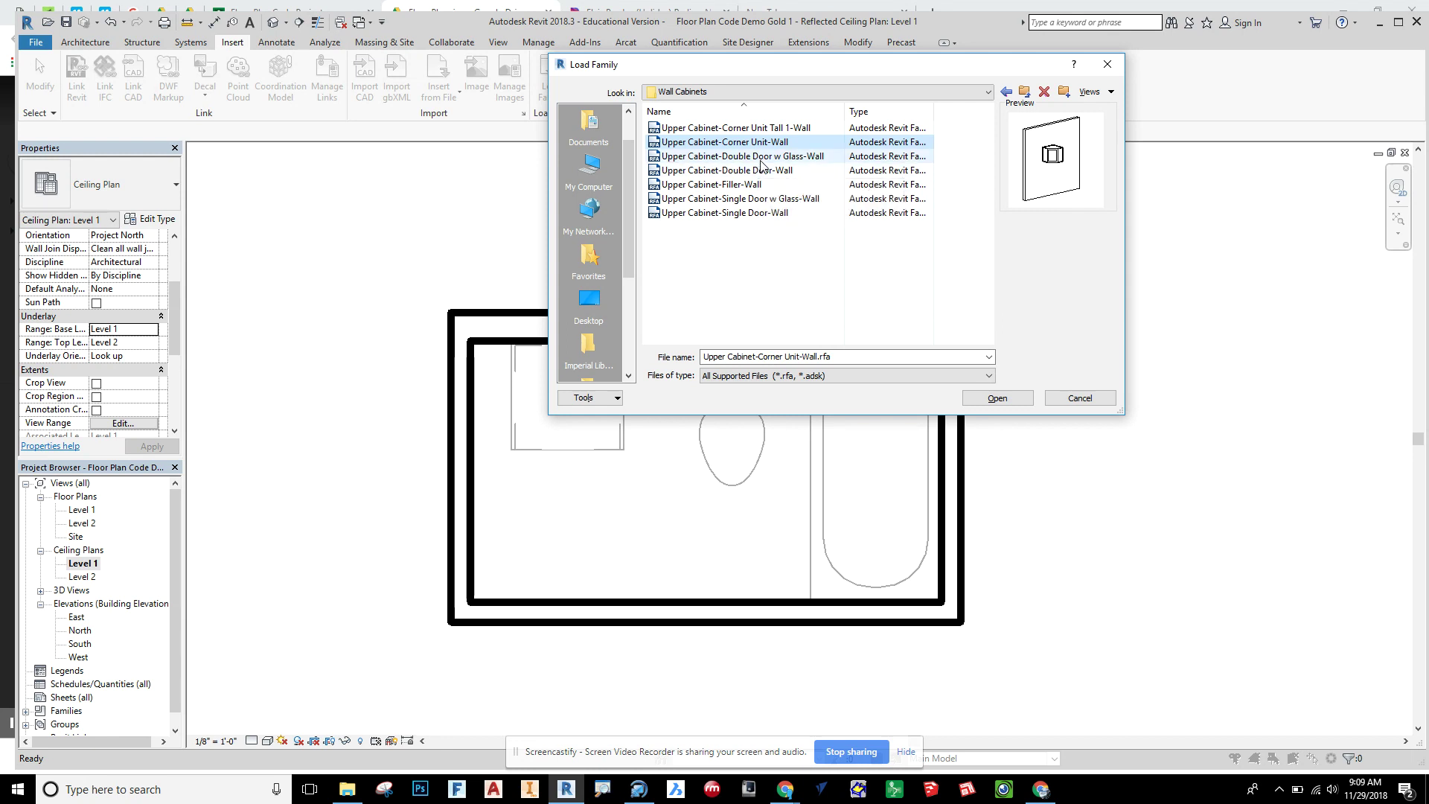
left_click(761, 156)
left_click(759, 184)
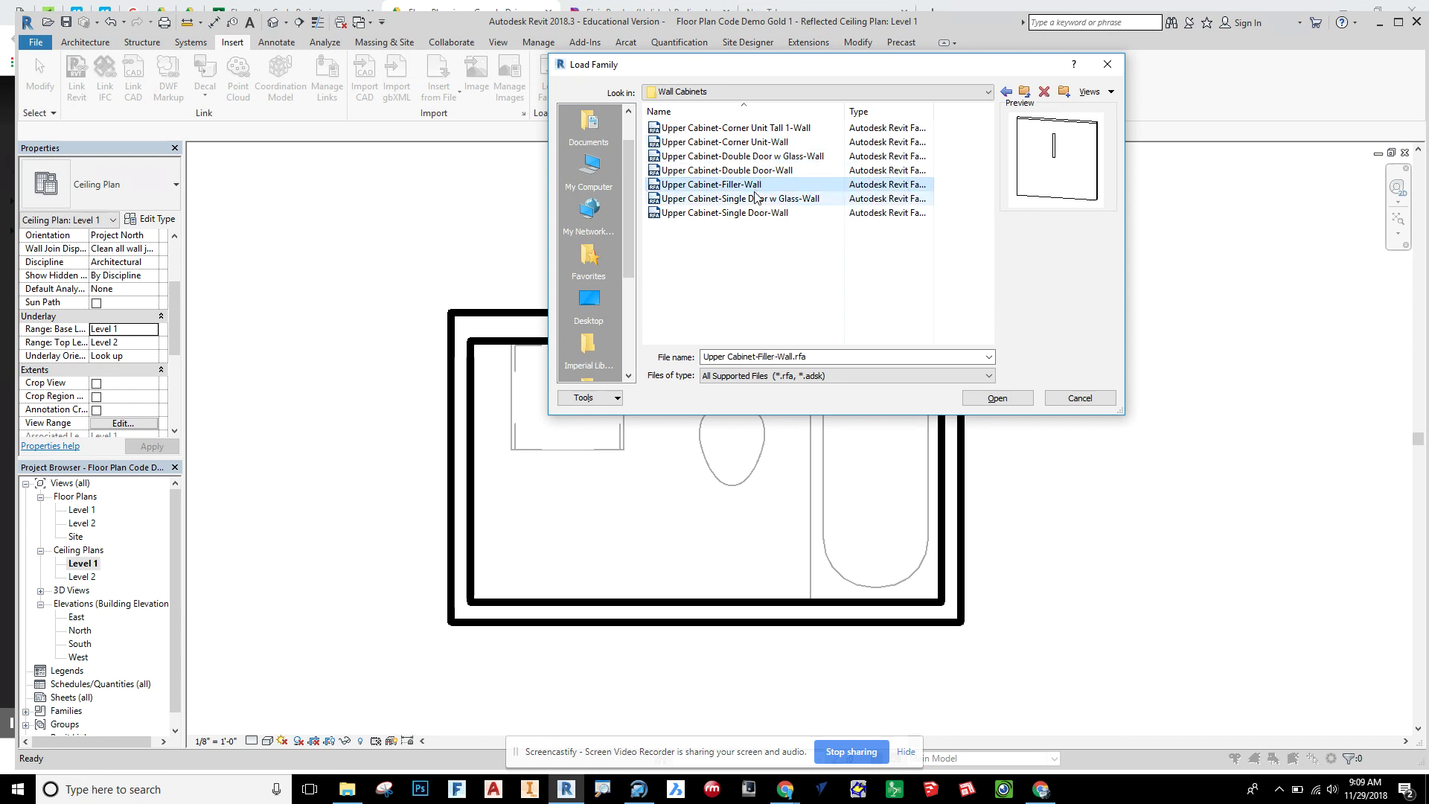
Step: Load the Upper Cabinet-Single Door-Wall family and expand its types under Casework in the project's families
left_click(756, 214)
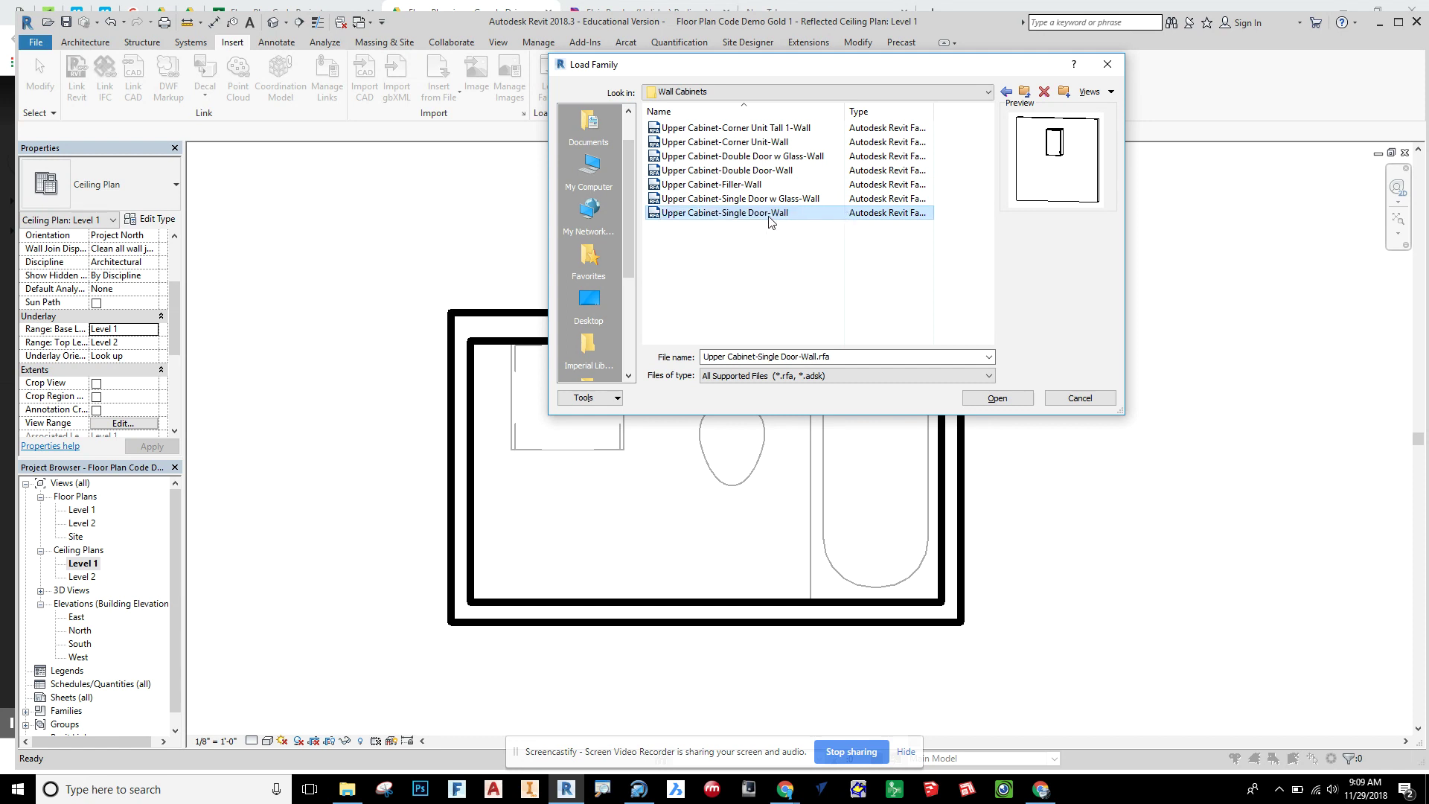
left_click(997, 399)
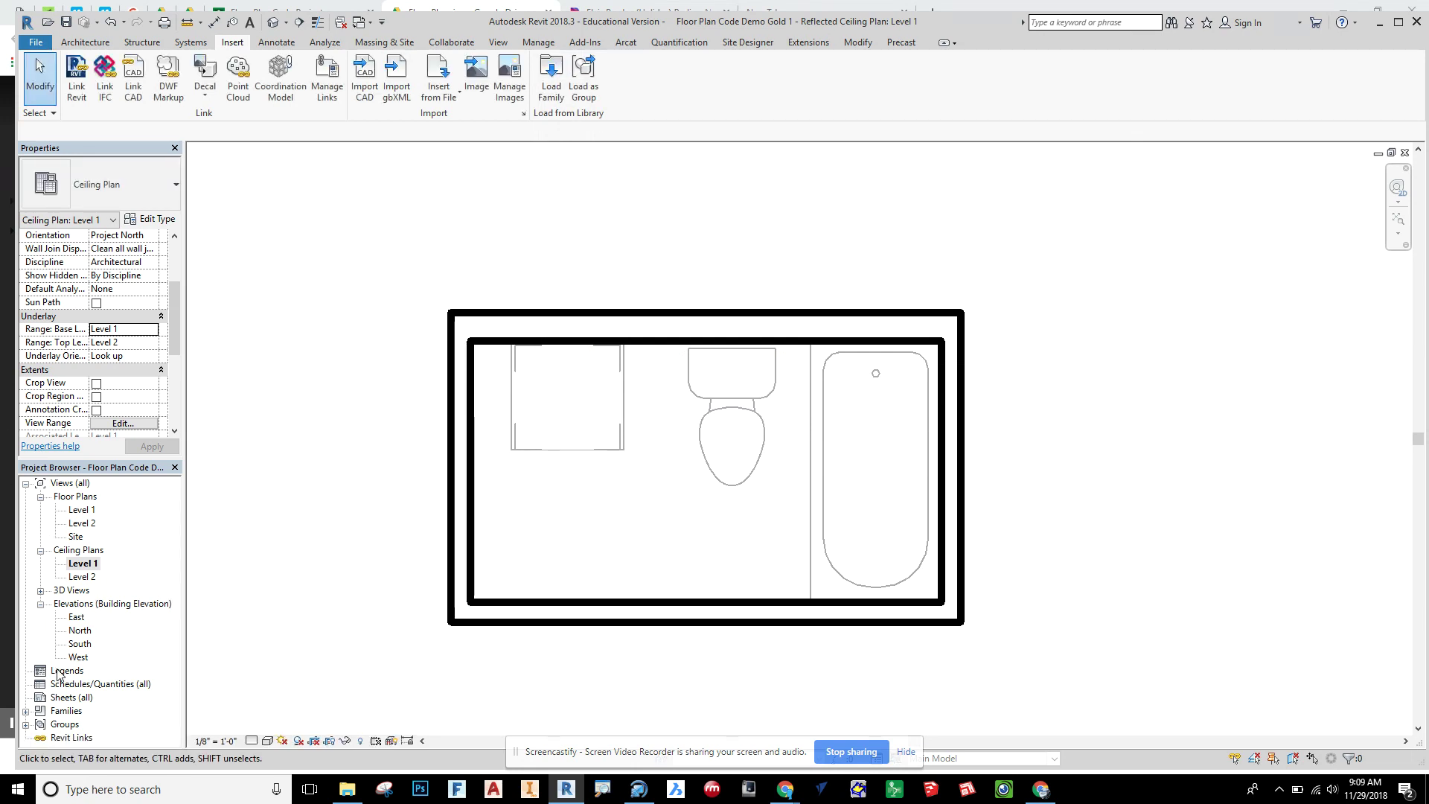
double_click(38, 716)
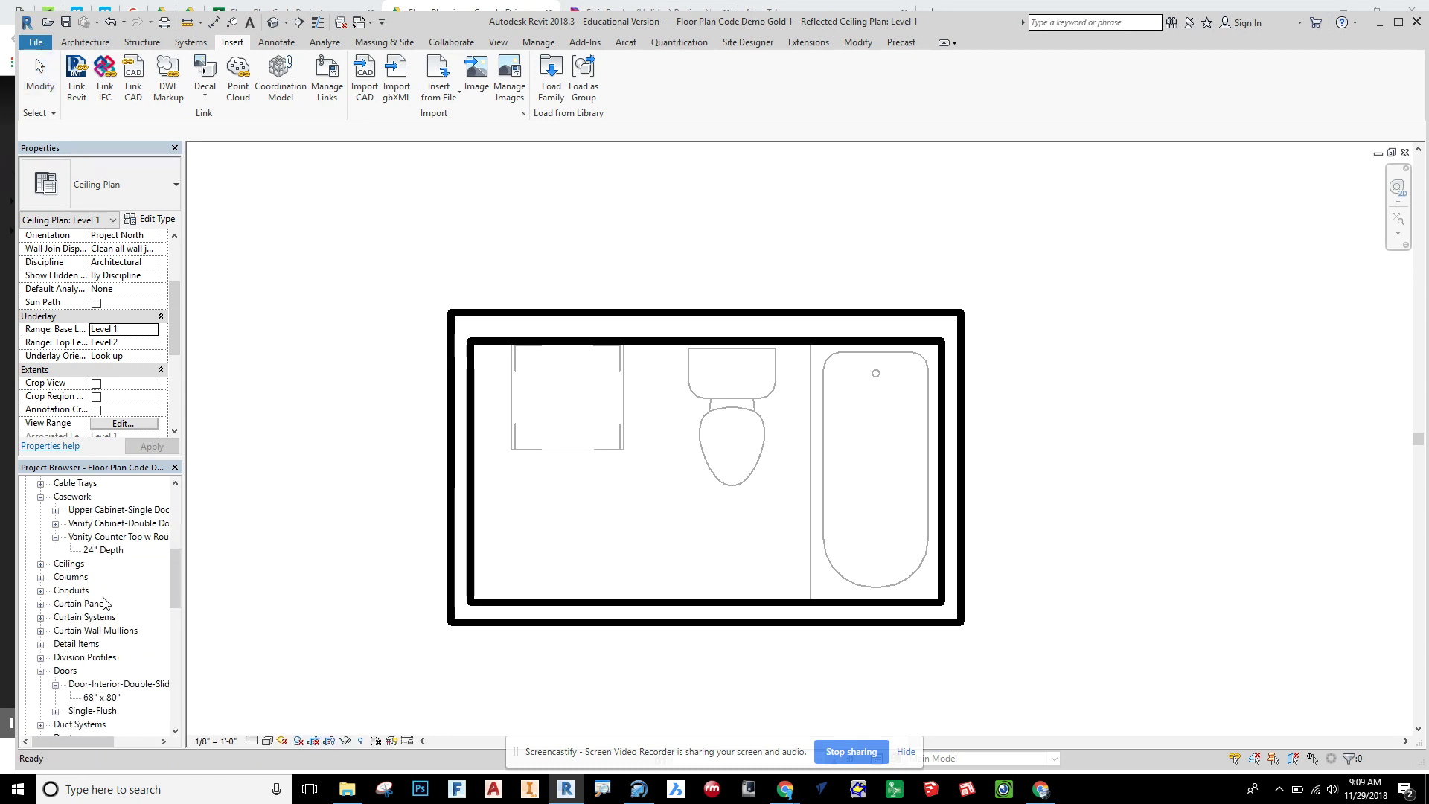
left_click(84, 512)
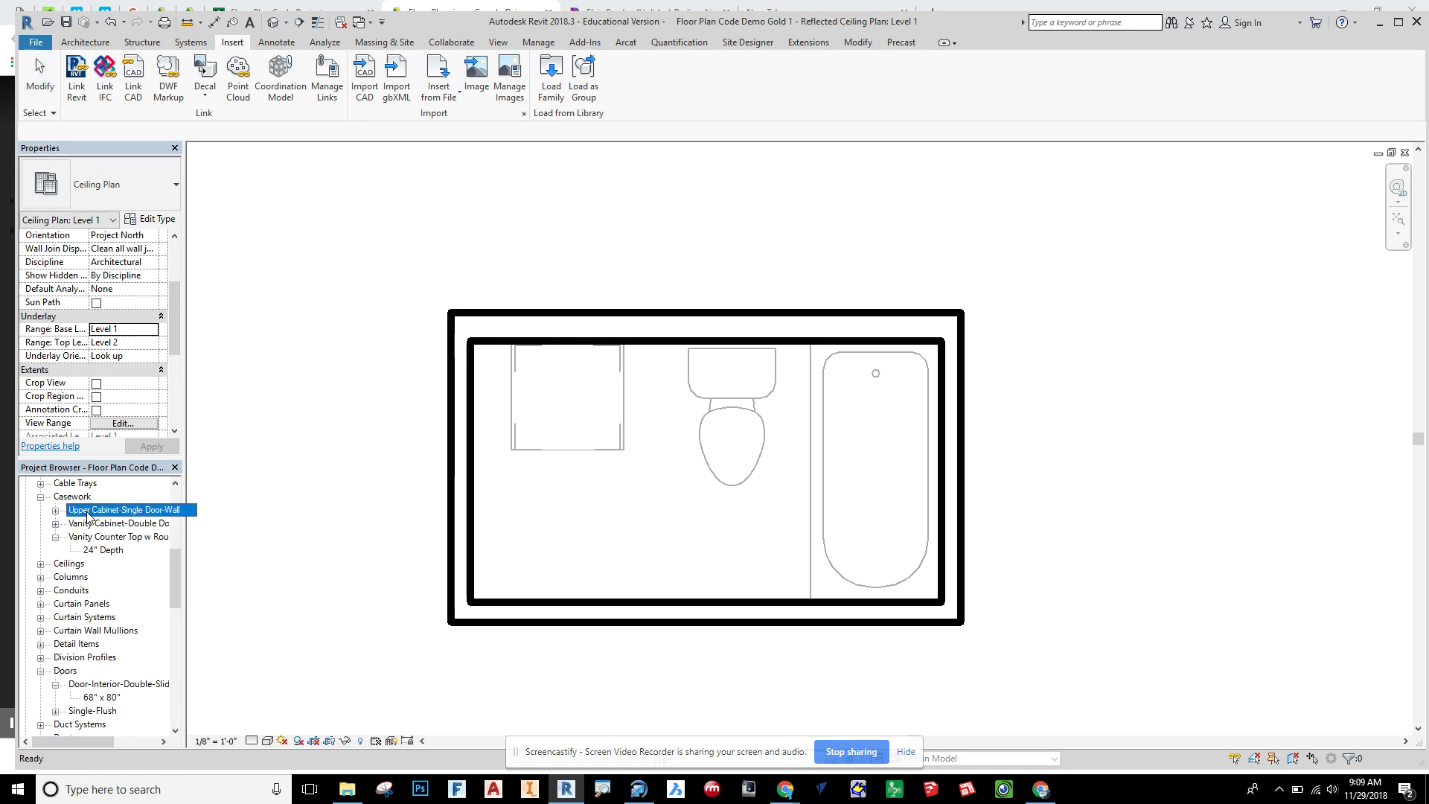
left_click(55, 511)
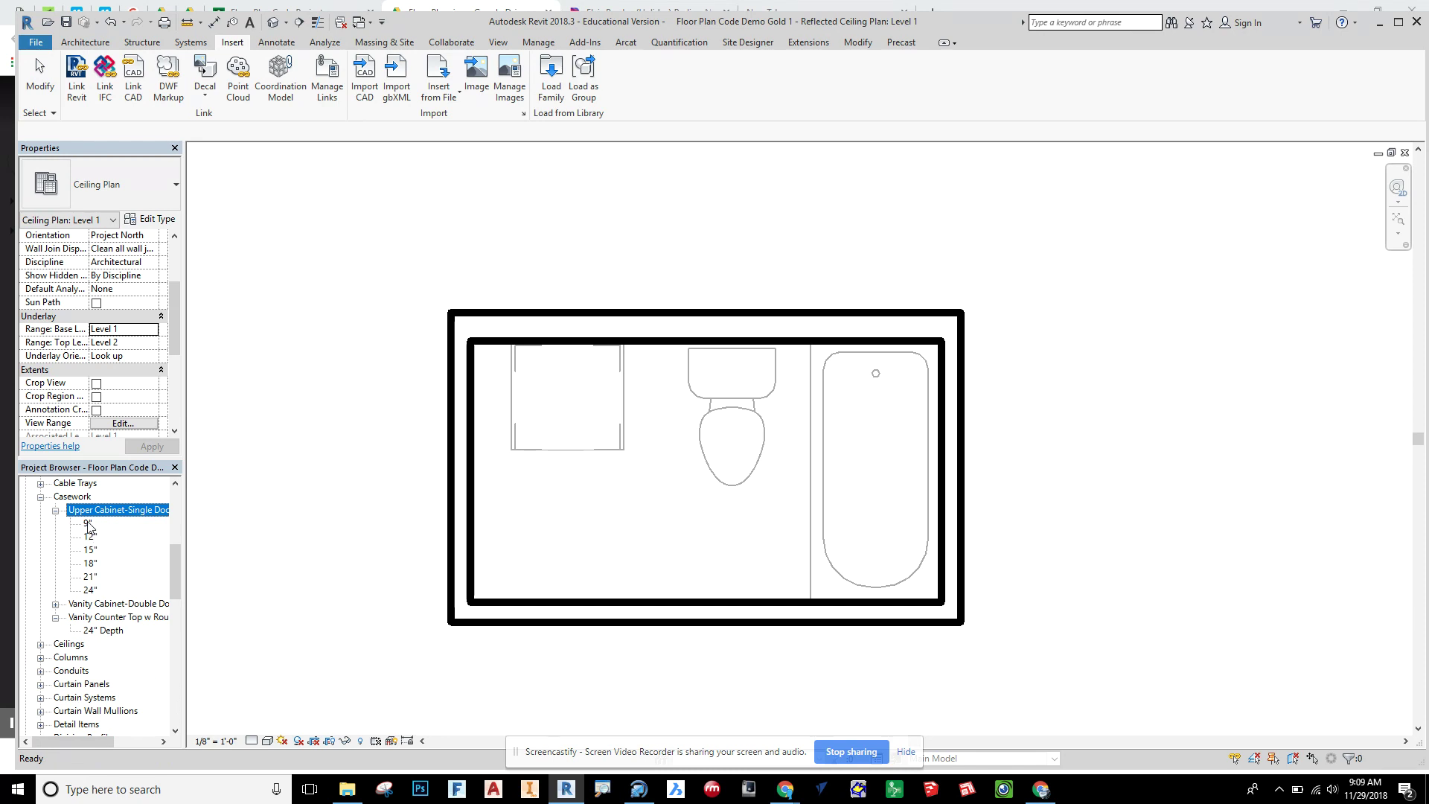
Step: Place the 24" Upper Cabinet-Single Door-Wall on the bathroom wall centered above the vanity and end placement
left_click(90, 590)
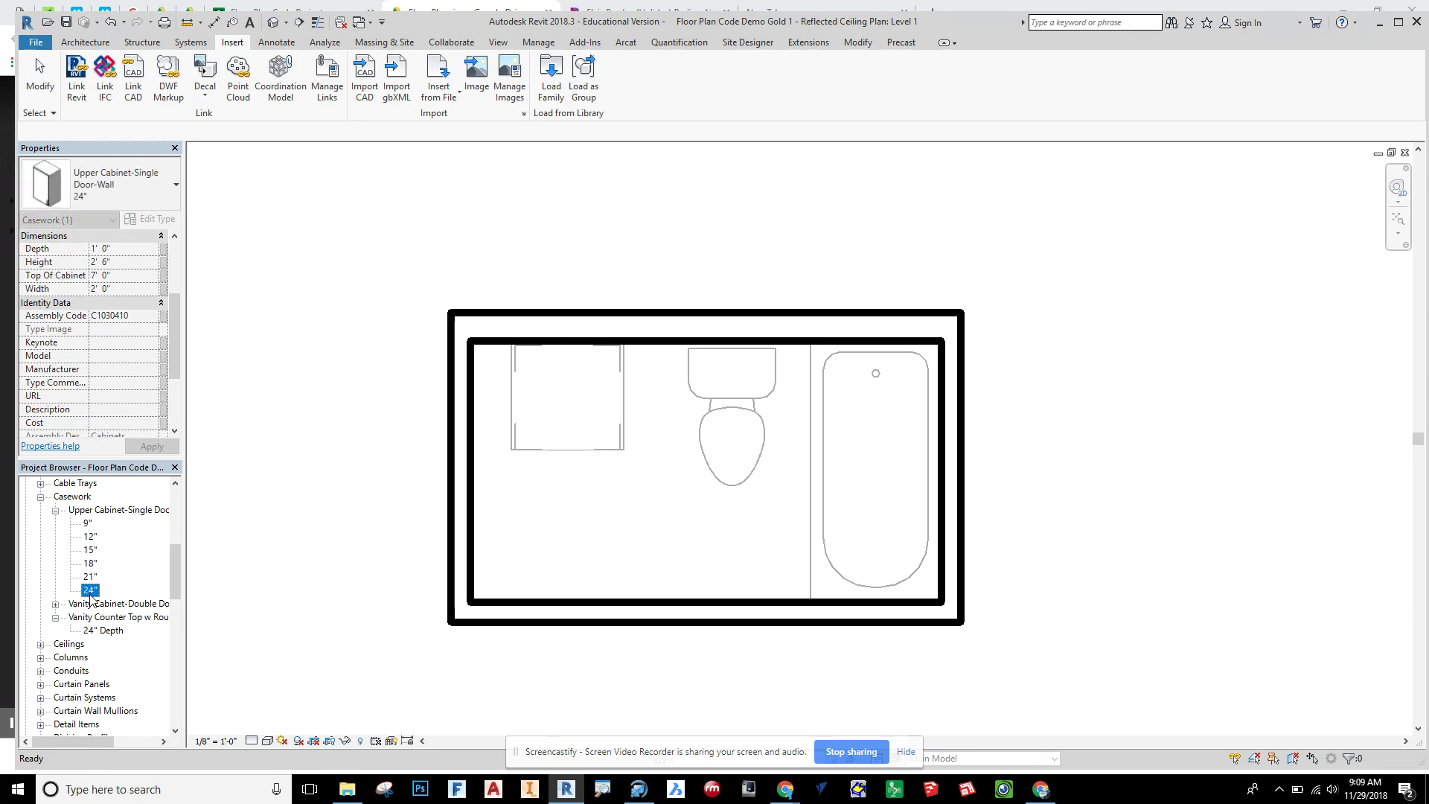
left_click_drag(90, 593, 566, 365)
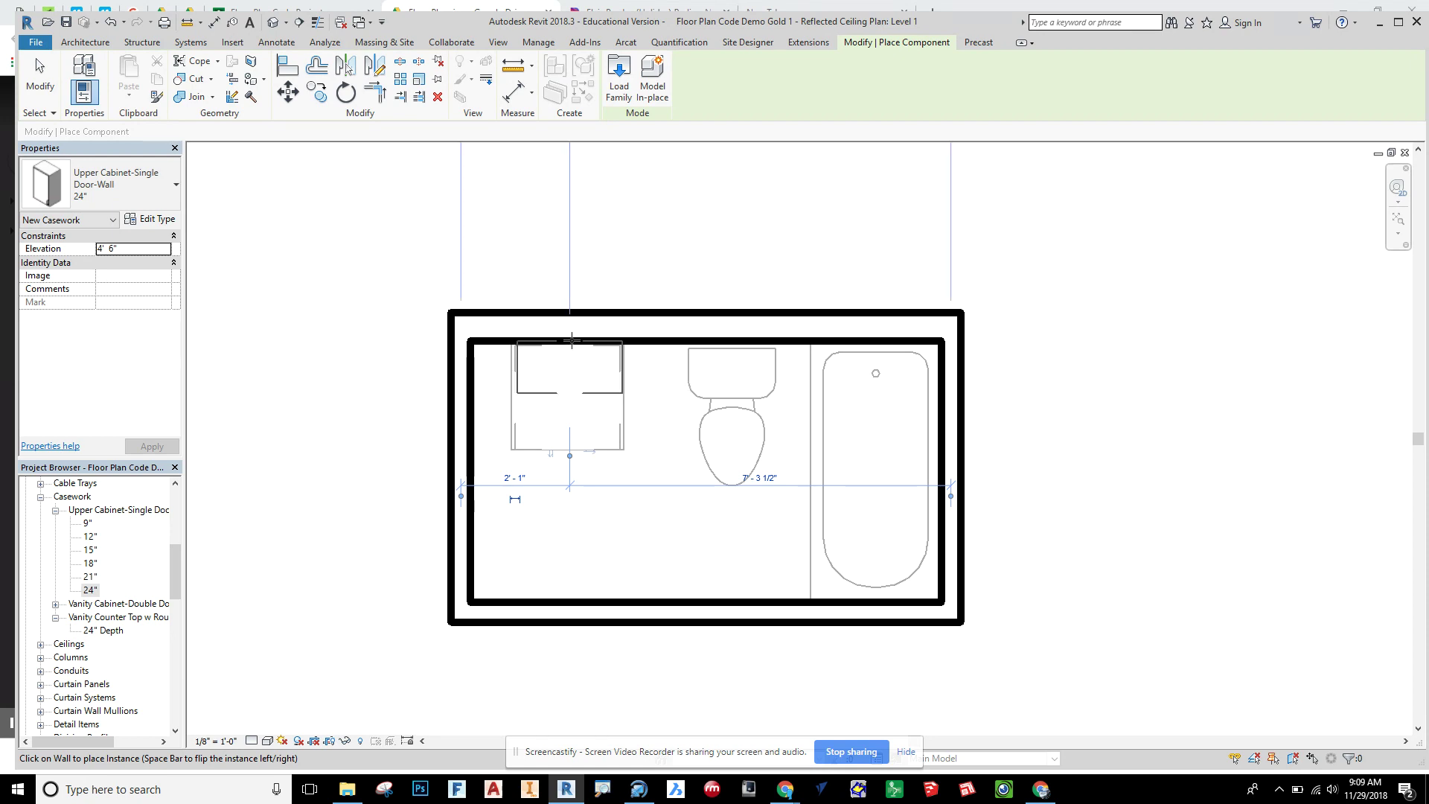
key("Escape")
key("Escape")
Step: Open the 3D view and inspect the upper cabinet's position above the vanity sink
left_click(271, 23)
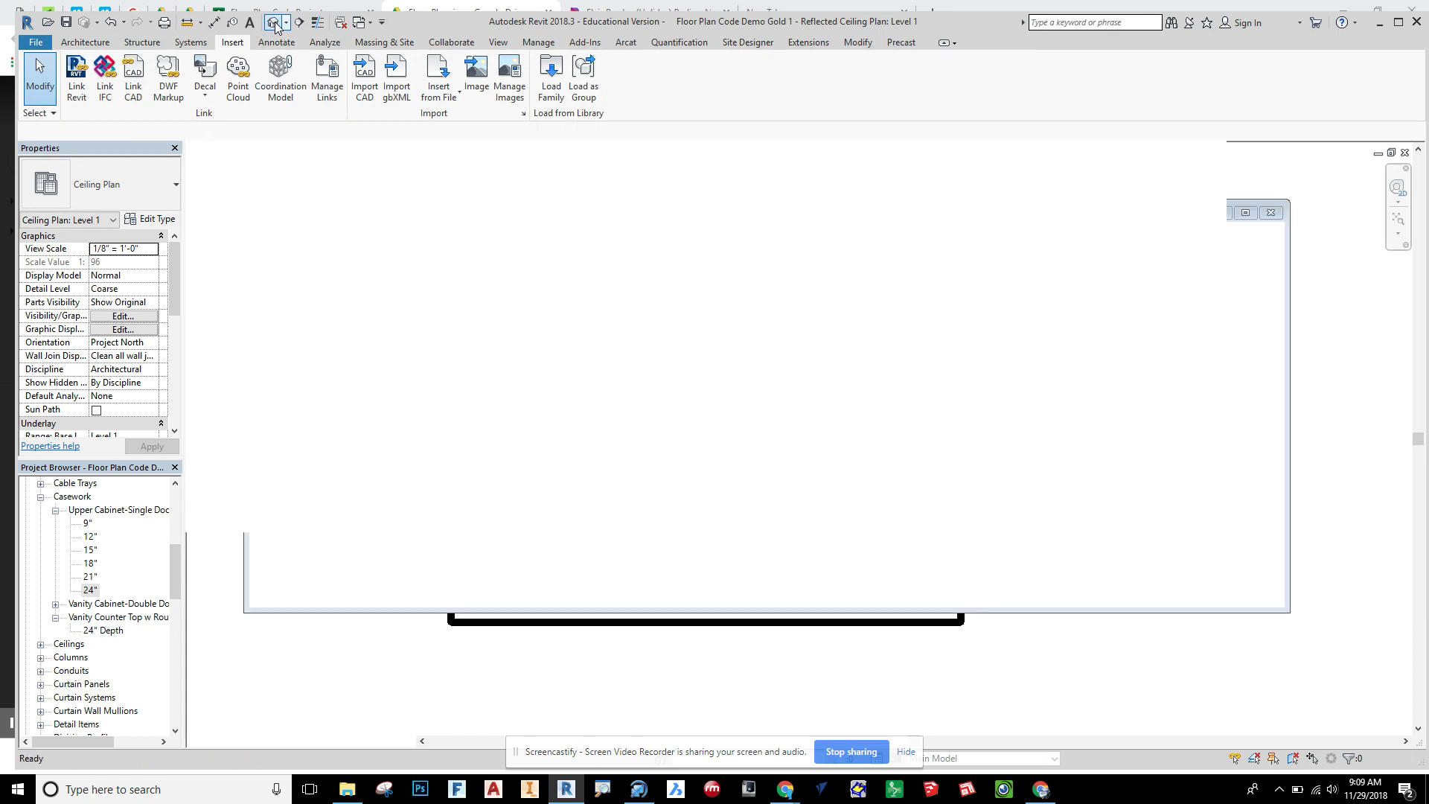
left_click(846, 435)
scroll(846, 435, "up", 6)
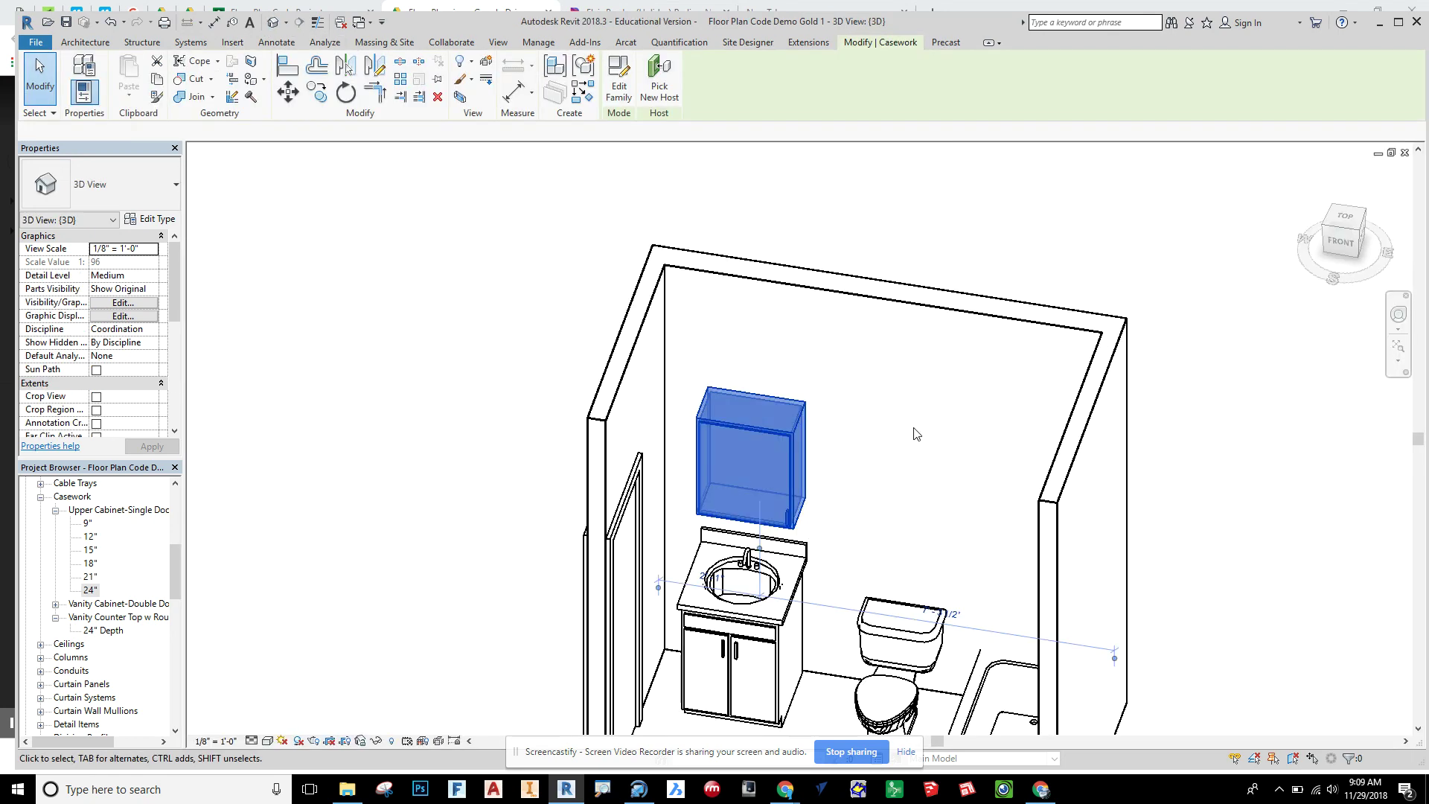
middle_click_drag(899, 421, 800, 297, "shift")
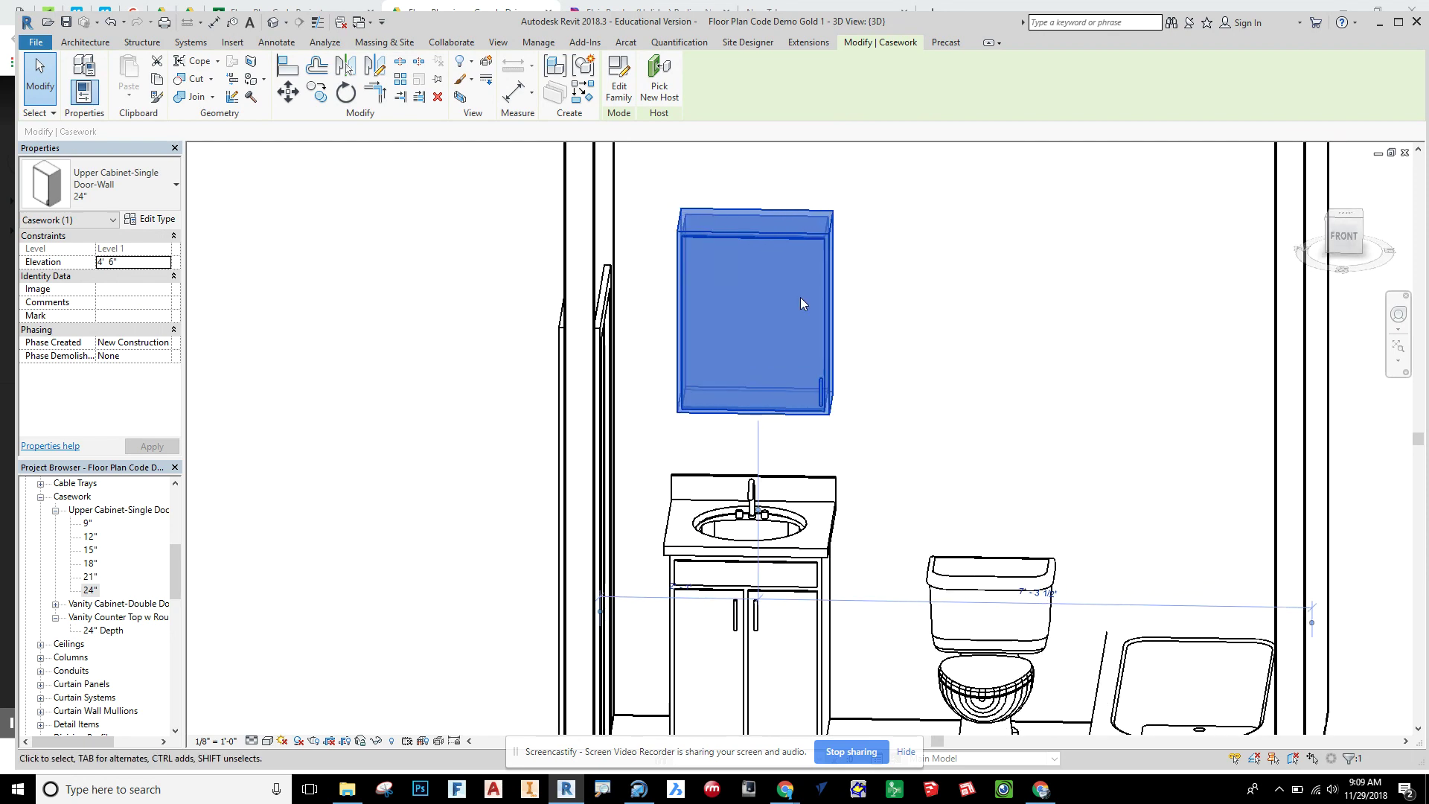
middle_click_drag(887, 277, 787, 266, "shift")
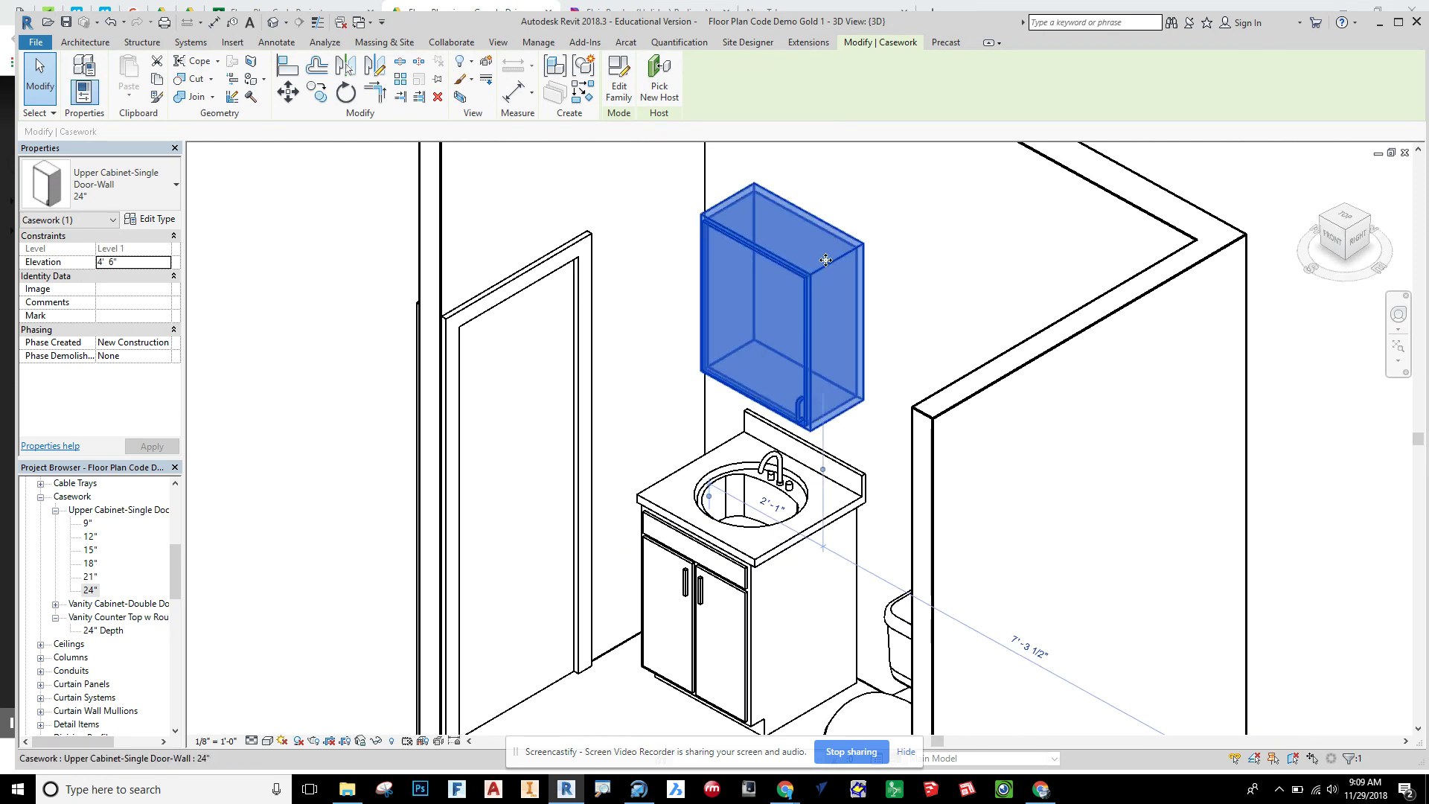
Step: Duplicate the cabinet's type as 24" medicine cab and set its depth to 4"
left_click(149, 220)
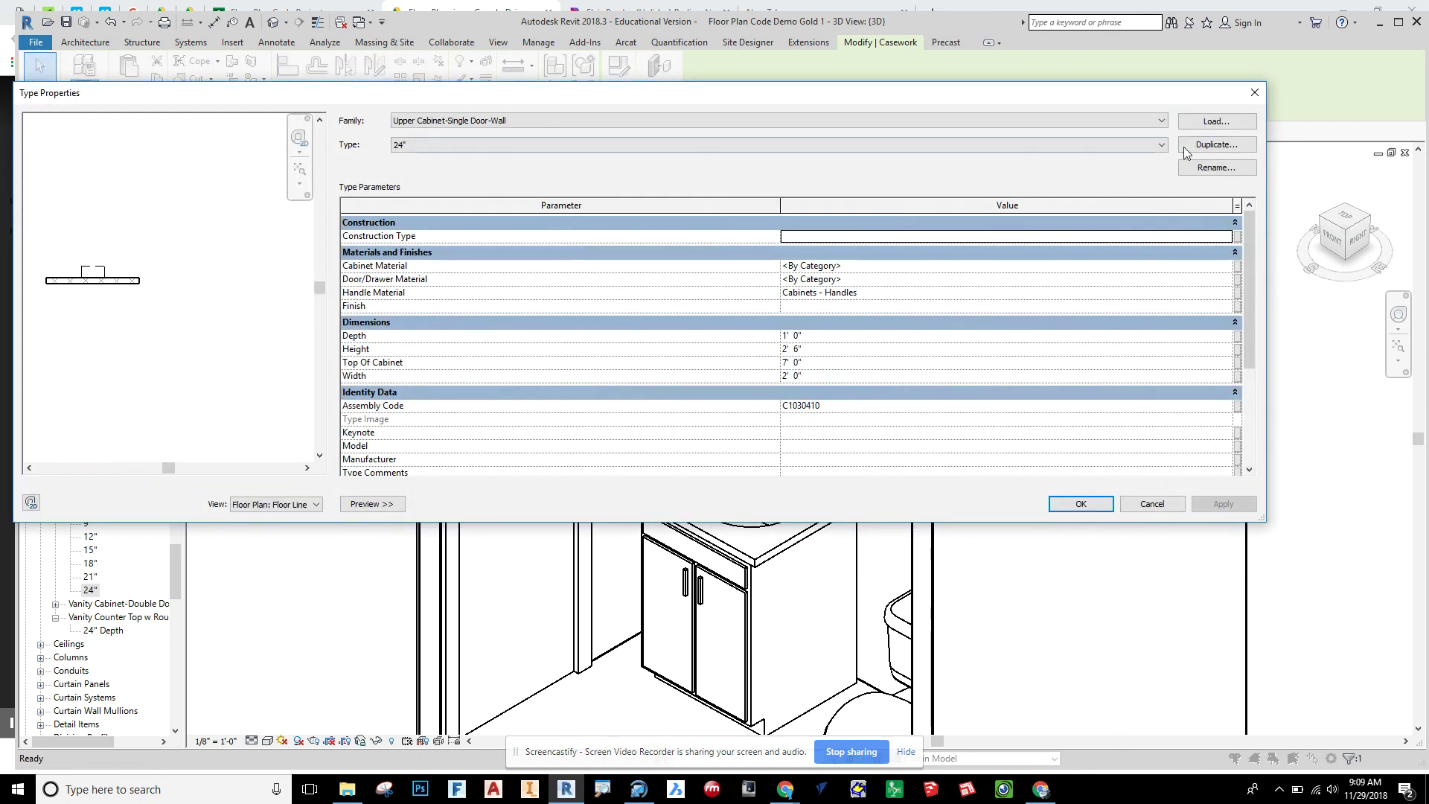
left_click(1199, 145)
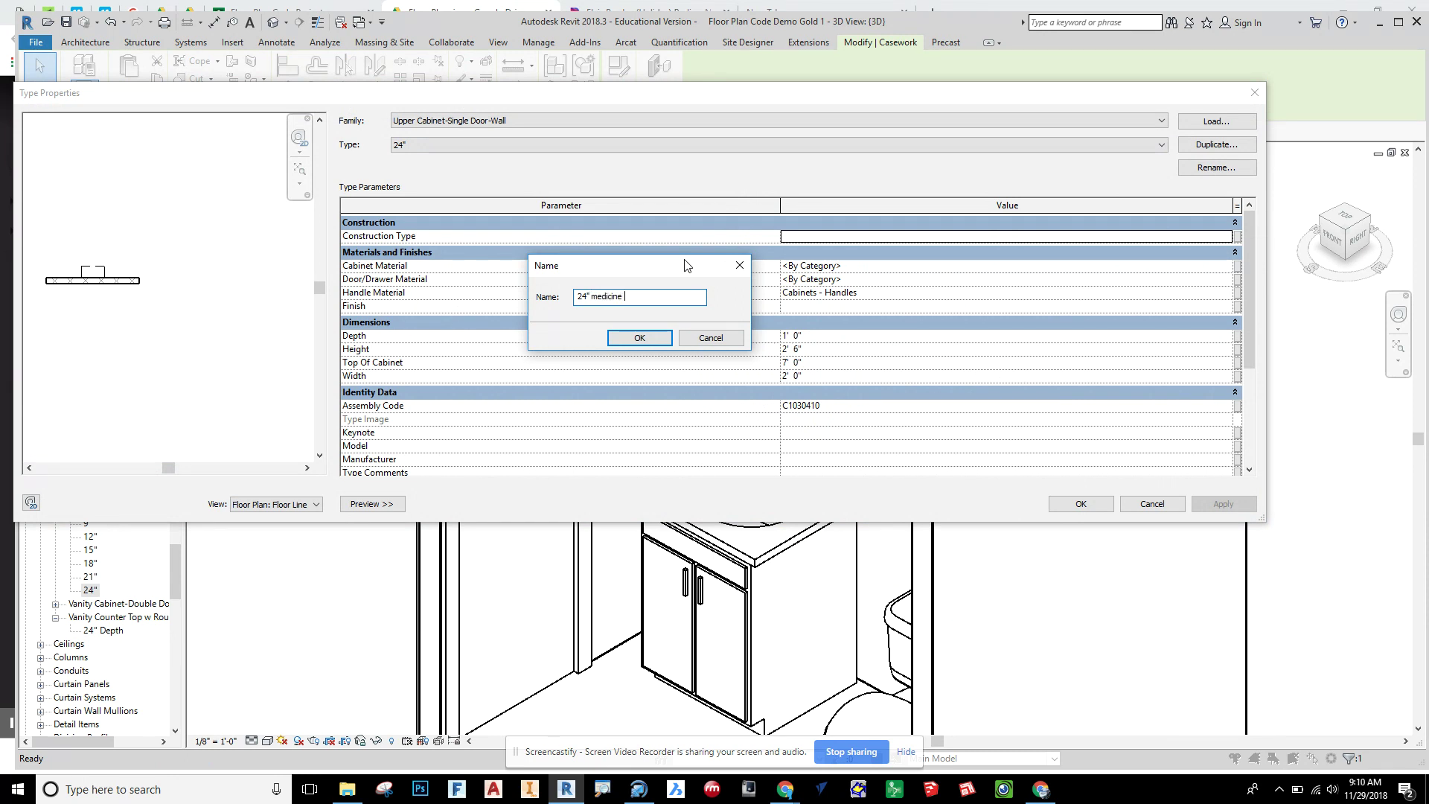
key("Return")
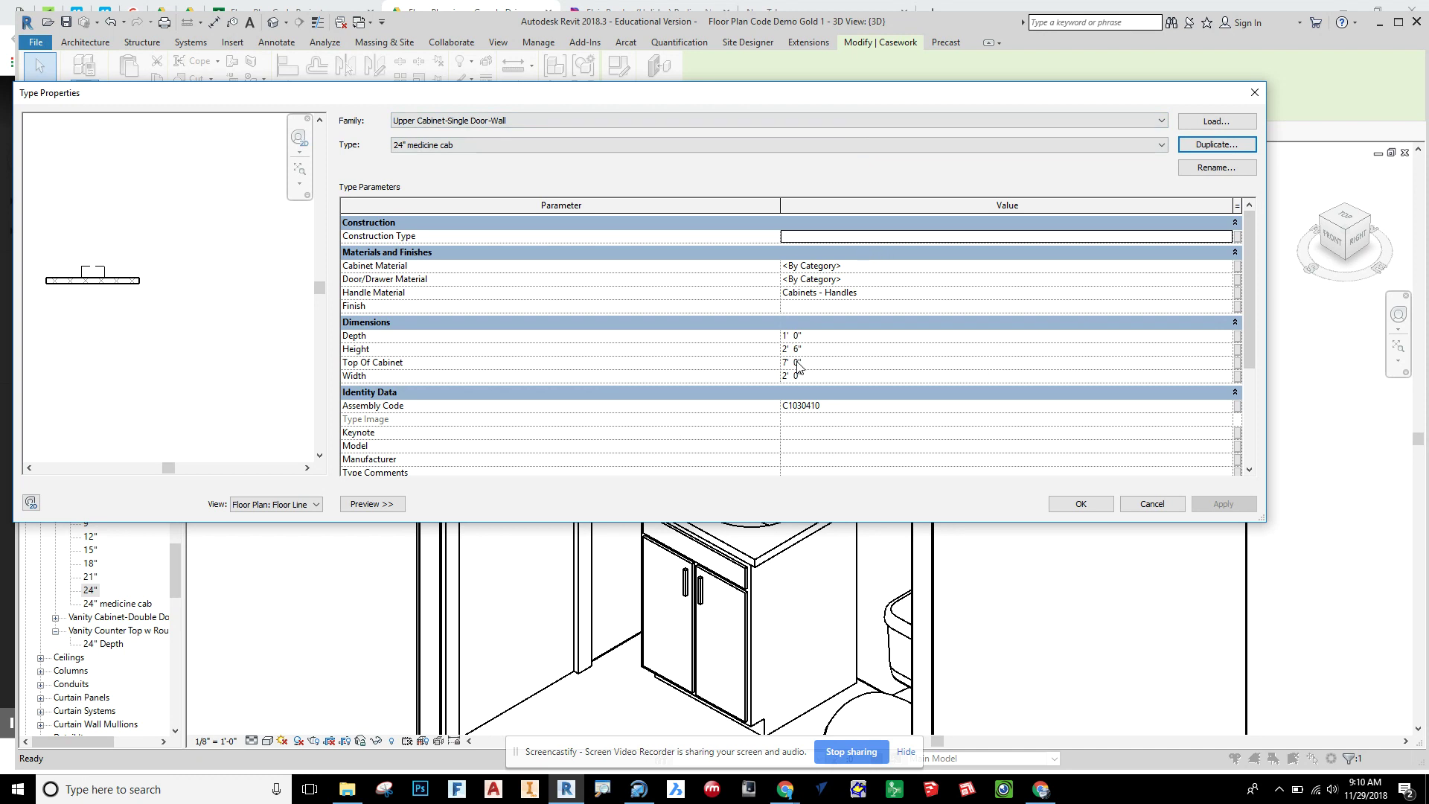
left_click(793, 336)
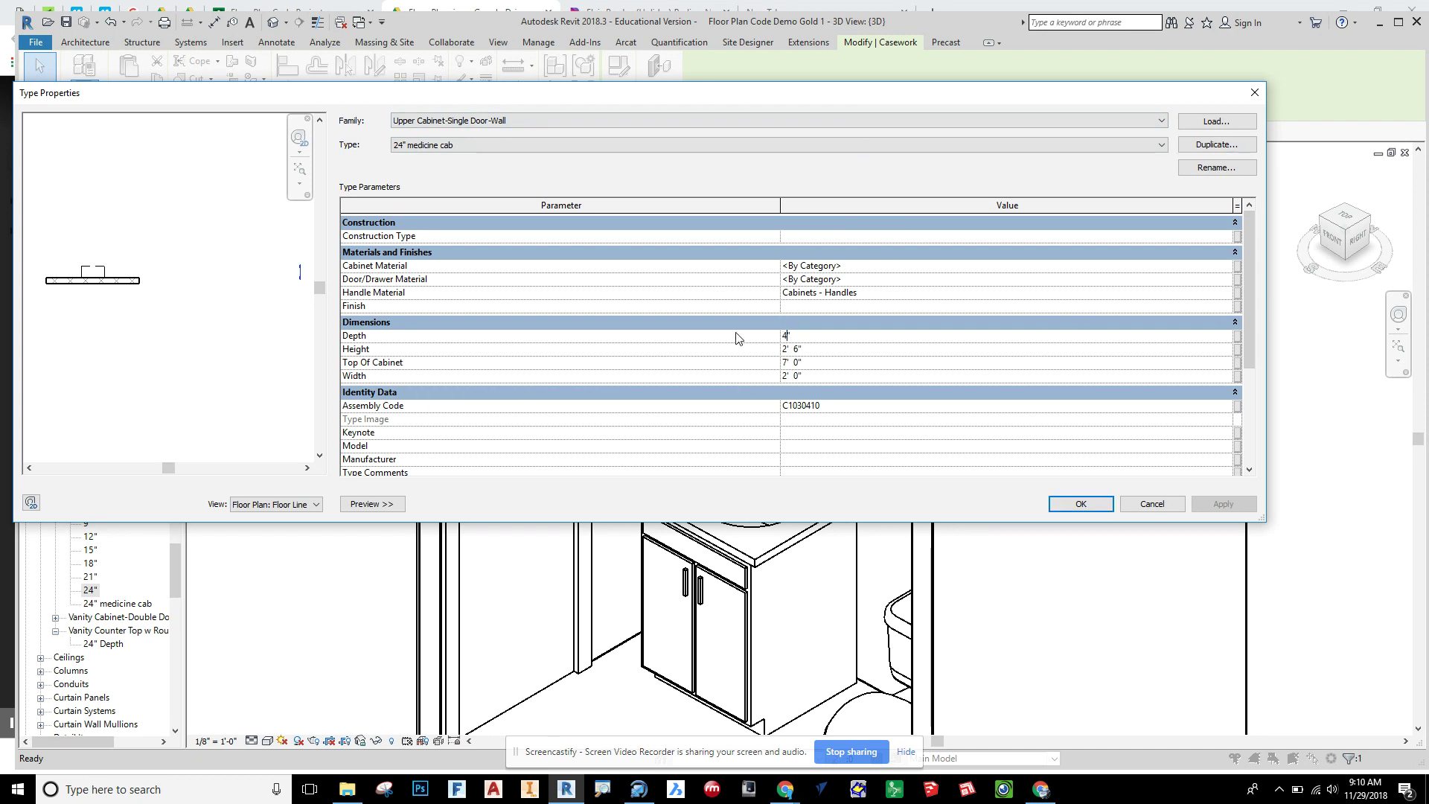
left_click(1082, 504)
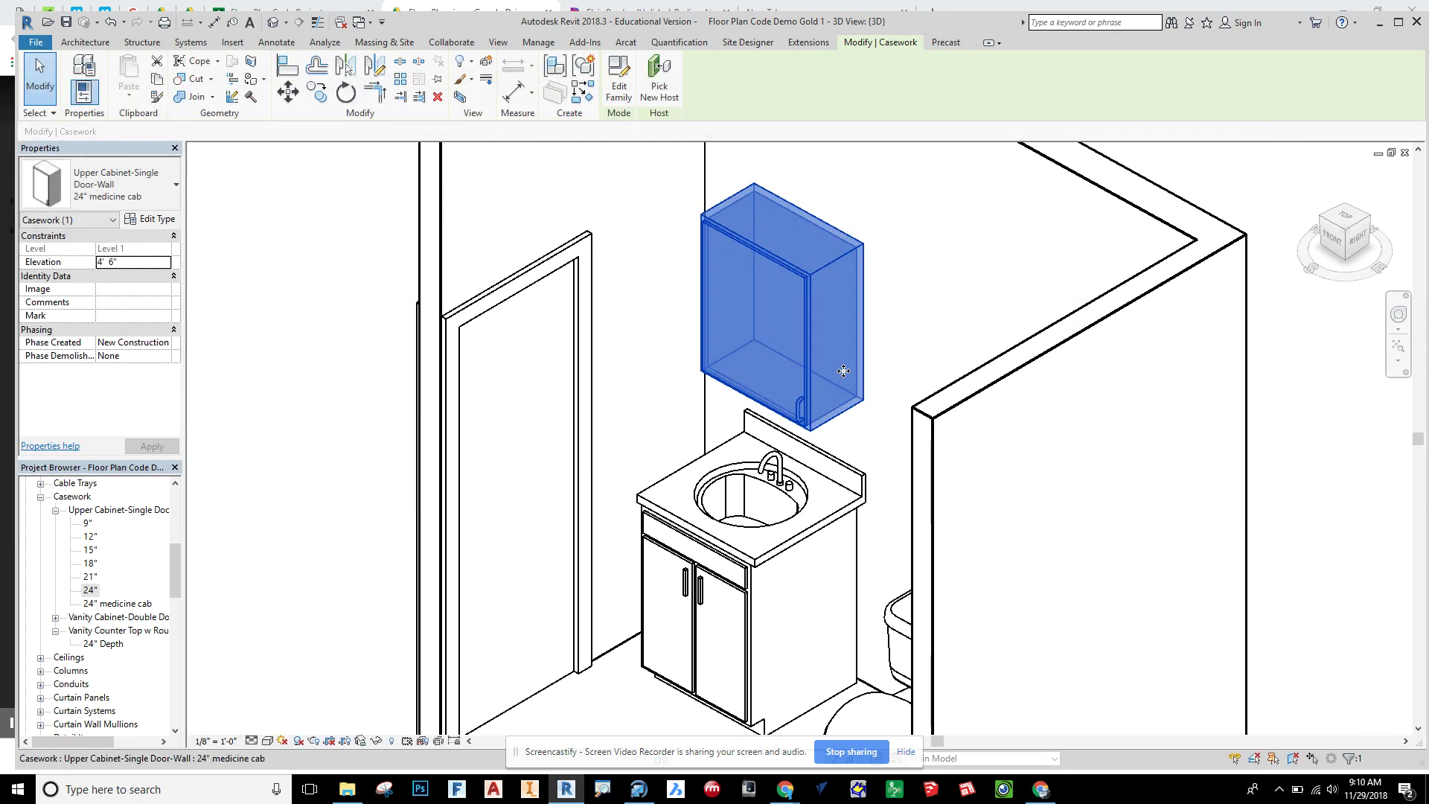
Step: Examine the medicine cabinet's depth and elevation above the vanity in the 3D view
left_click(889, 305)
middle_click_drag(885, 417, 852, 253, "shift")
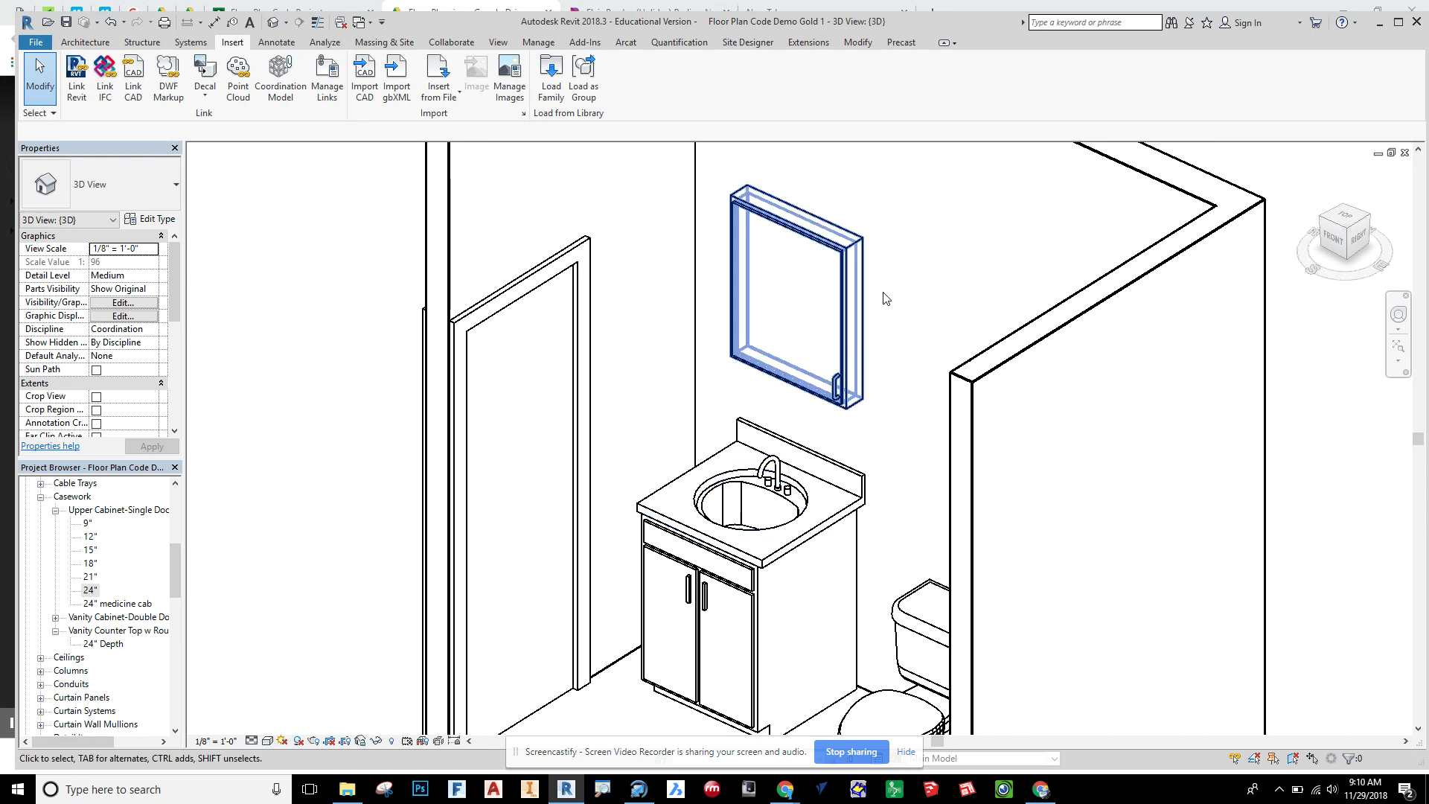
left_click(852, 251)
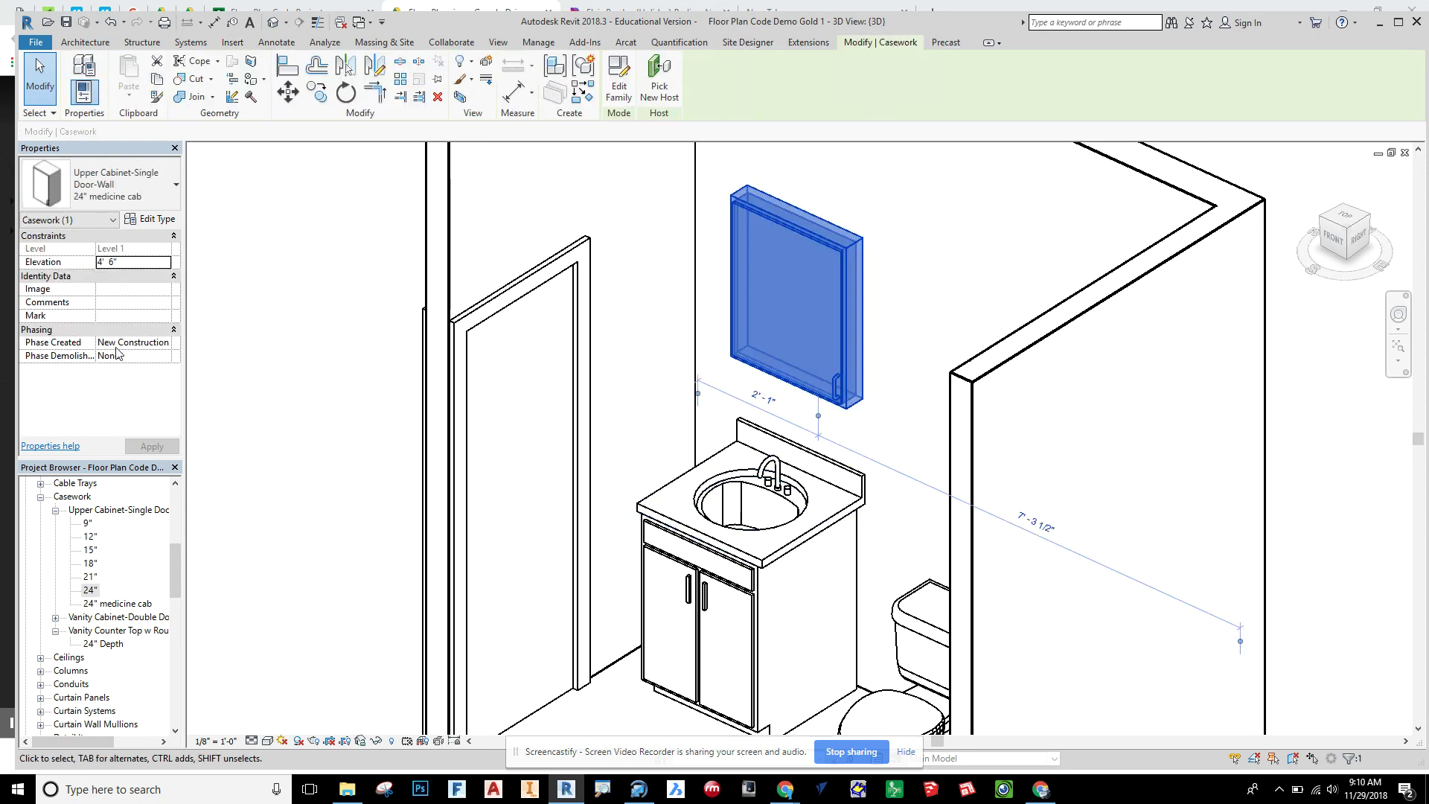
middle_click_drag(696, 327, 931, 245, "shift")
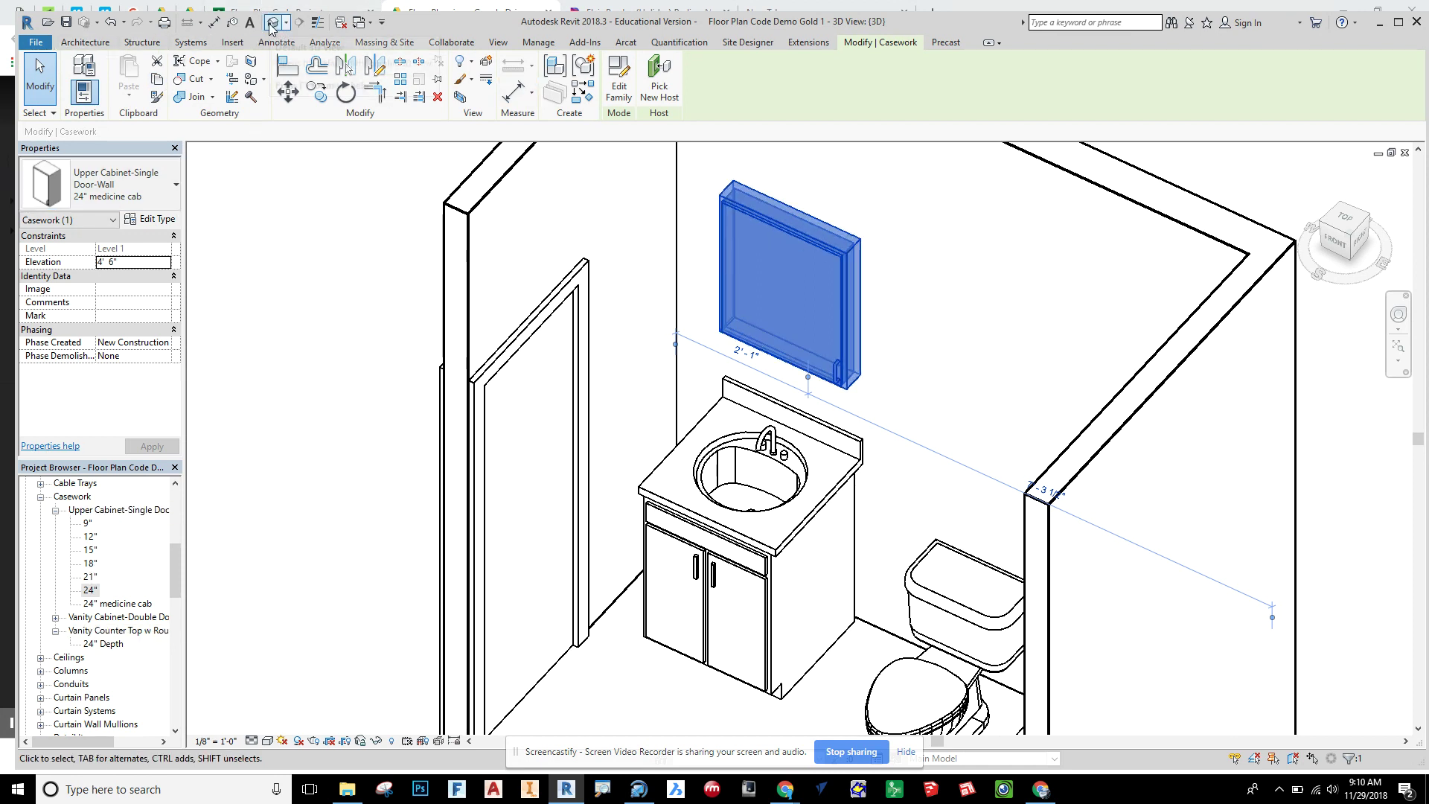
Step: Open the Level 1 ceiling plan and switch to the Level 1 floor plan at the medicine cabinet over the vanity
scroll(87, 525, "up", 10)
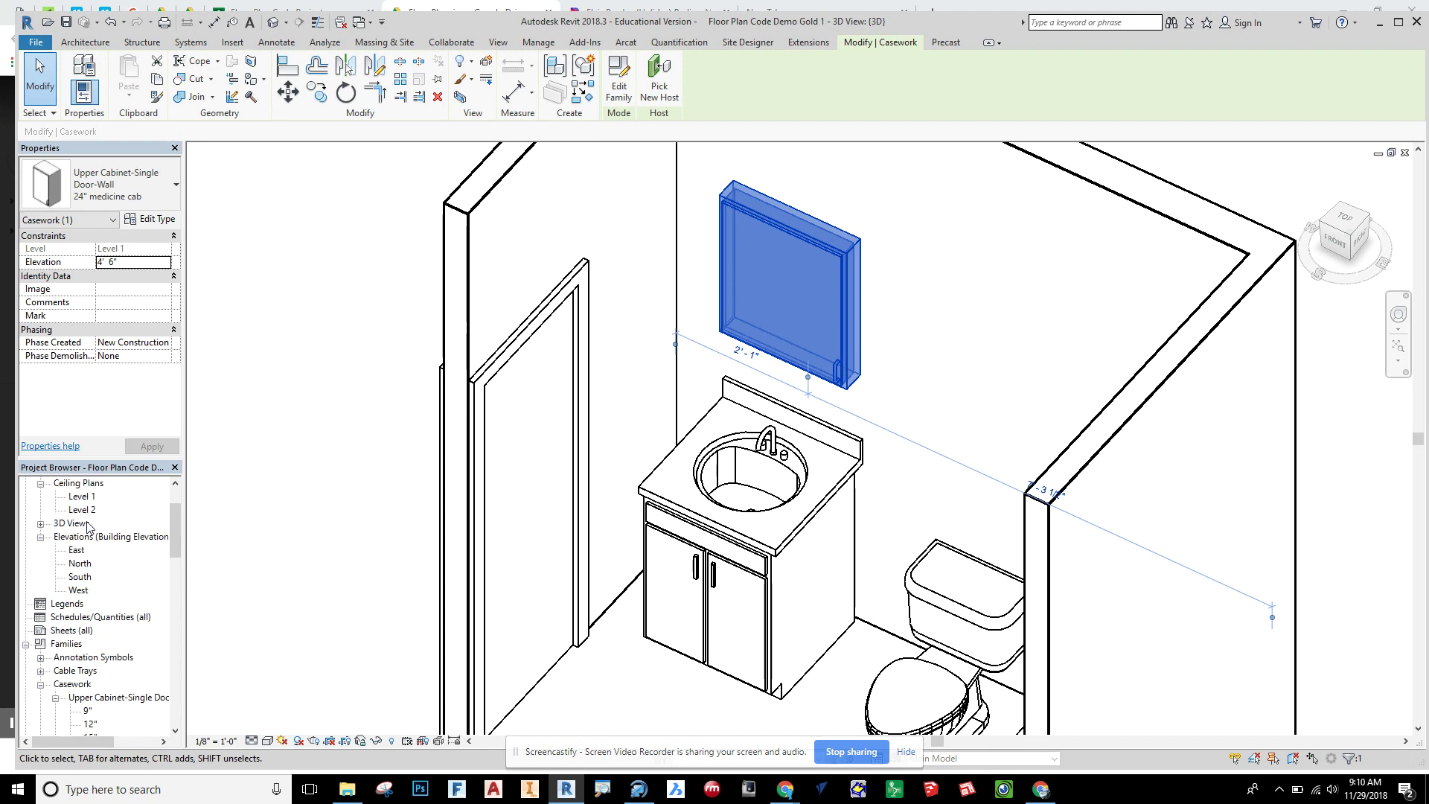
double_click(80, 564)
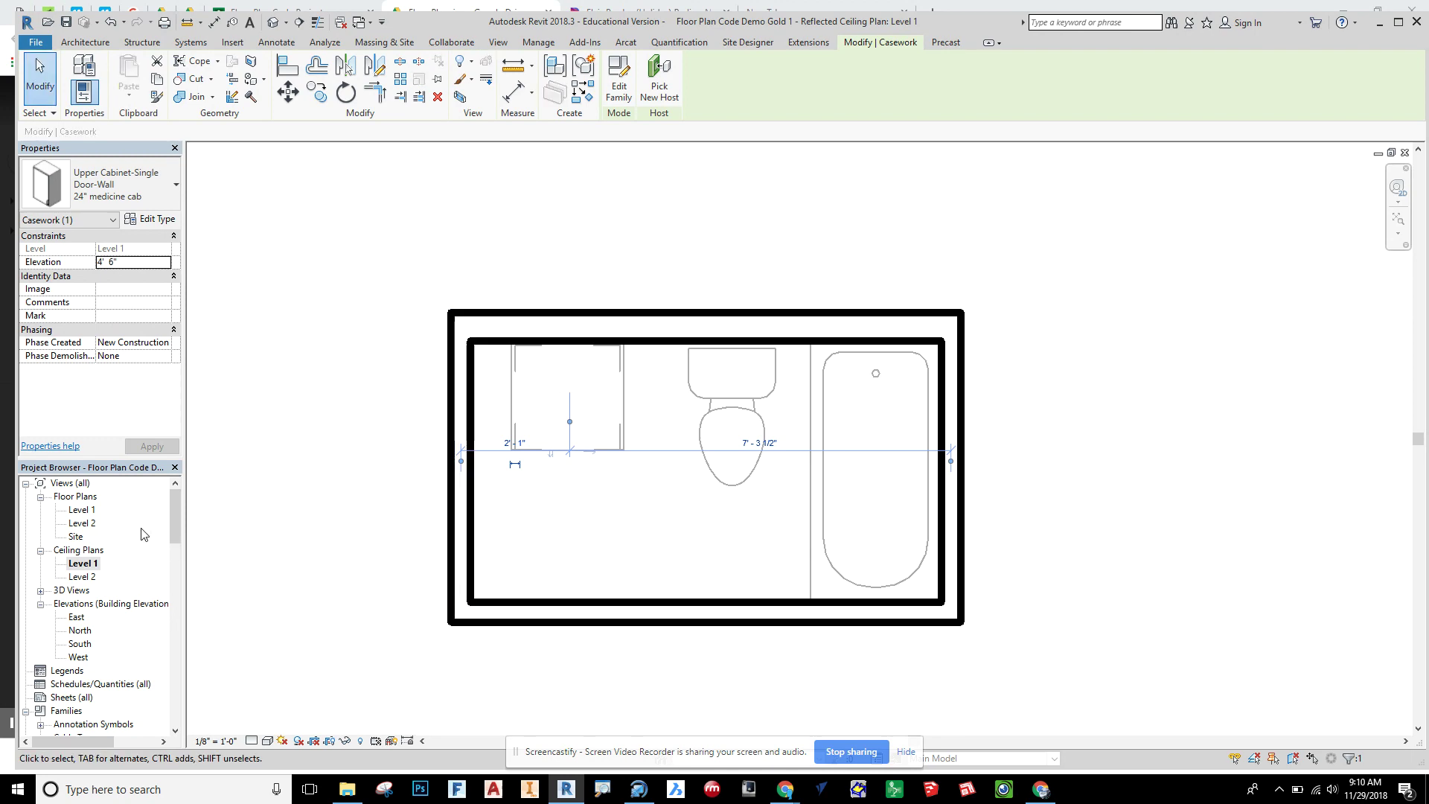
double_click(82, 510)
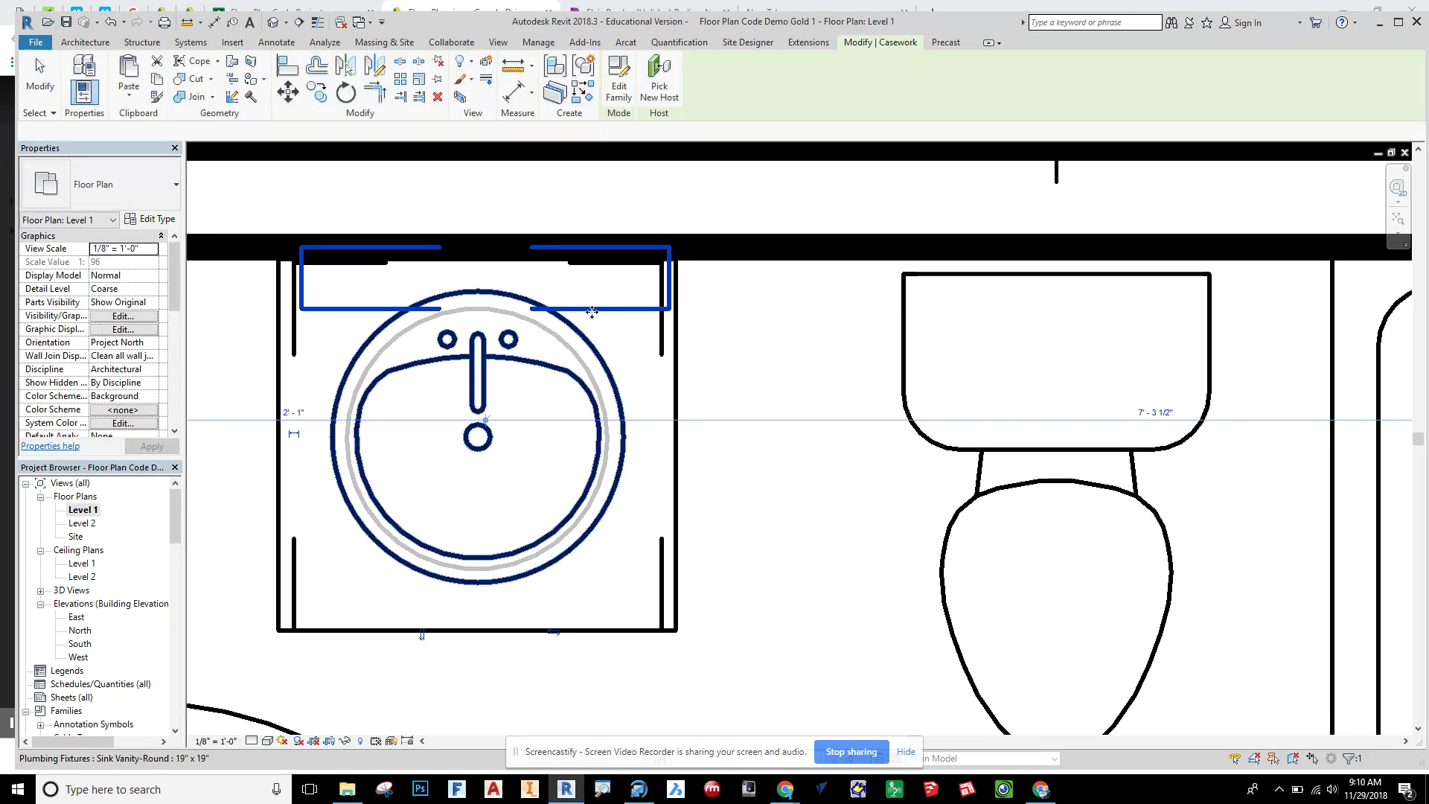
scroll(772, 411, "down", 4)
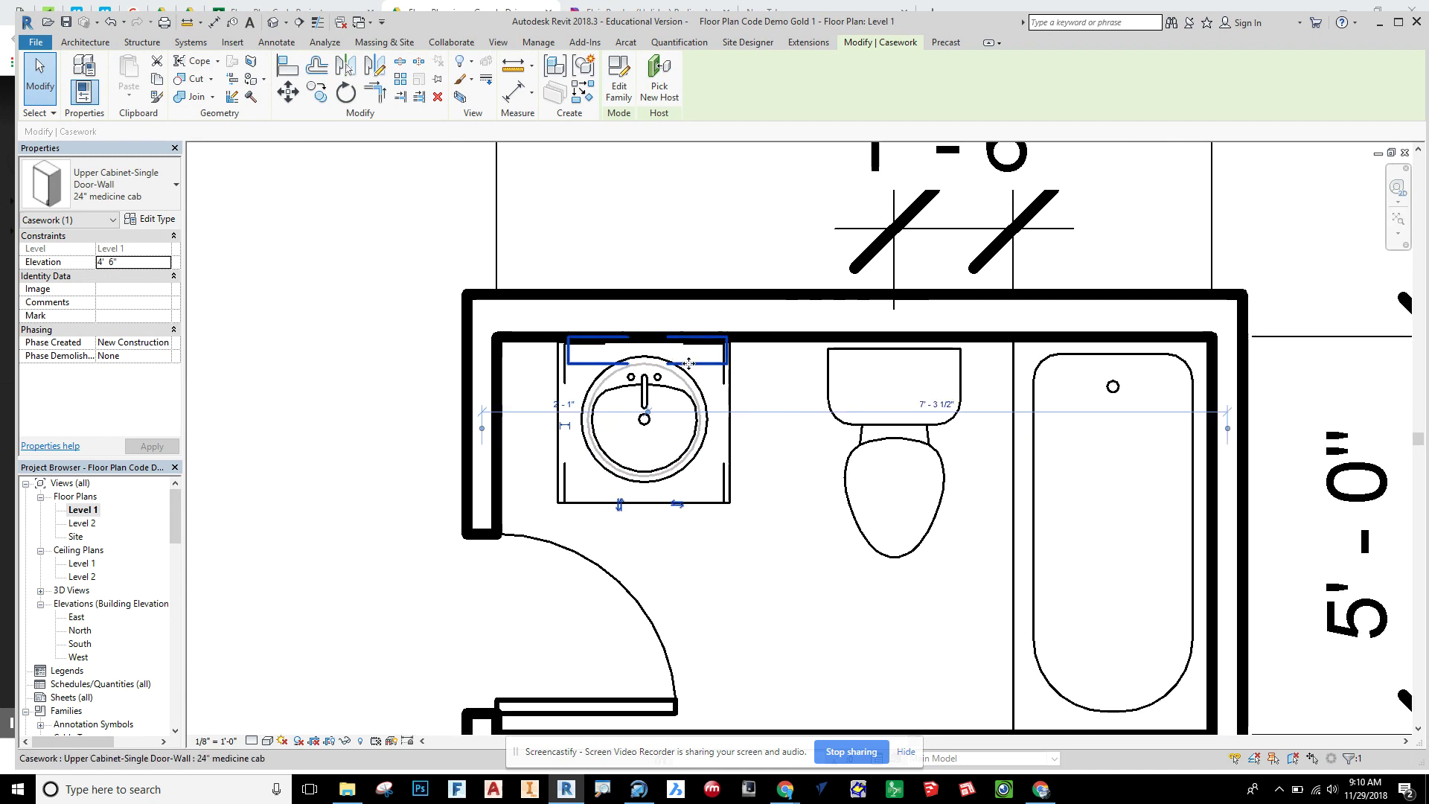
scroll(688, 363, "up", 4)
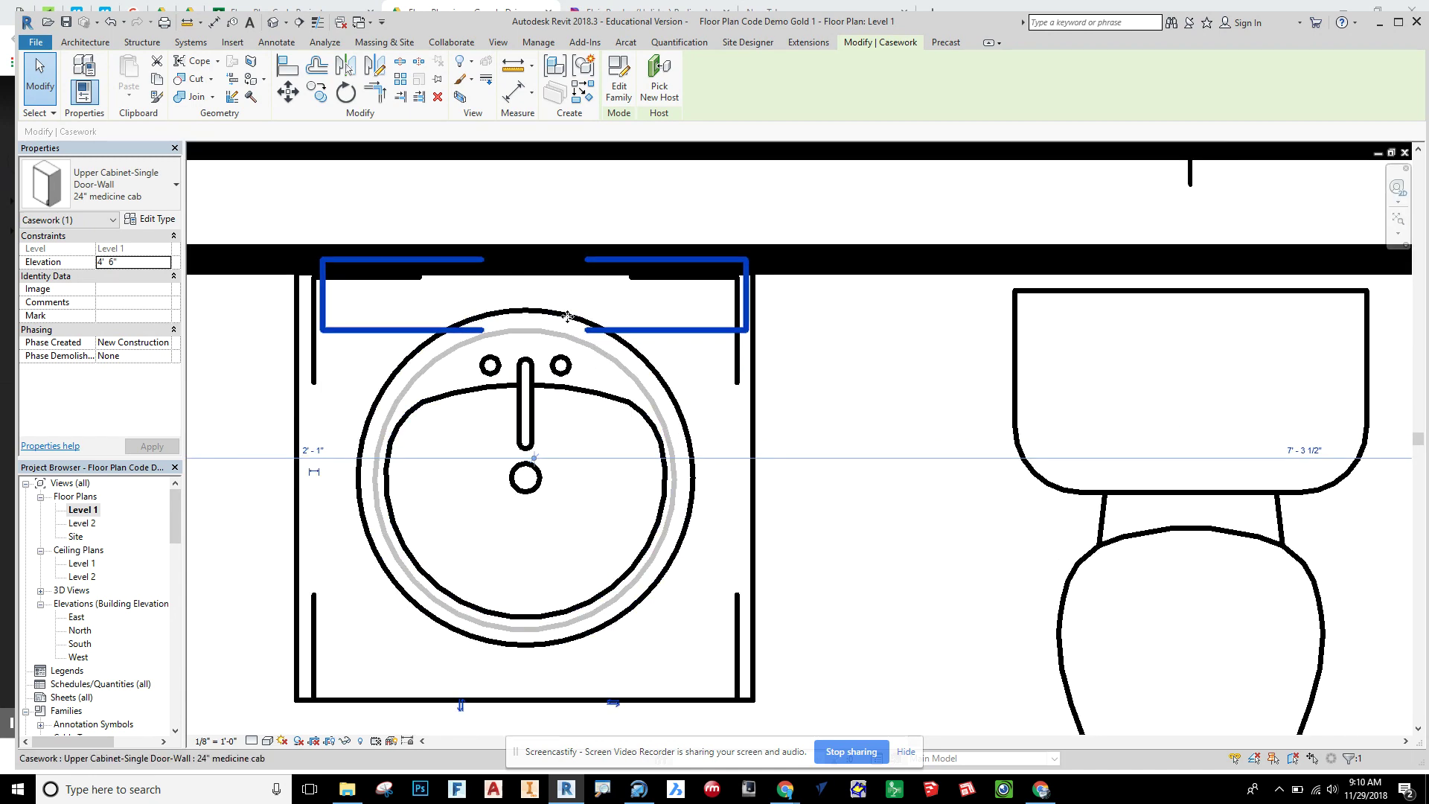
Step: Try to move the medicine cabinet straight back into the wall behind the vanity in the Level 1 floor plan
left_click(285, 93)
left_click(524, 329)
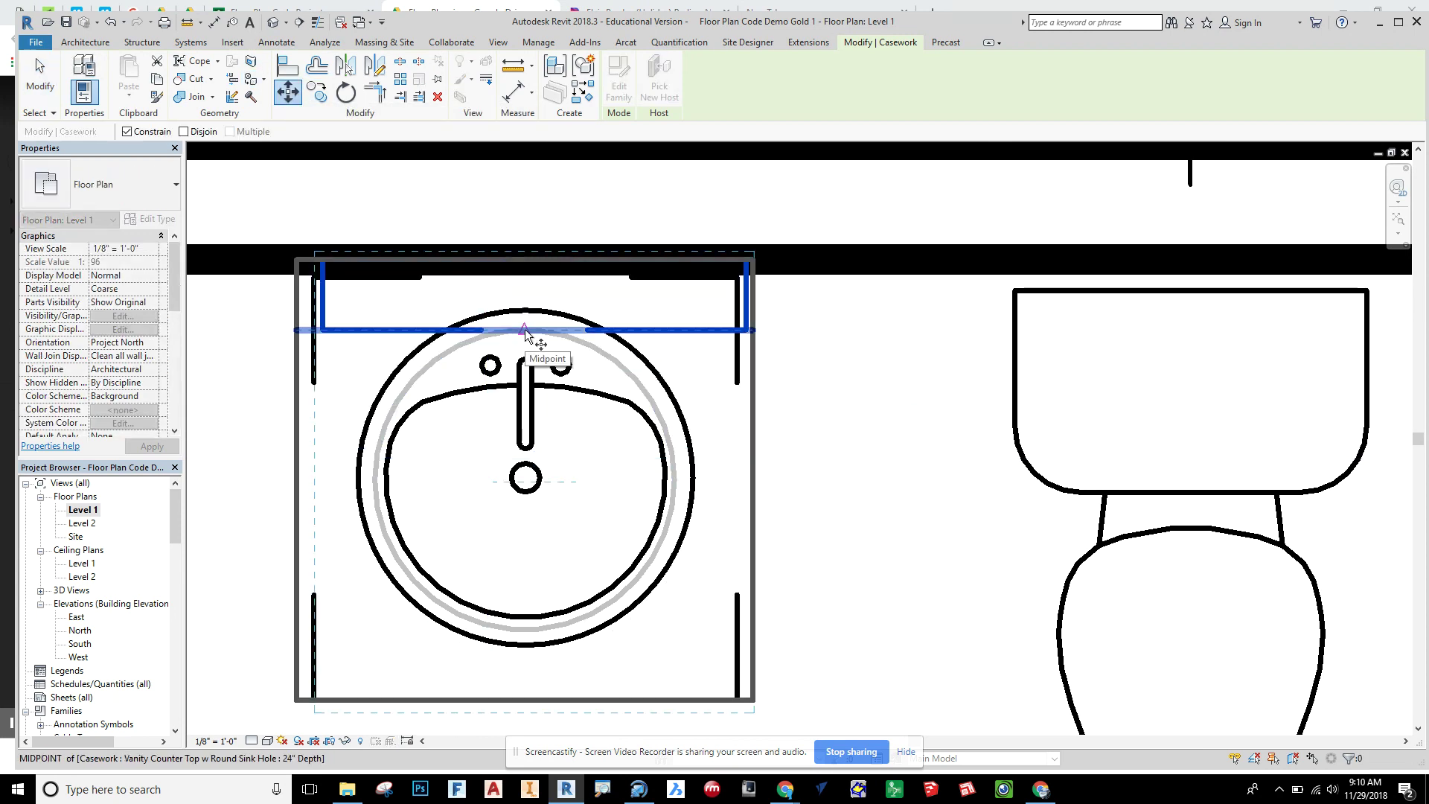
left_click(526, 283)
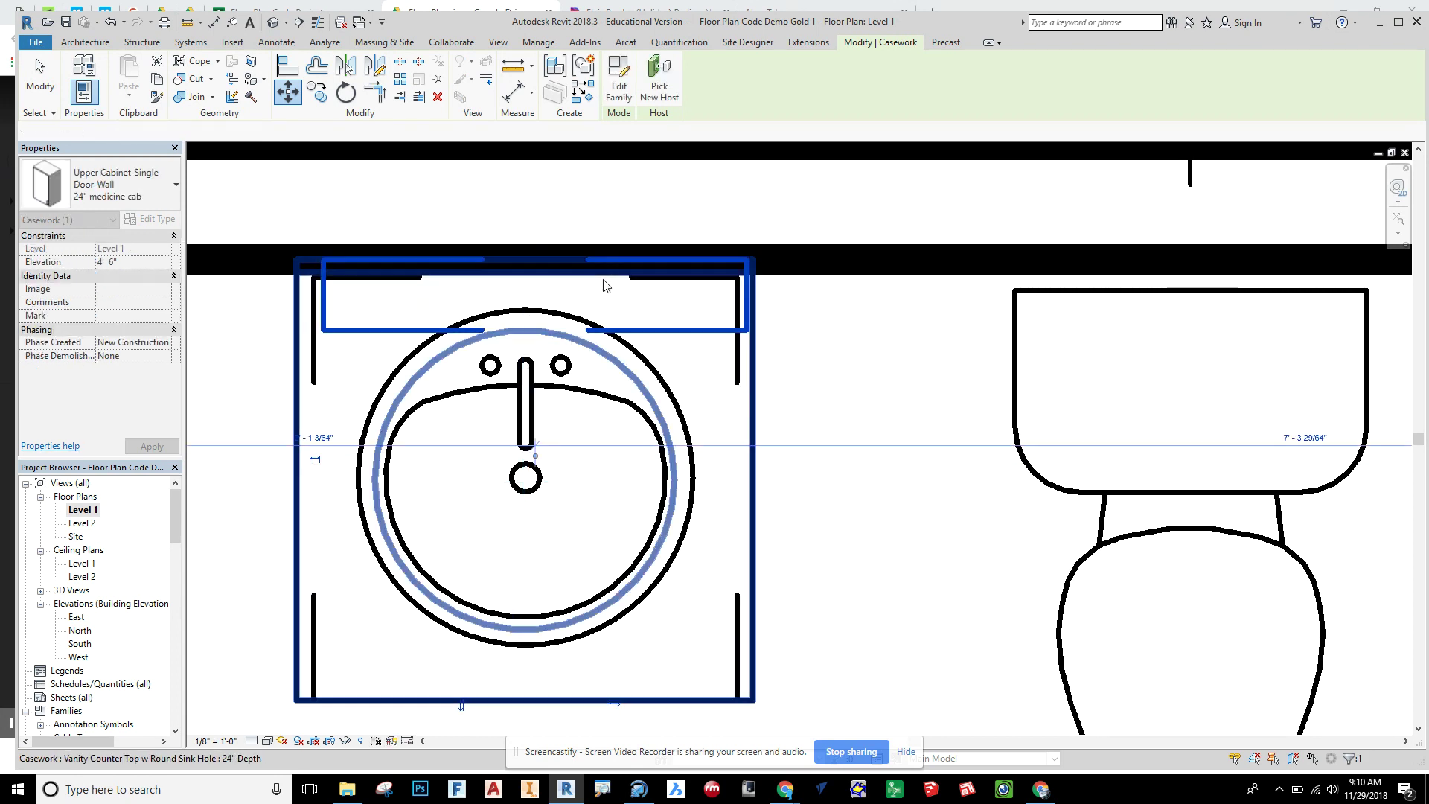
left_click_drag(649, 283, 651, 232)
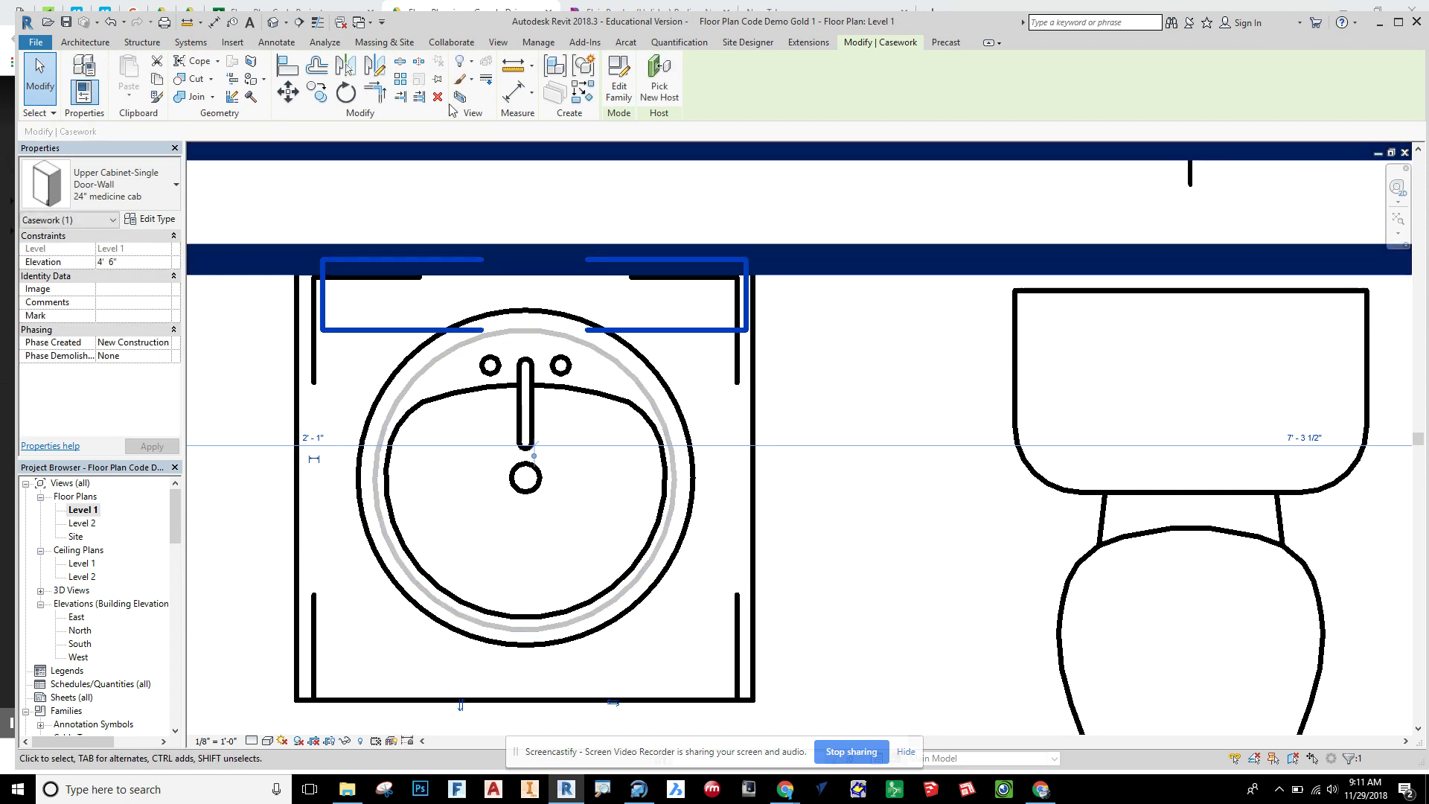
key("m")
key("v")
left_click(526, 331)
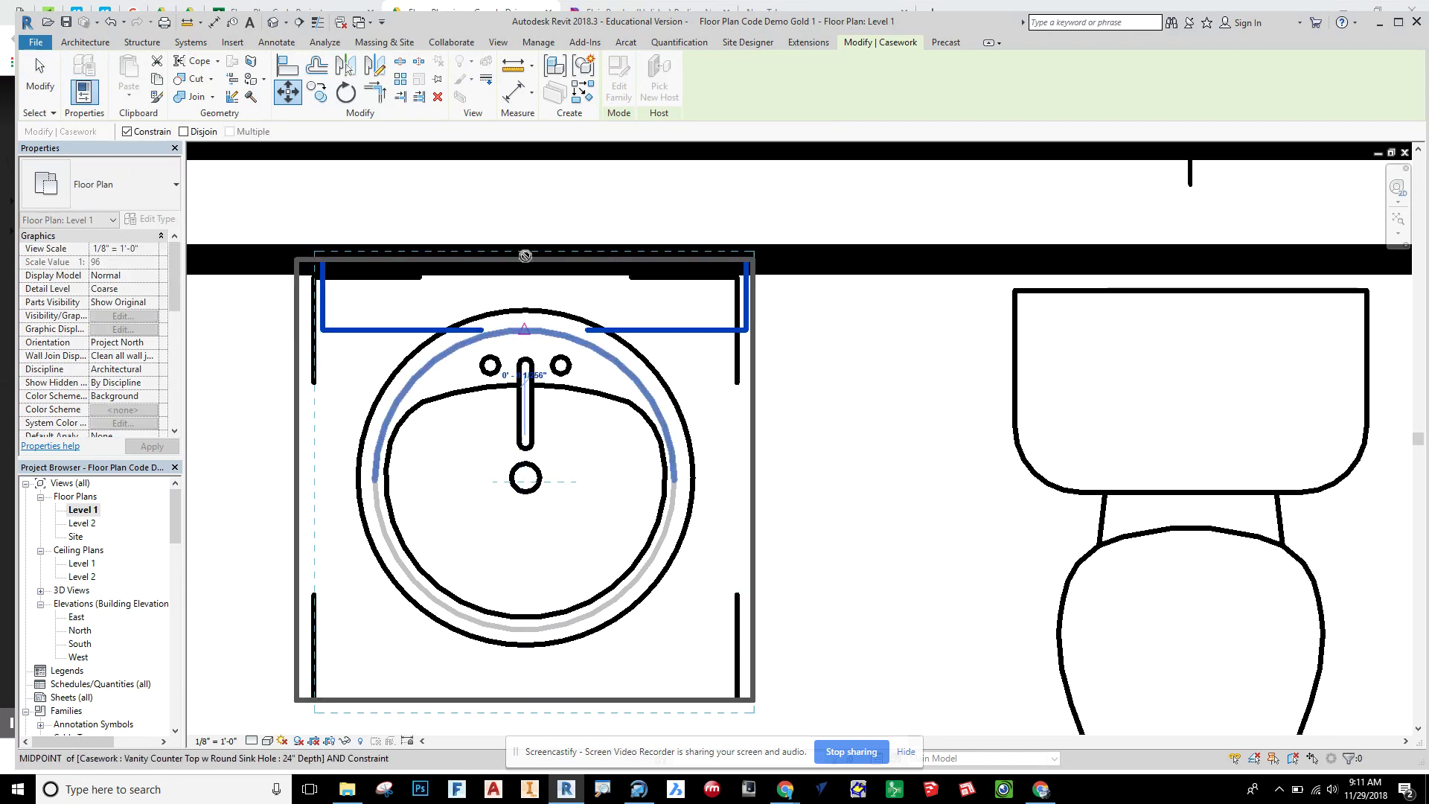
left_click(534, 454)
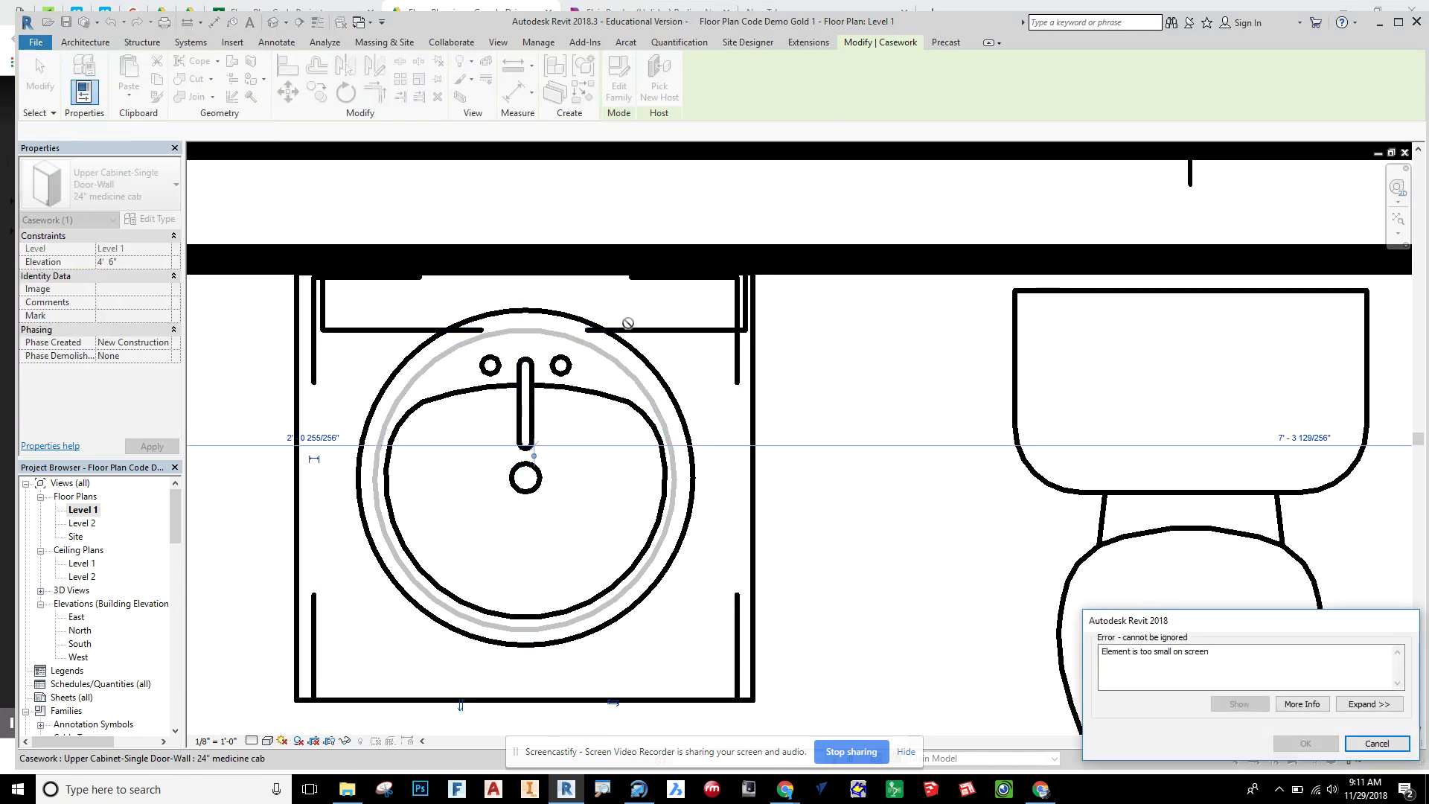
key("Escape")
key("Escape")
Step: Duplicate the medicine cabinet's type as 24" medicine cab embeded and set its depth to .75"
left_click(685, 342)
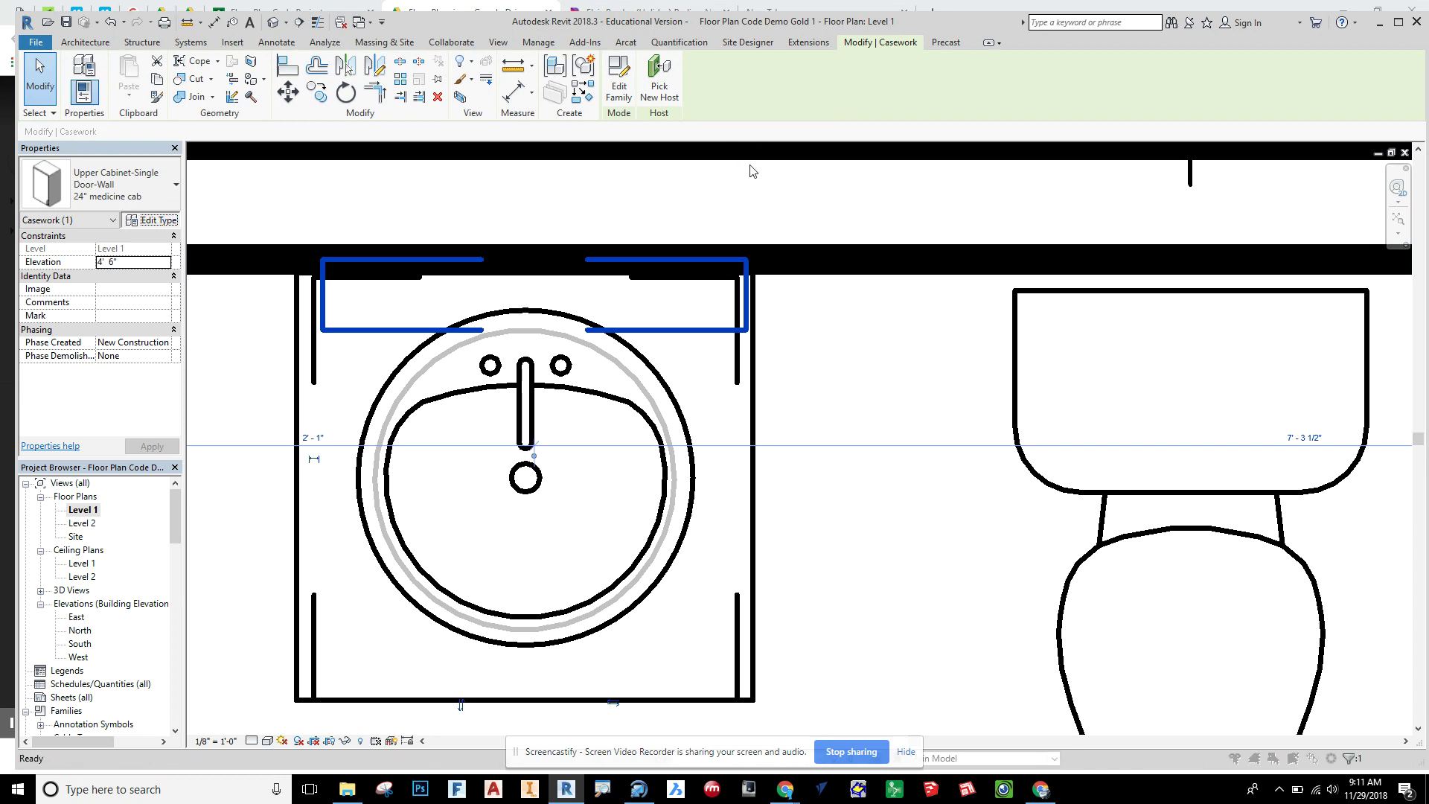
left_click(1216, 144)
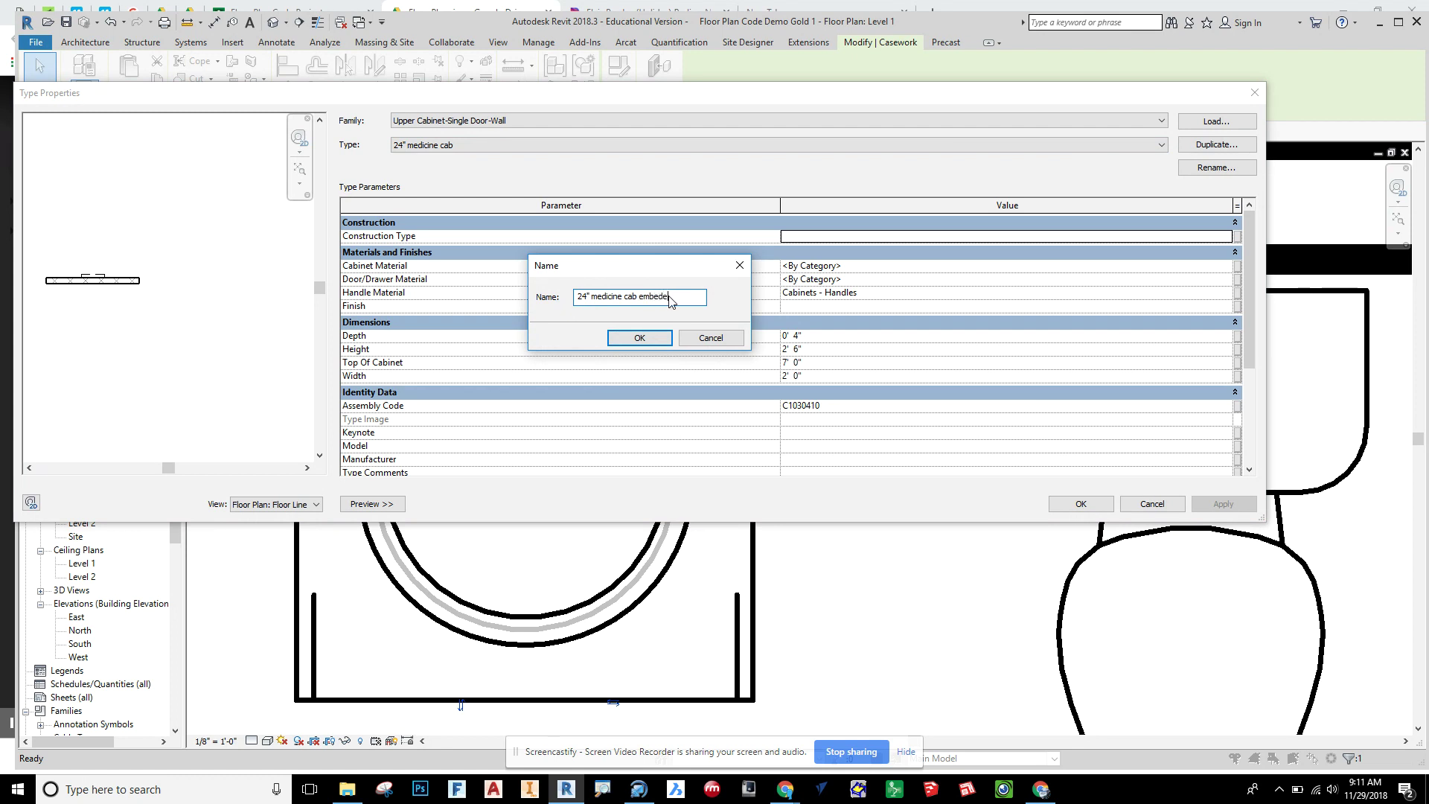
left_click(645, 336)
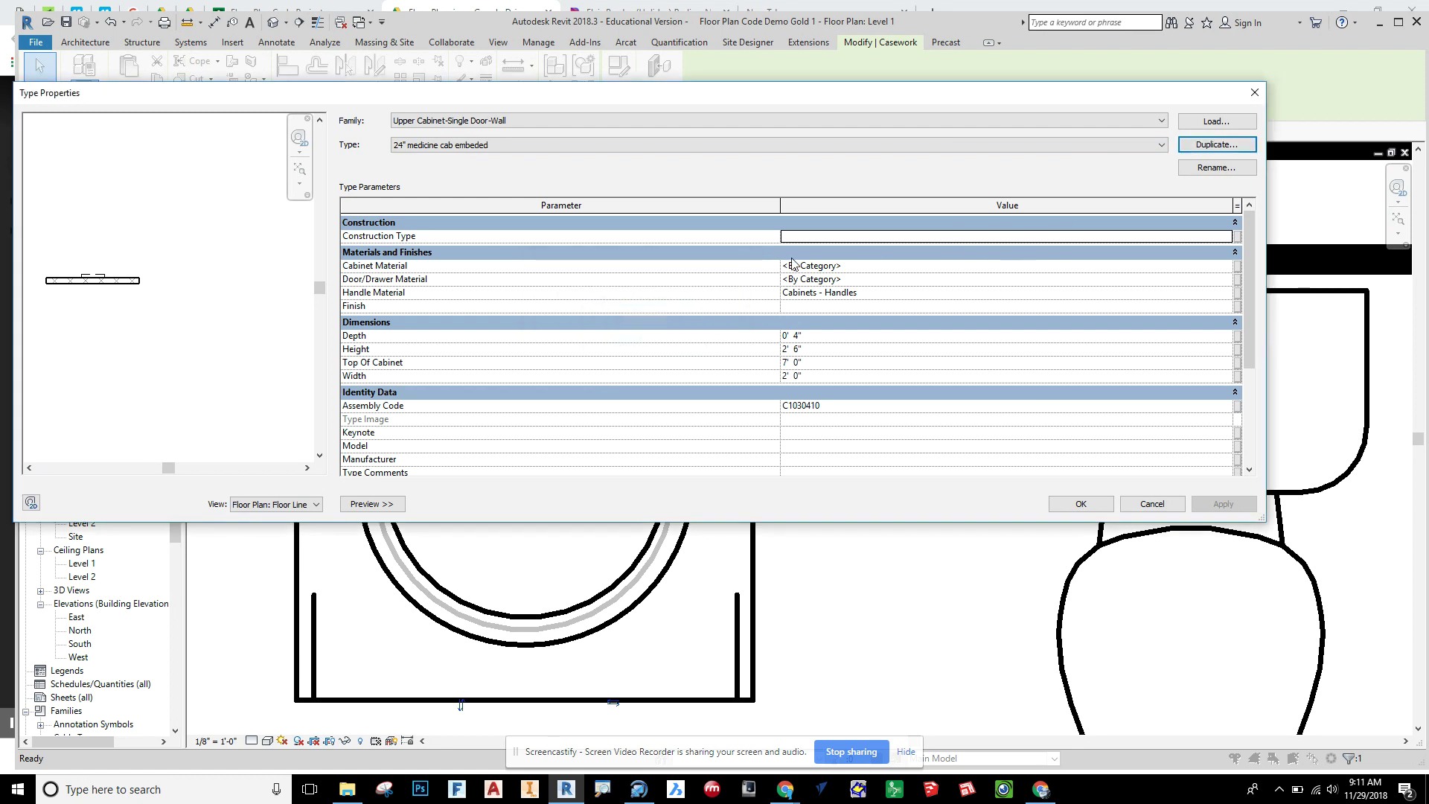
left_click(800, 336)
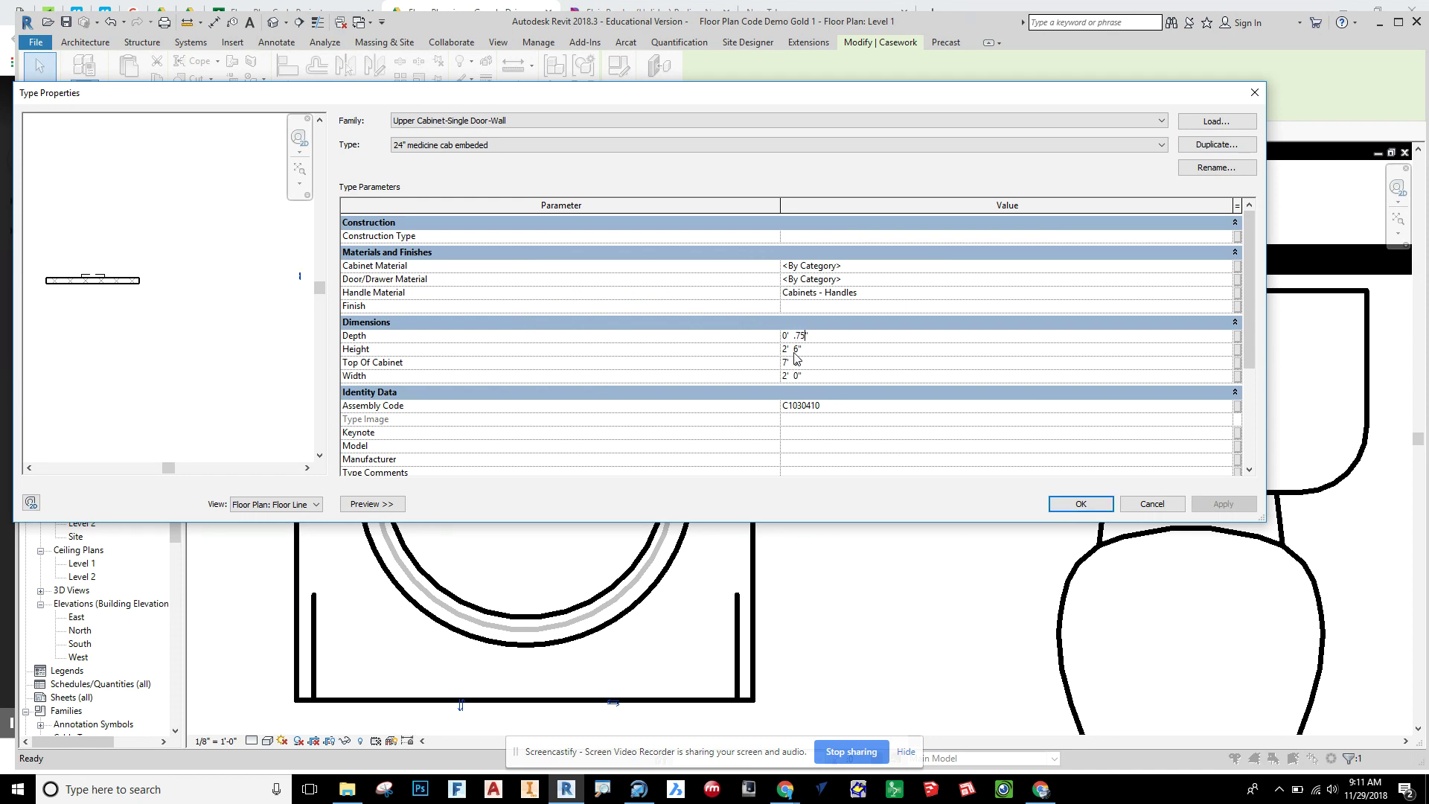
left_click(1052, 505)
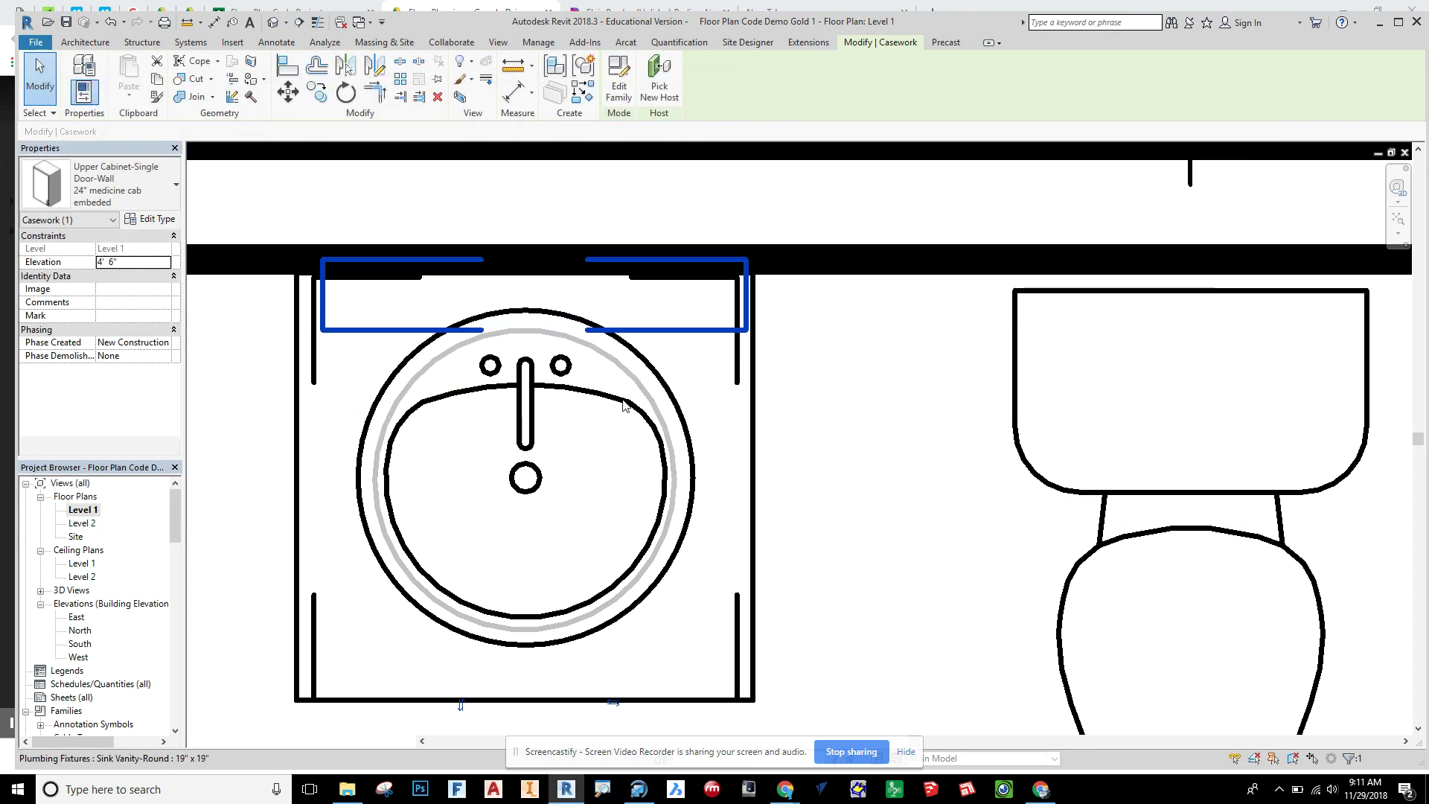
Step: Open the 3D view and examine how the shallow medicine cabinet sits against the wall above the vanity
left_click(273, 23)
middle_click_drag(928, 383, 942, 259, "shift")
scroll(949, 277, "down", 6)
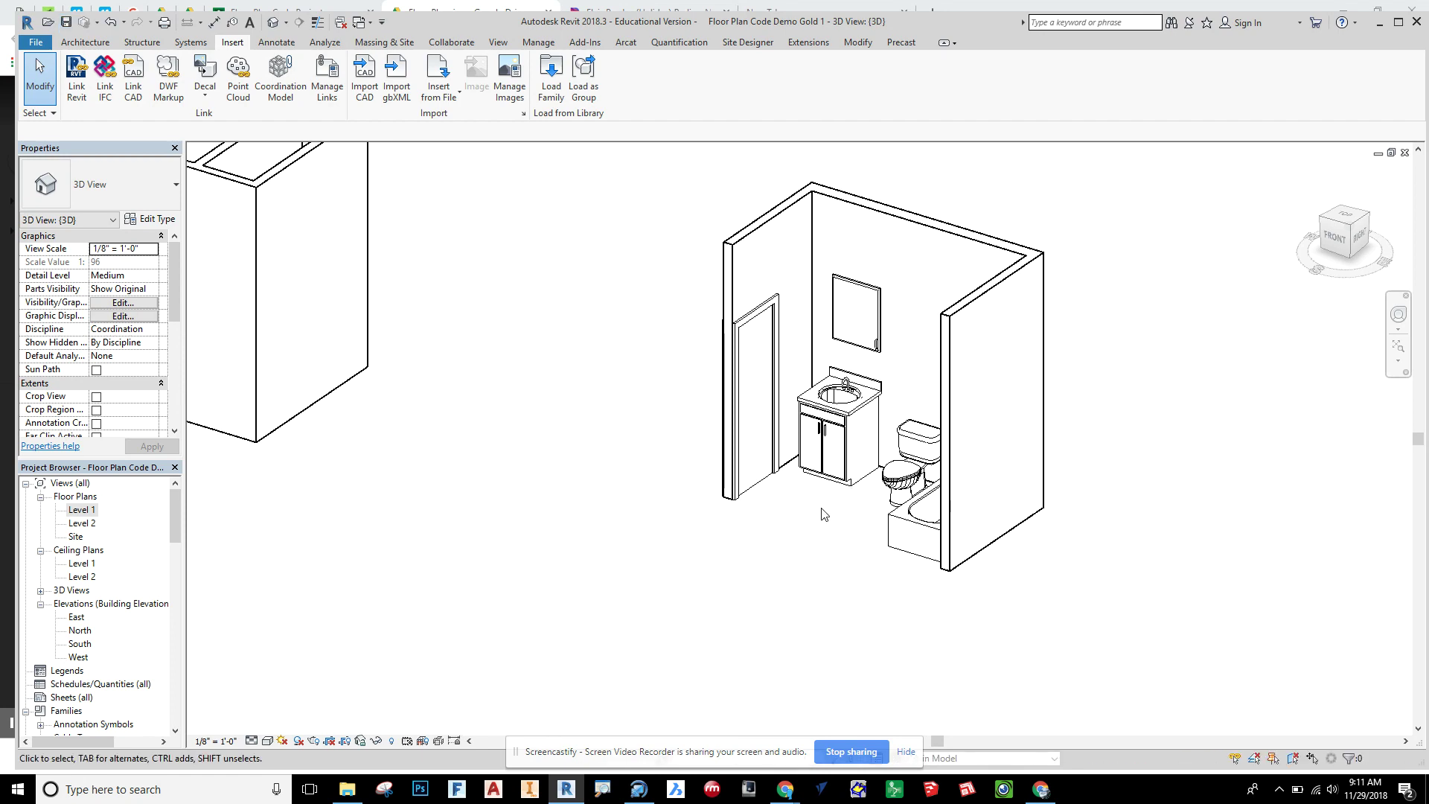
middle_click_drag(796, 542, 893, 512, "shift")
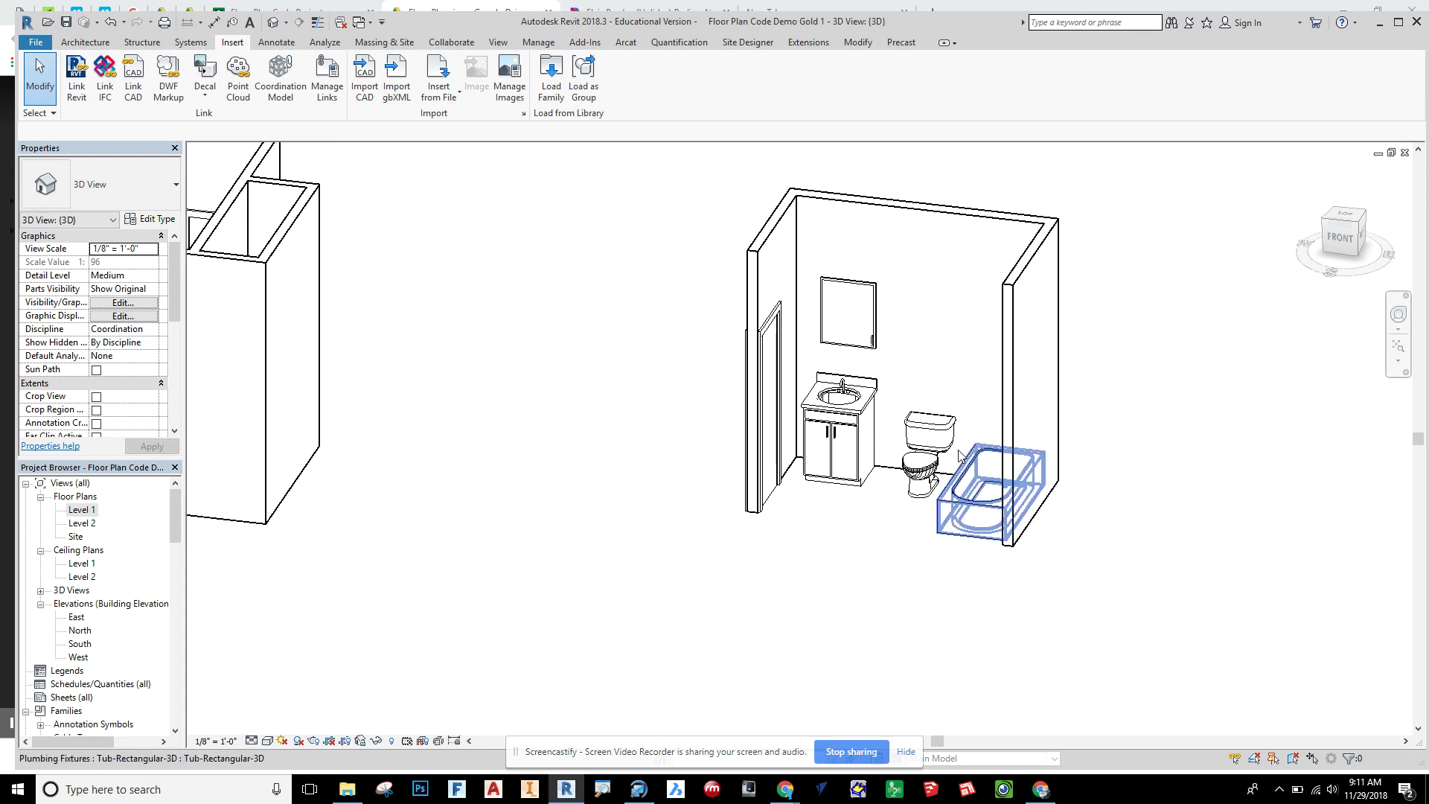
left_click(849, 312)
left_click(827, 585)
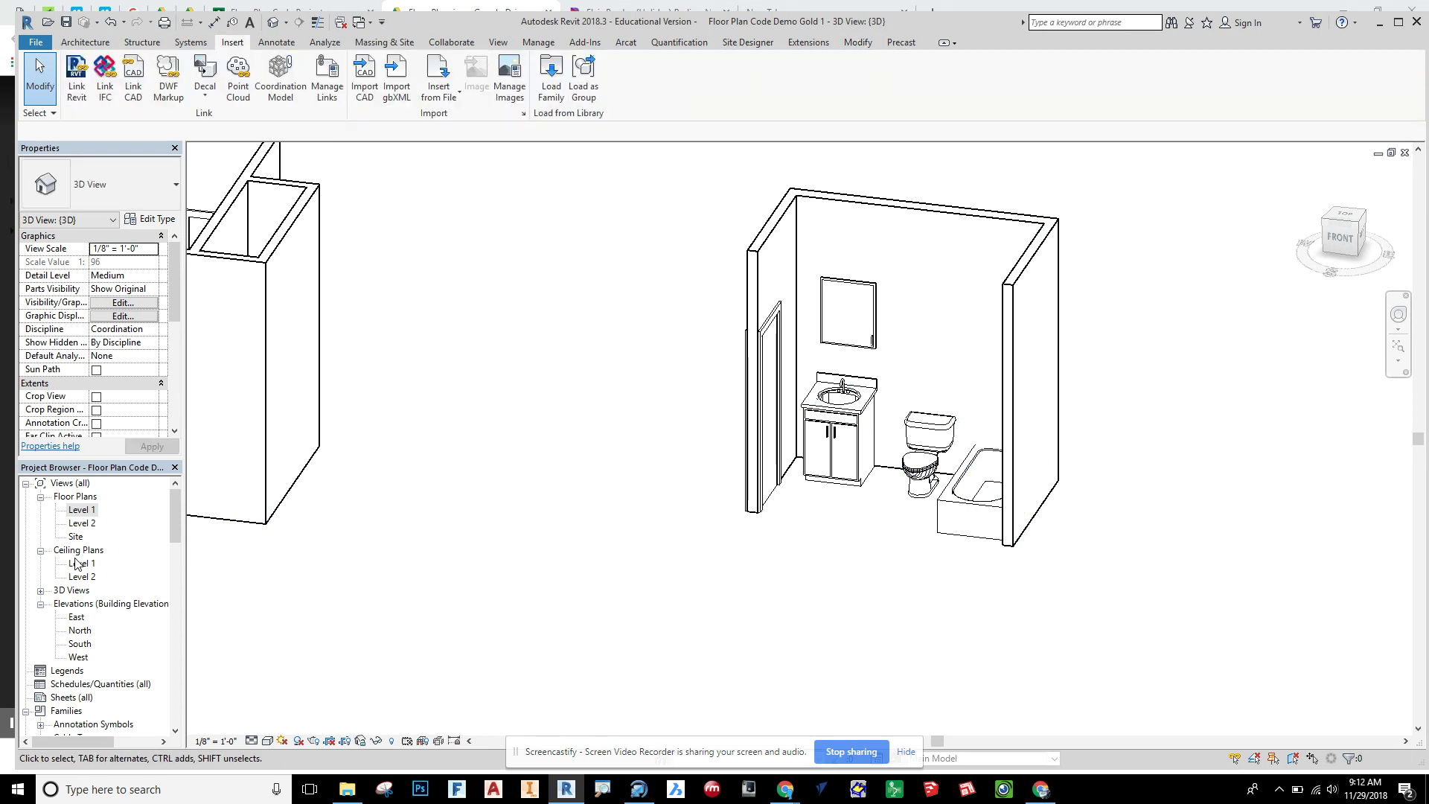
left_click(878, 286)
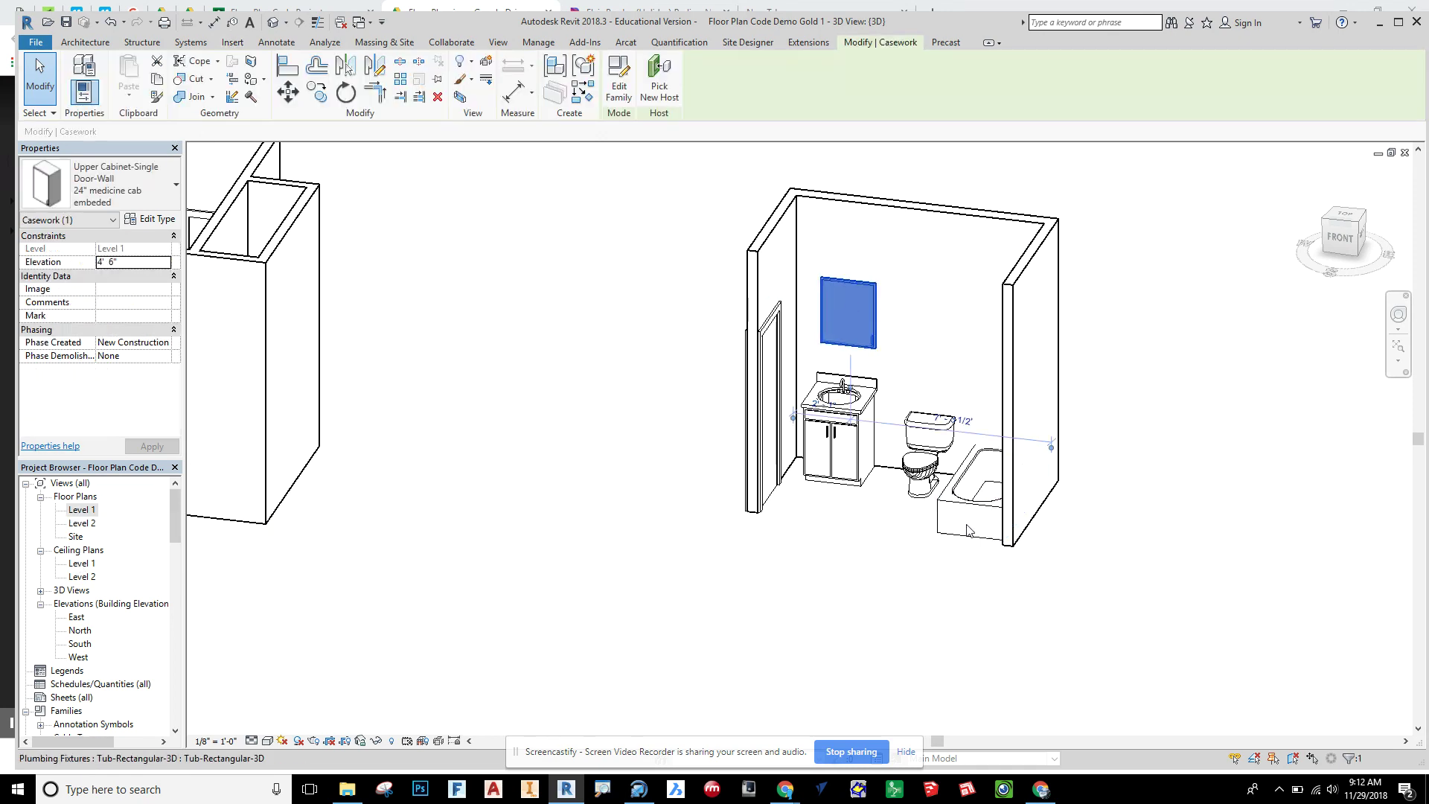
left_click(778, 536)
Step: Inspect the vanity, toilet and bathtub layout from the front and from an angle in the 3D view
middle_click_drag(853, 492, 917, 462, "shift")
scroll(917, 462, "up", 5)
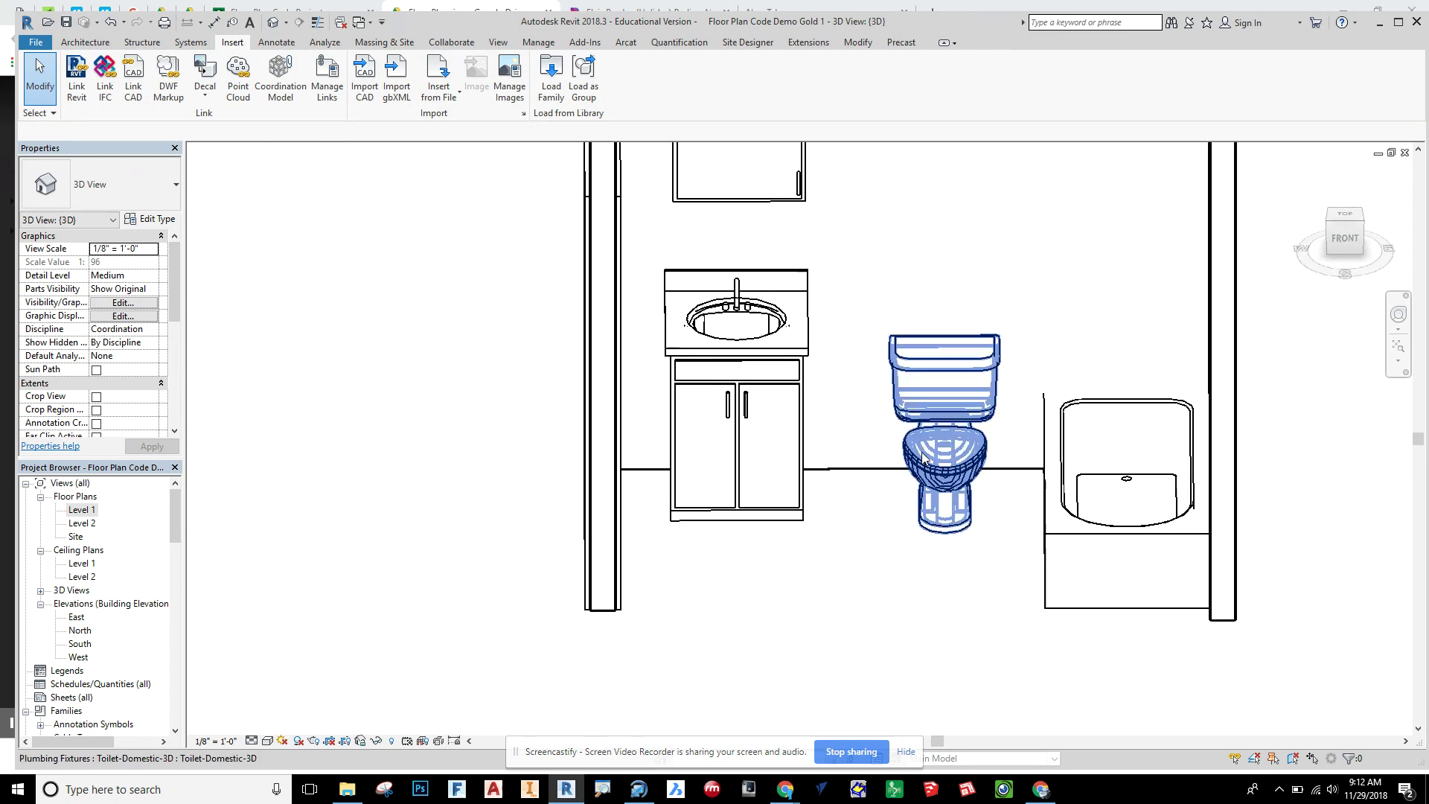
middle_click_drag(861, 561, 950, 518, "shift")
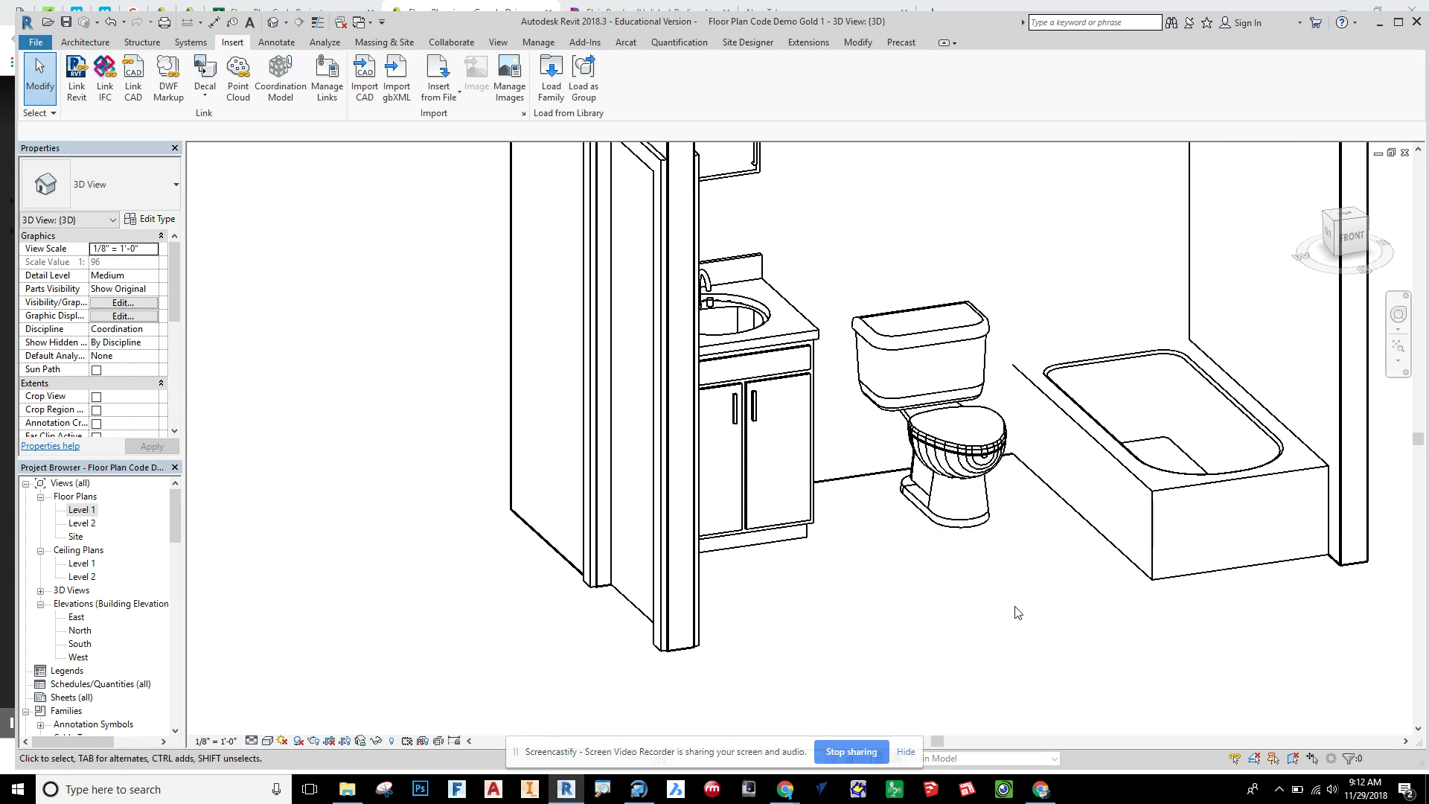
scroll(1016, 610, "down", 3)
middle_click_drag(1015, 610, 846, 638)
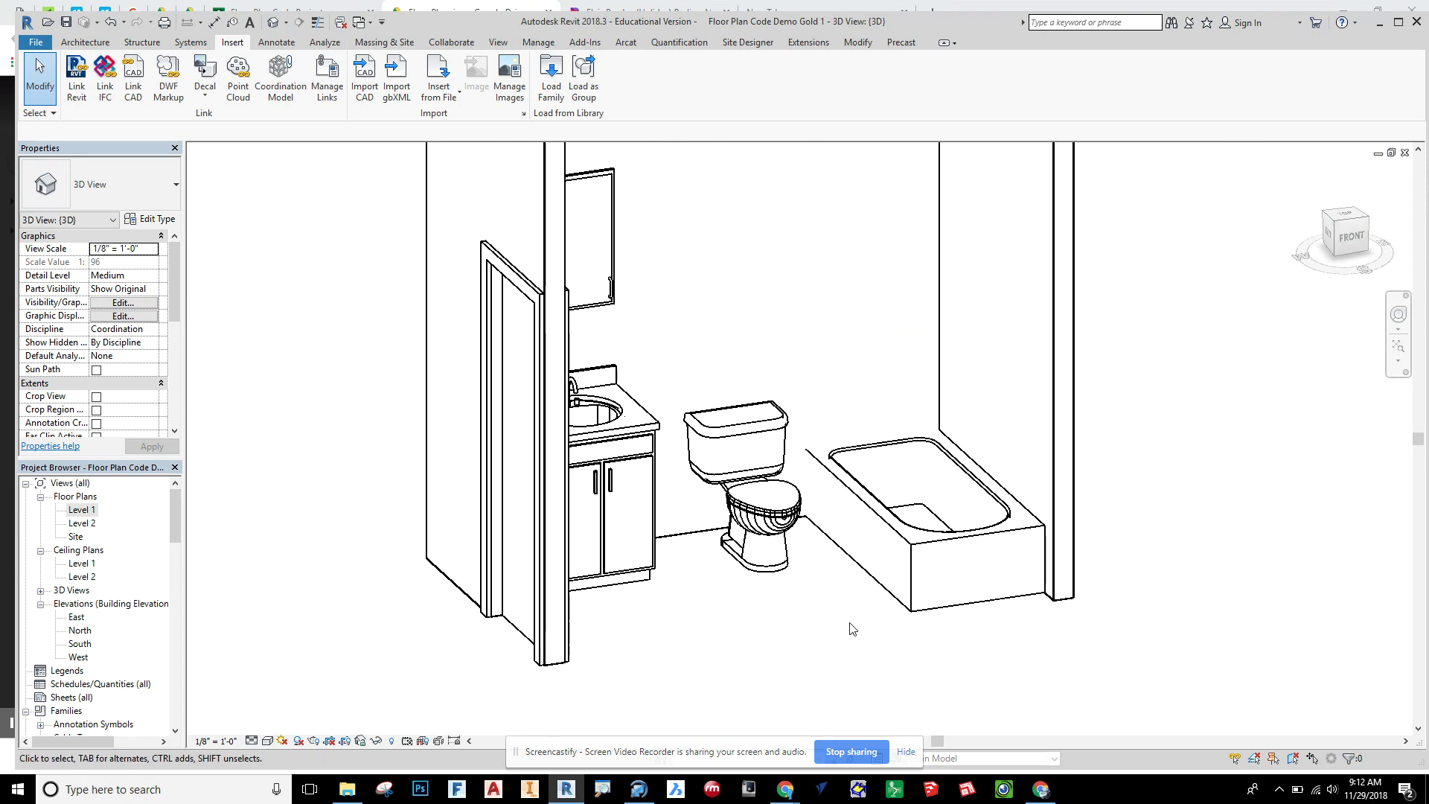